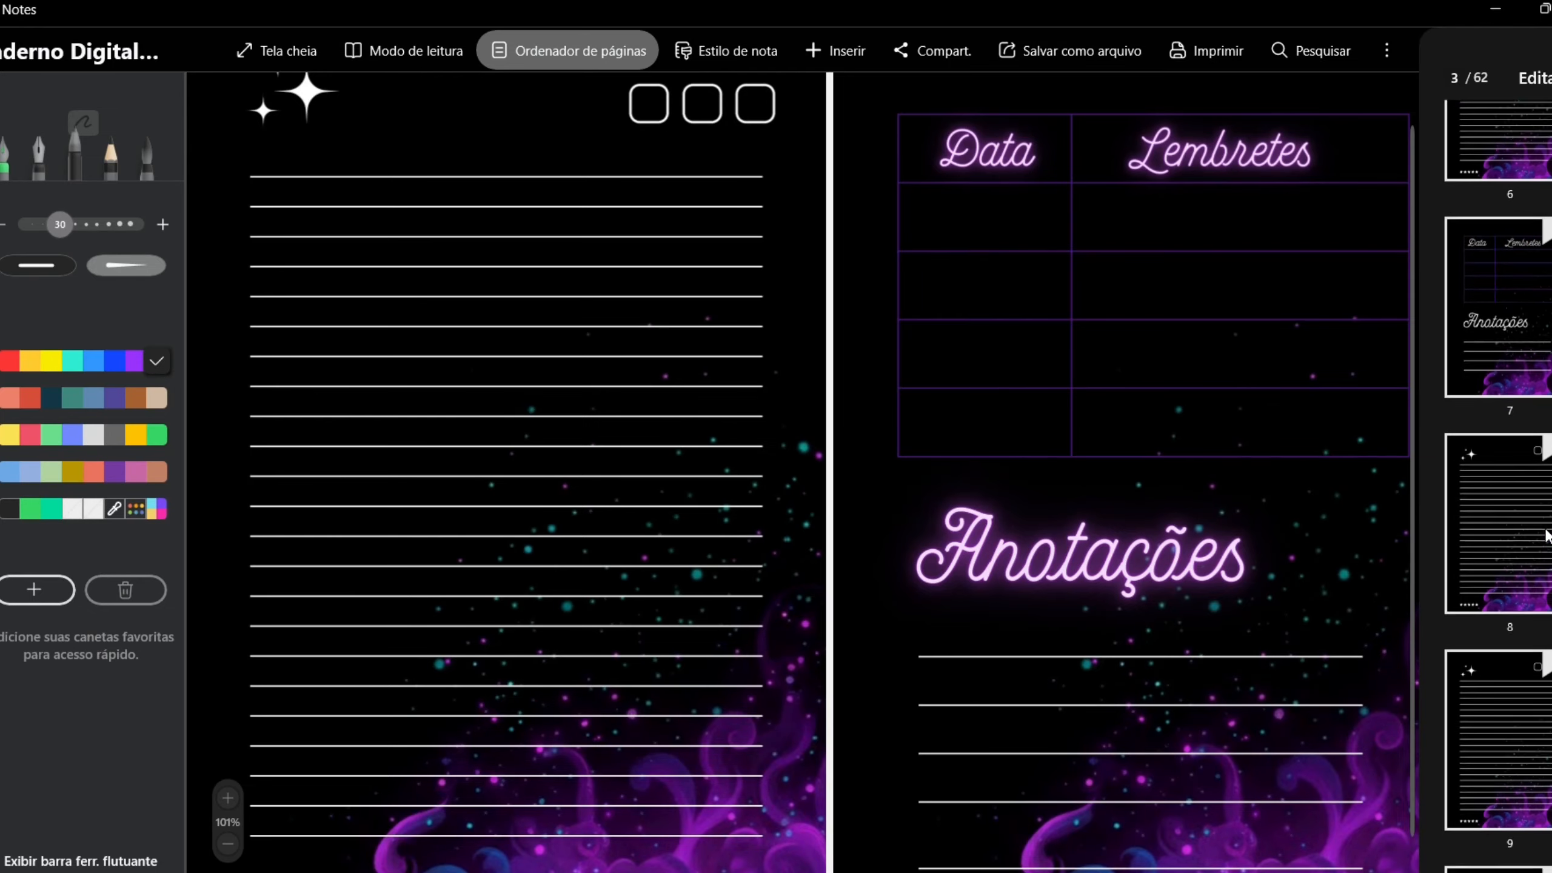
- Write "Como criar um caderno digital" and "Não se esqueça de deixar seu Like" in the text box on the notebook's cat cover
click(1503, 422)
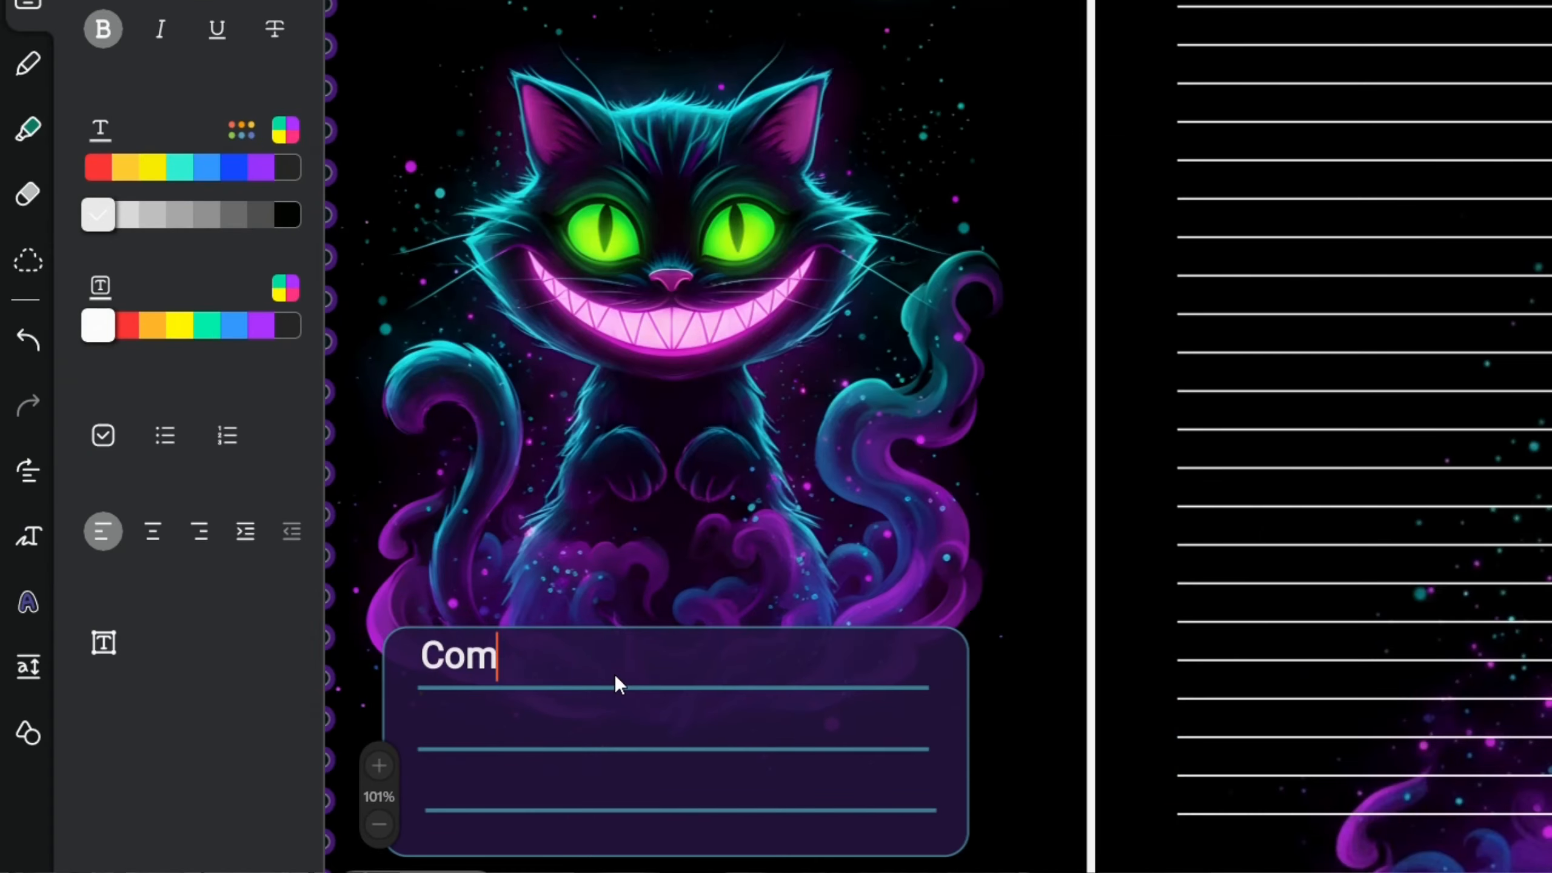
text(o criar um caderno doi)
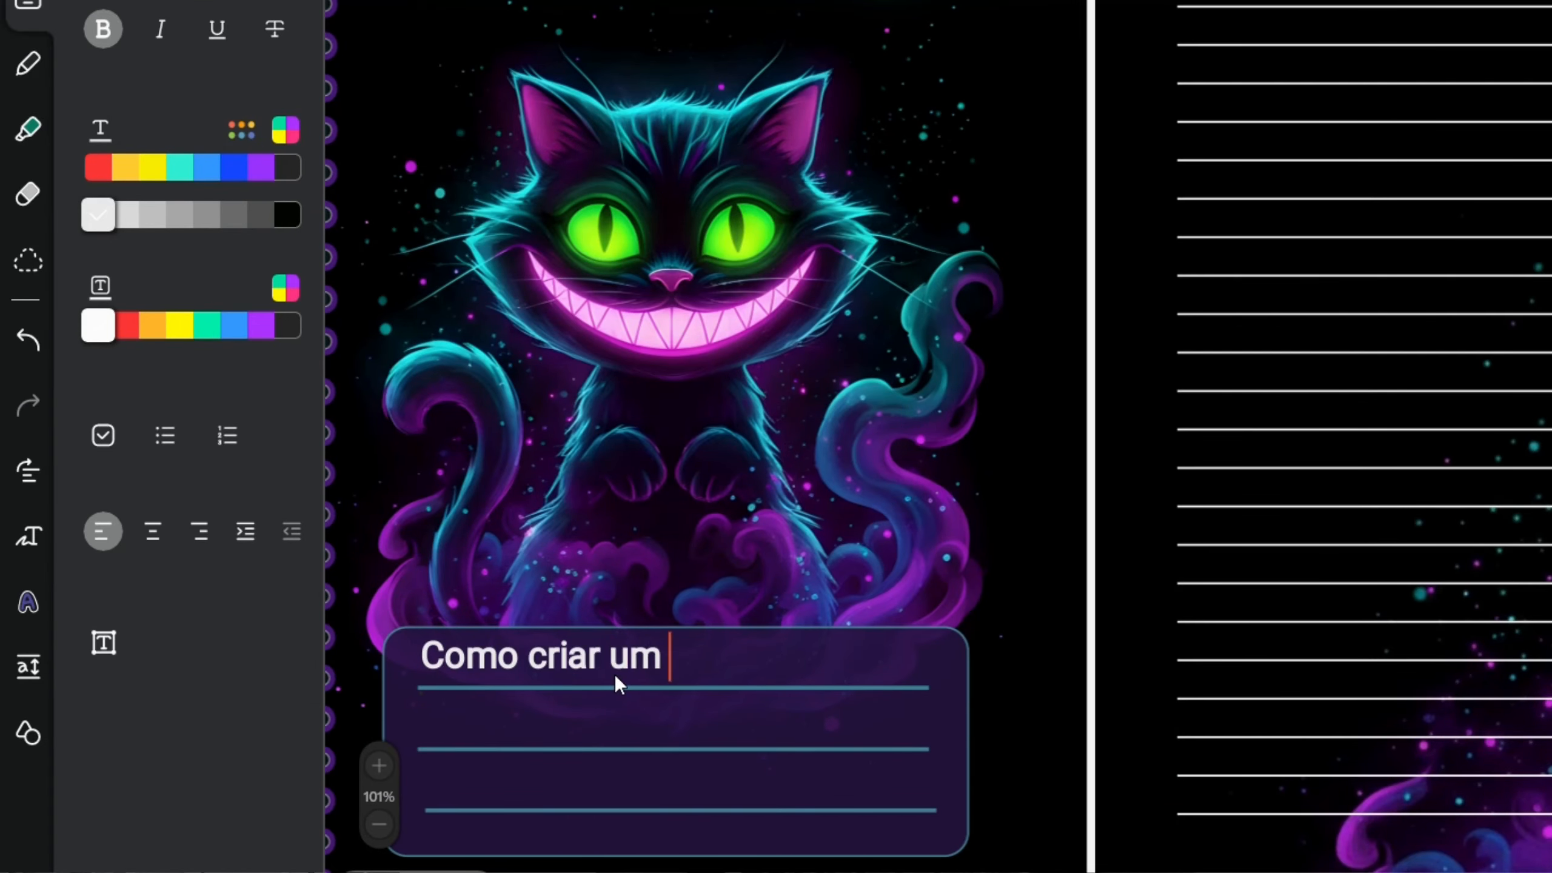
key(BackSpace)
key(BackSpace)
text(igital)
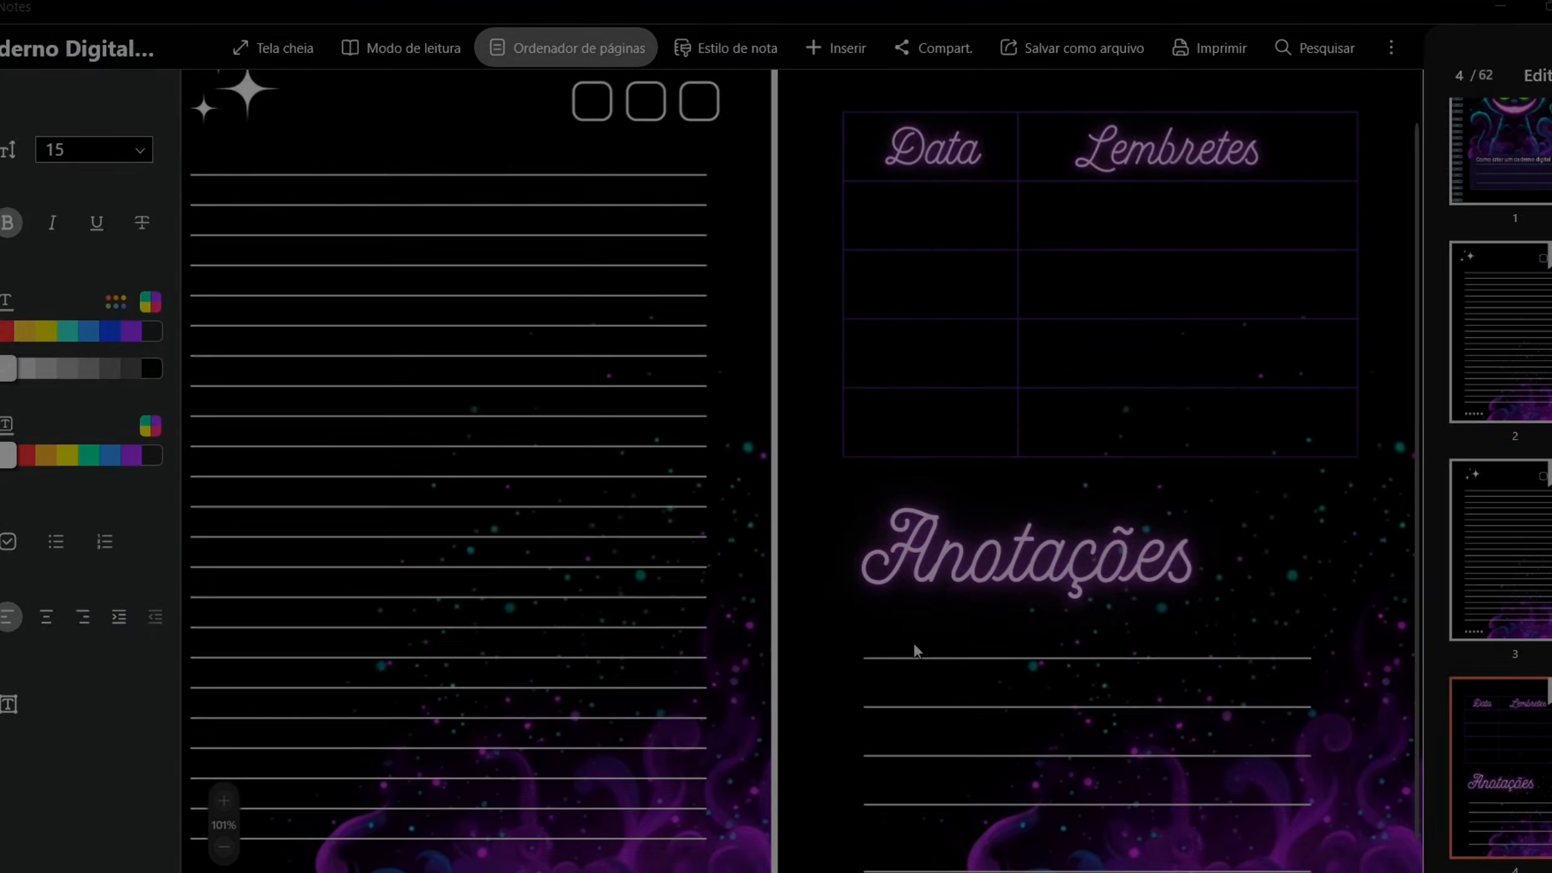
click(900, 648)
text(Não se esqueça de deixar seu Like)
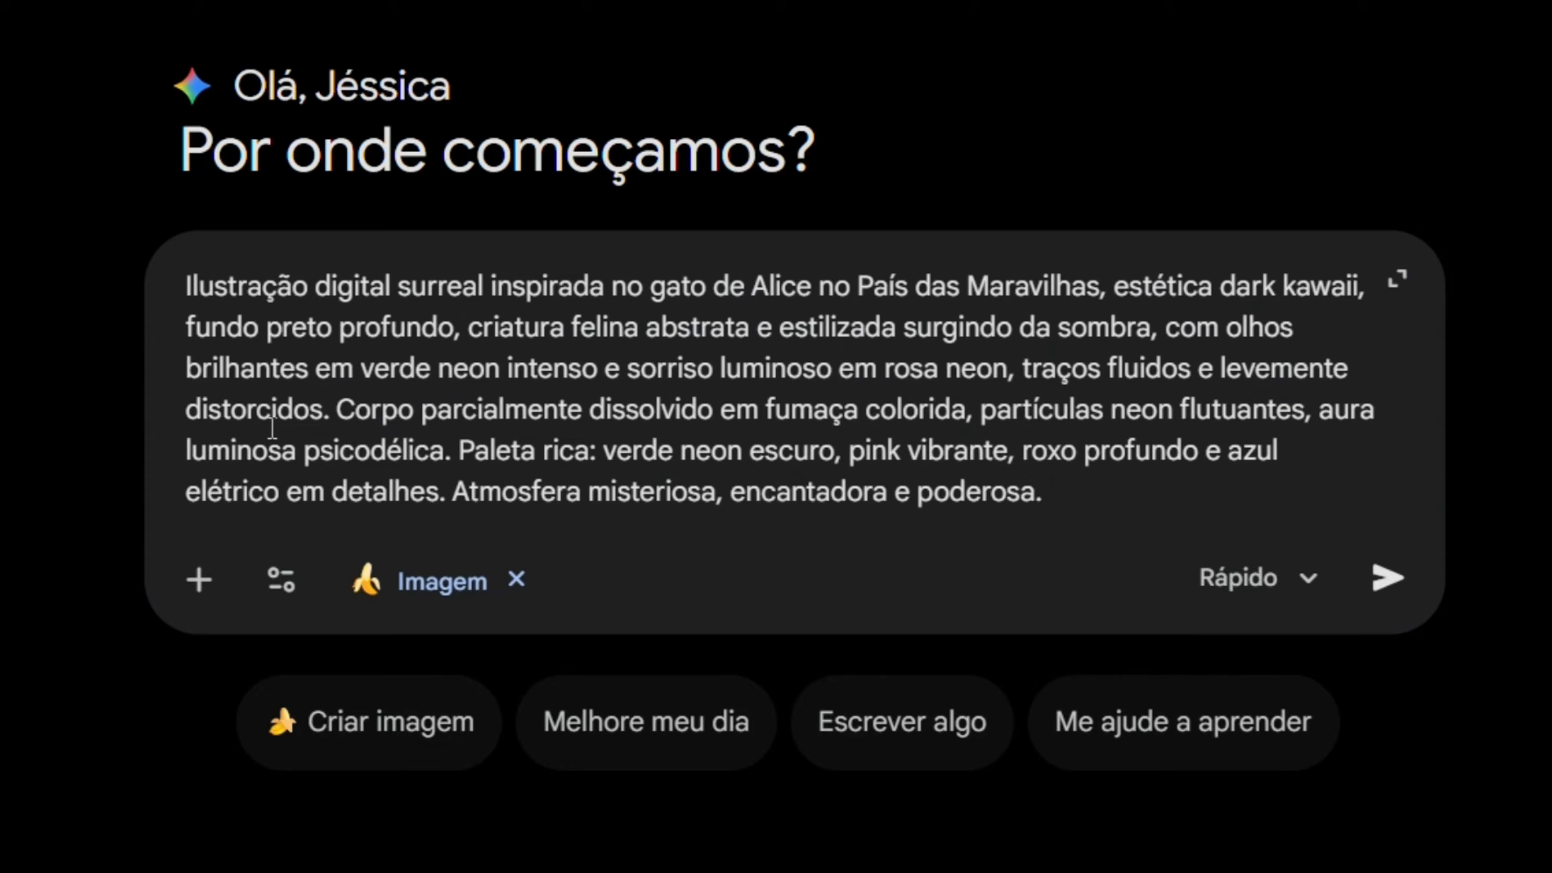
- Switch to Gemini and submit the prepared image prompt for a surreal, dark kawaii Alice in Wonderland cat in neon colours
drag(482, 287, 836, 276)
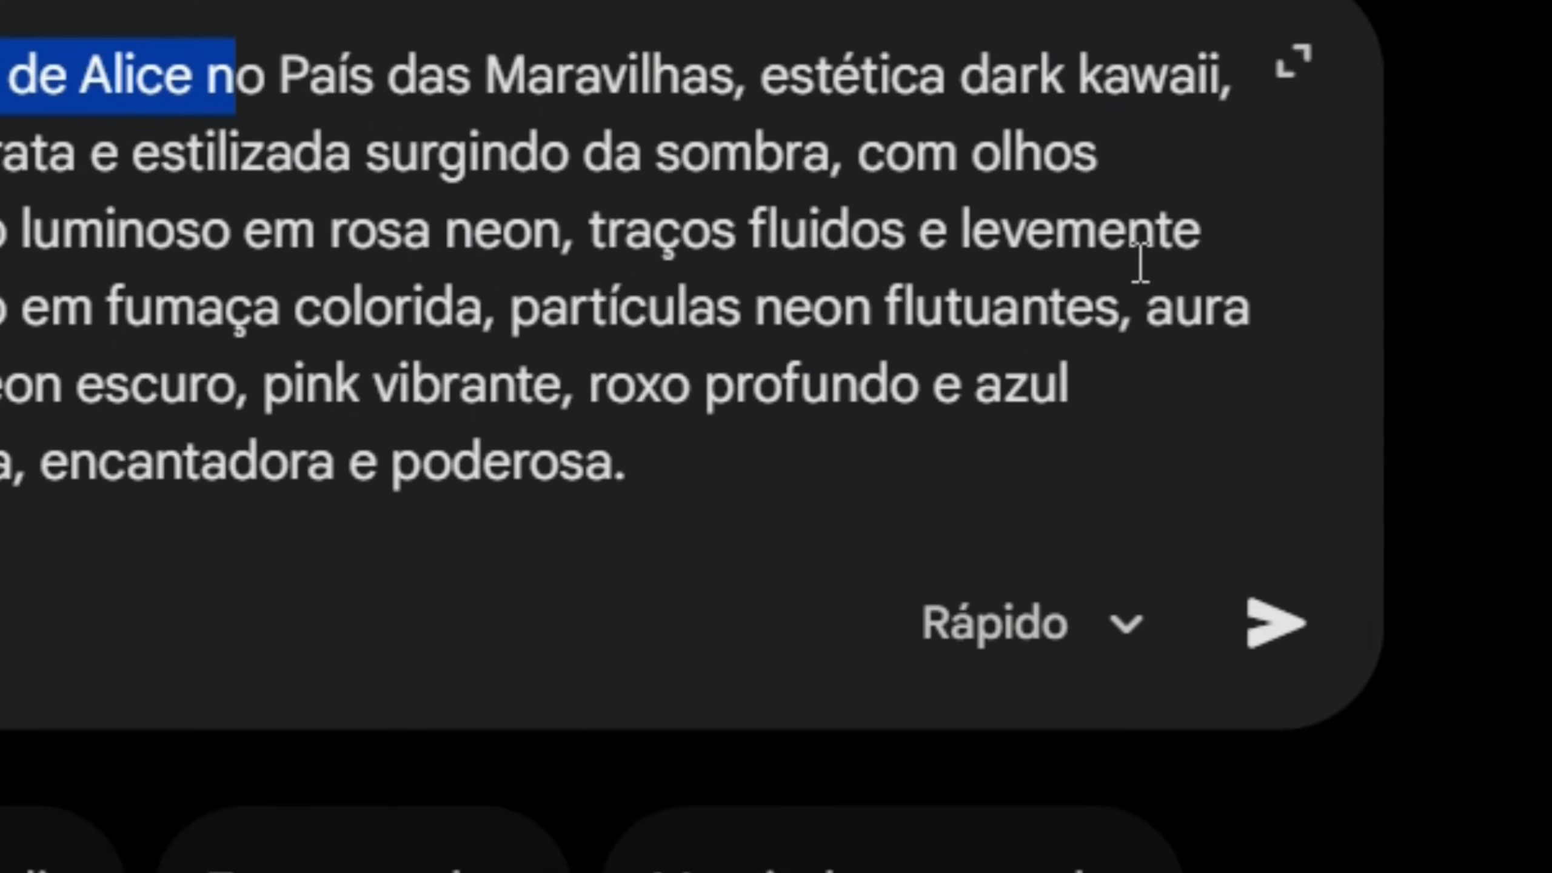
click(1275, 624)
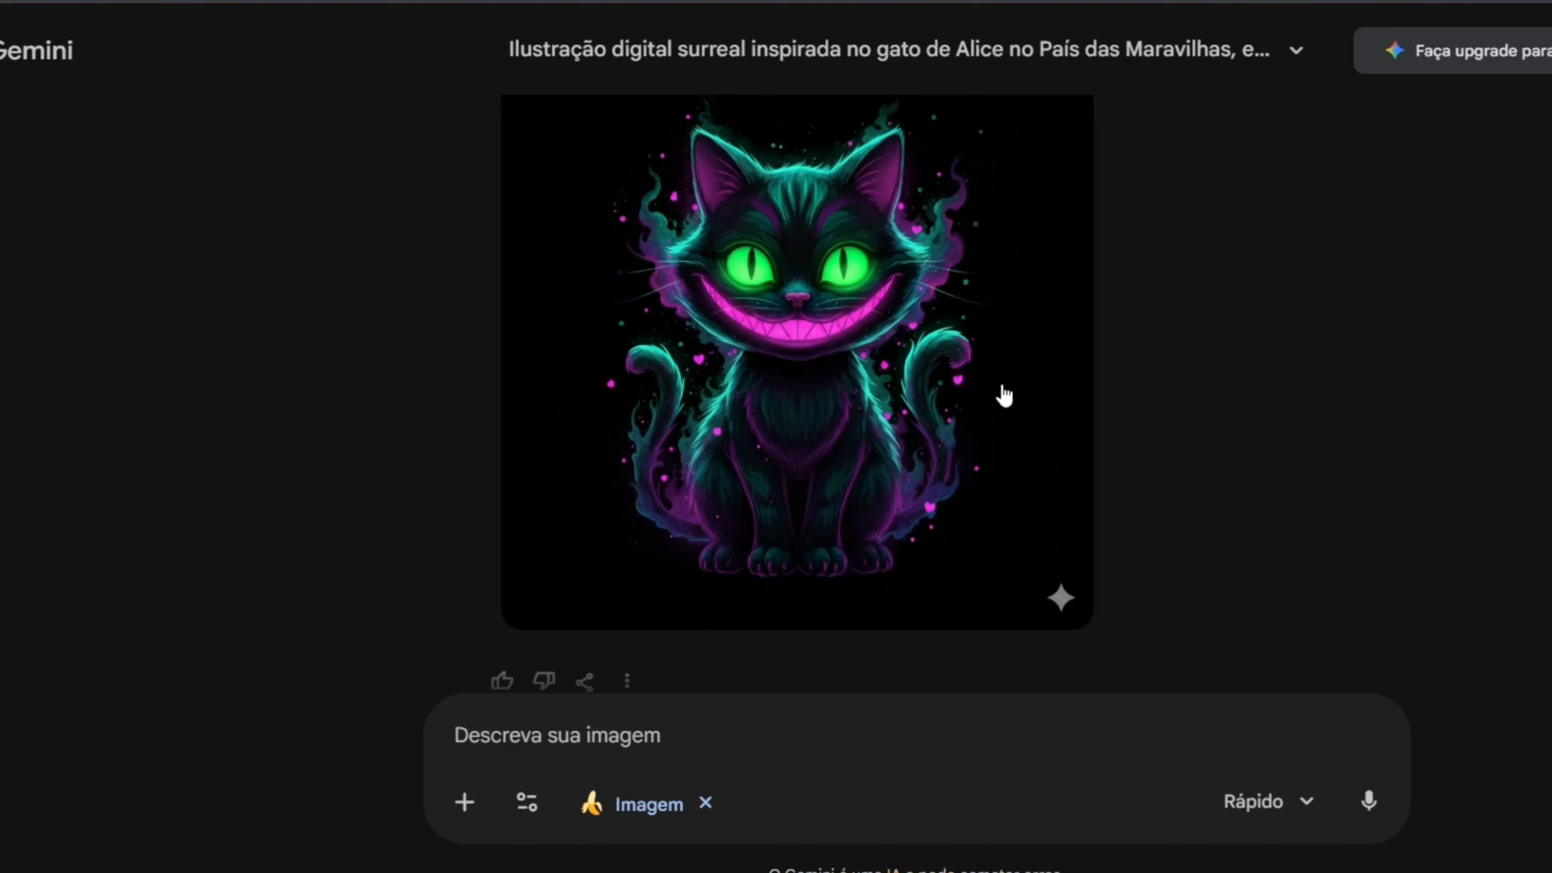
- Examine the generated cat illustrations and the background-only version without the cat, comparing them along the conversation
scroll(1004, 396, up, 1)
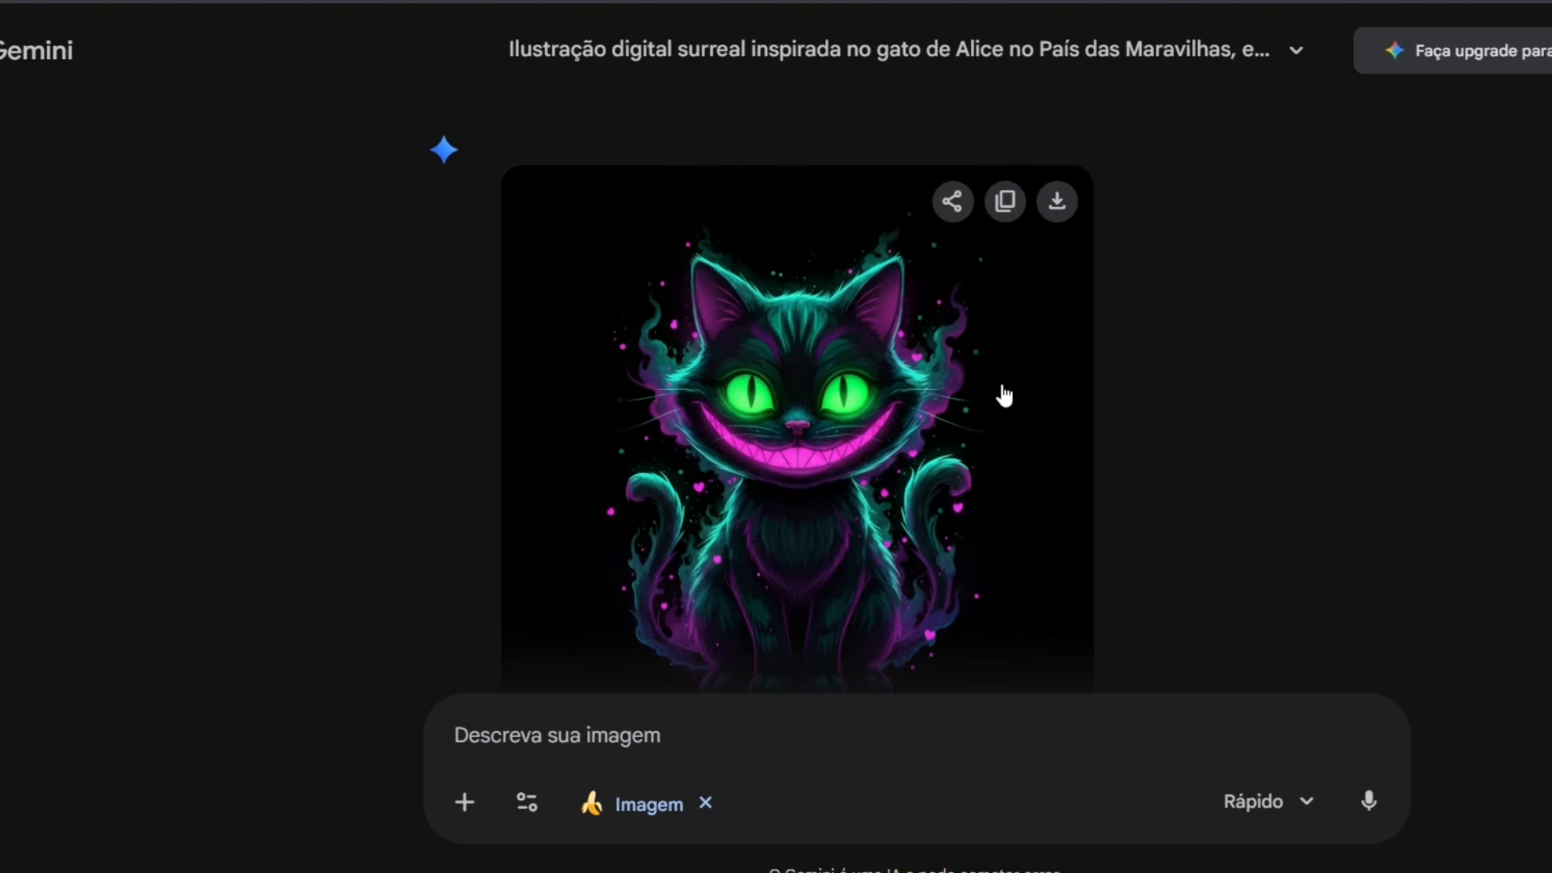
scroll(1004, 396, down, 1)
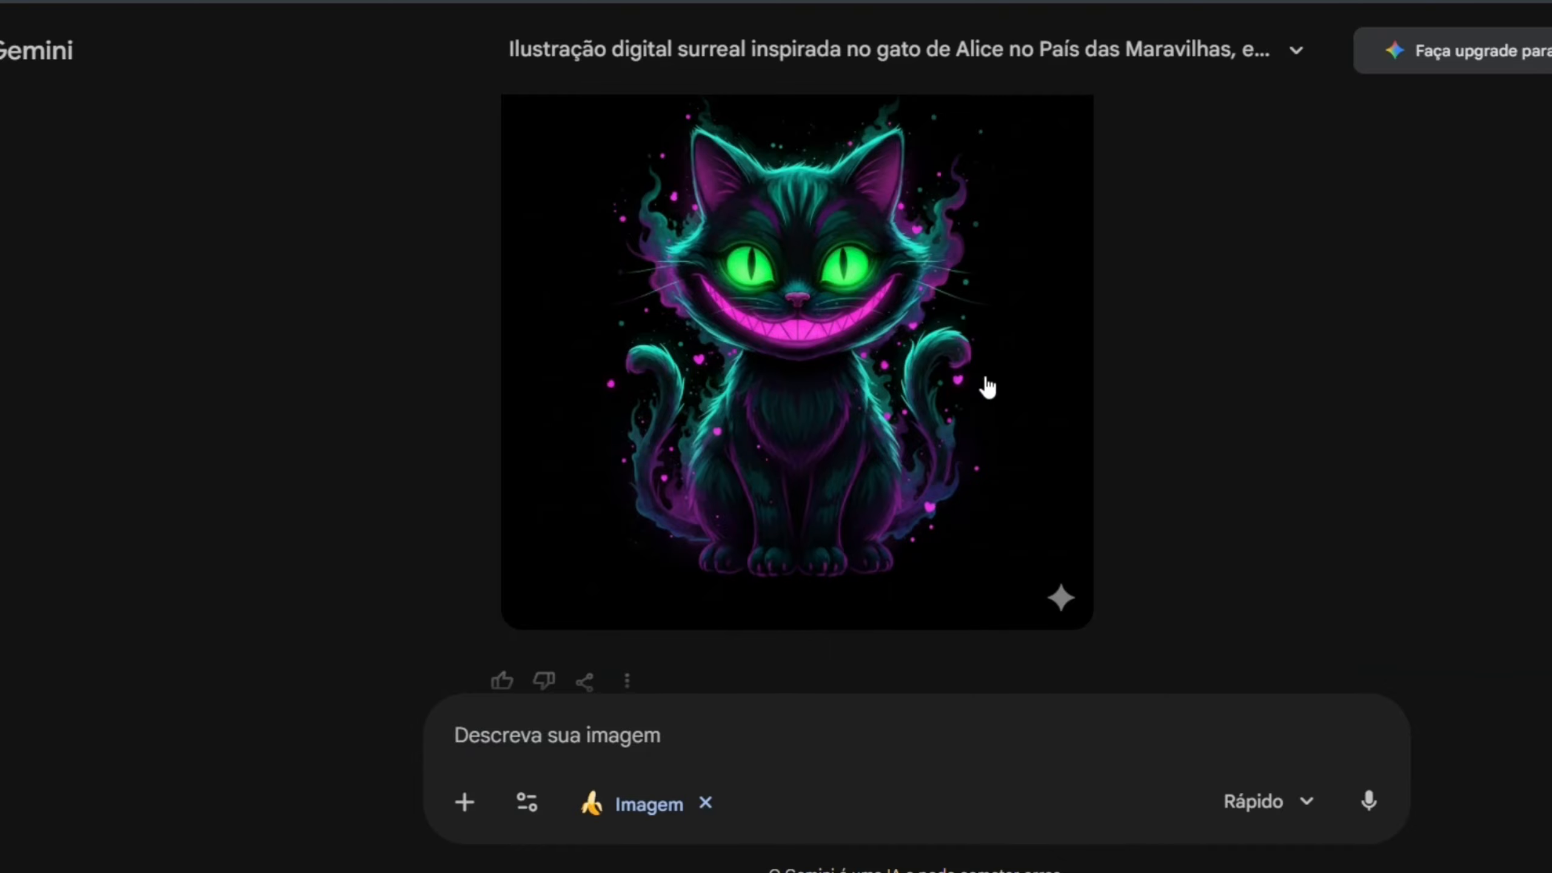
scroll(989, 386, down, 5)
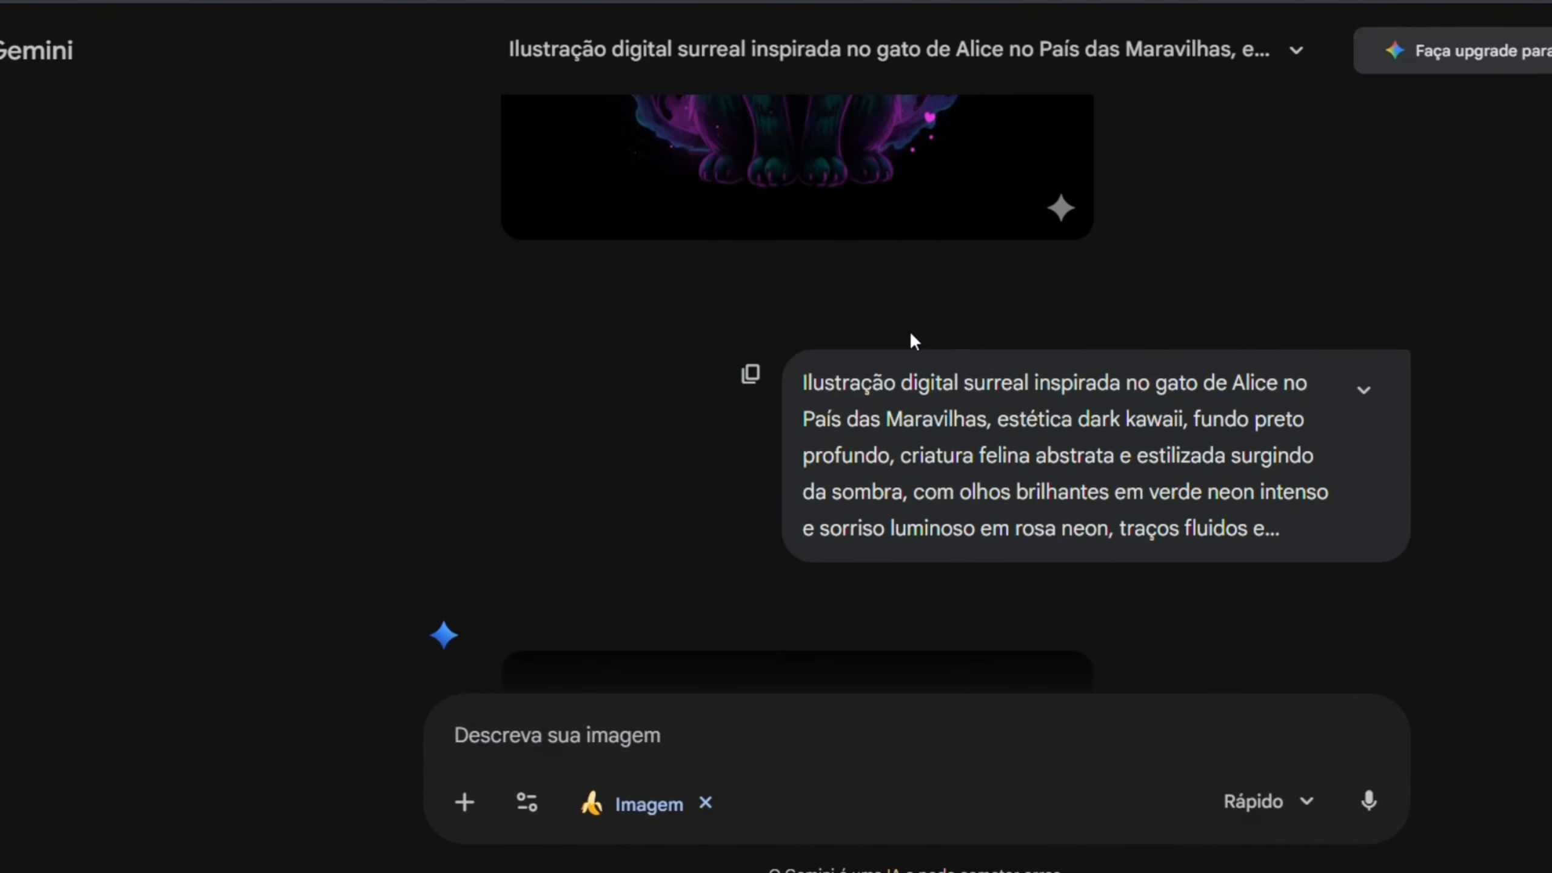
scroll(859, 443, down, 8)
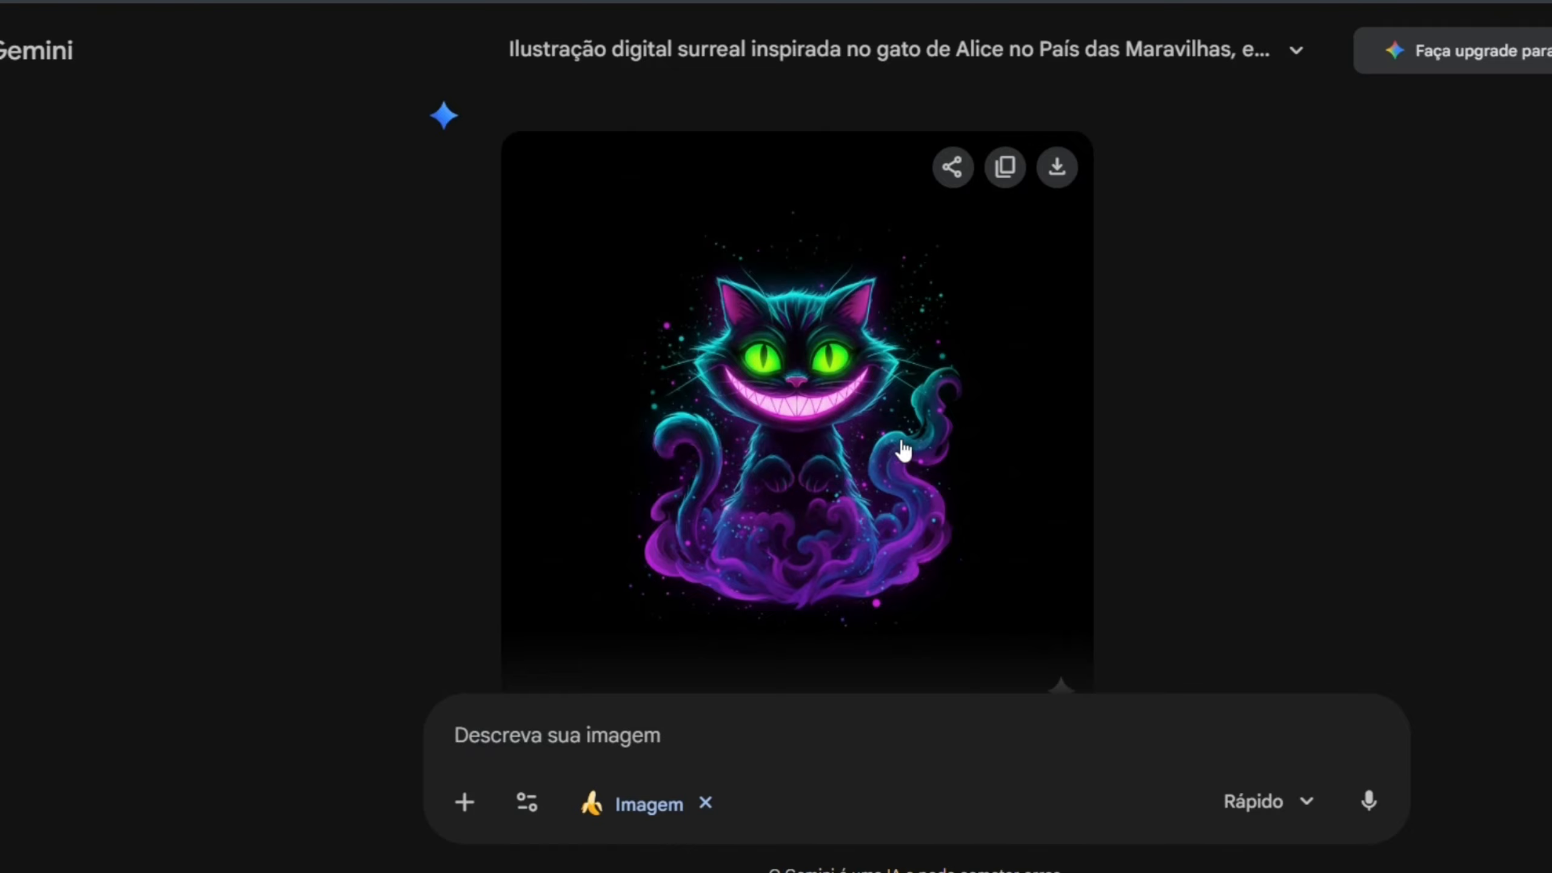
scroll(907, 447, down, 10)
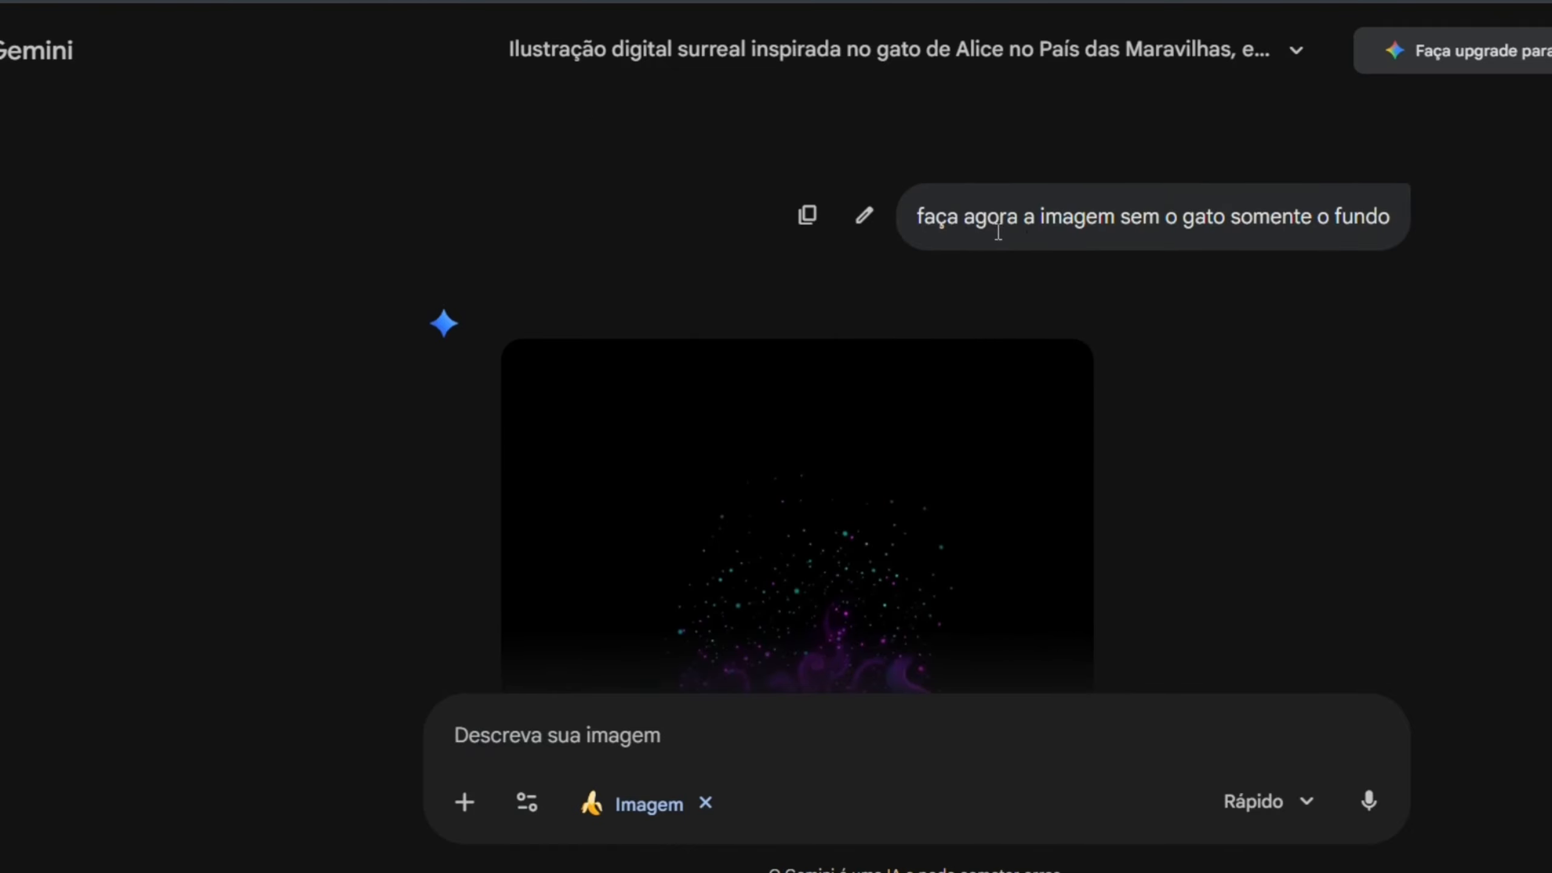
scroll(1201, 421, down, 2)
scroll(1198, 420, down, 4)
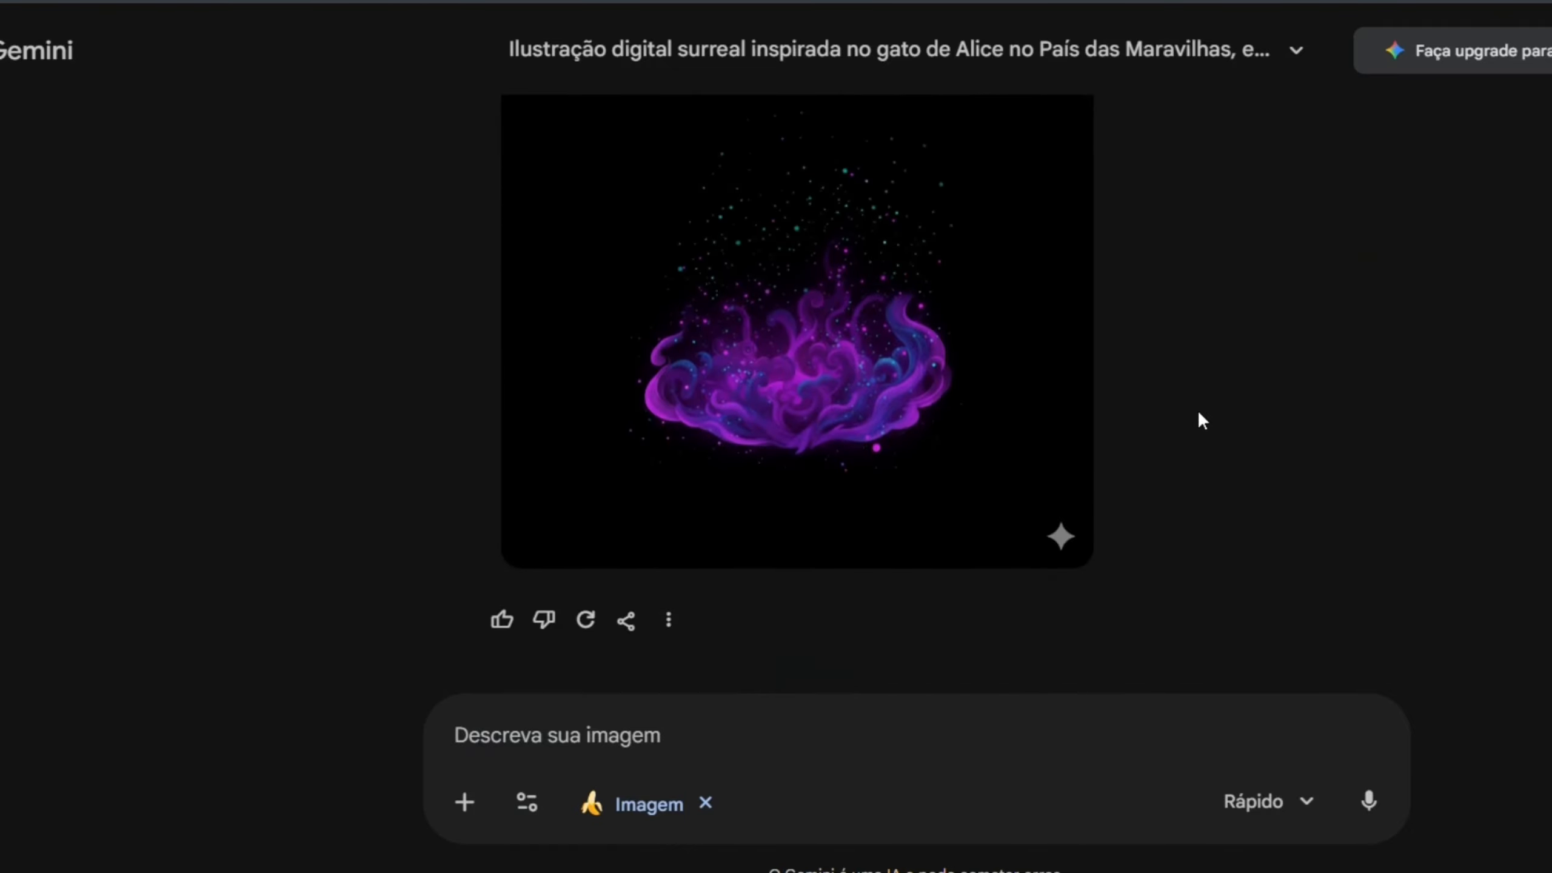
scroll(833, 360, up, 2)
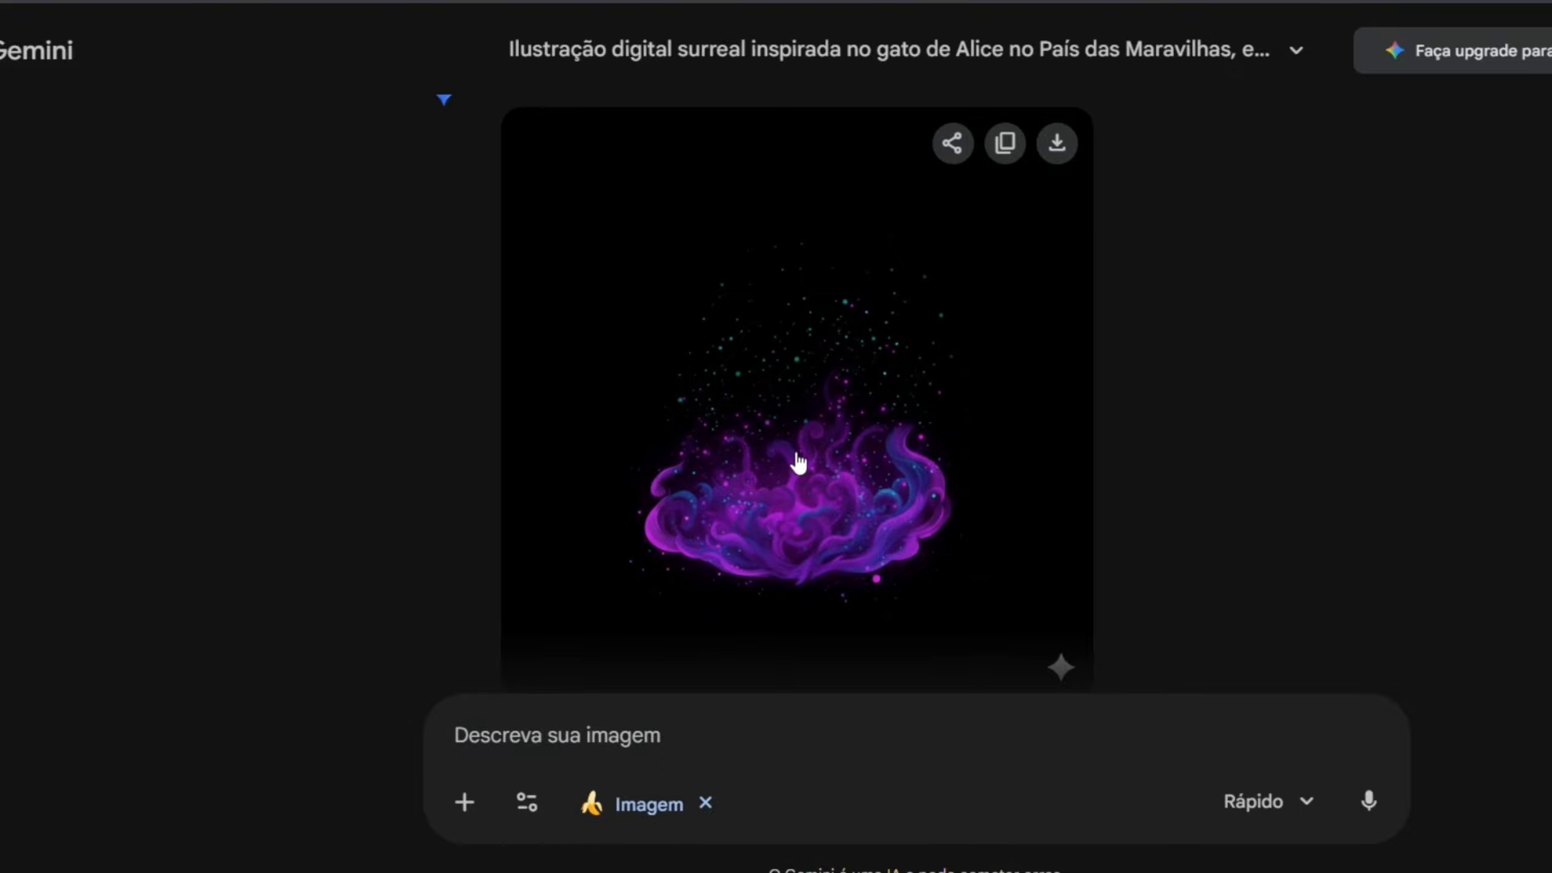
scroll(962, 464, up, 10)
scroll(883, 503, up, 2)
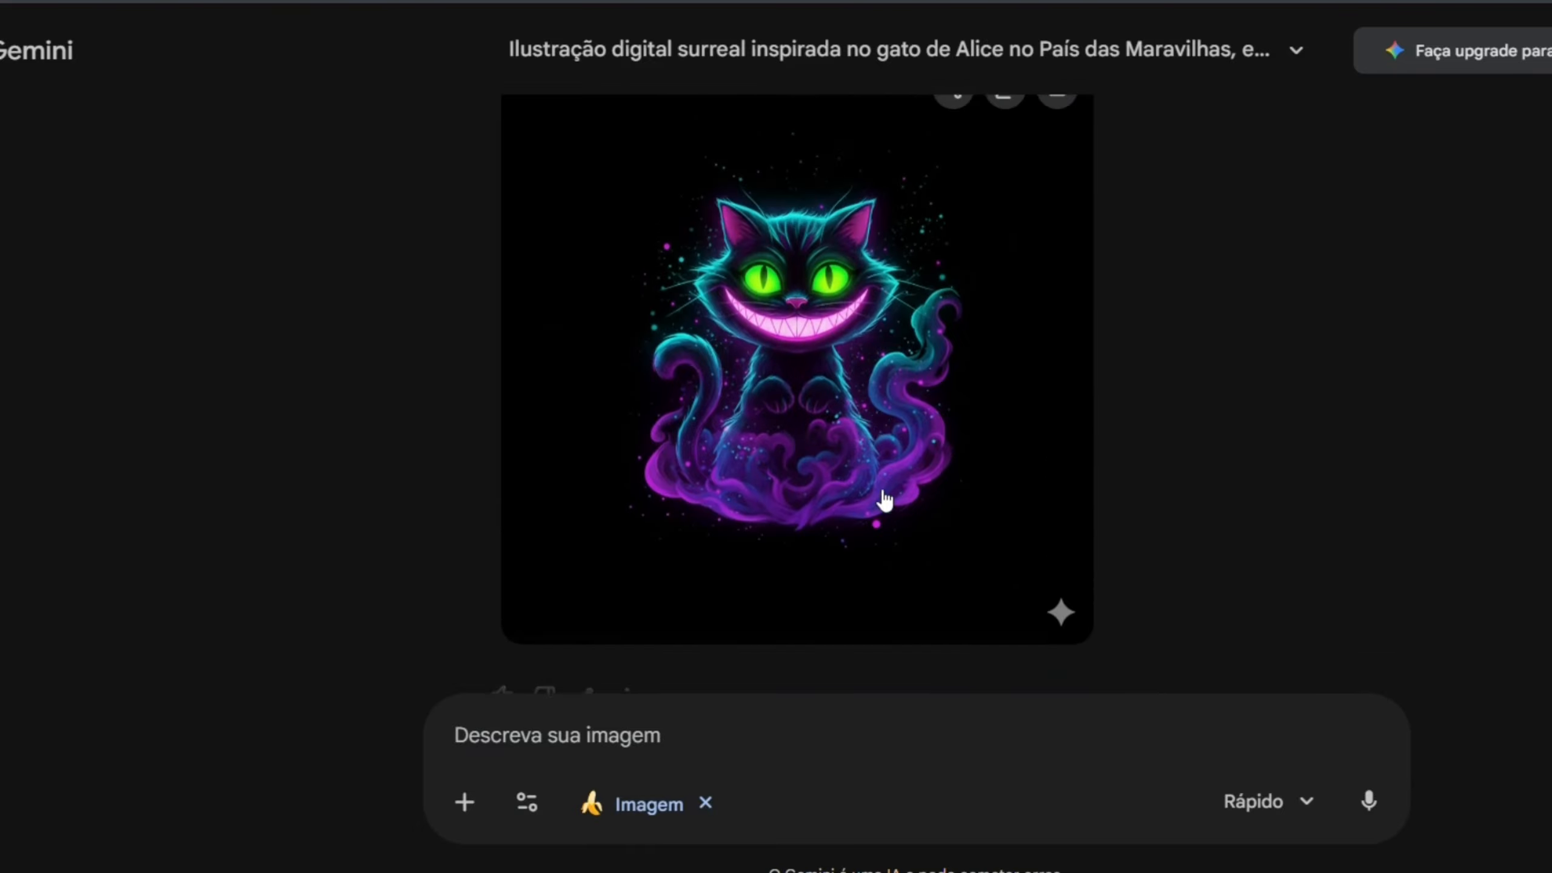
scroll(883, 496, down, 12)
scroll(894, 371, up, 4)
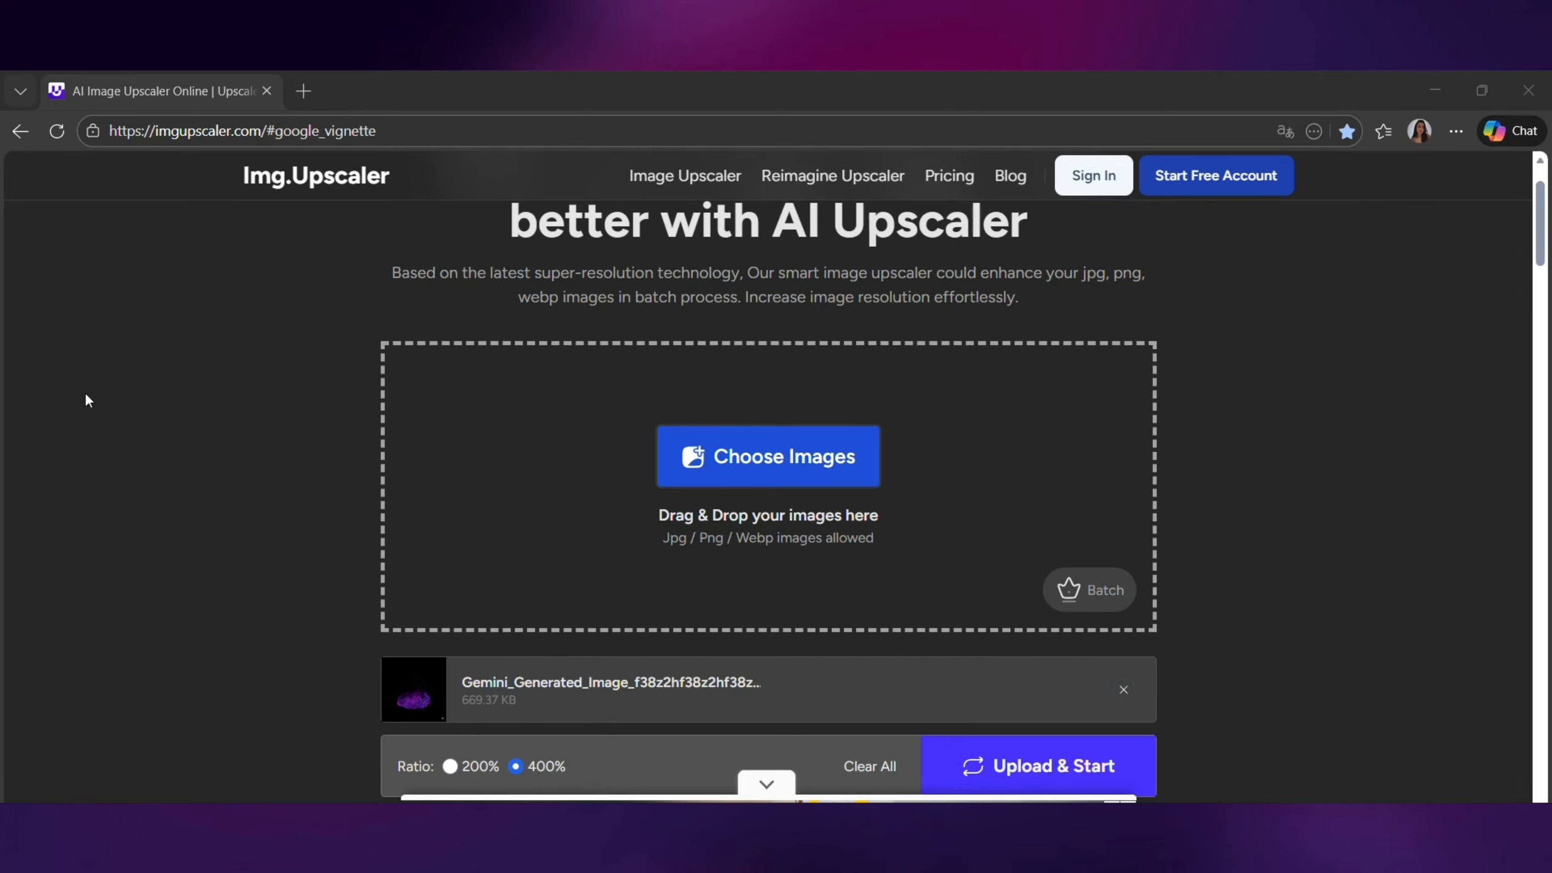
- Switch to imgupscaler.com, upscale the purple smoke background image at 400% and download the result
click(334, 131)
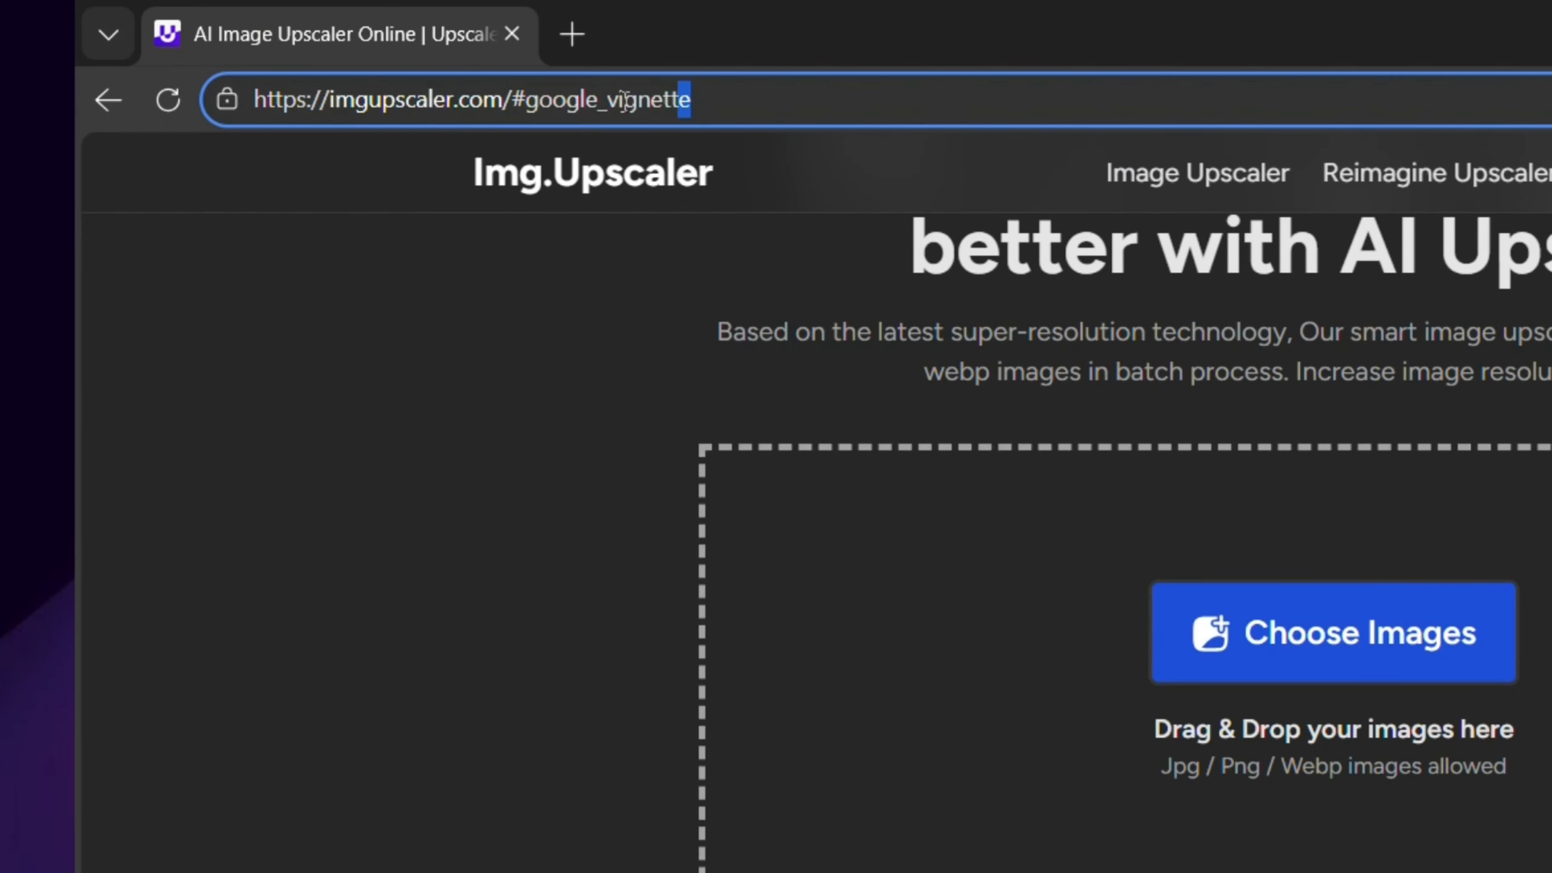
drag(623, 101, 250, 99)
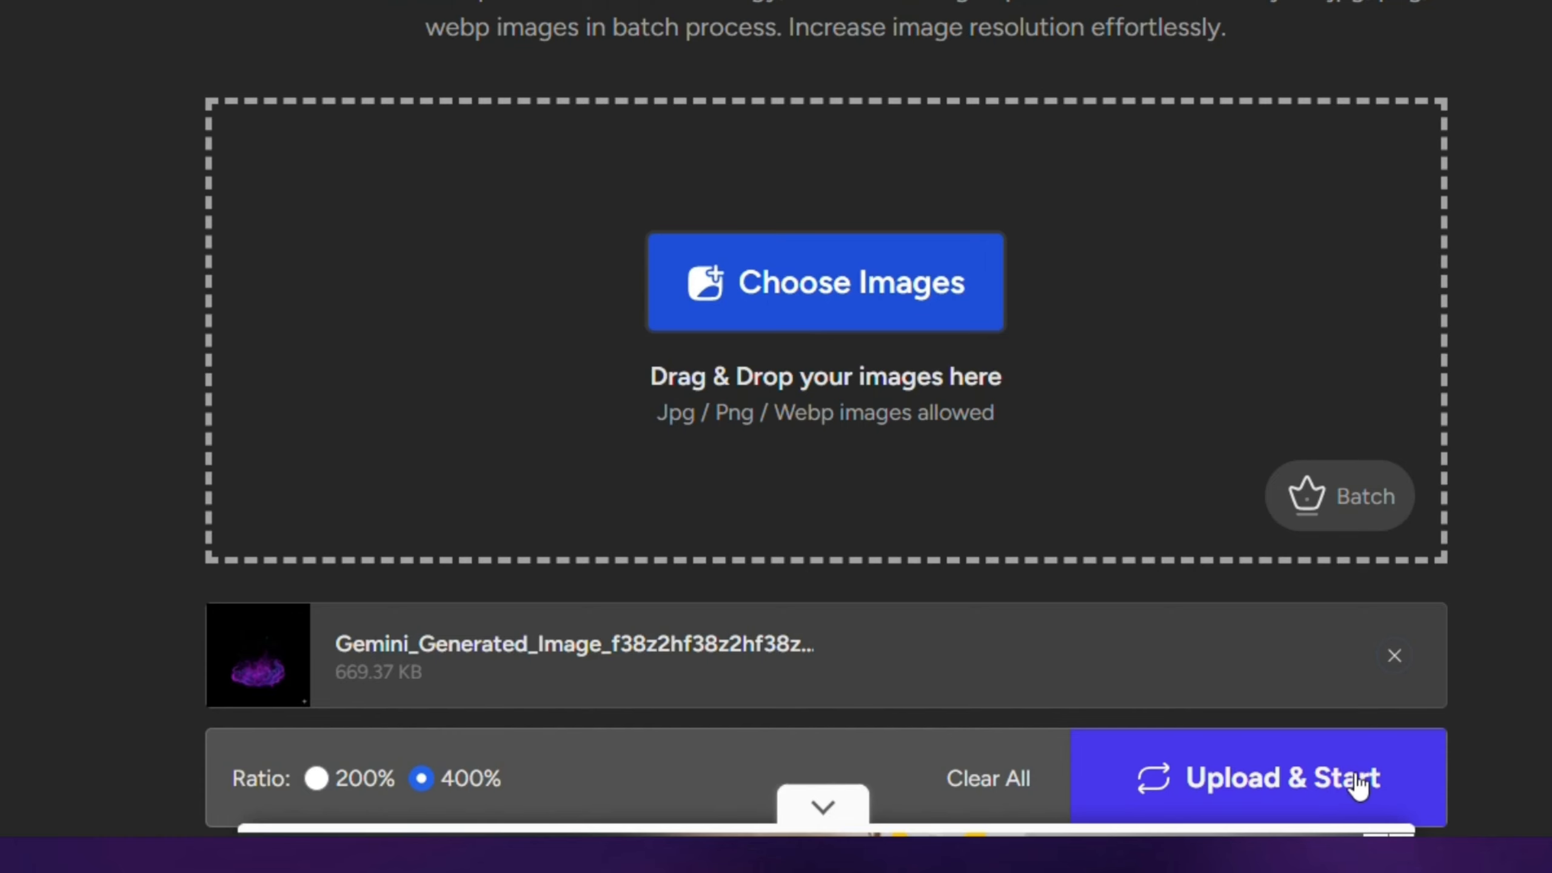
click(1199, 774)
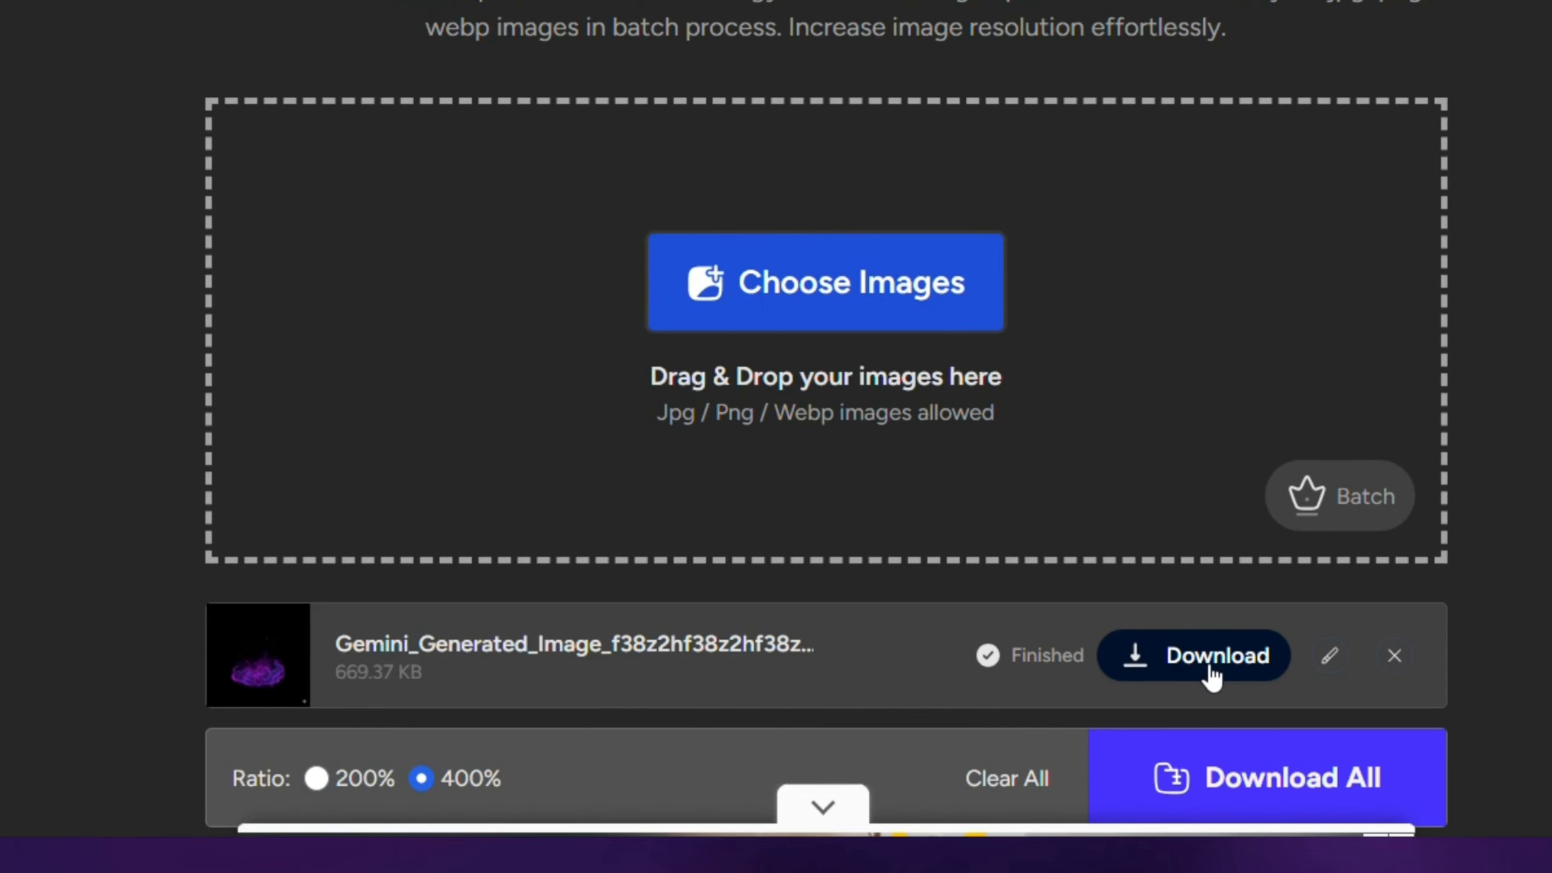
click(1226, 673)
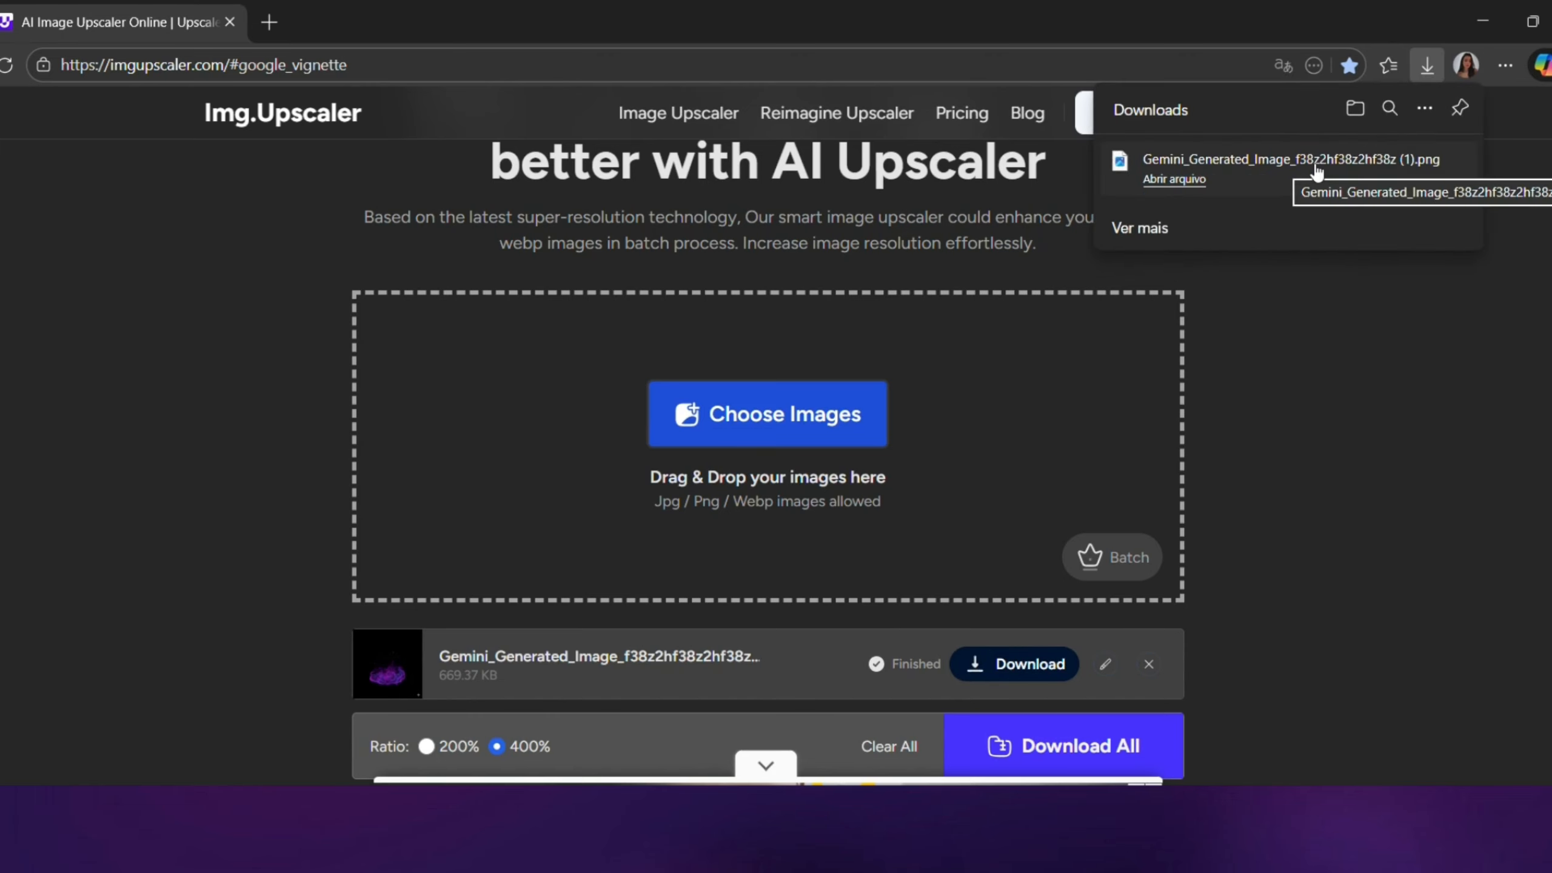
- Open the downloaded smoke image and examine the sharpness of its particles and swirls up close
click(1277, 170)
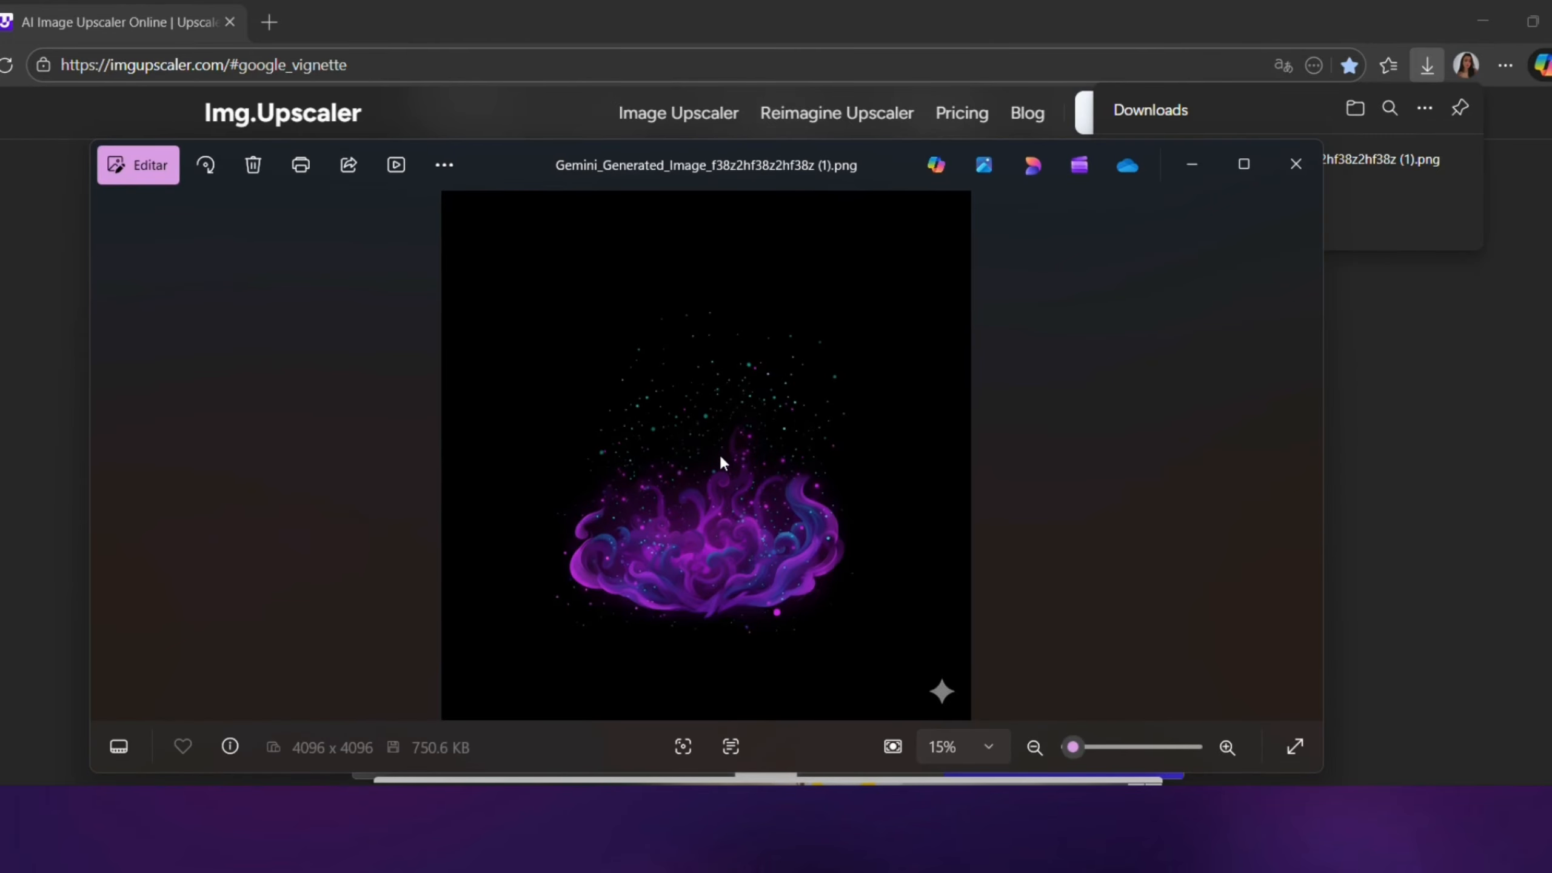
scroll(720, 457, up, 8)
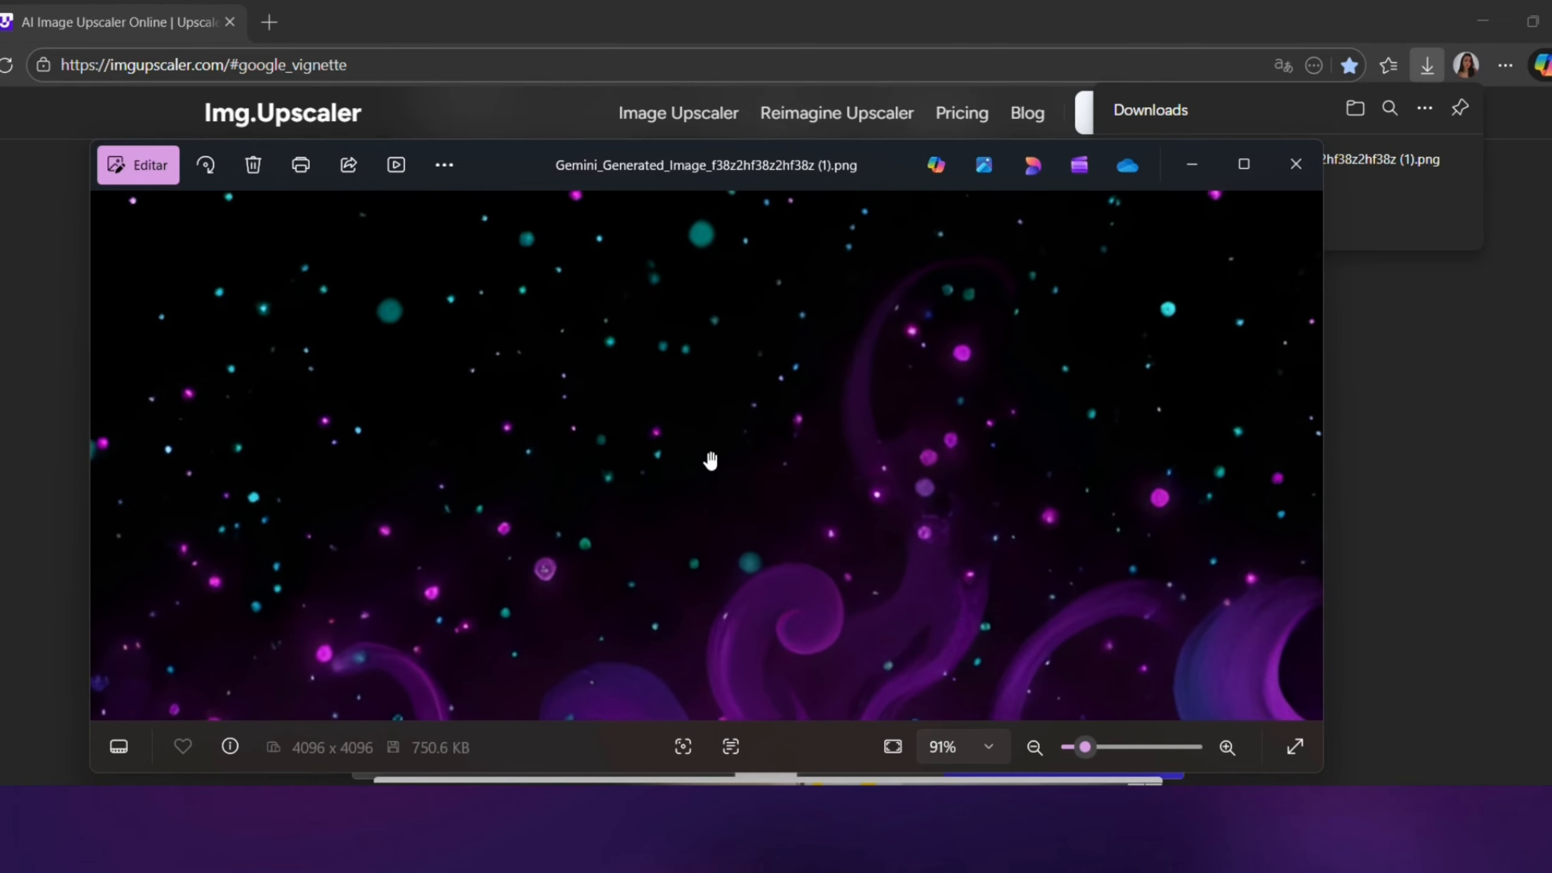
scroll(710, 459, down, 8)
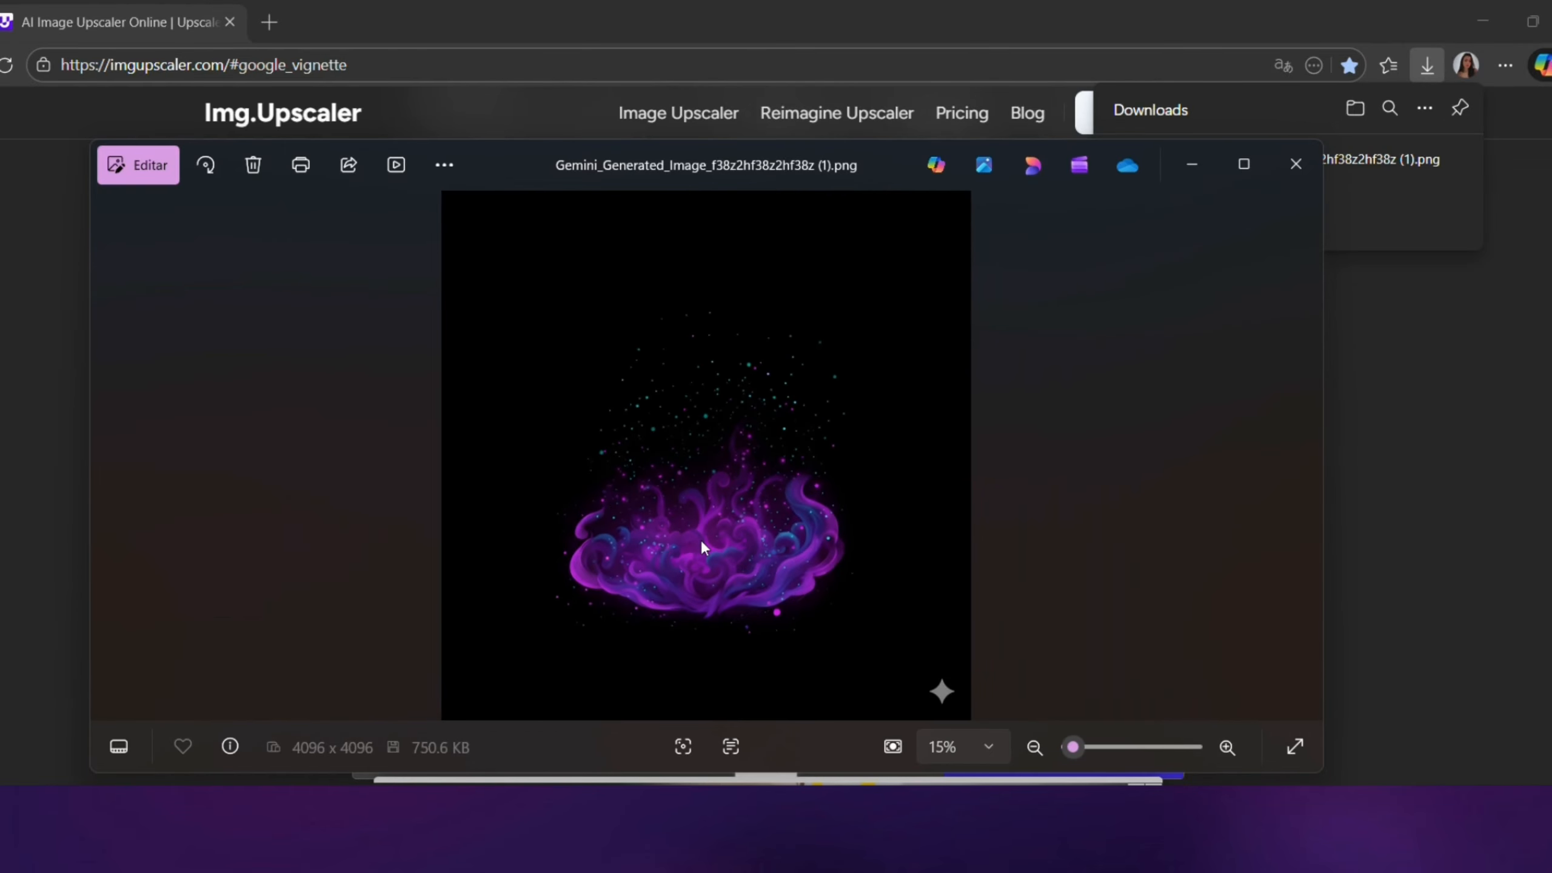
scroll(701, 442, up, 4)
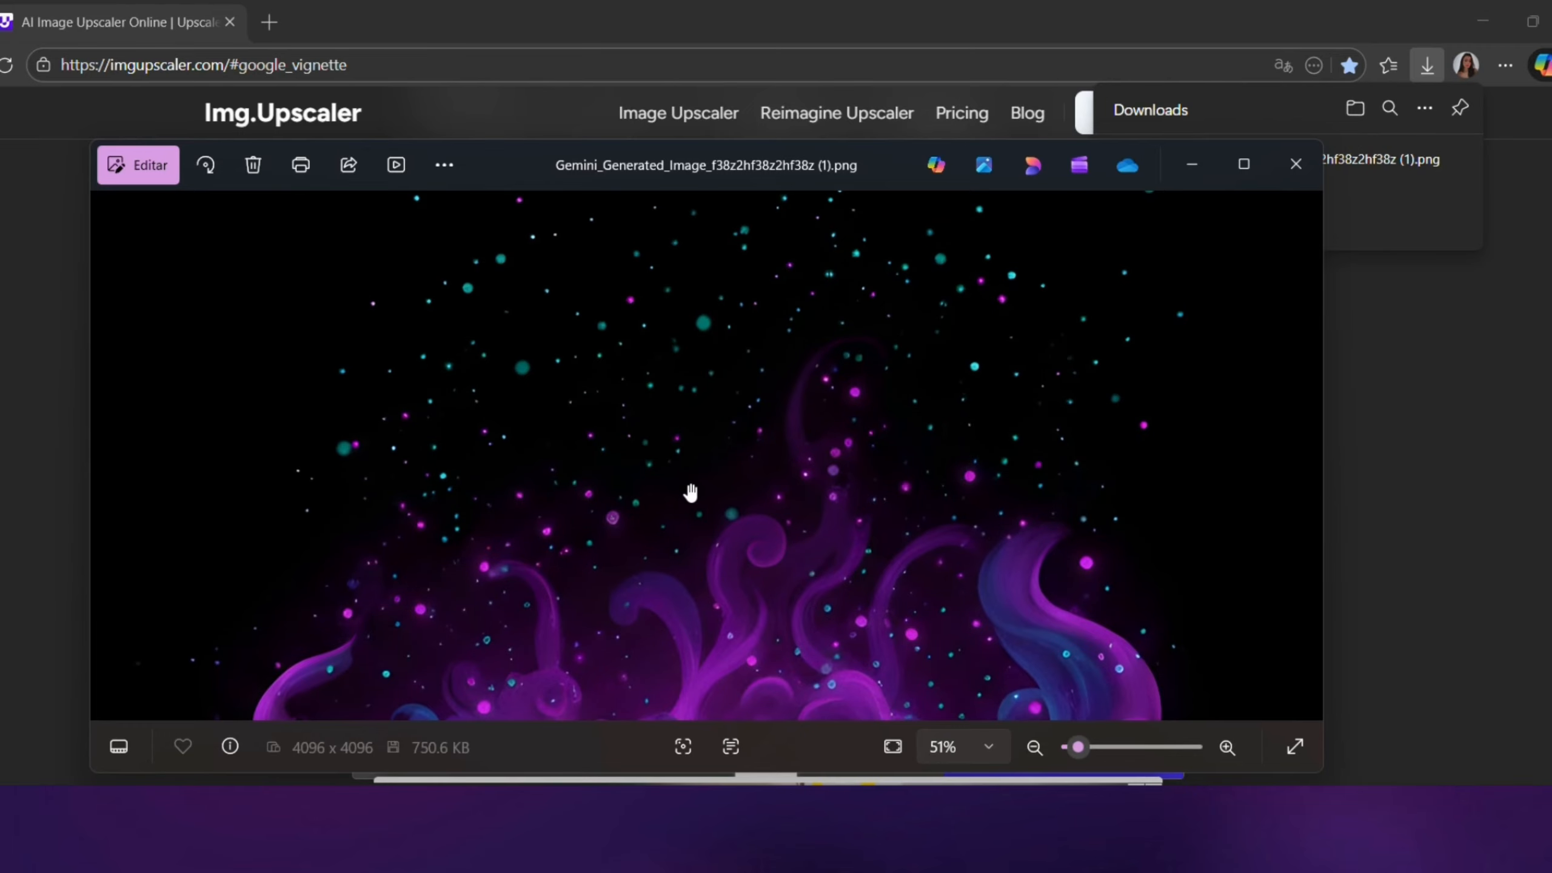
scroll(689, 500, down, 4)
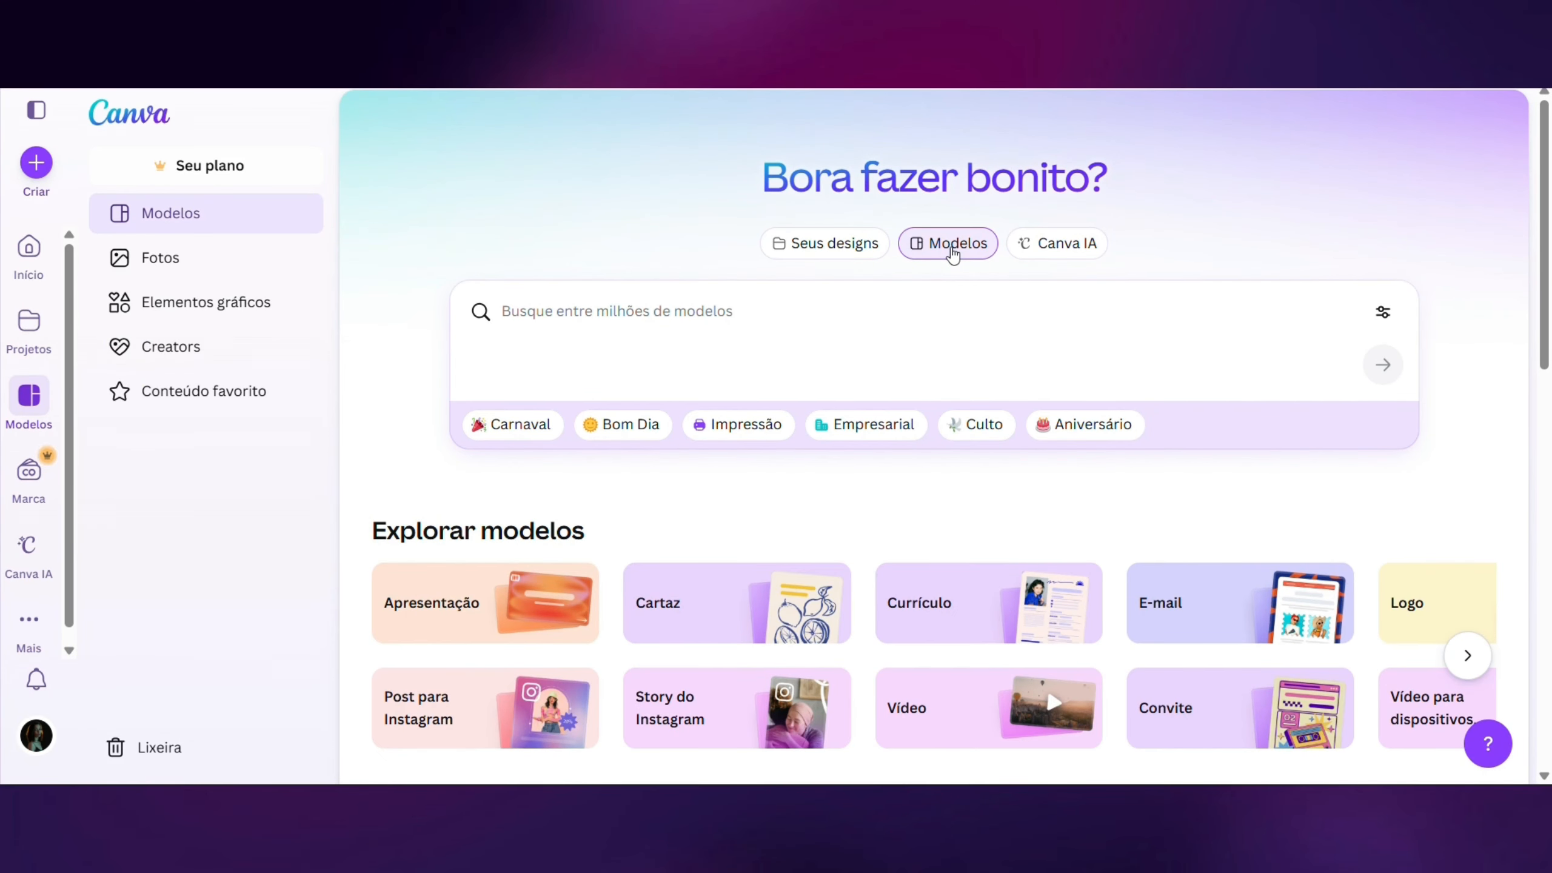
- Switch to Canva and search the templates for "caderno A4"
click(744, 317)
text(cadern)
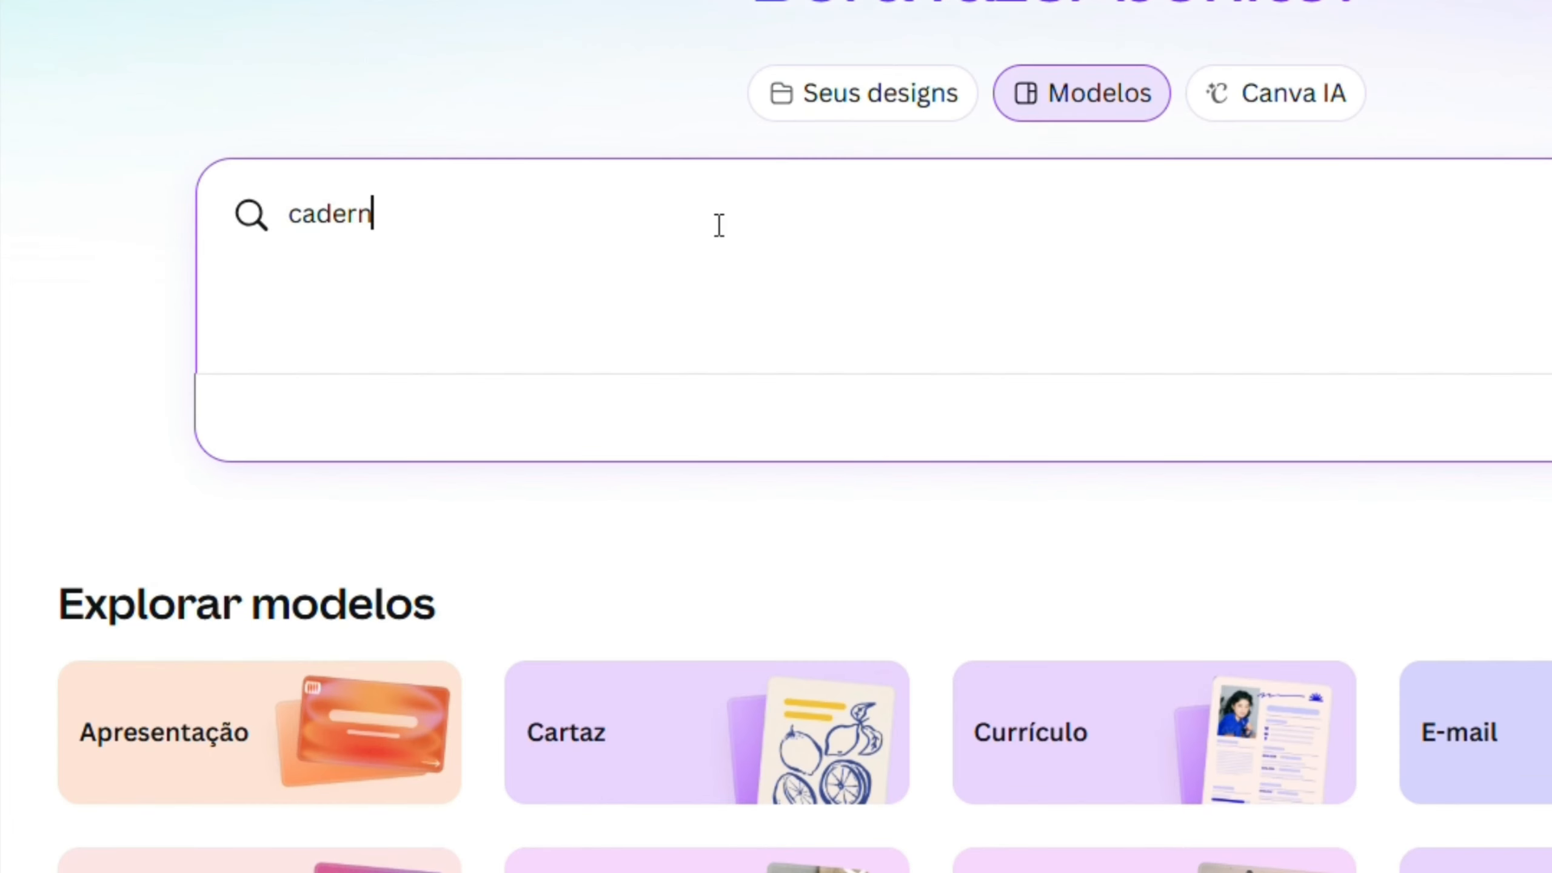
text(o A4)
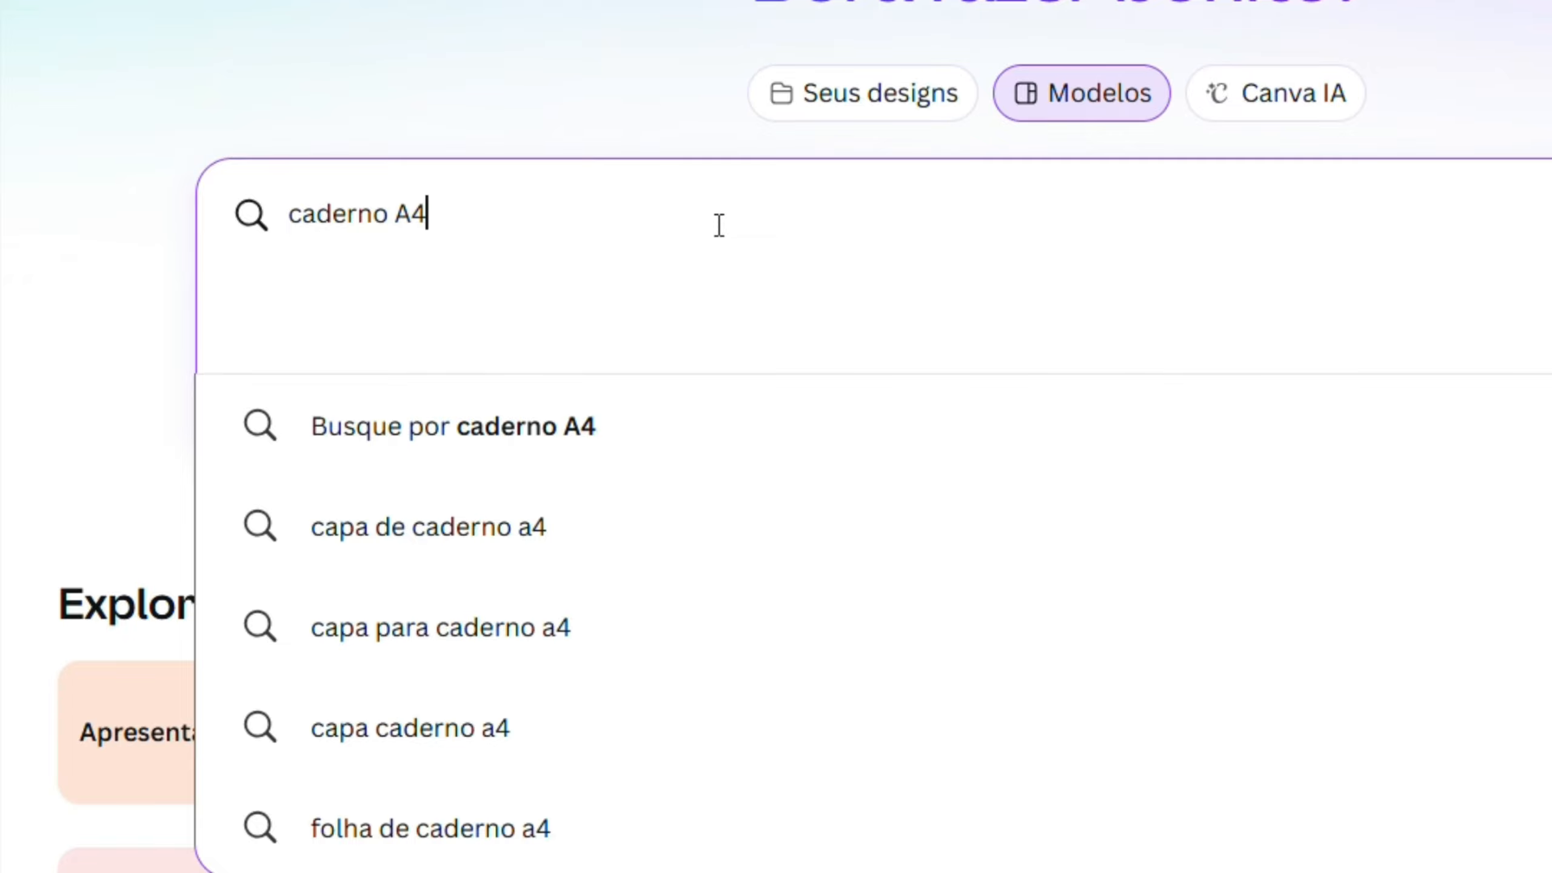
key(Return)
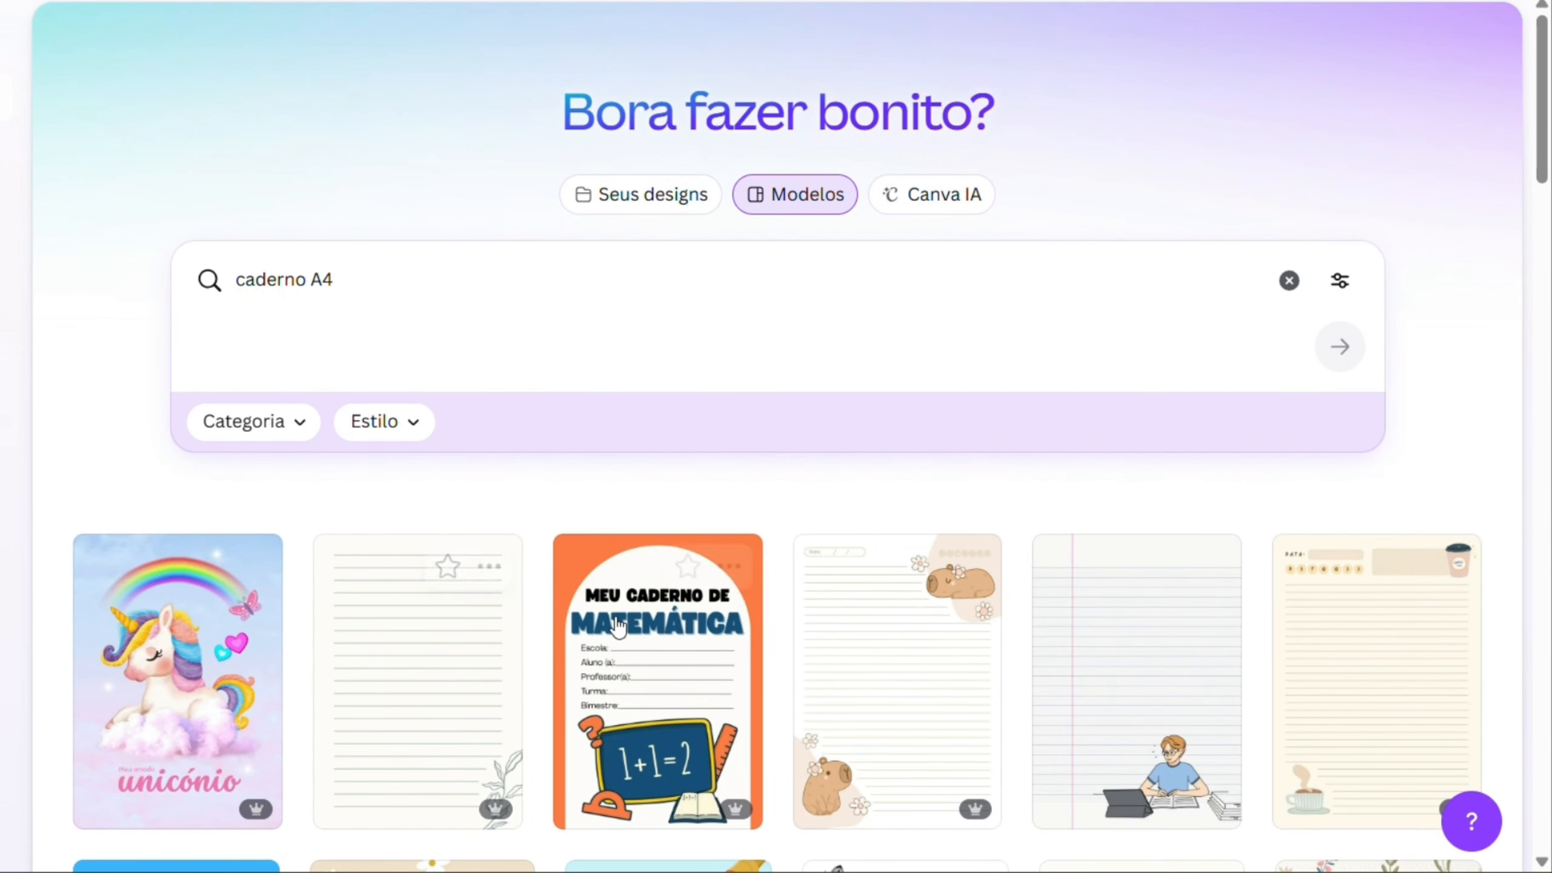
- Find the lined notebook template with the pink and blue gradient and white sparkles, and open it for customizing
scroll(617, 627, down, 10)
scroll(617, 627, down, 12)
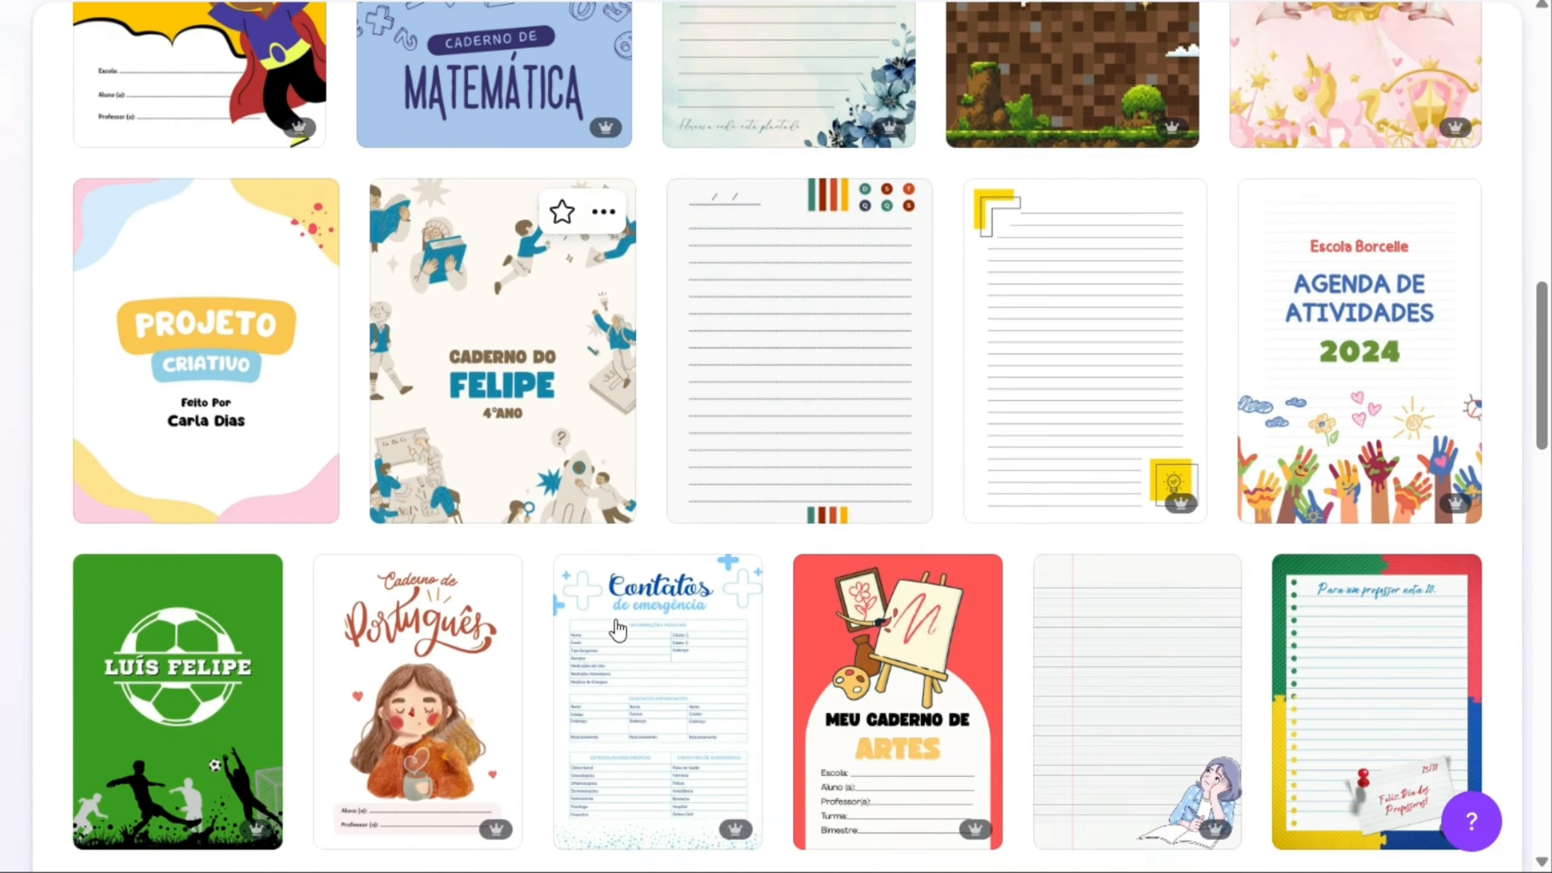
scroll(617, 627, down, 6)
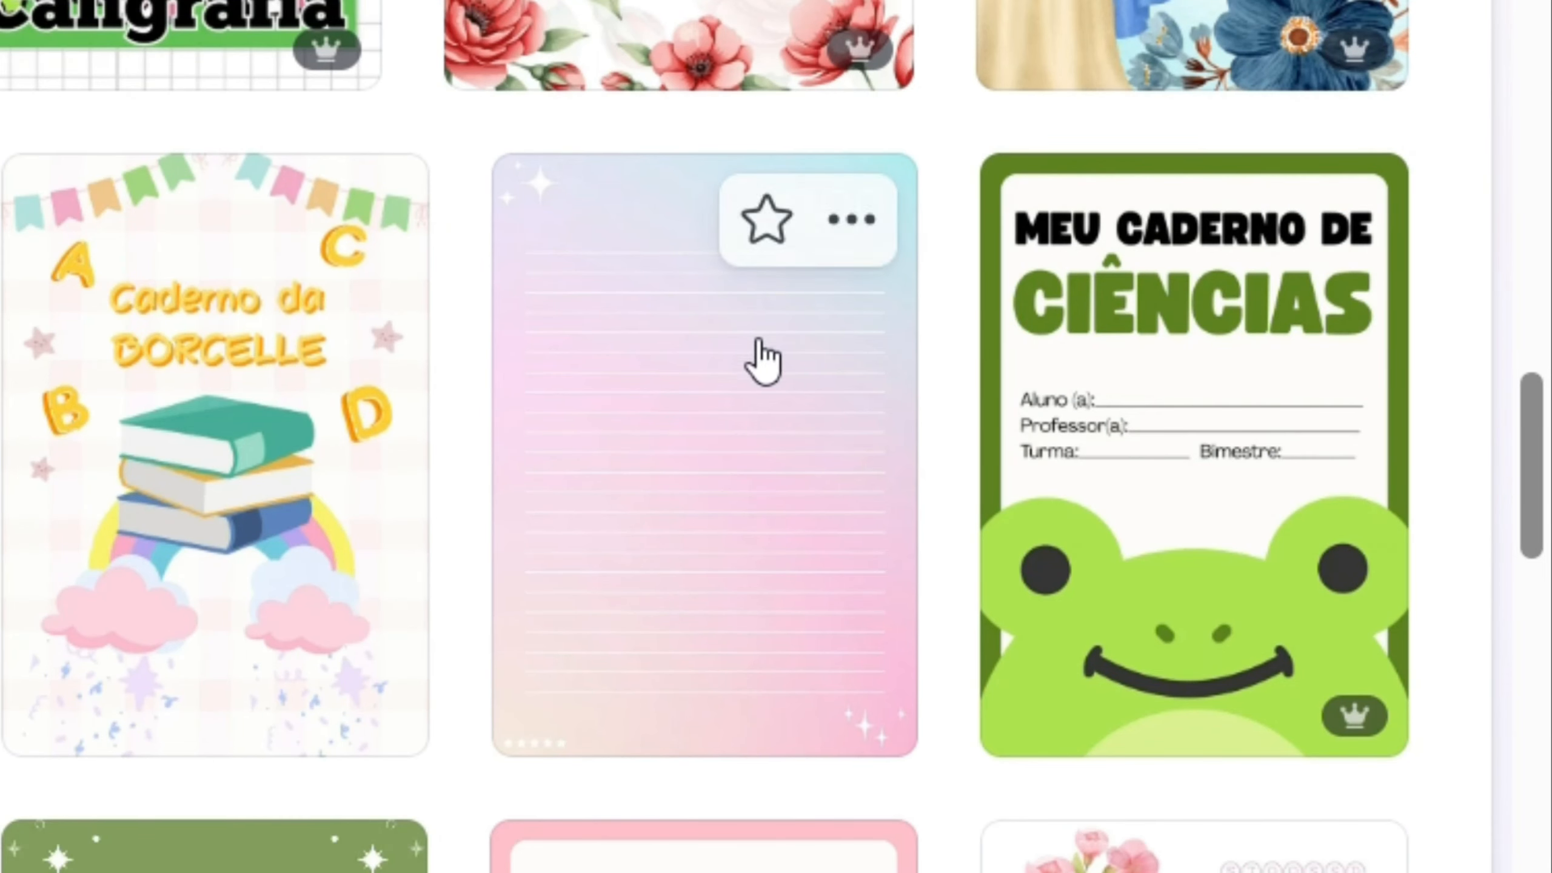
click(631, 462)
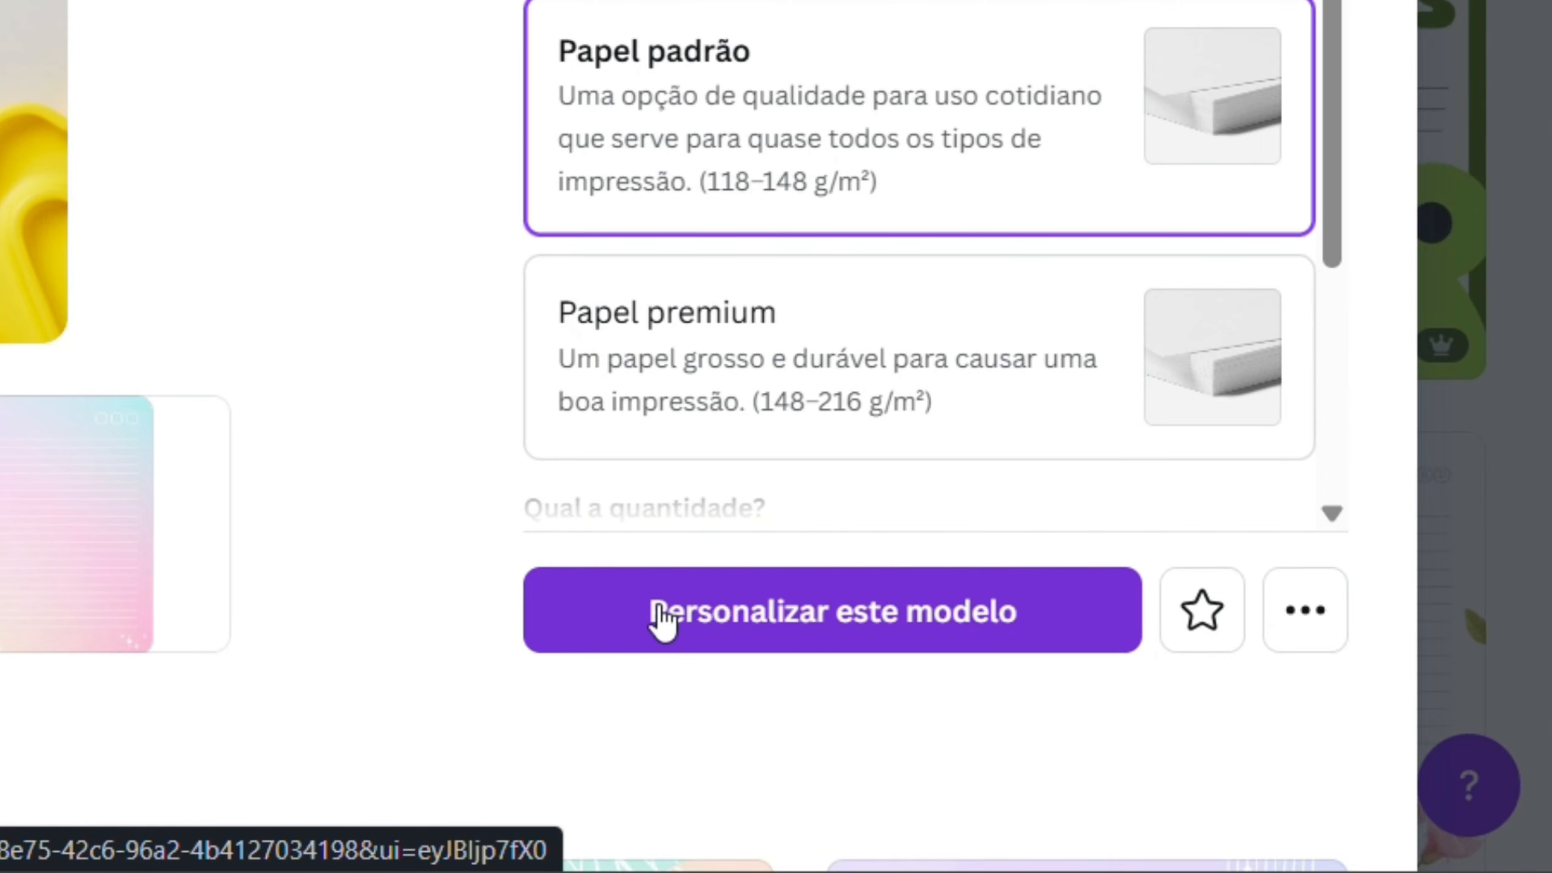
click(663, 614)
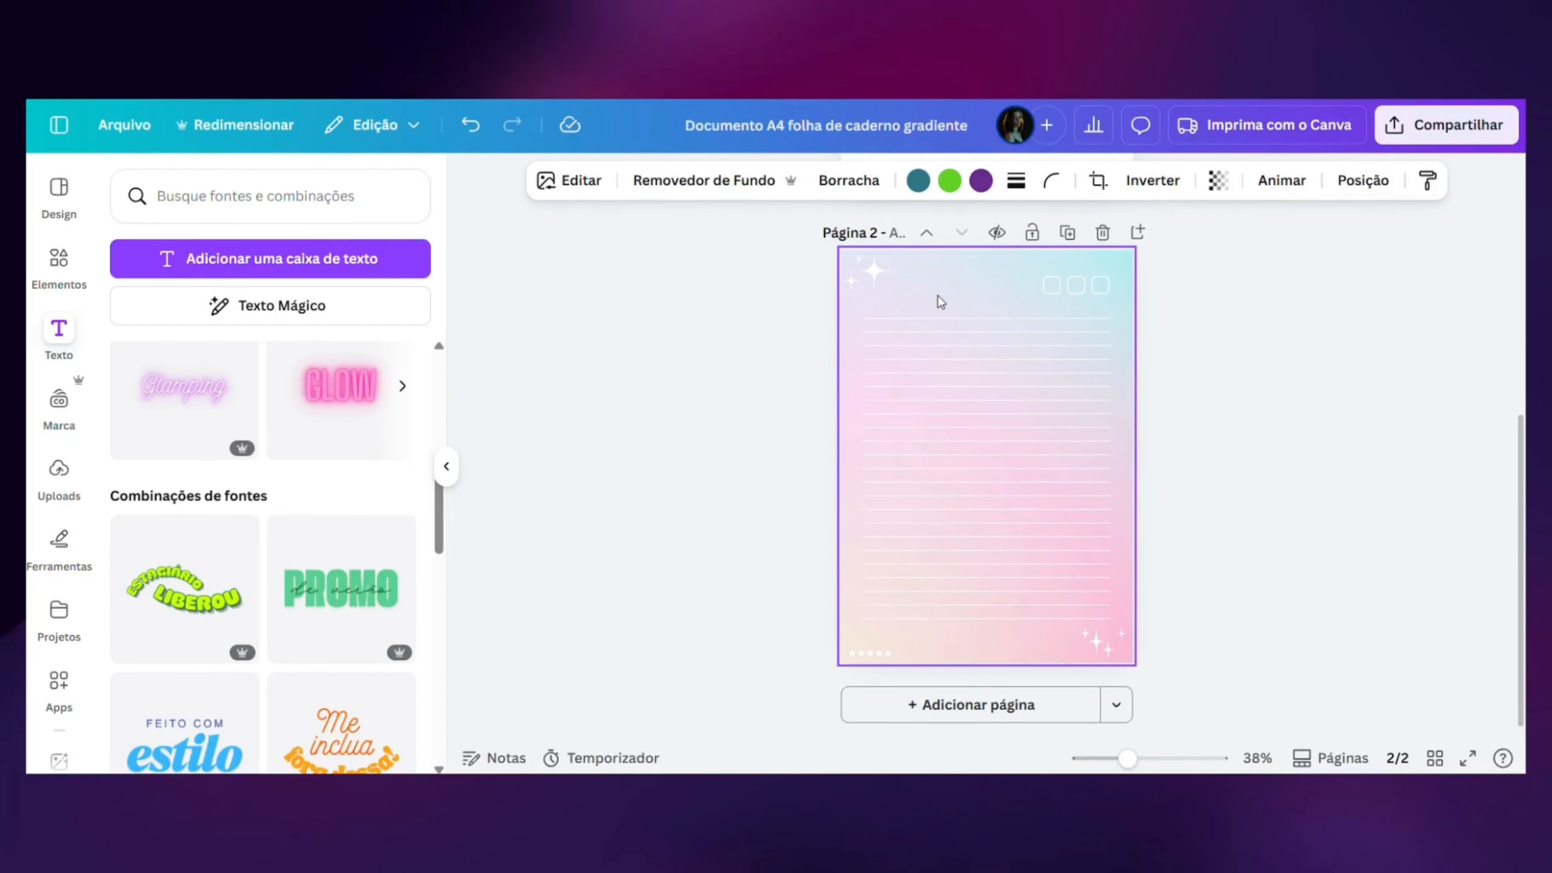
- Detach the gradient image from the background of page 2 and delete it
right_click(939, 298)
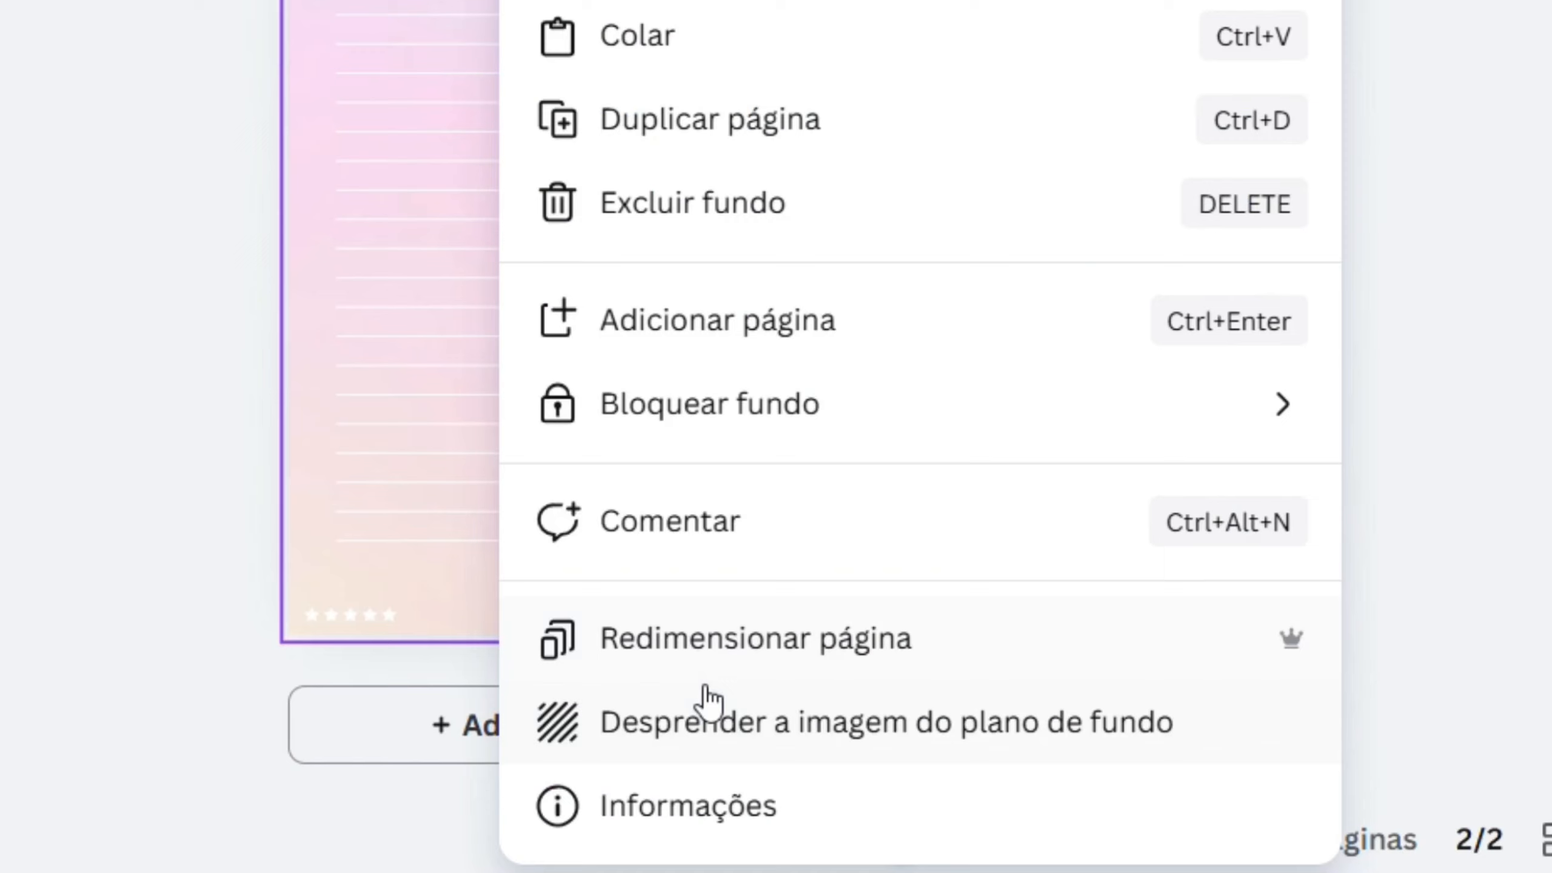
click(643, 746)
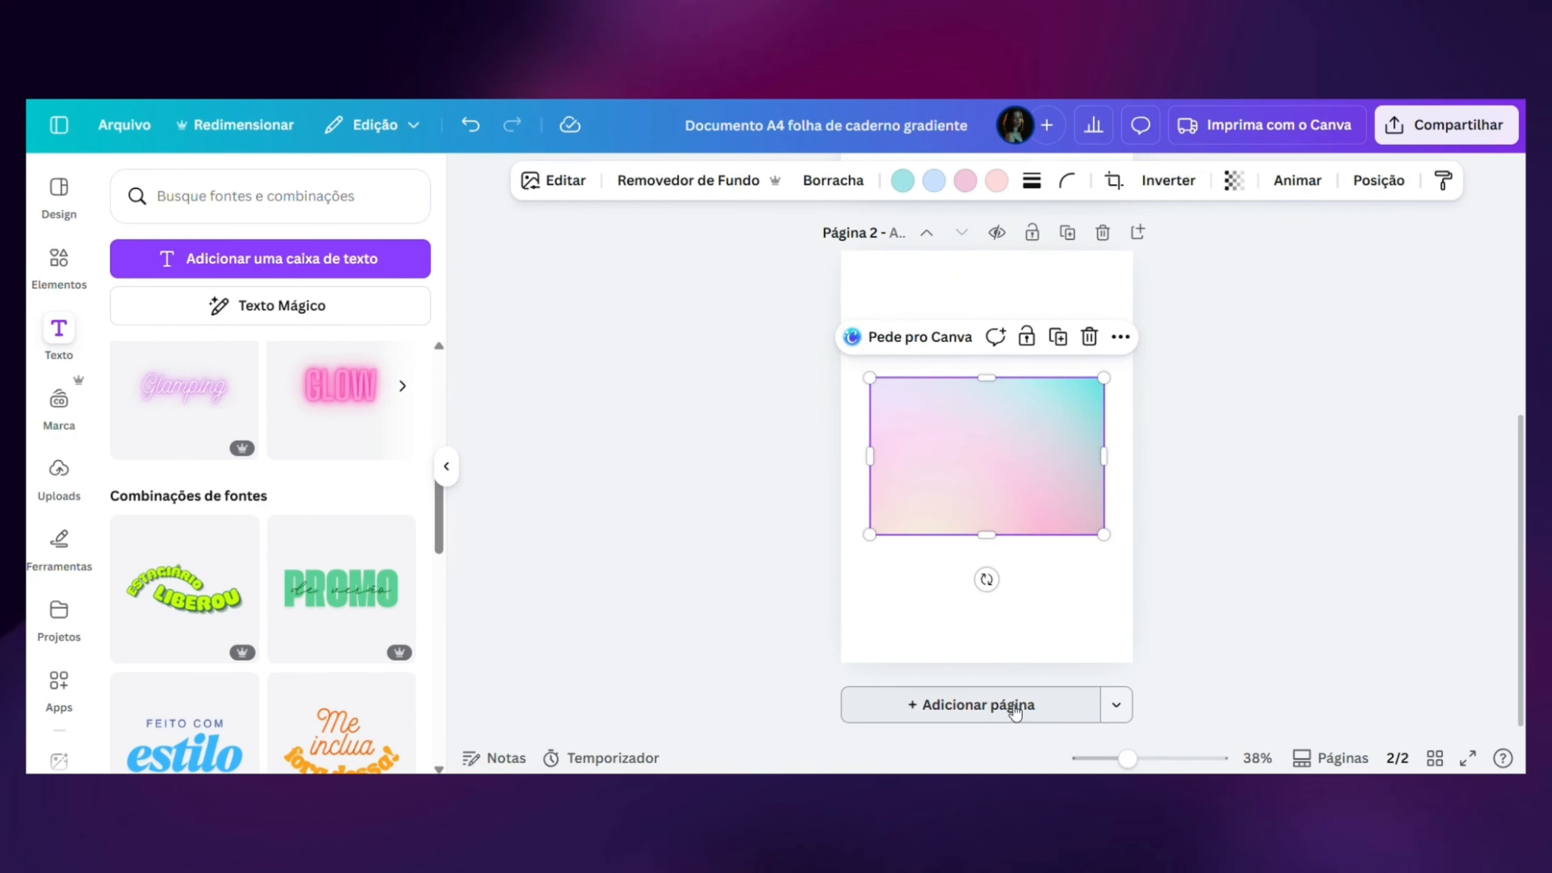
key(Delete)
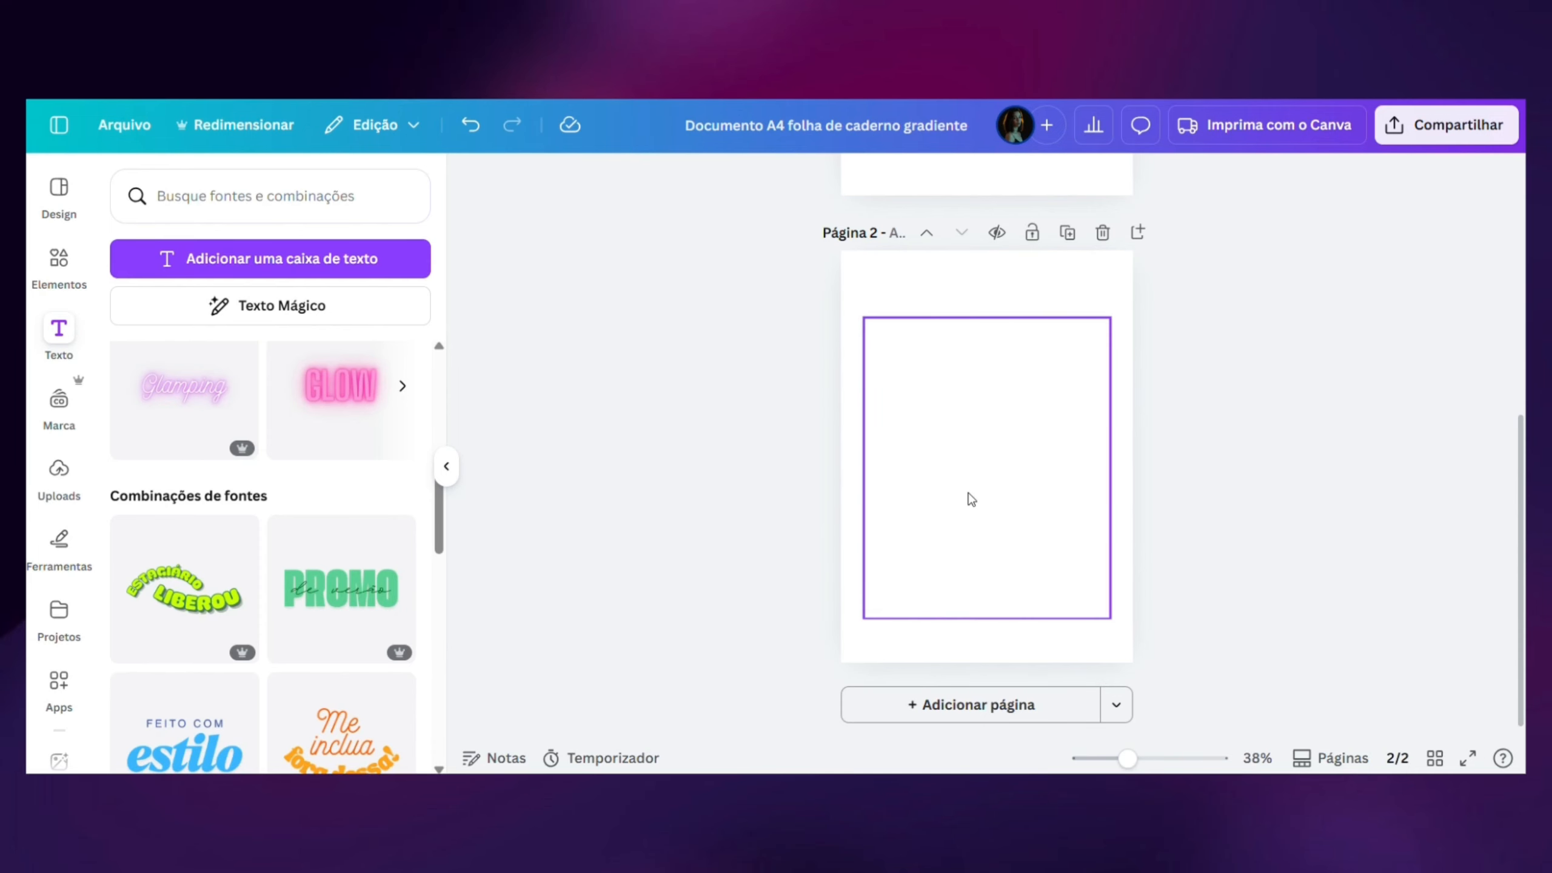
- Paste the purple smoke image onto page 2 and set it as the page background
key(ctrl+v)
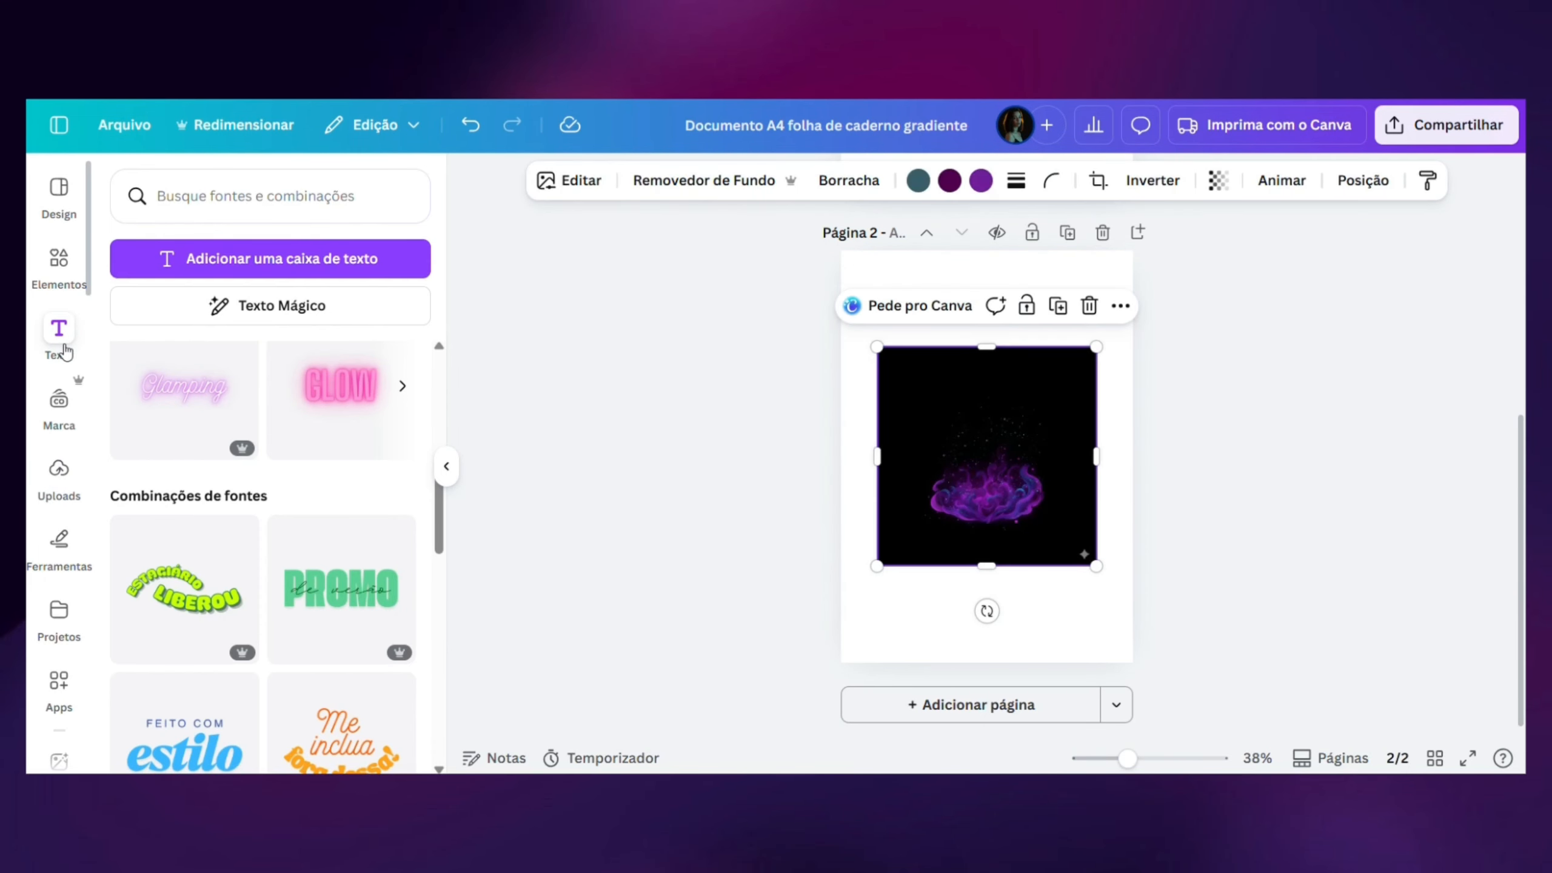
right_click(962, 451)
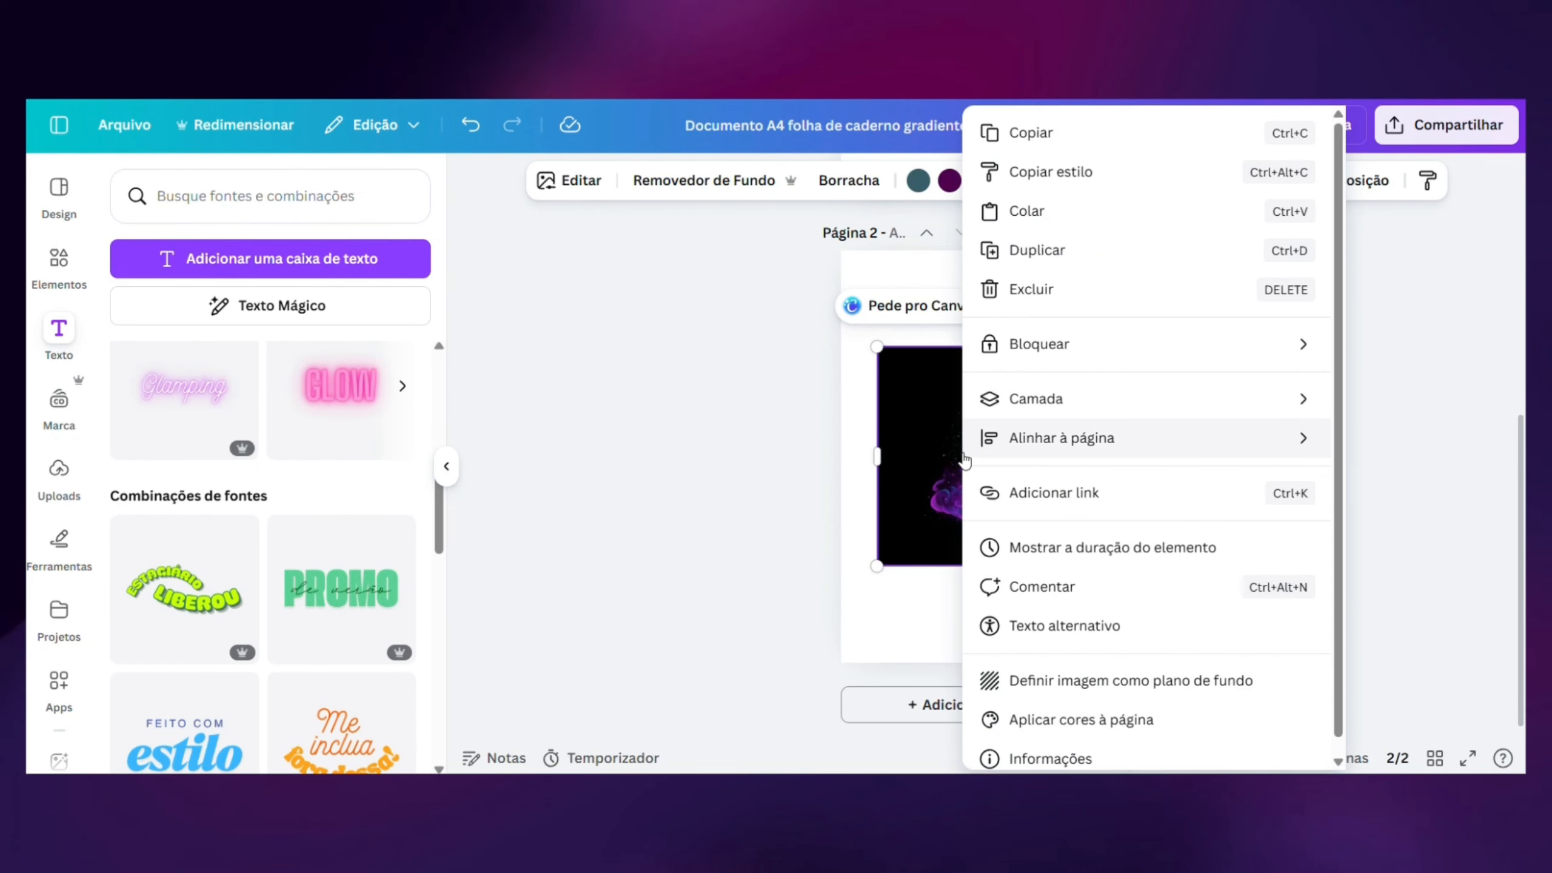
click(1031, 676)
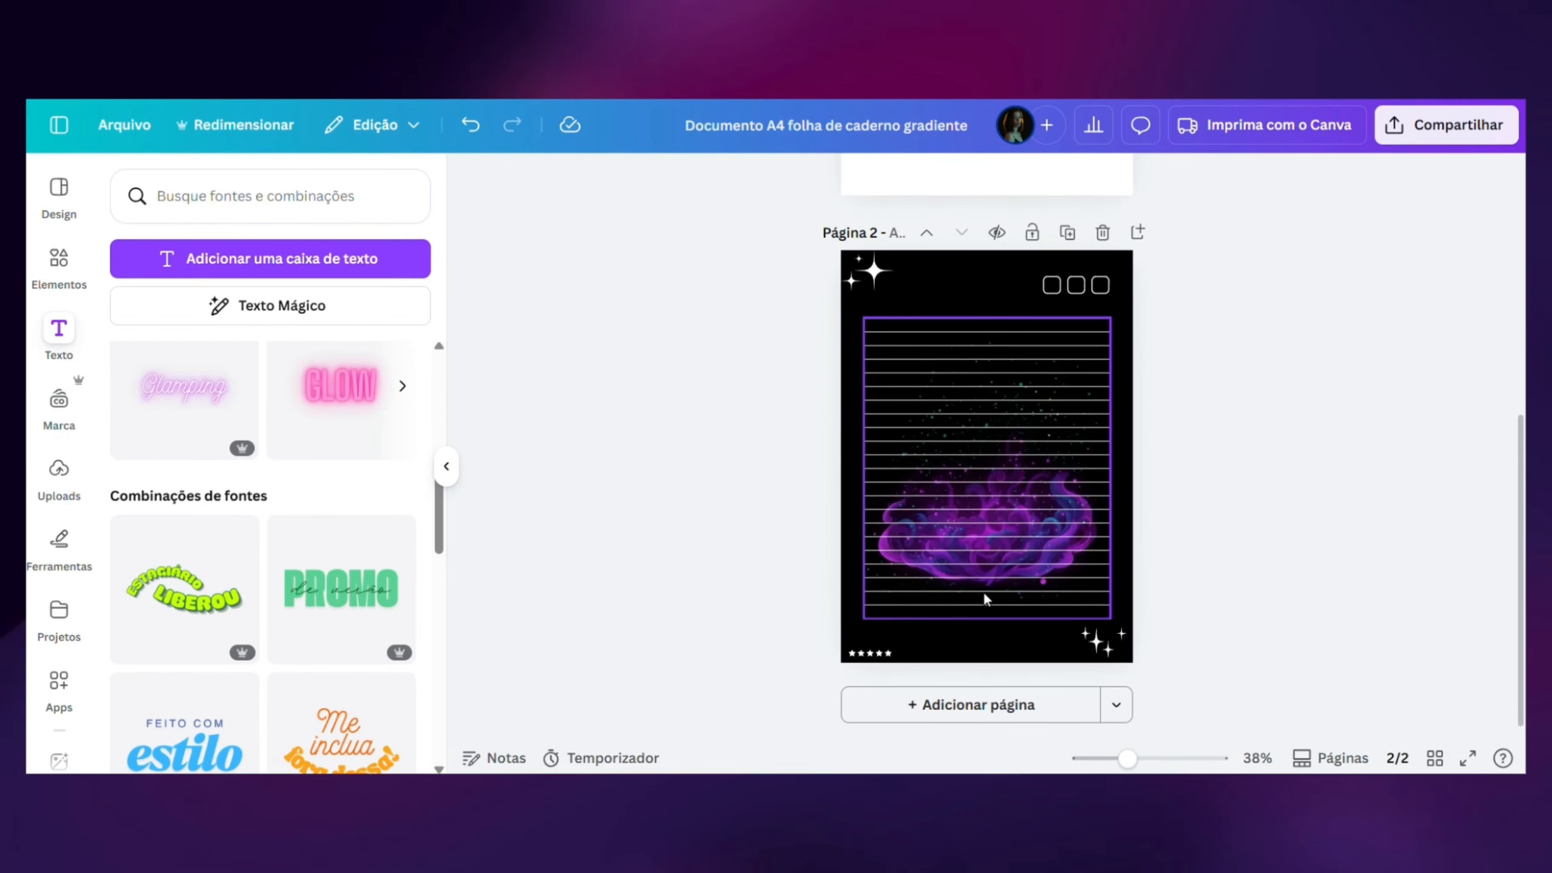
- Enlarge and reposition the background image within its crop so the purple smoke fills the page's lower-right corner
double_click(965, 281)
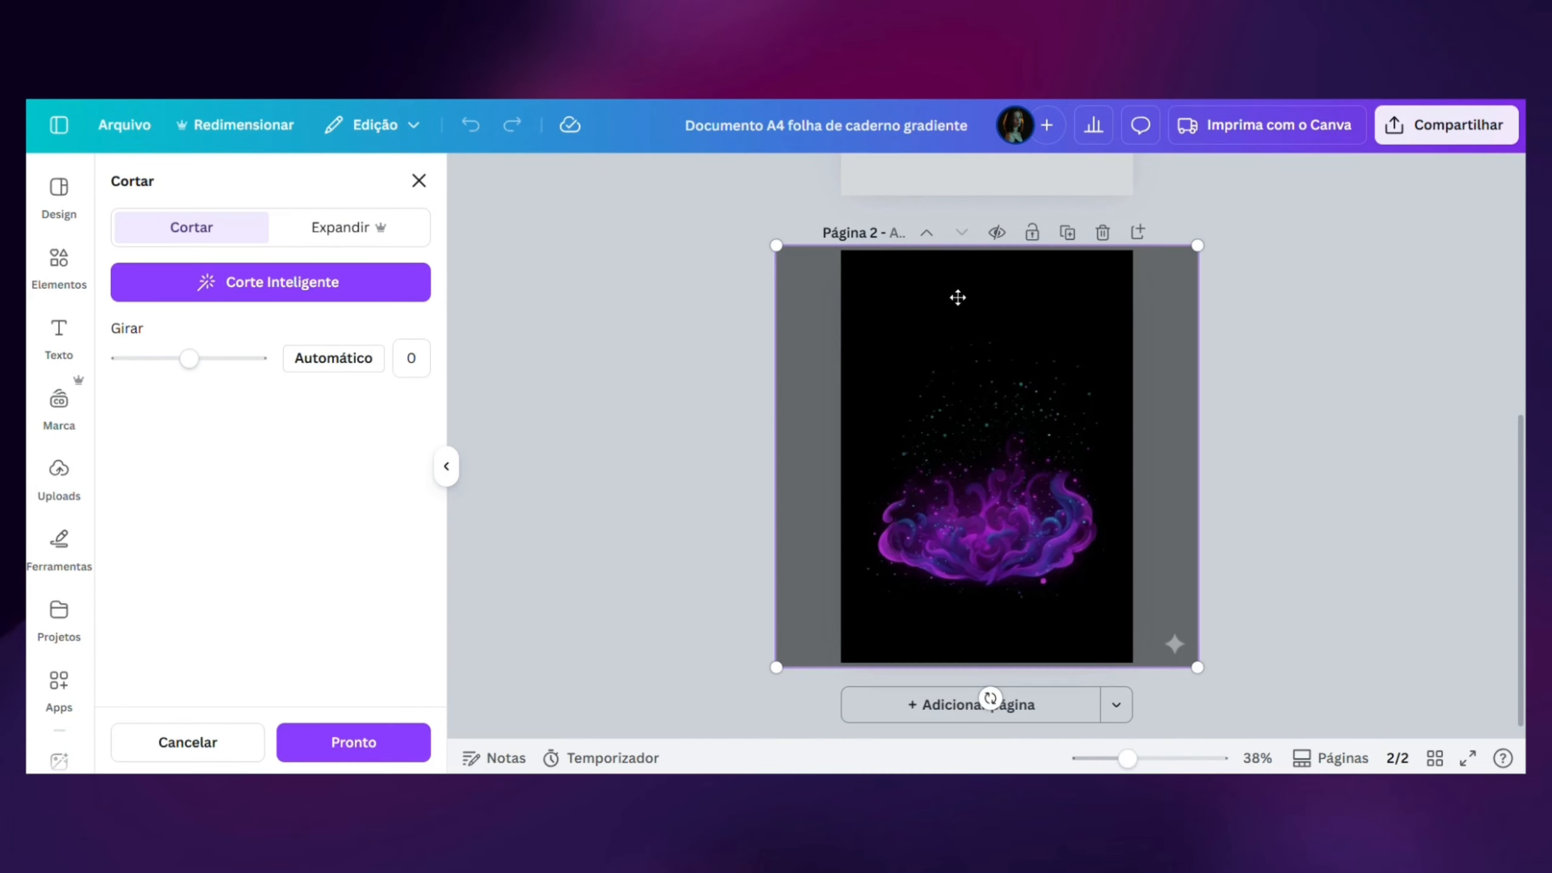
drag(961, 292, 986, 451)
drag(835, 671, 769, 747)
drag(1151, 603, 1189, 645)
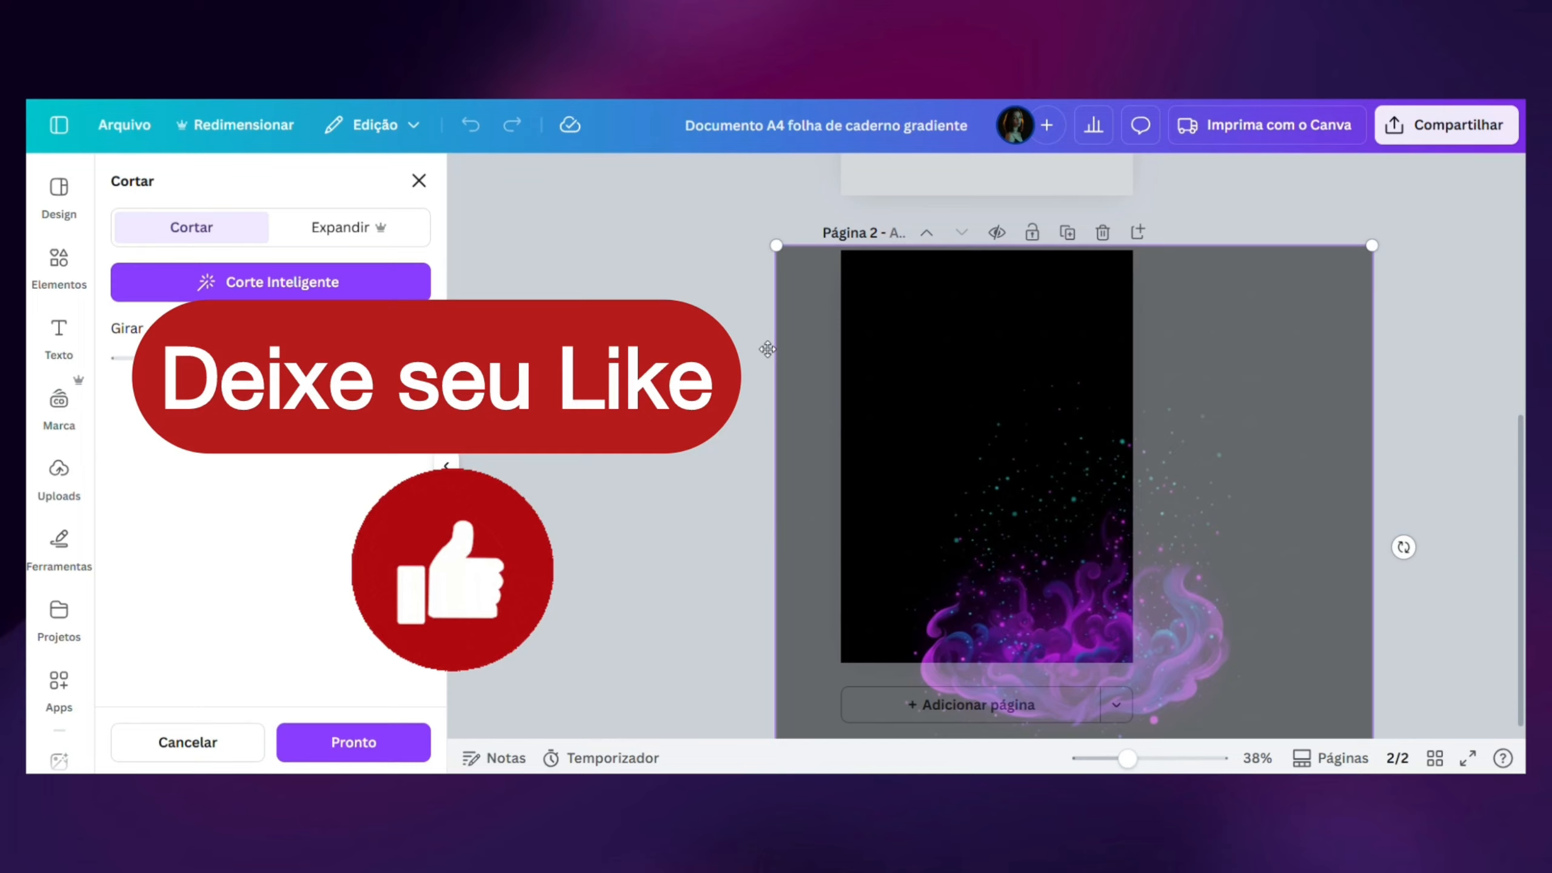
click(714, 356)
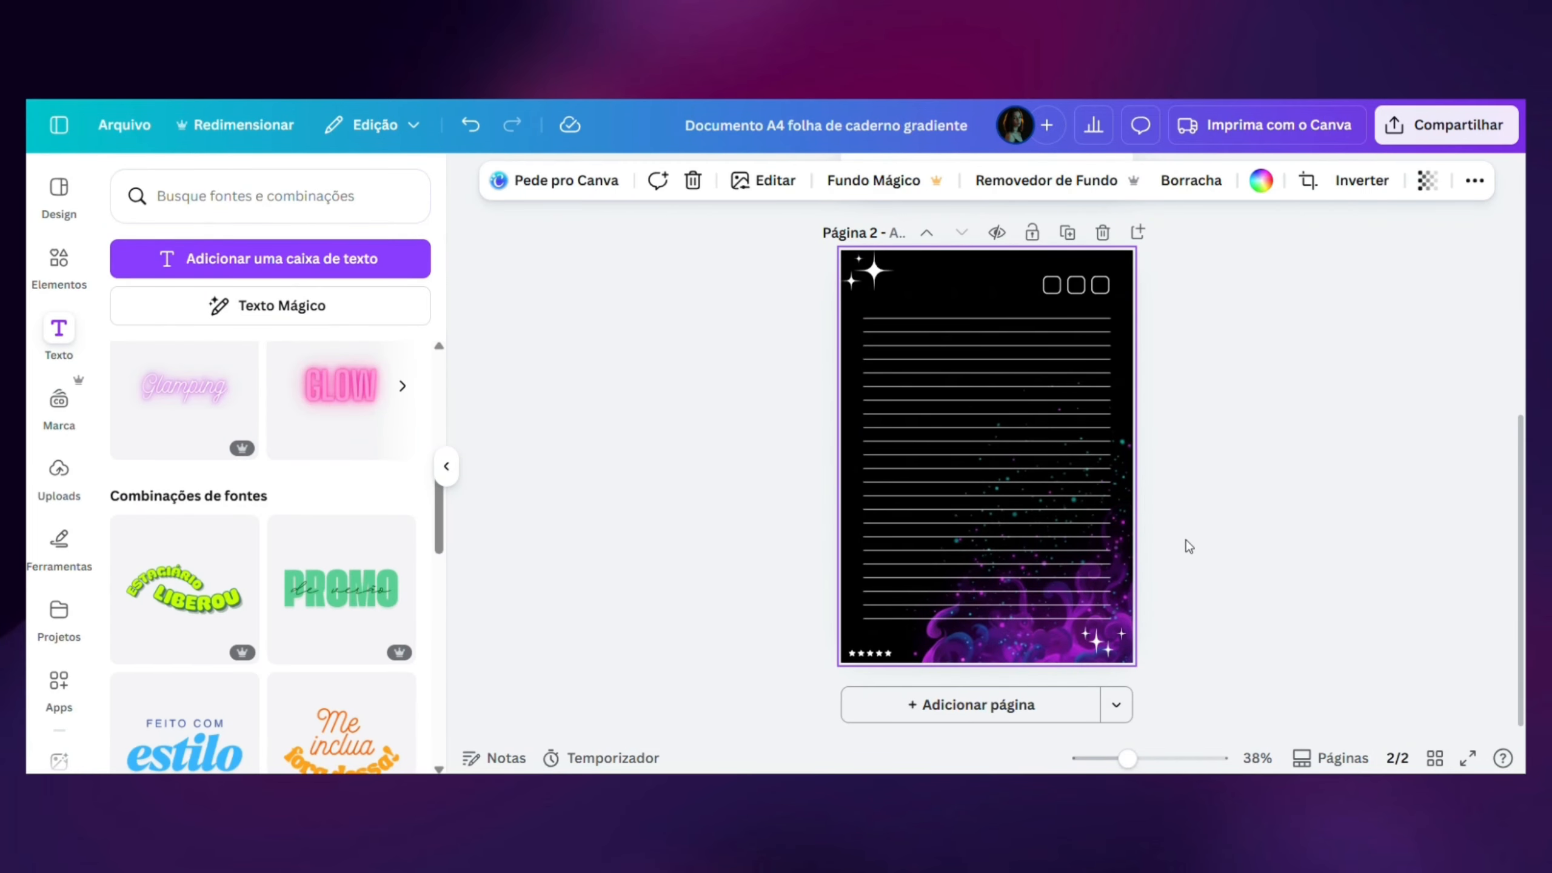
- Open the file options for the notebook page design
click(120, 137)
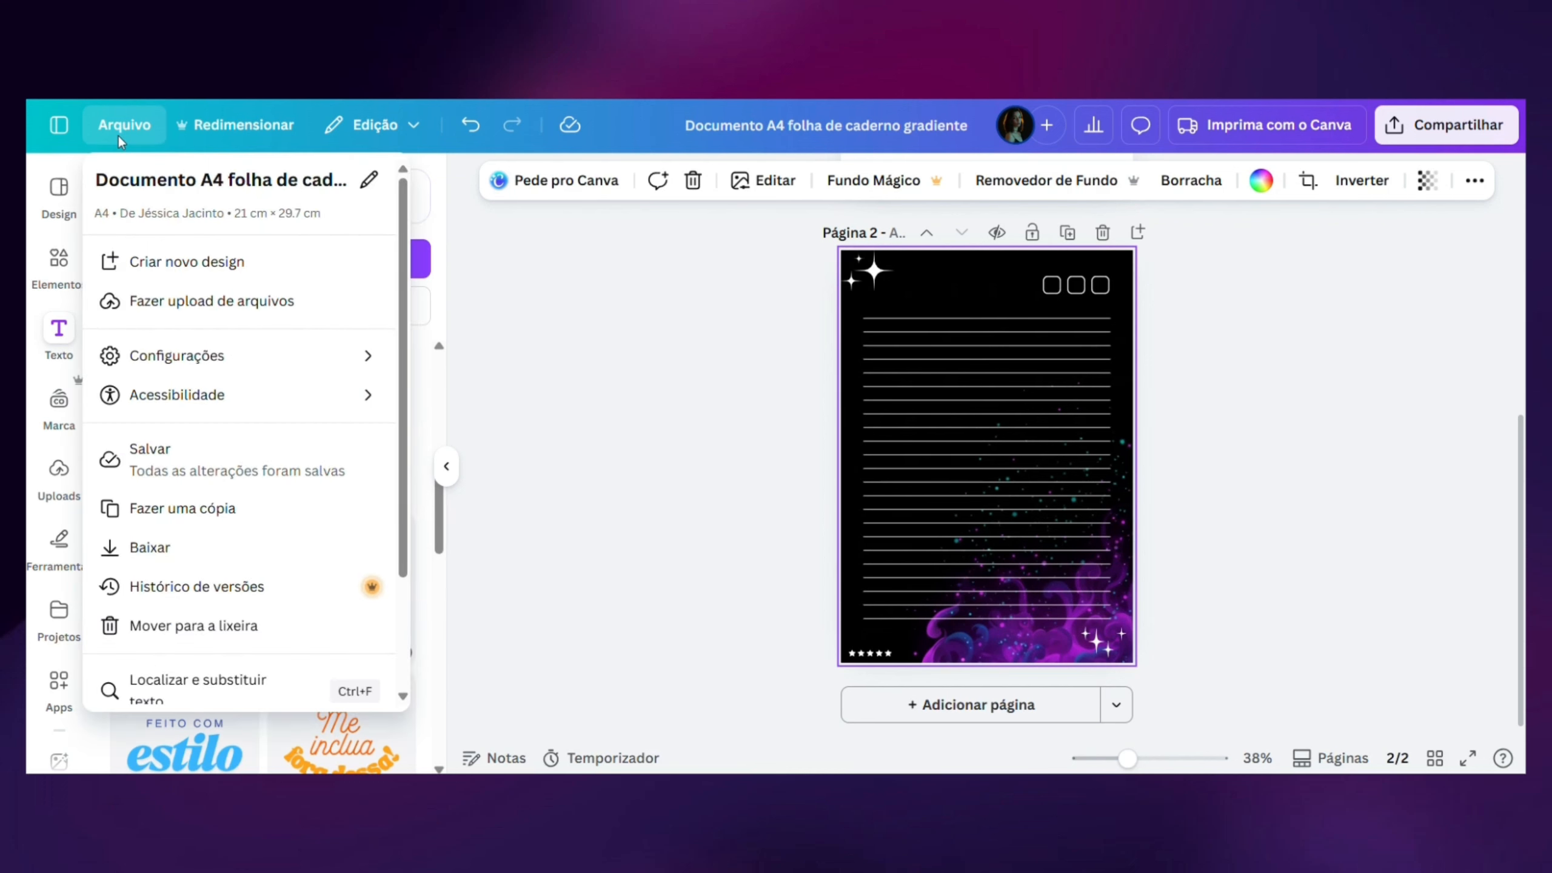
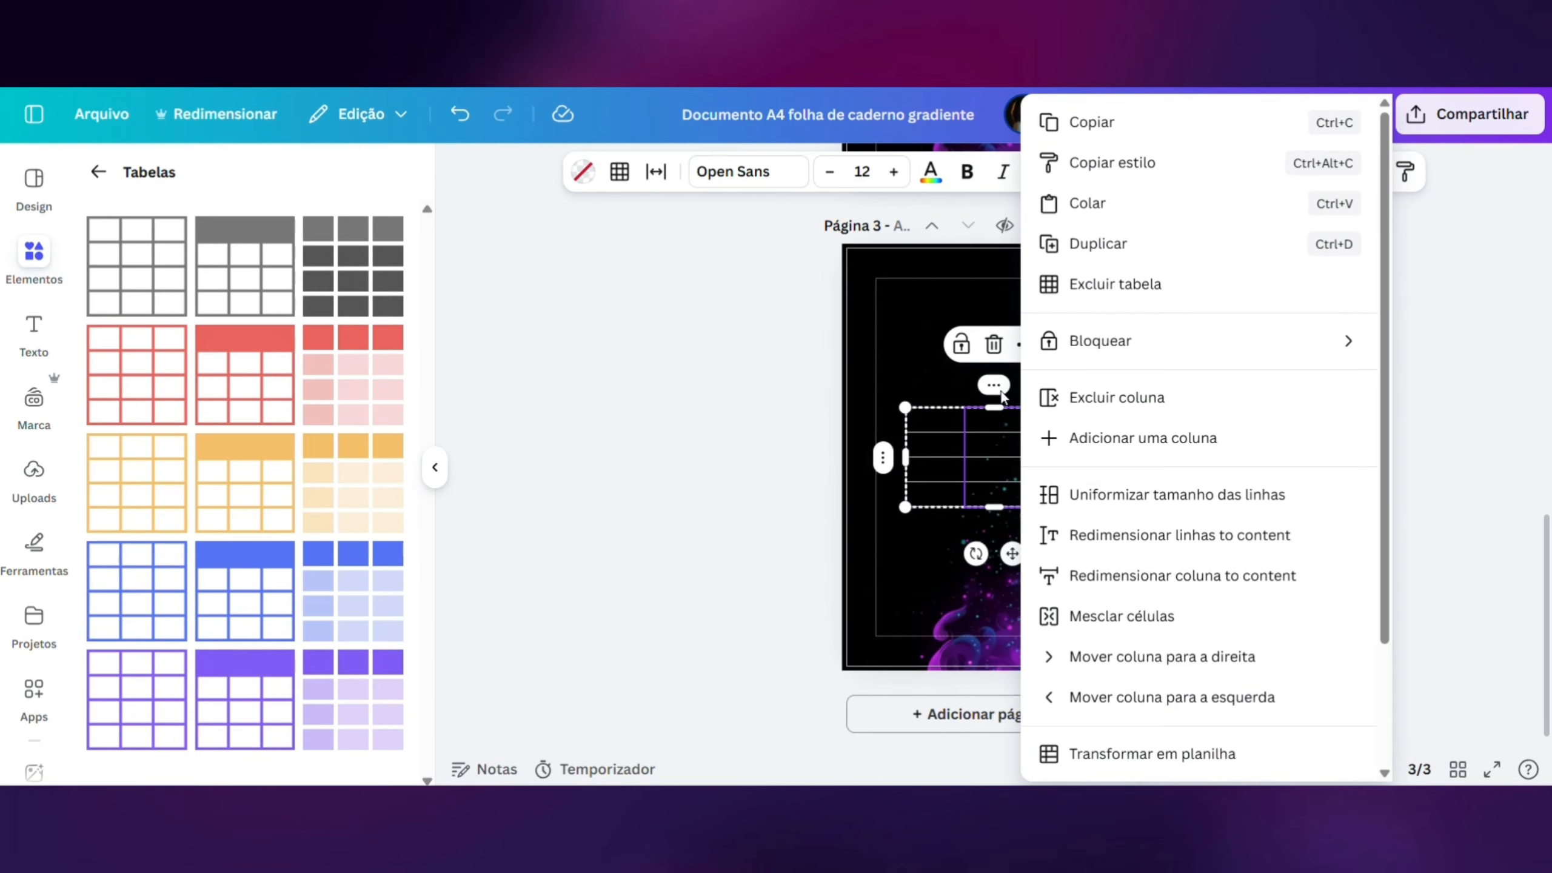
- Delete a column to leave two in the page 3 table, narrow the first column, and enlarge the table in the frame's upper part
click(1077, 401)
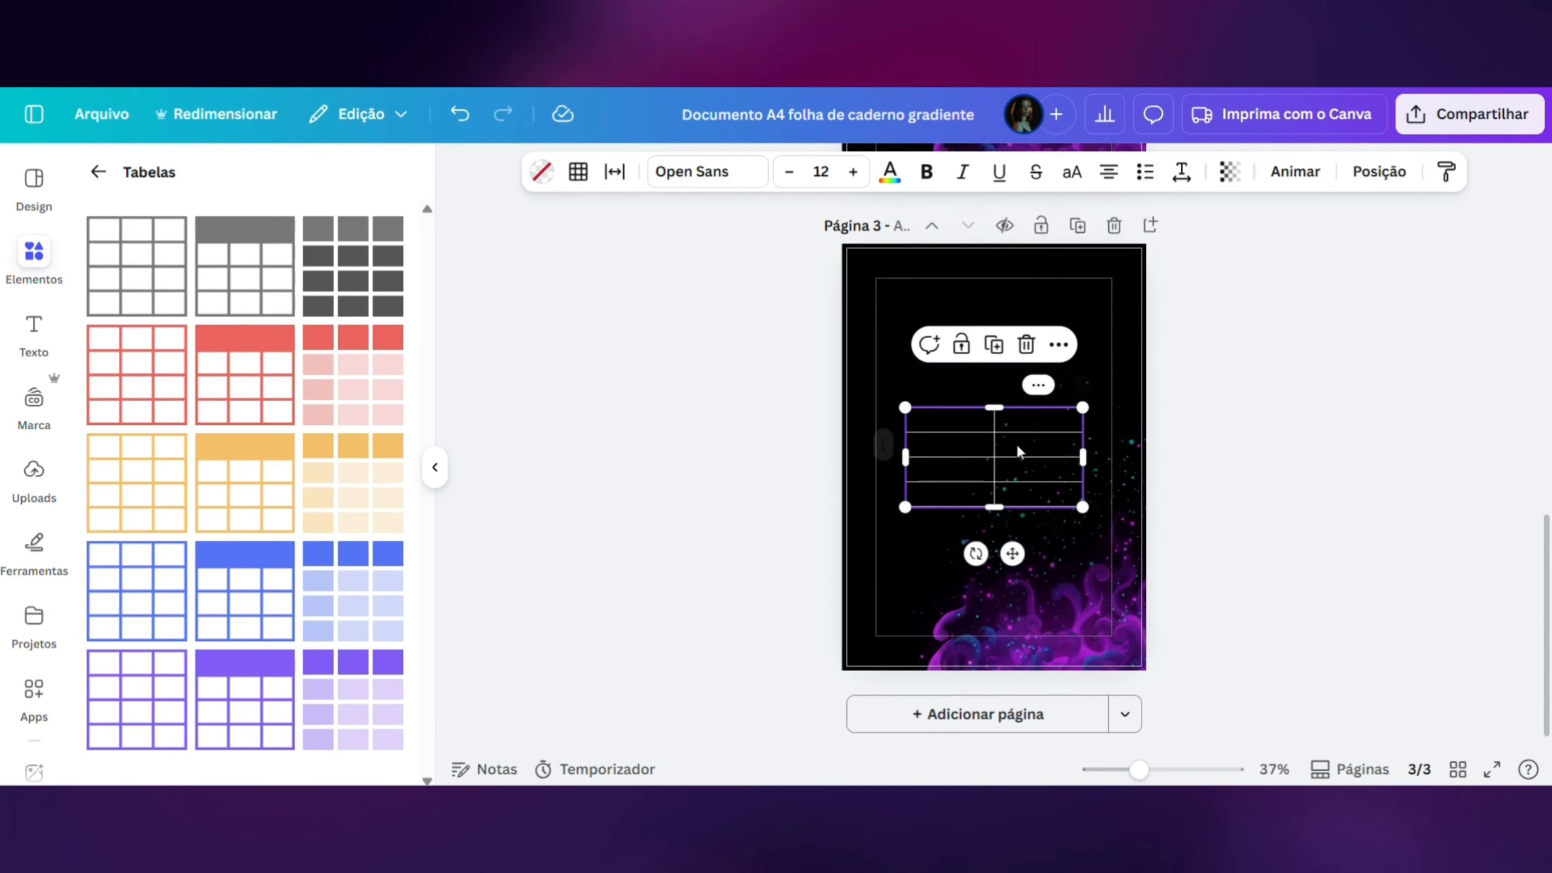
drag(996, 459, 962, 459)
drag(1013, 554, 1002, 451)
drag(1074, 408, 1098, 433)
drag(889, 364, 886, 368)
- Add a fifth row to the table, widen it slightly, and move it up near the inner frame's upper edge
click(863, 417)
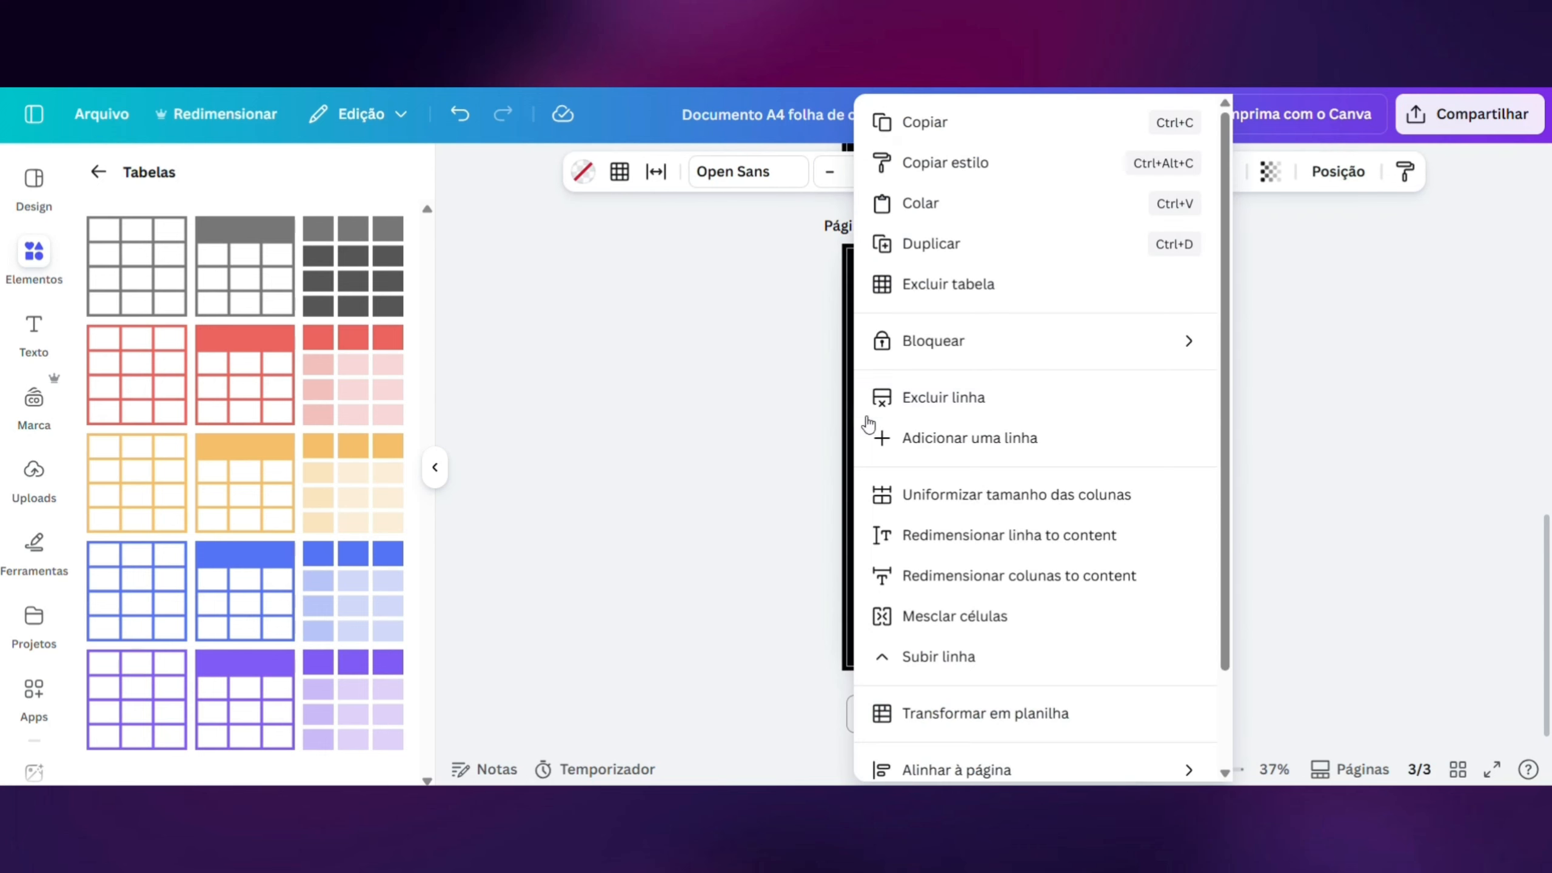
click(915, 441)
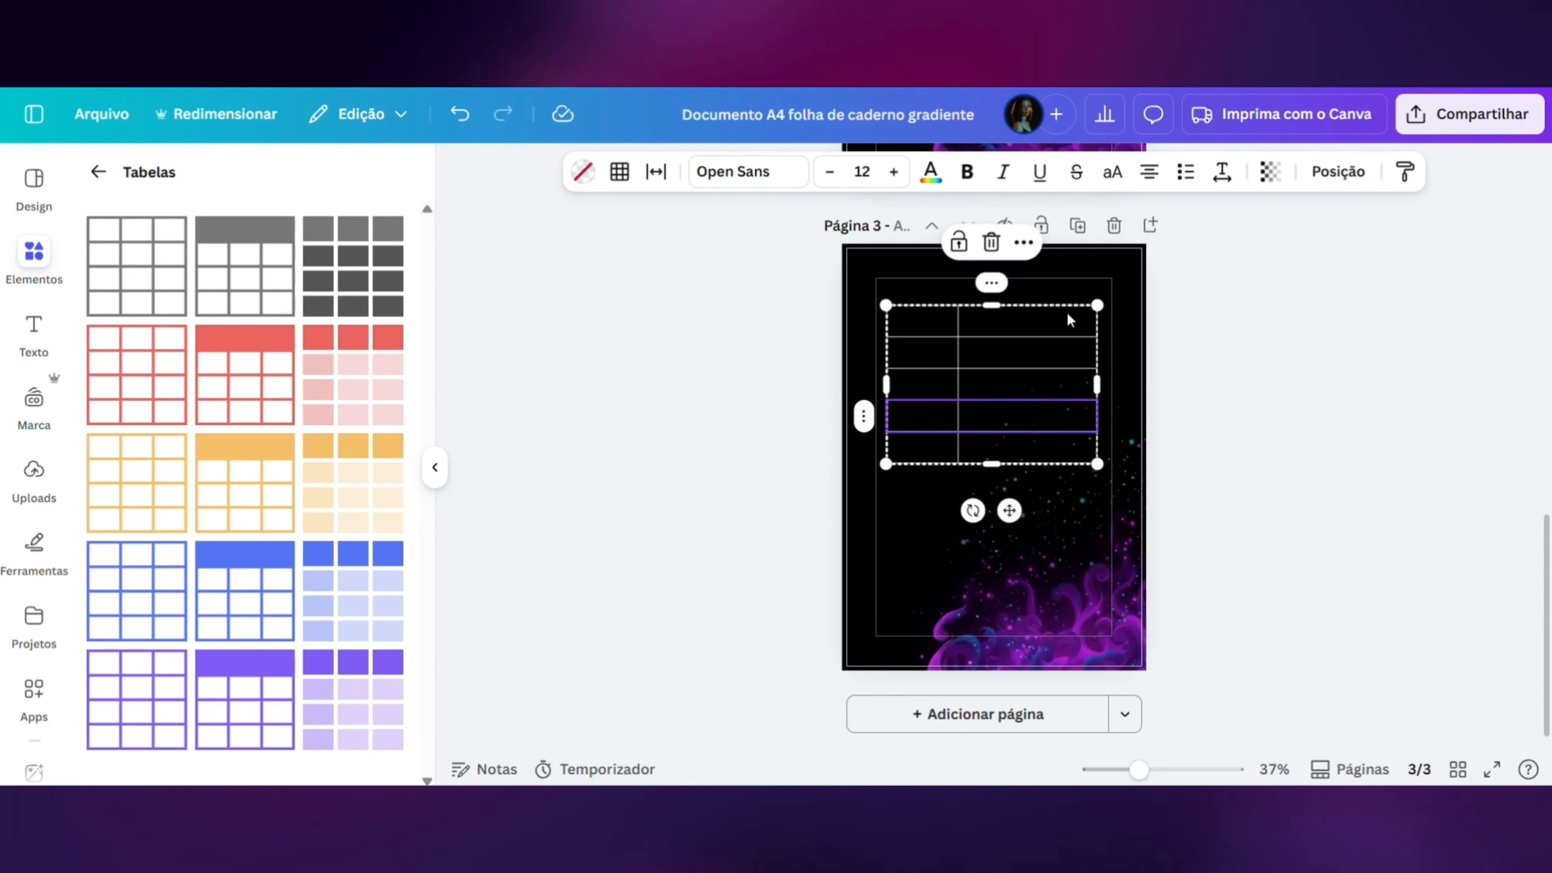
drag(1097, 305, 1103, 306)
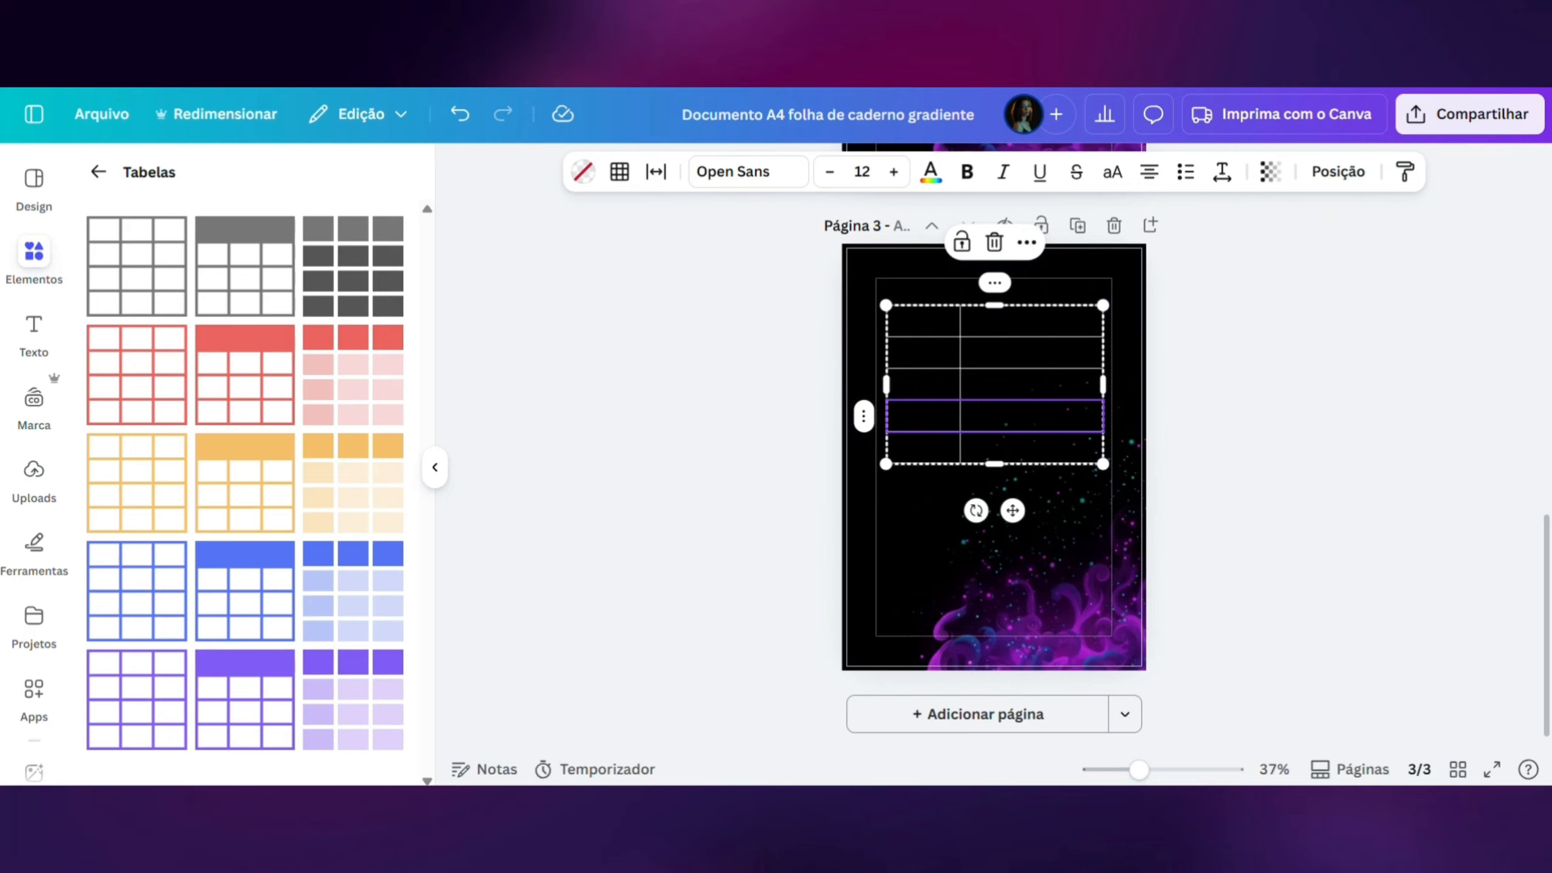
drag(1012, 511, 1012, 494)
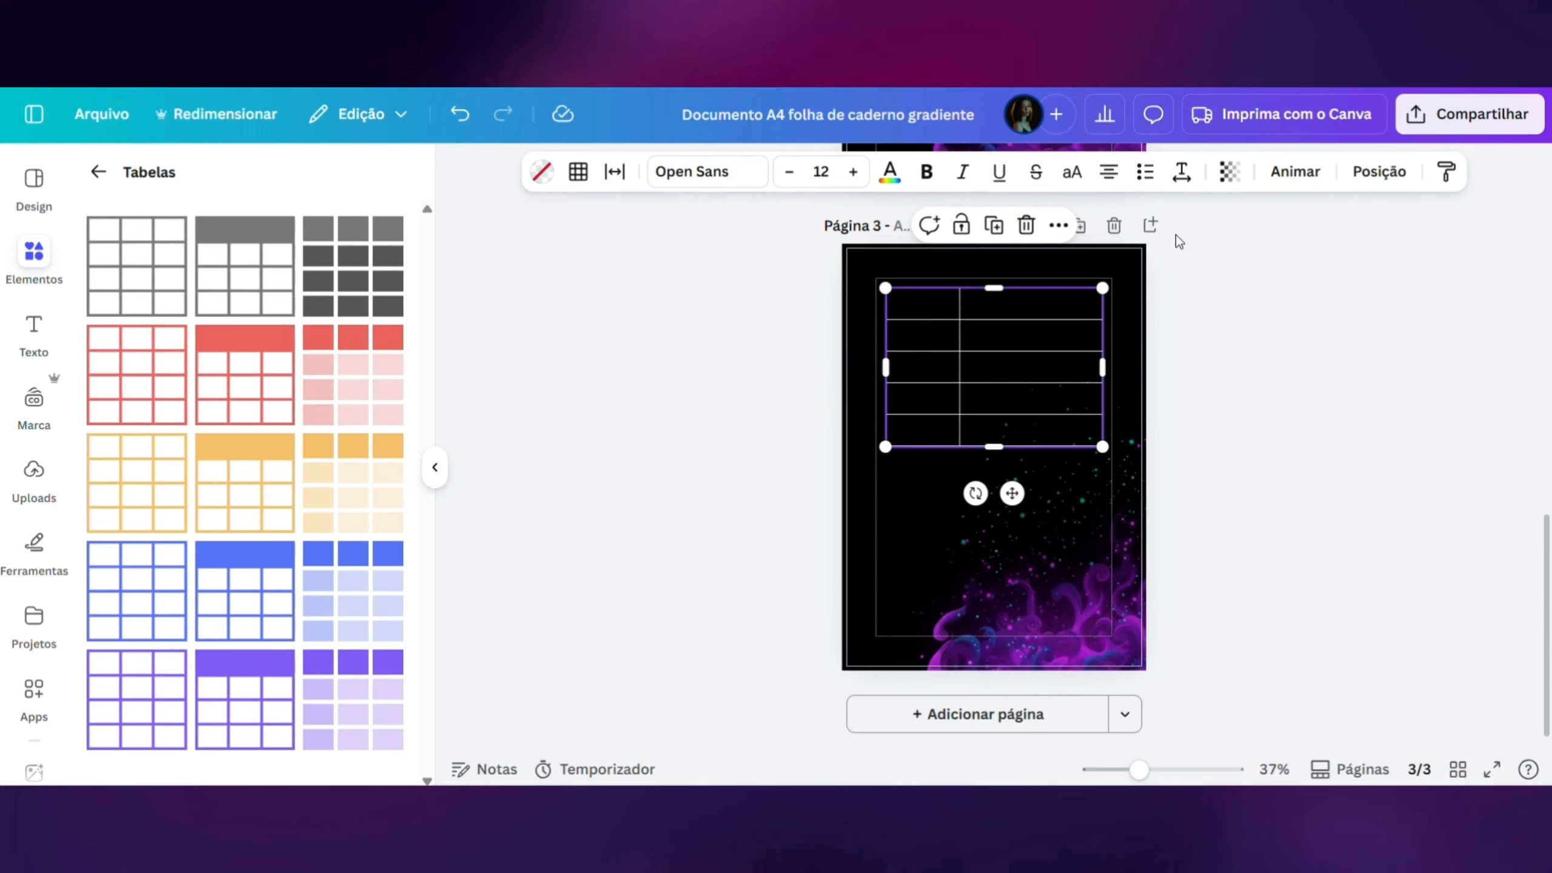
- Recolor all the table borders with the dark purple already used in the document
click(628, 180)
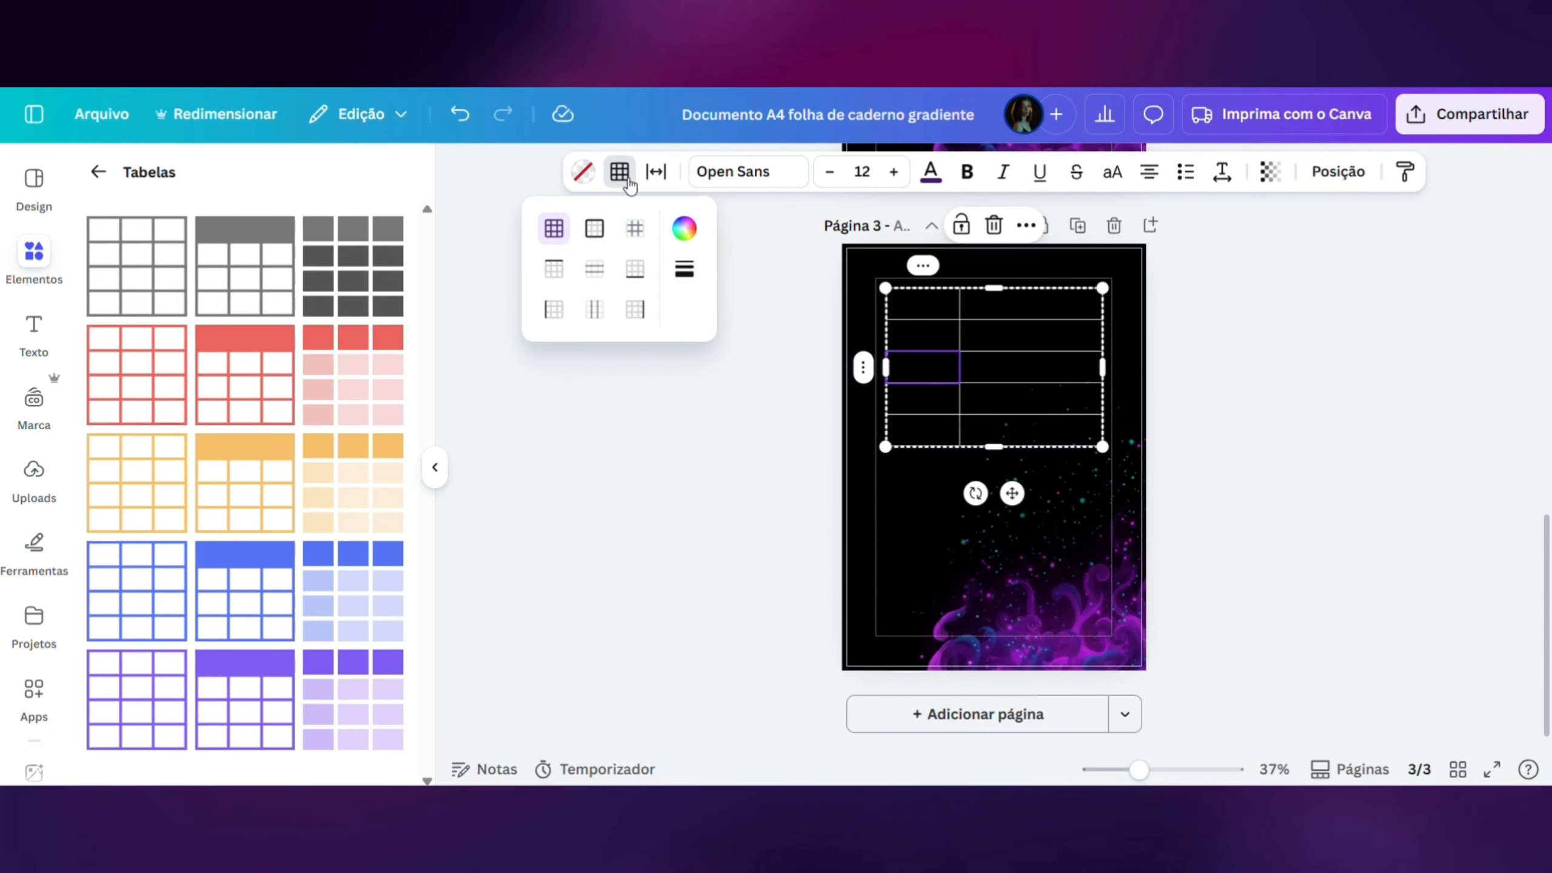
click(684, 234)
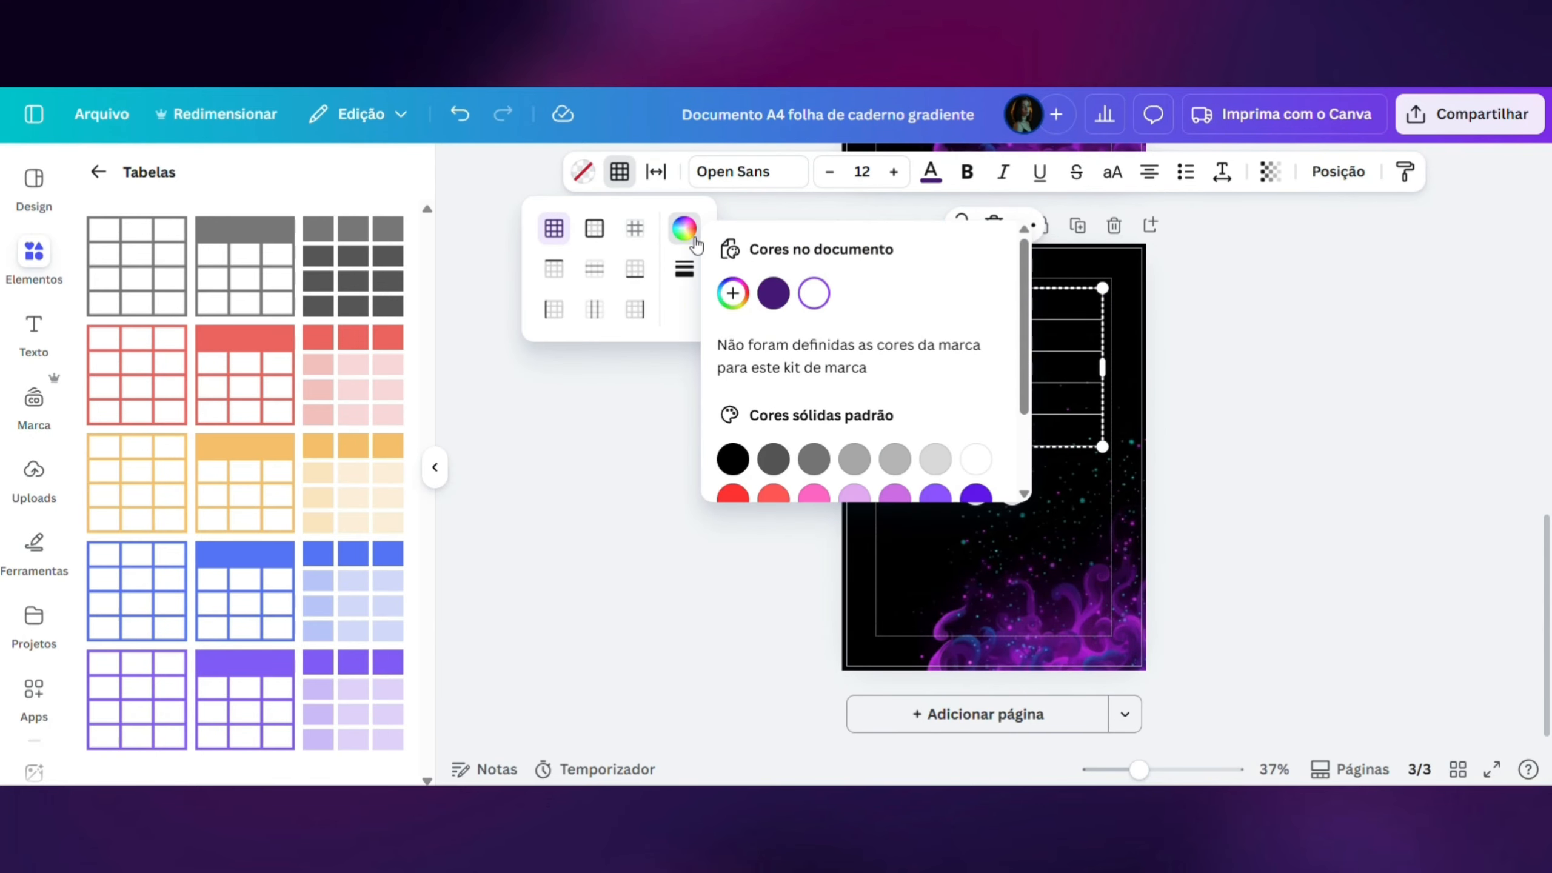
click(773, 292)
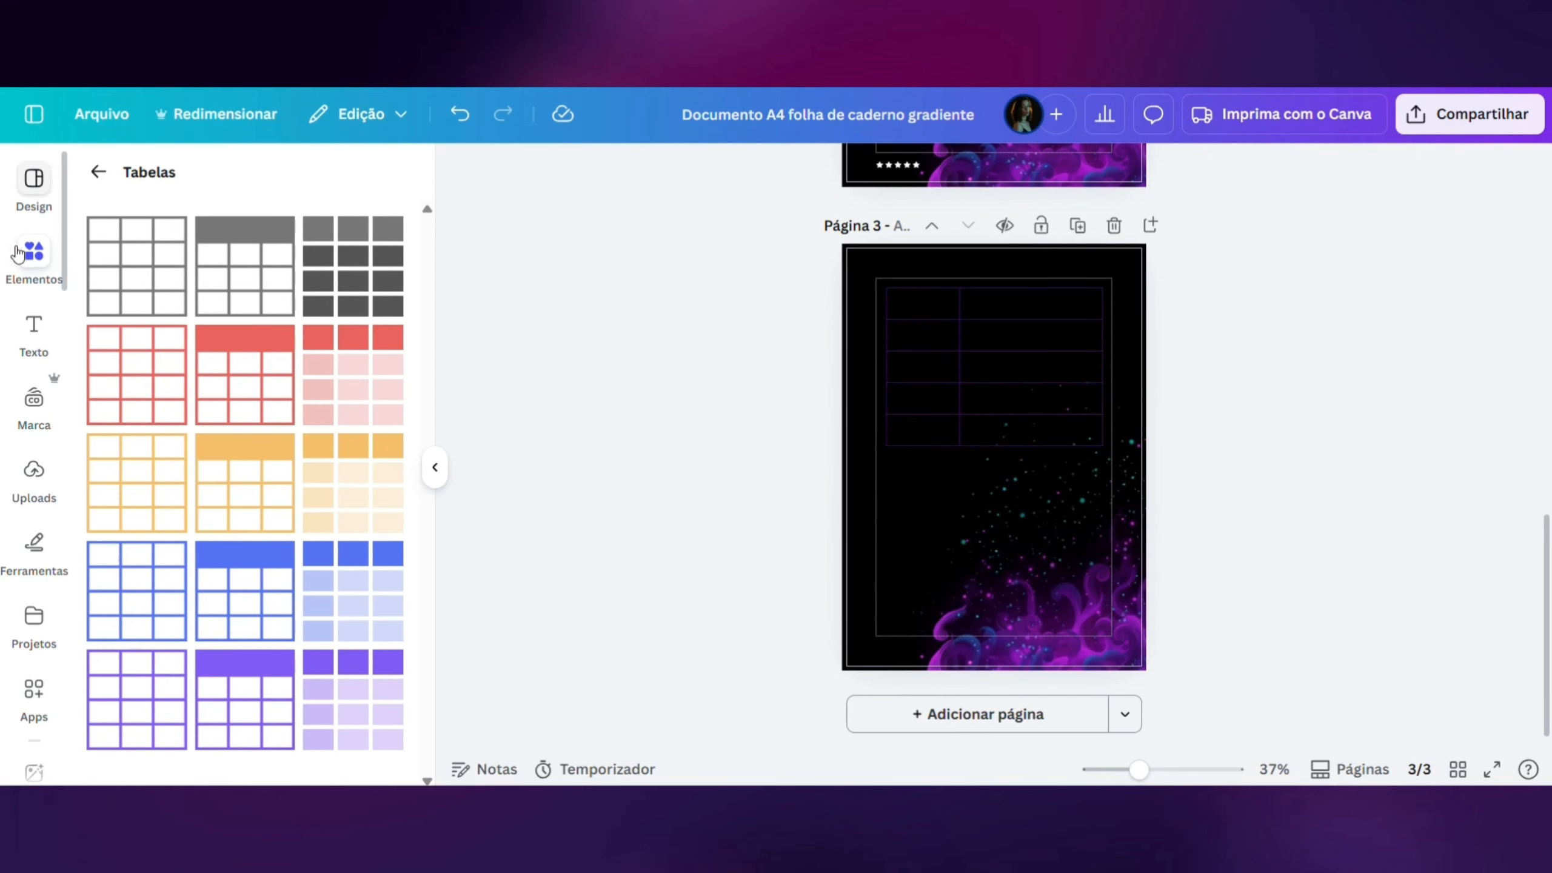
- Add the "Glamping" neon text style to page 3 and change its effect to Flutuante
click(23, 338)
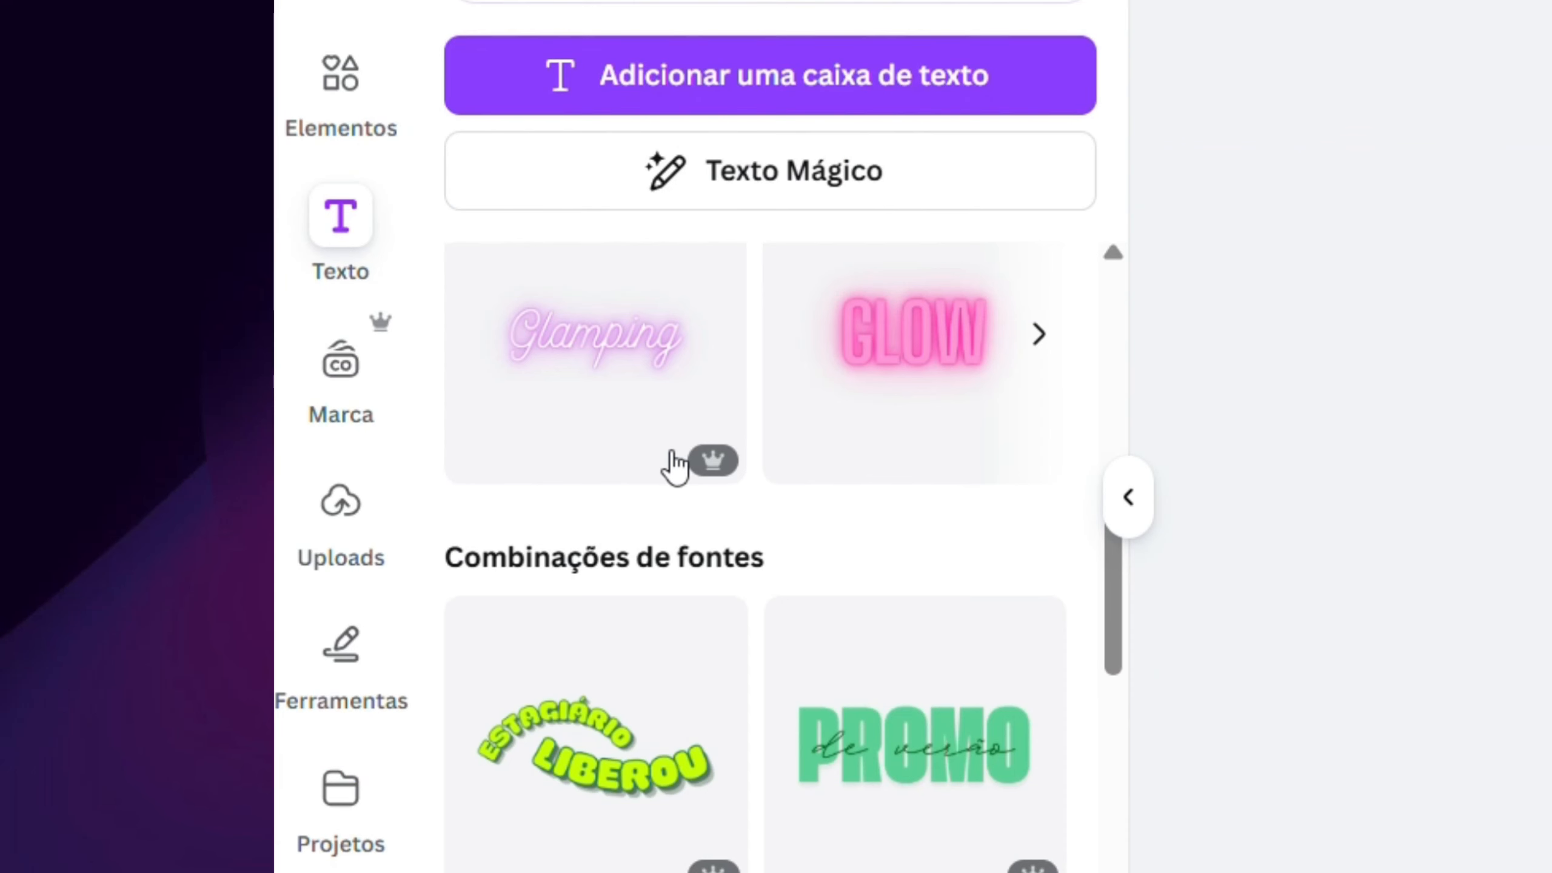
click(591, 354)
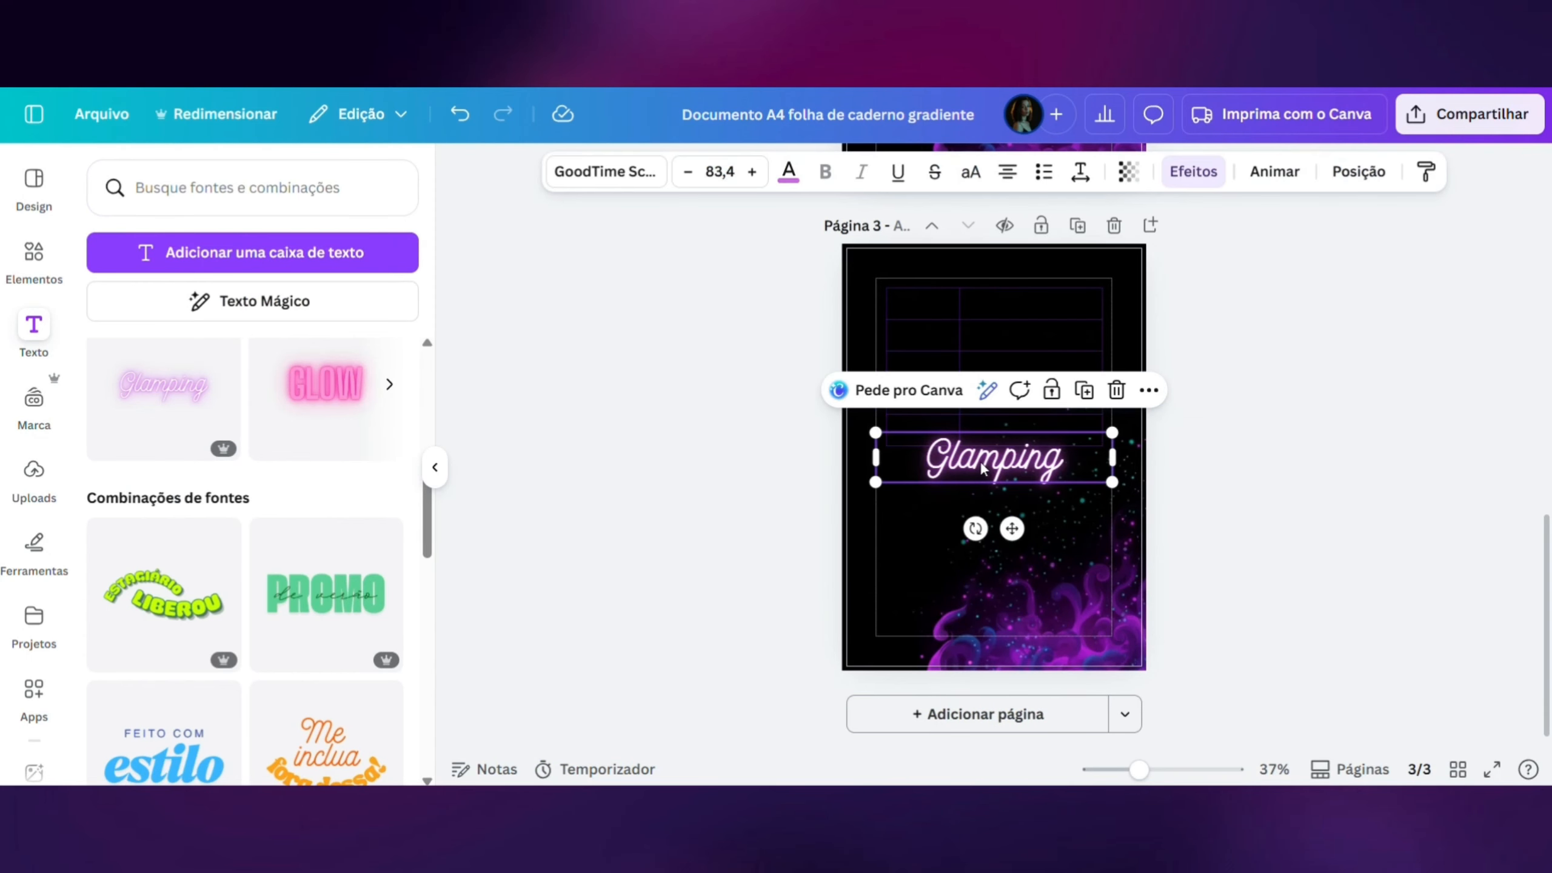
click(1194, 172)
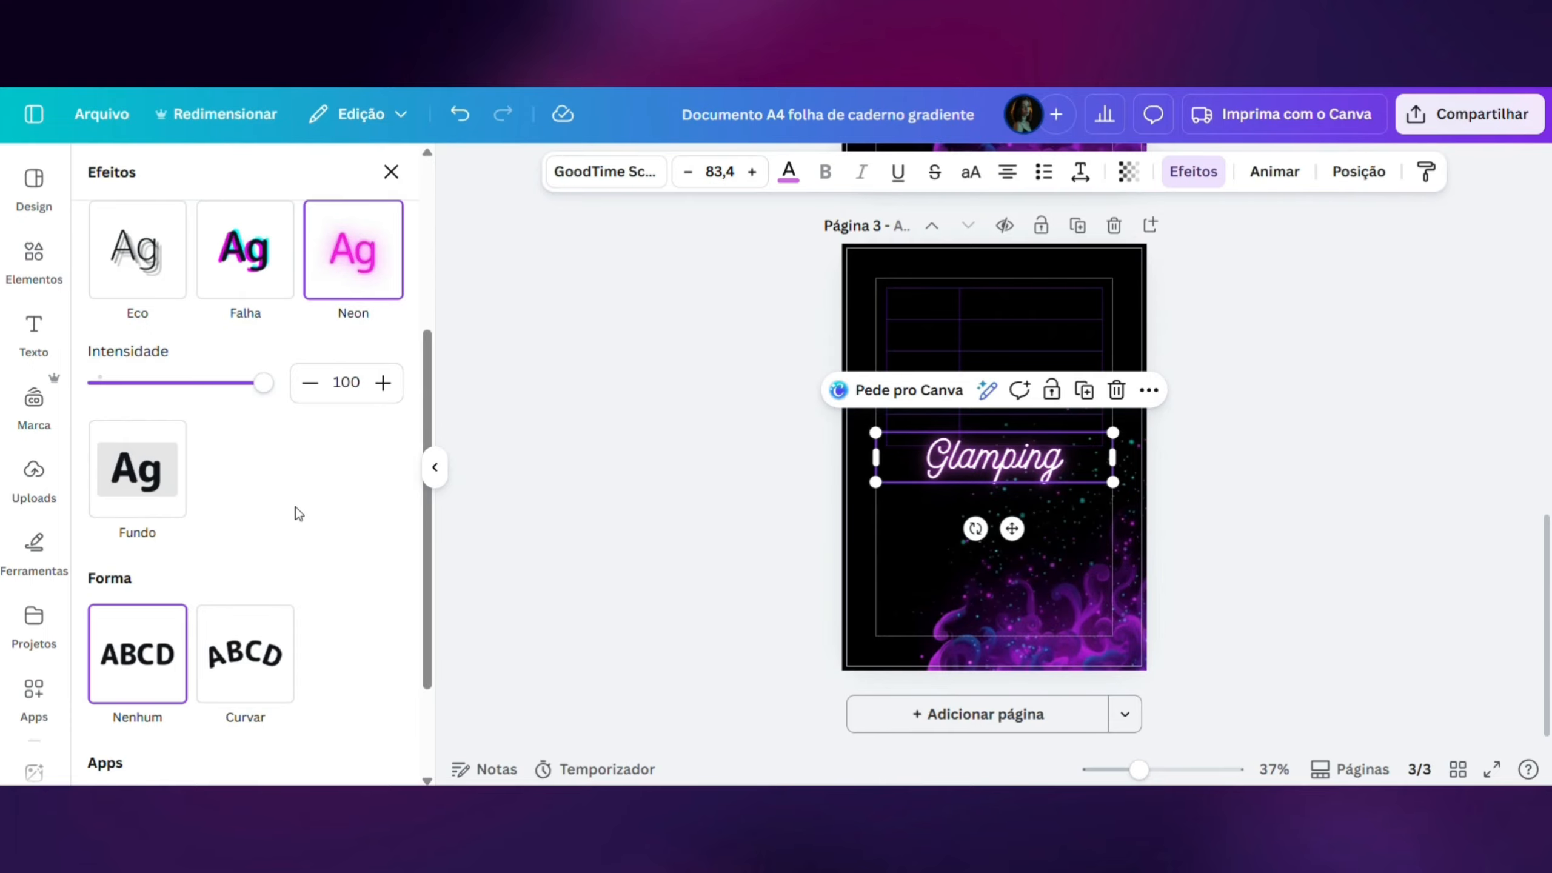
scroll(298, 512, up, 5)
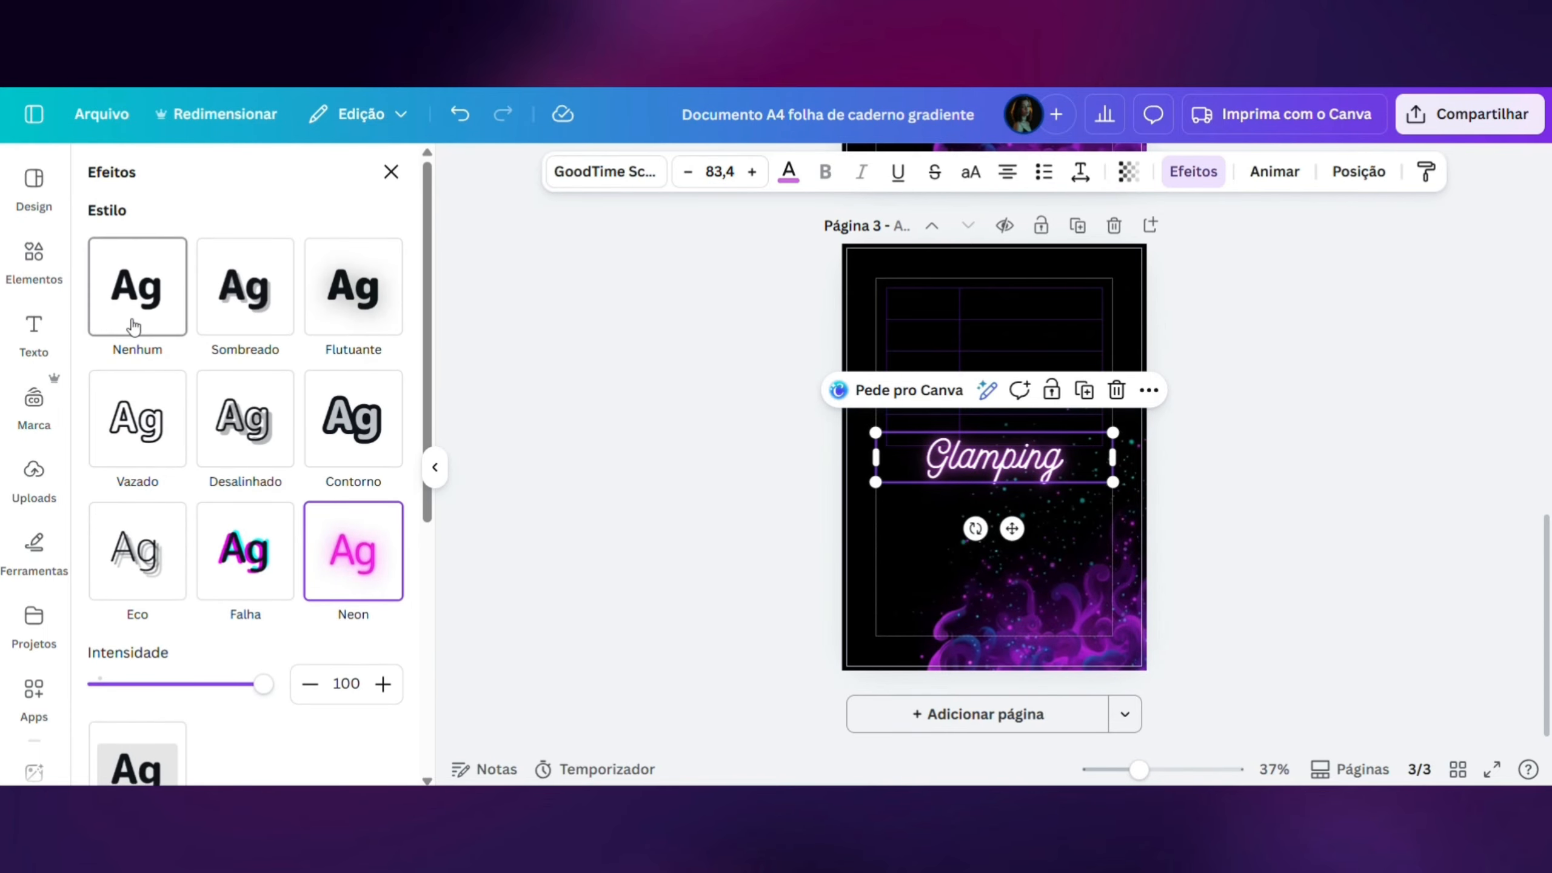
click(358, 300)
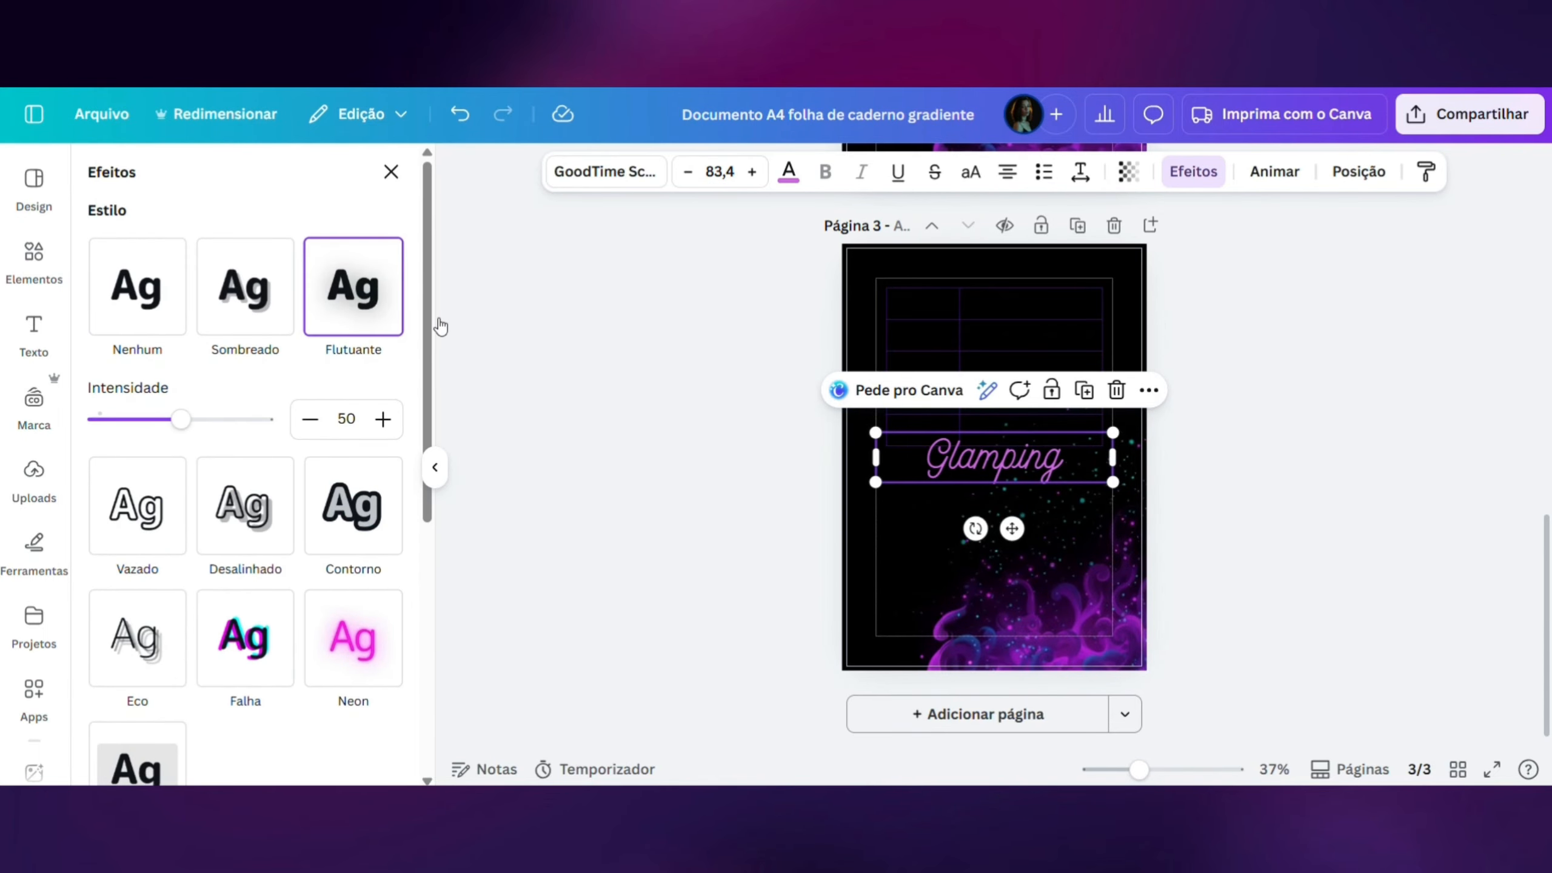
- Replace the "Glamping" text with "Data", shrink it, and place it in the table's first header cell
drag(995, 470, 987, 505)
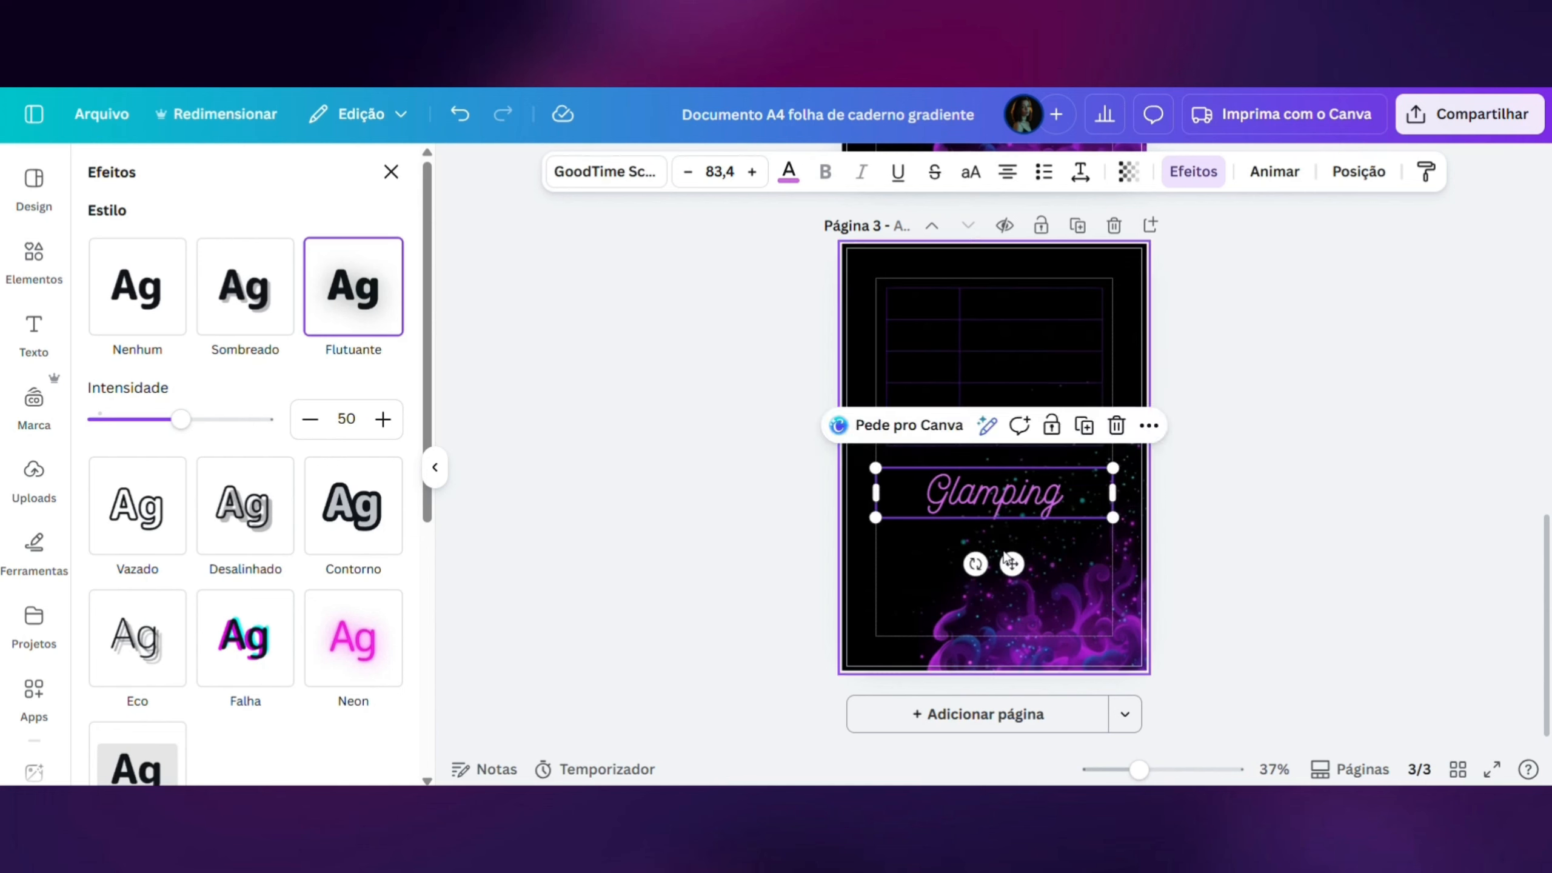
double_click(1057, 506)
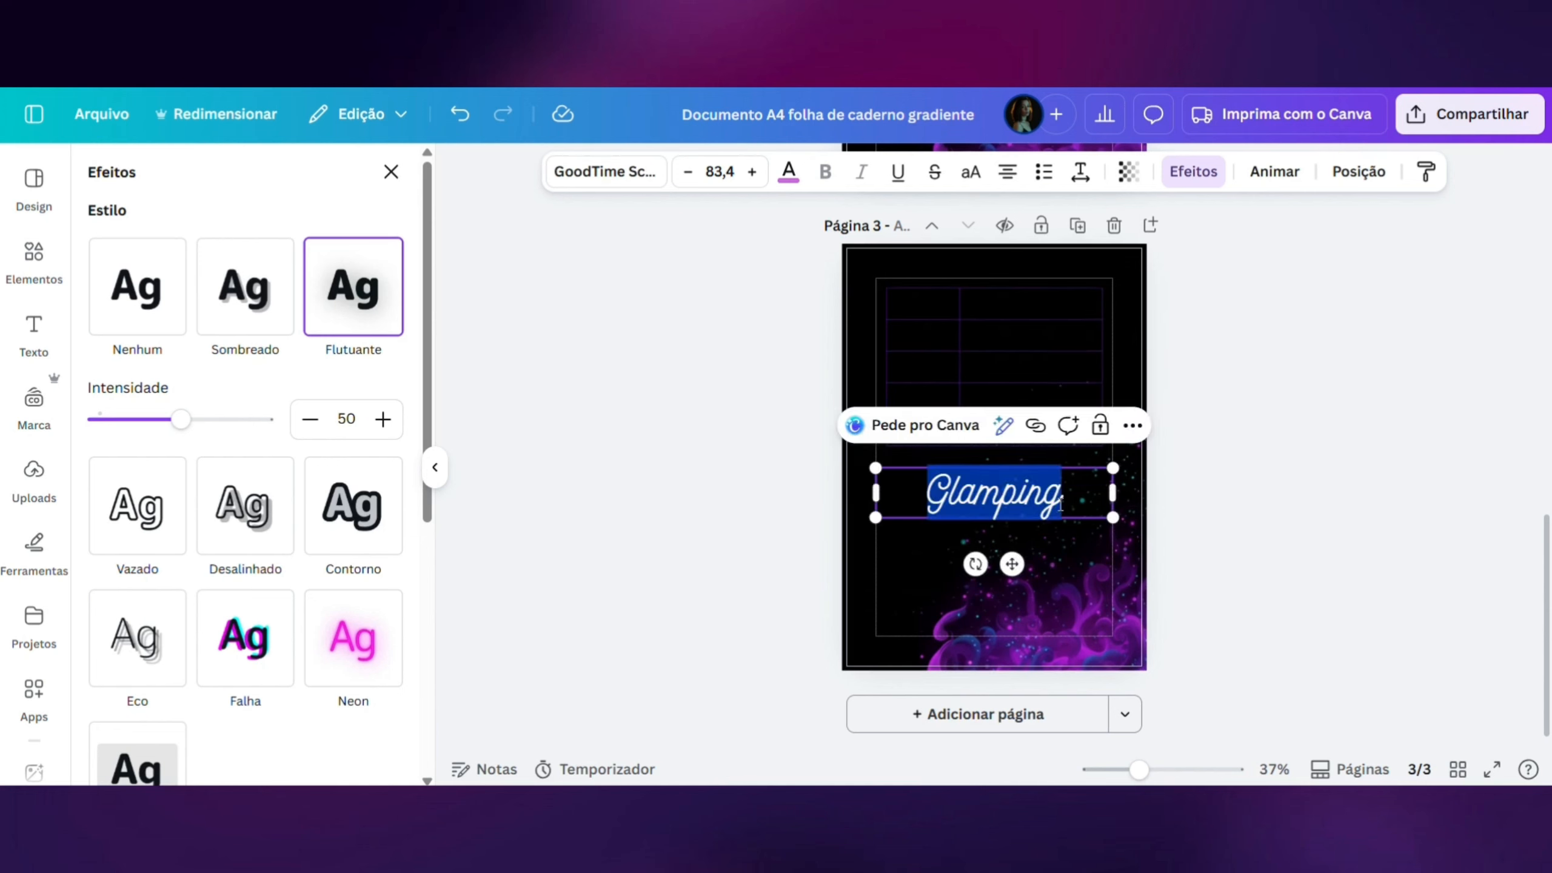
text(Data)
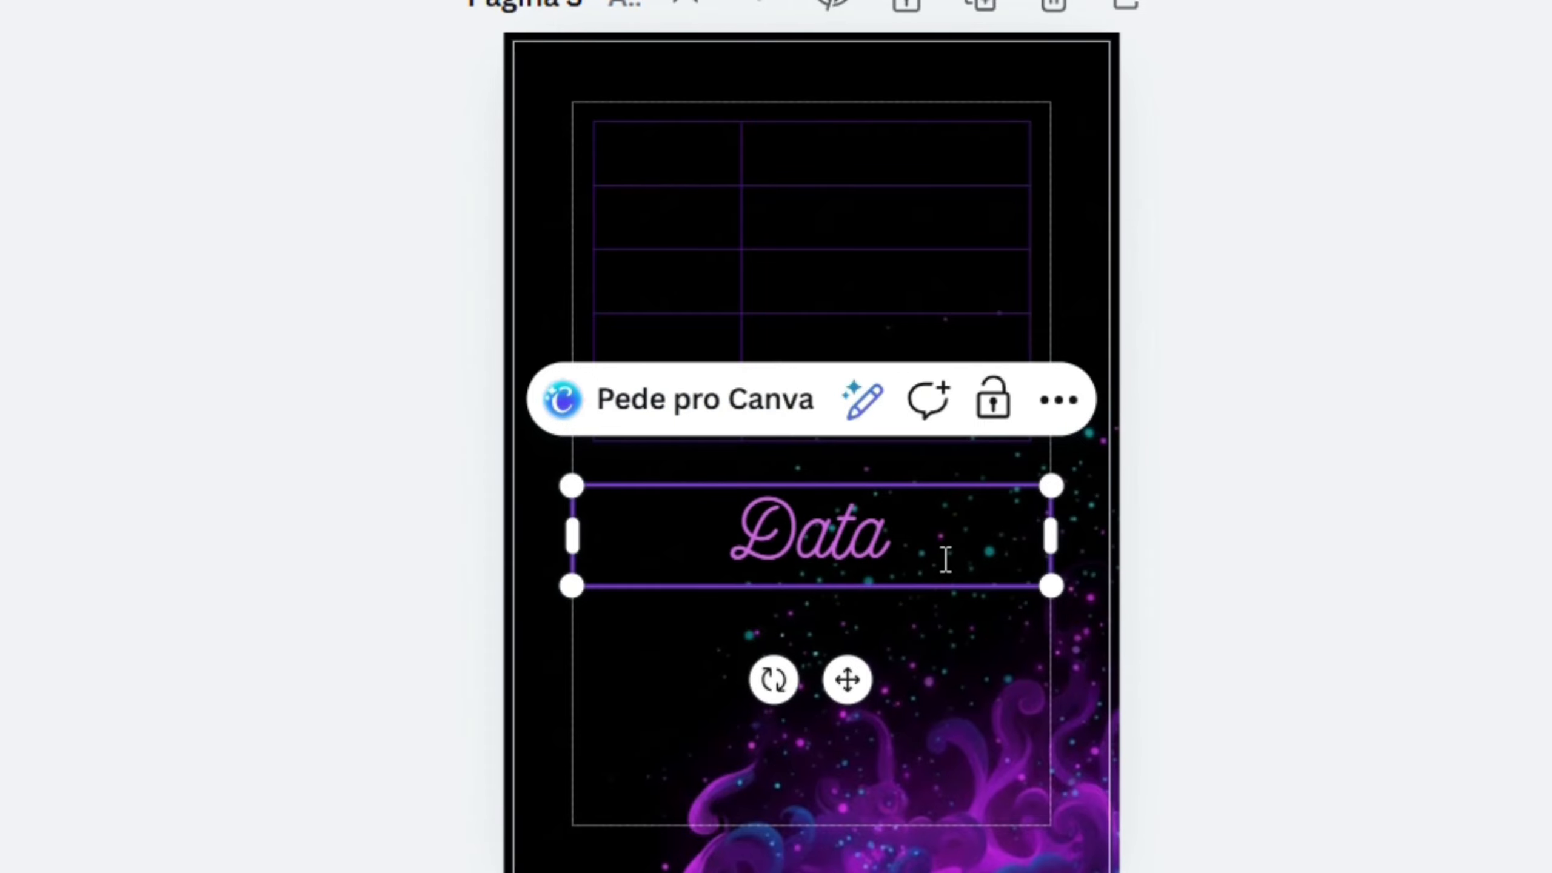
drag(1046, 579, 898, 555)
drag(773, 650, 689, 270)
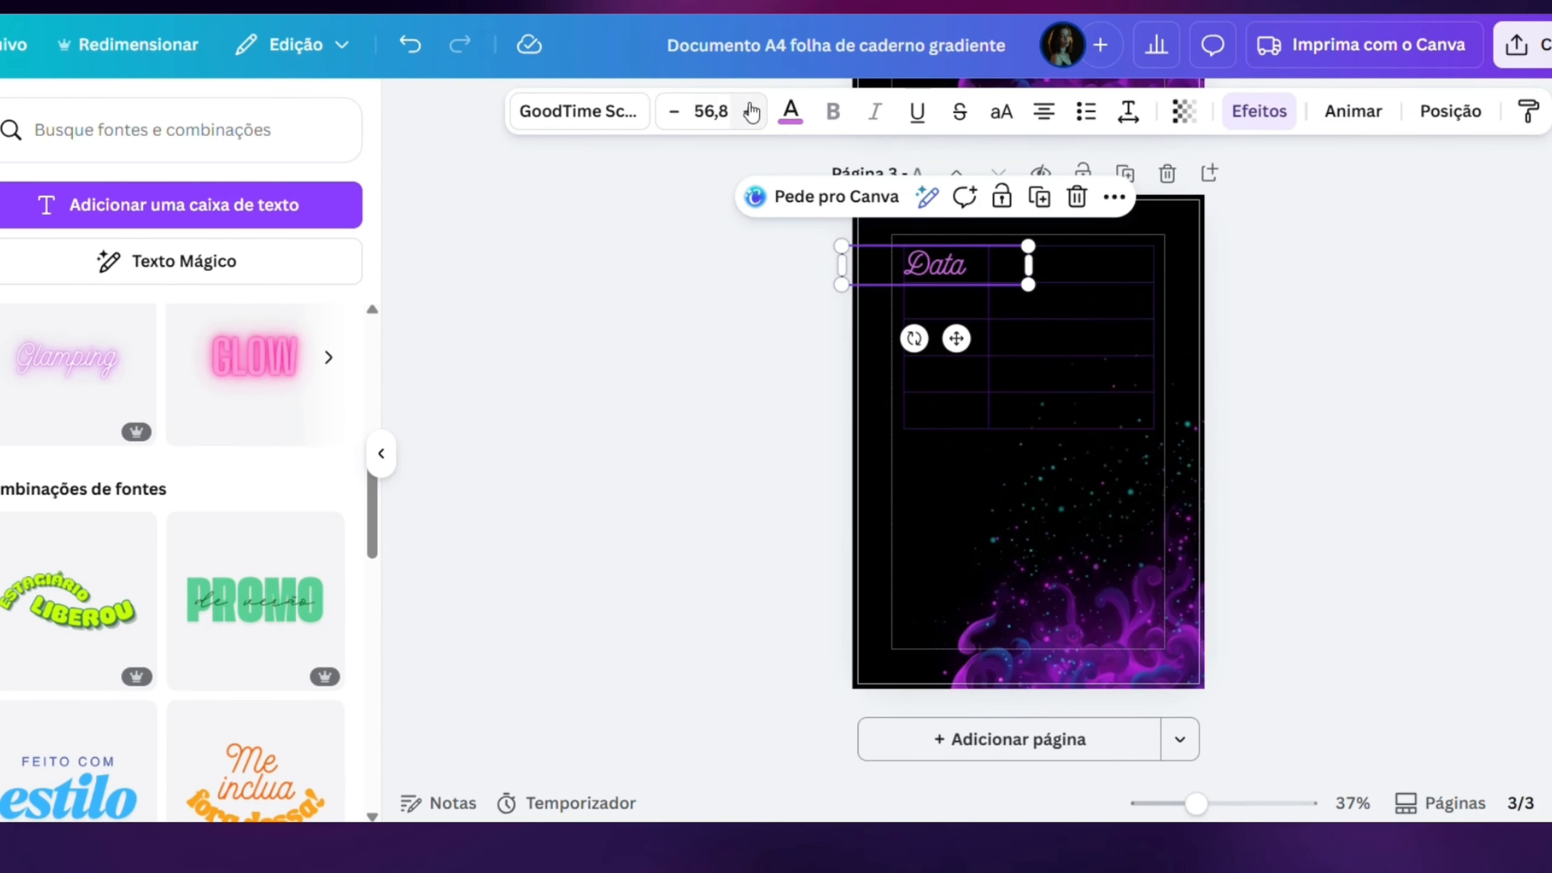
- Color the "Data" text white and shrink it slightly to fit its header cell
click(790, 110)
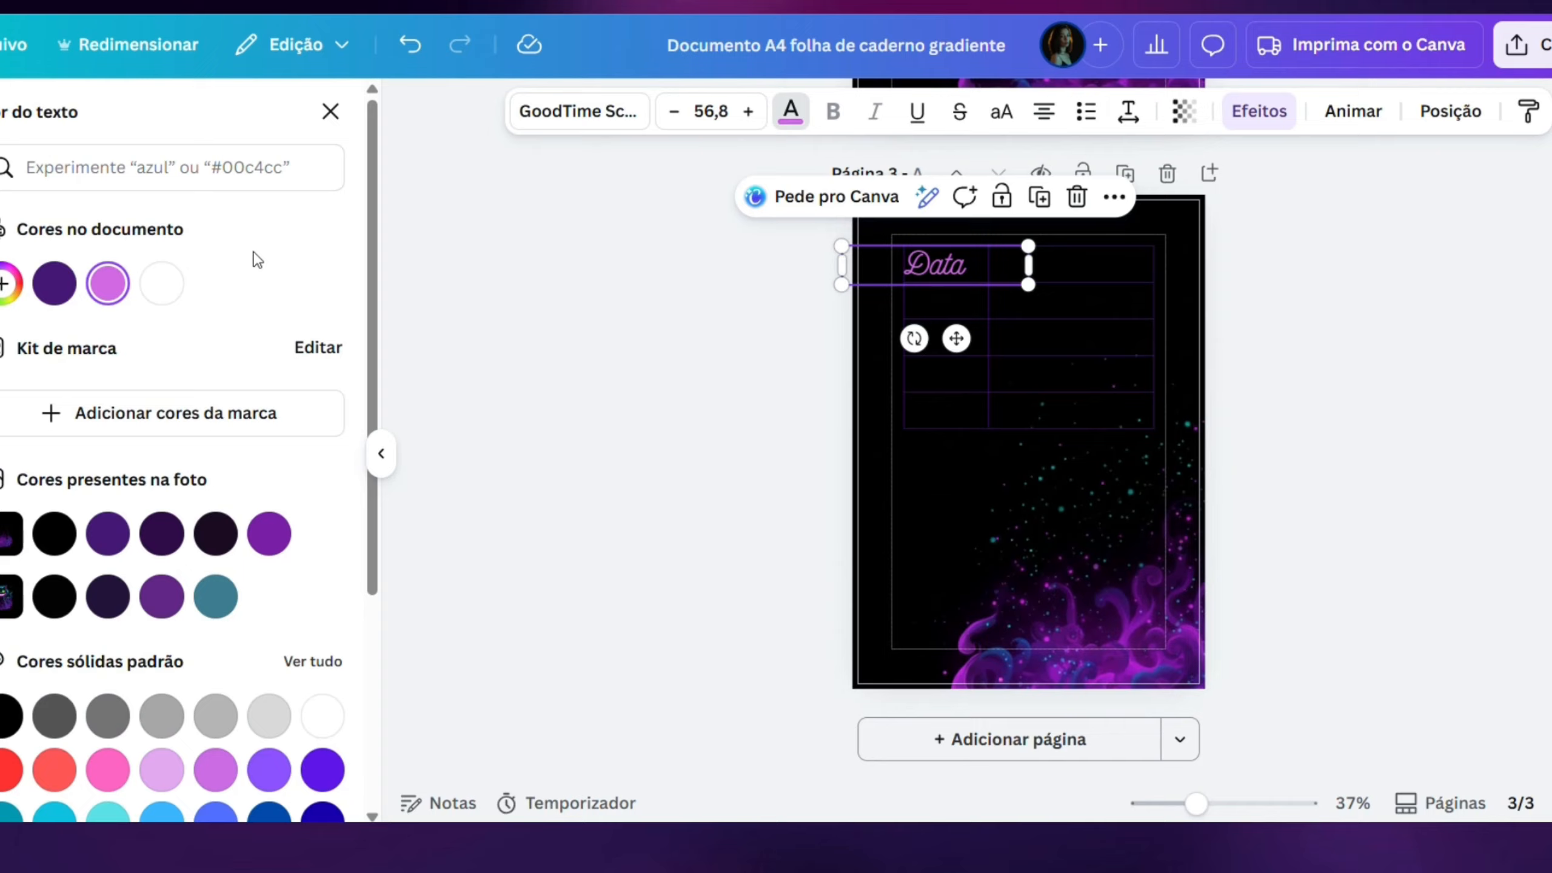
click(161, 283)
drag(838, 245, 856, 247)
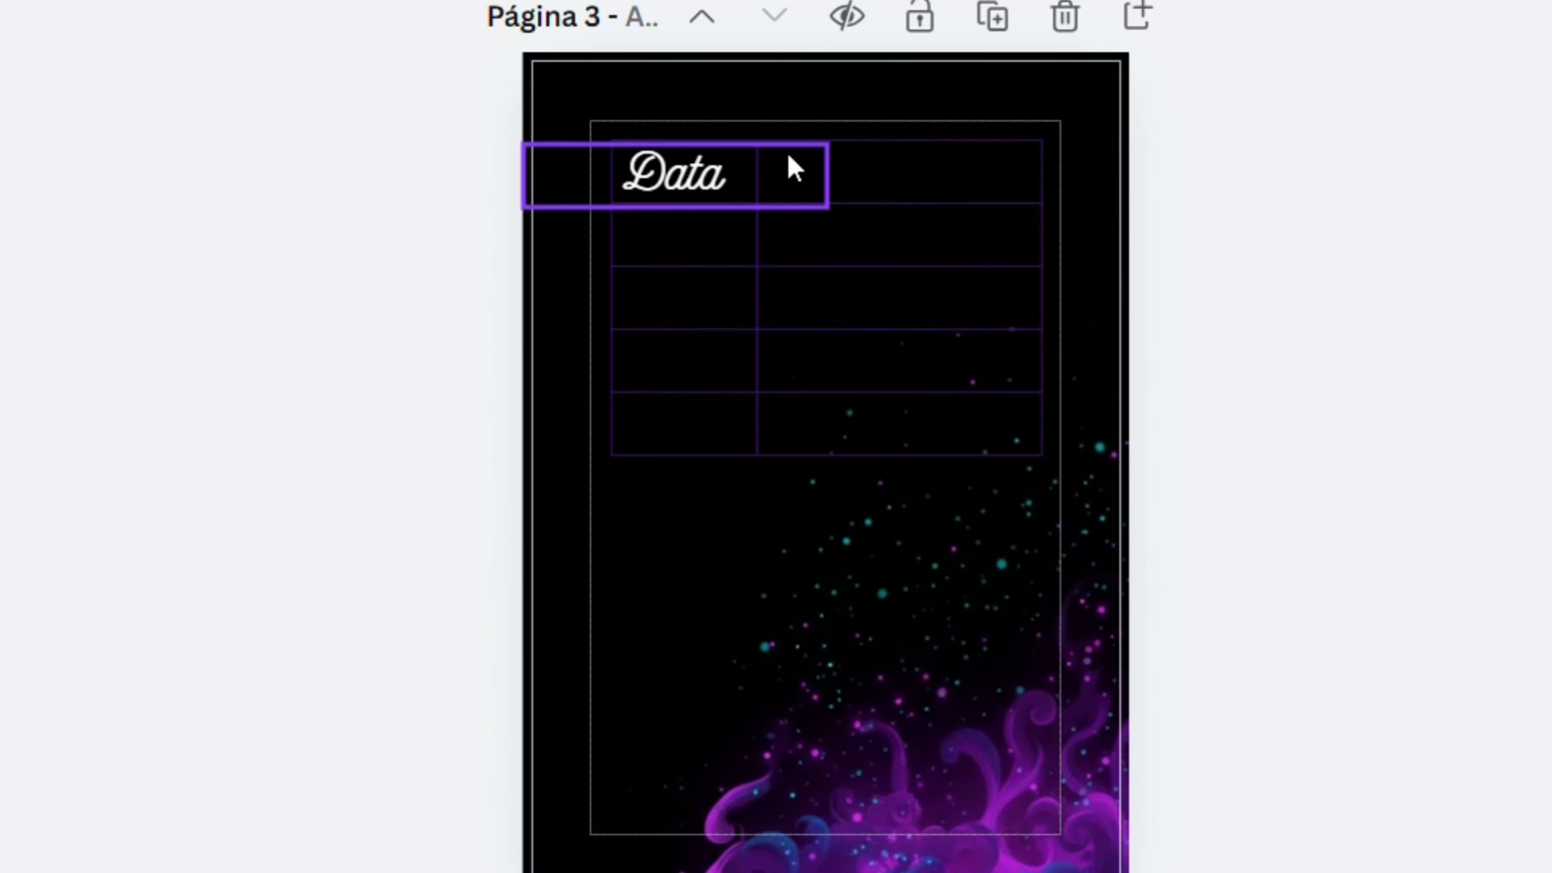
- Duplicate the "Data" heading into the second header cell and change the copy's text to "Lembretes"
click(724, 171)
click(864, 71)
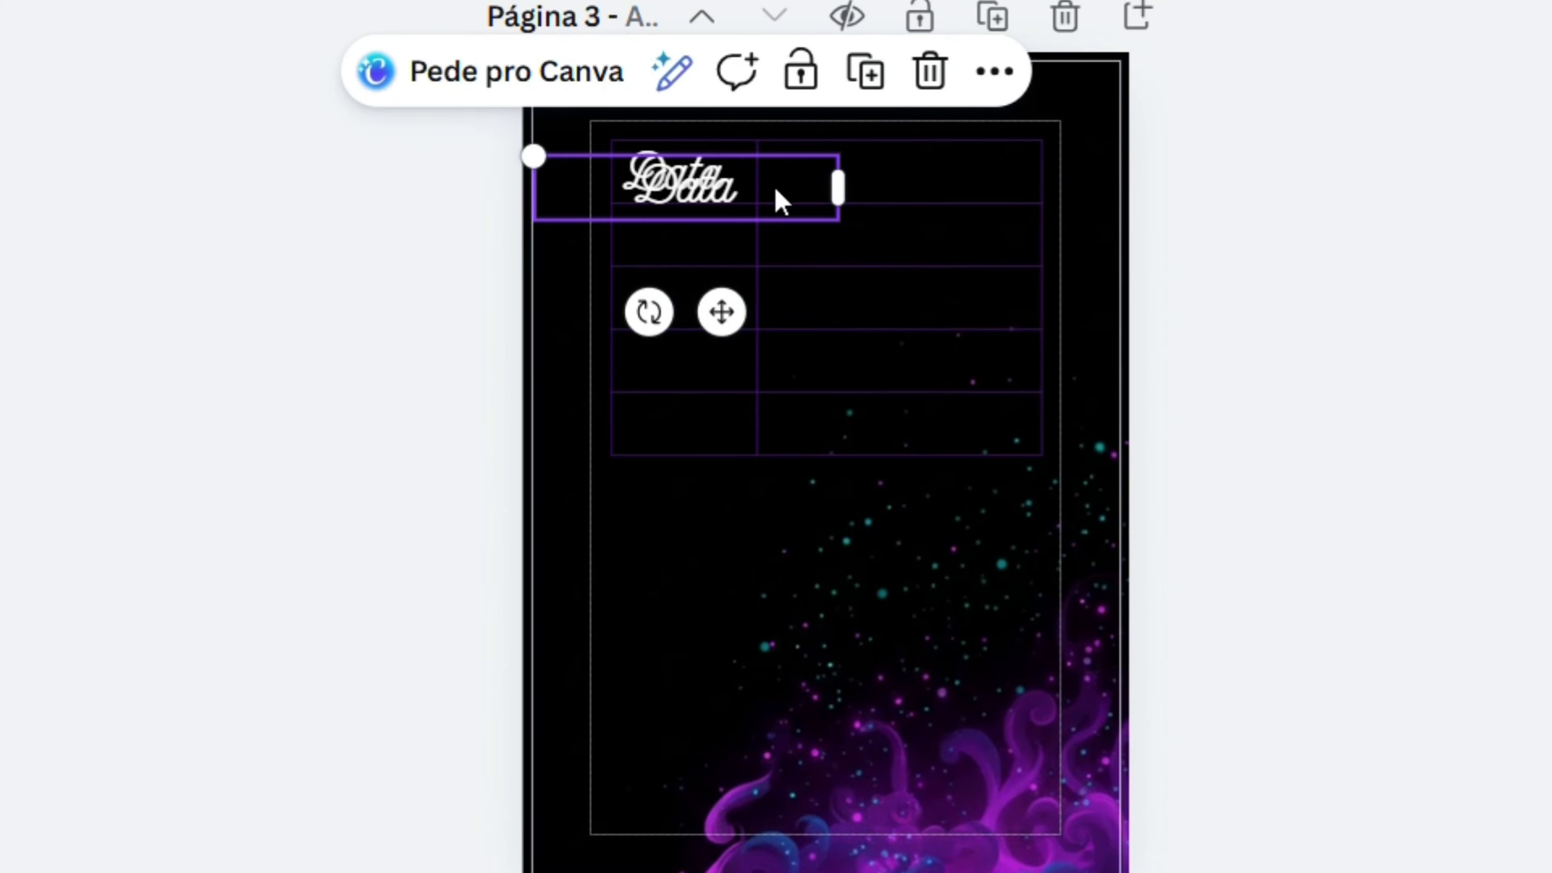
drag(779, 197, 919, 184)
double_click(880, 152)
text(Lembretye)
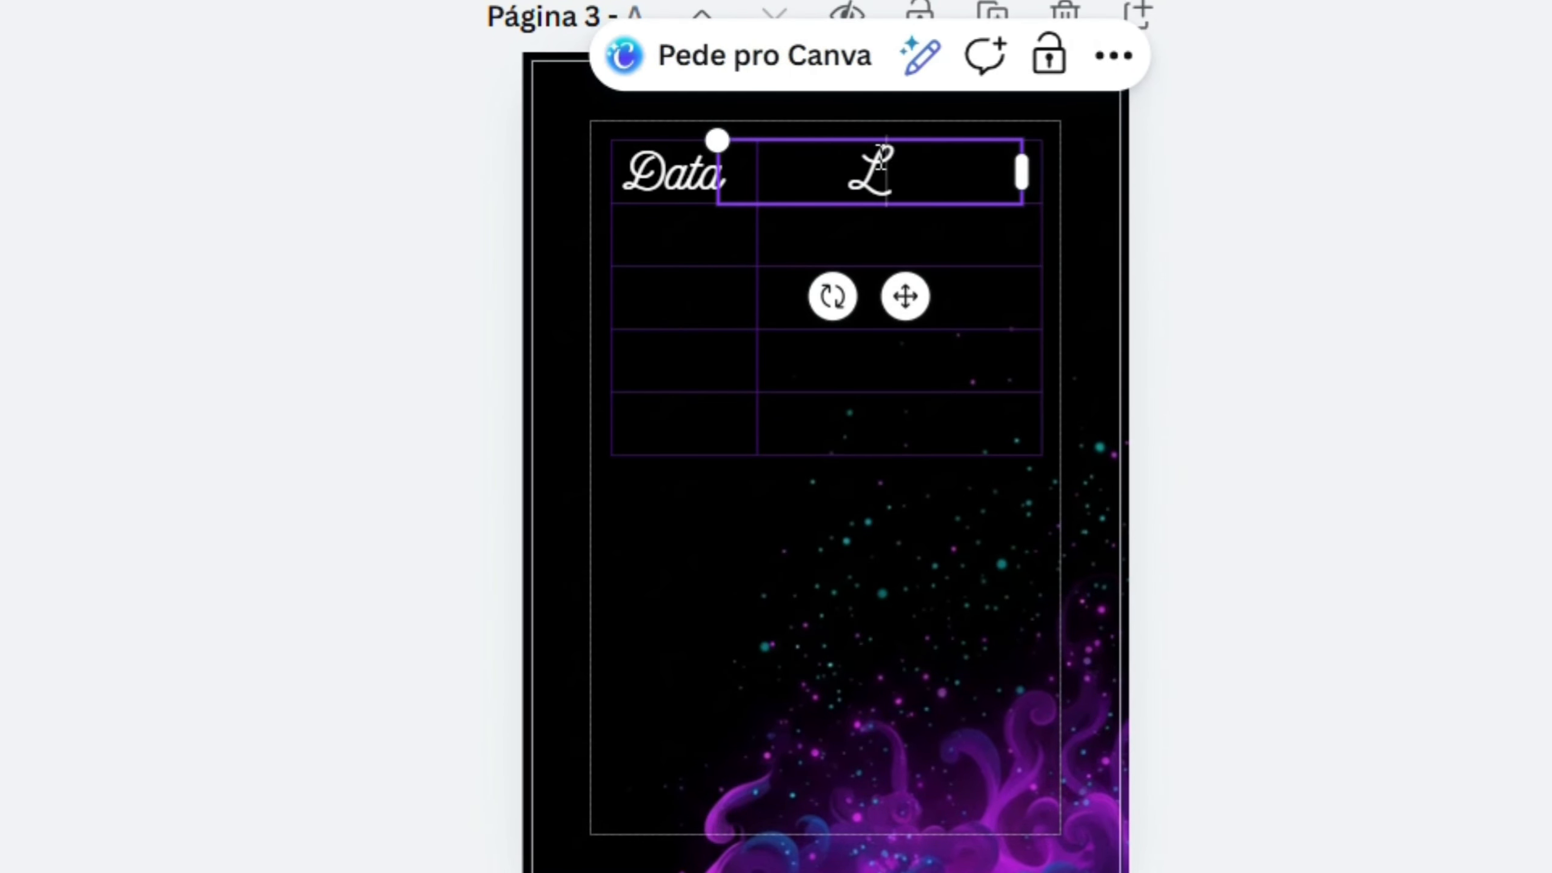
key(BackSpace)
key(BackSpace)
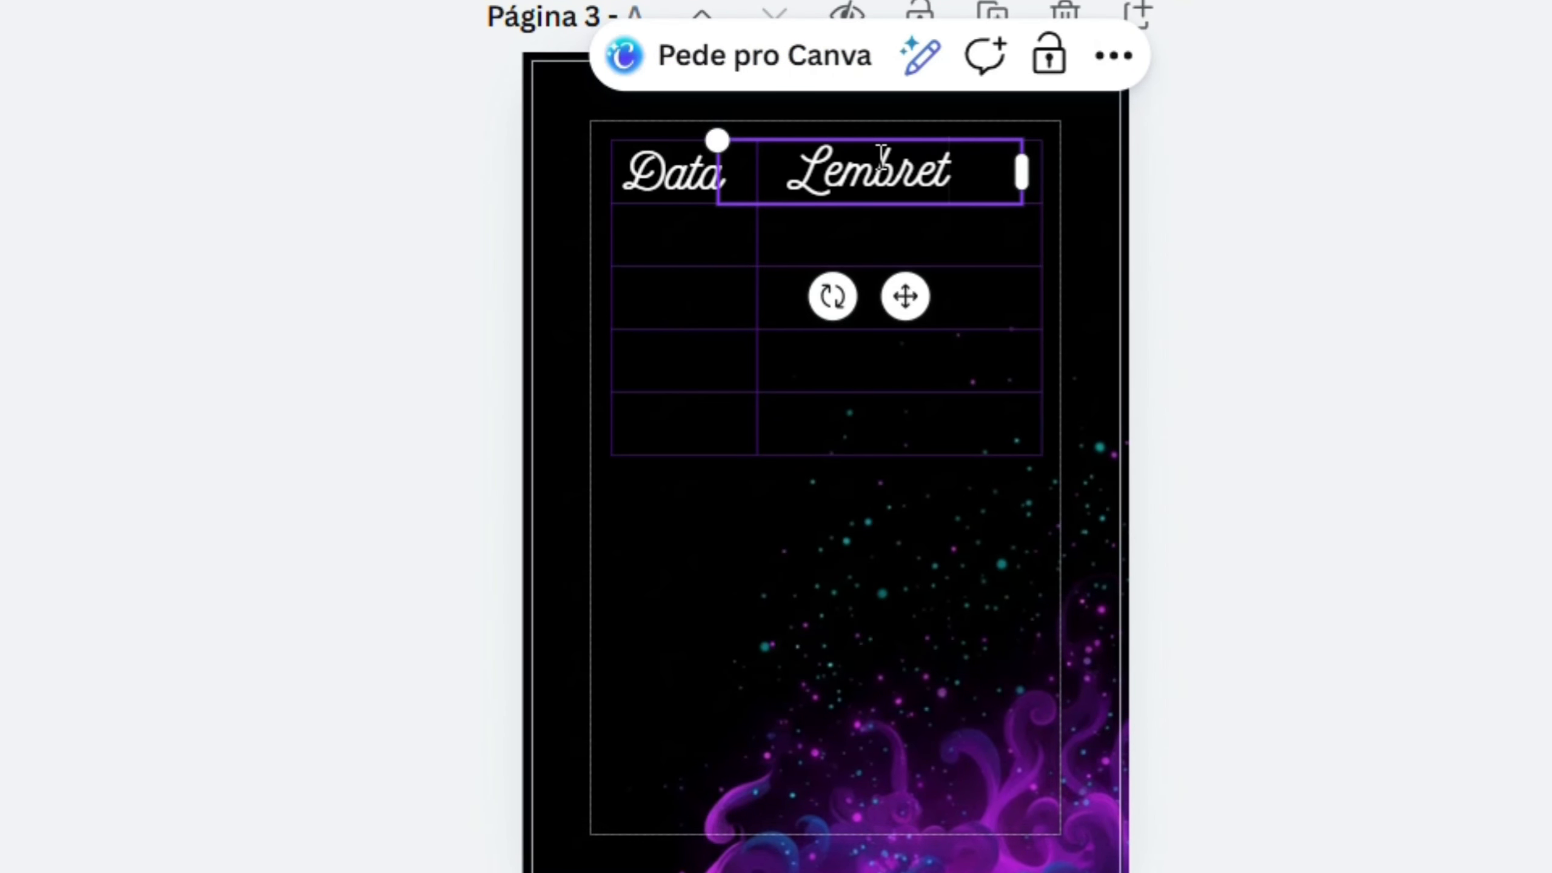
text(es)
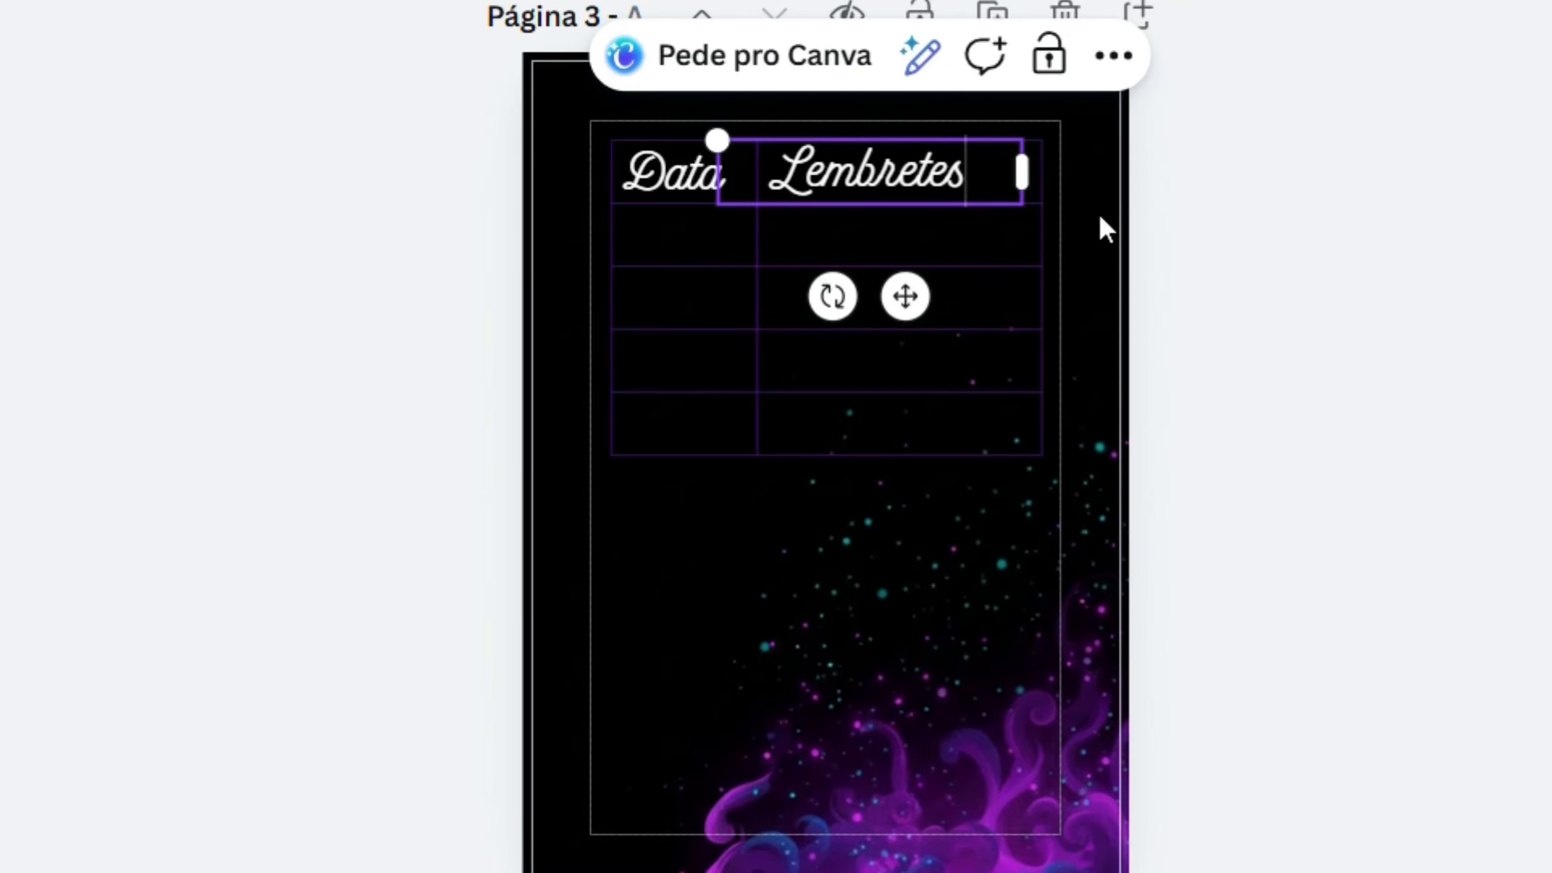
- Reduce the font size of the "Lembretes" and "Data" headings, setting "Data" to 46,3
click(1327, 332)
click(867, 166)
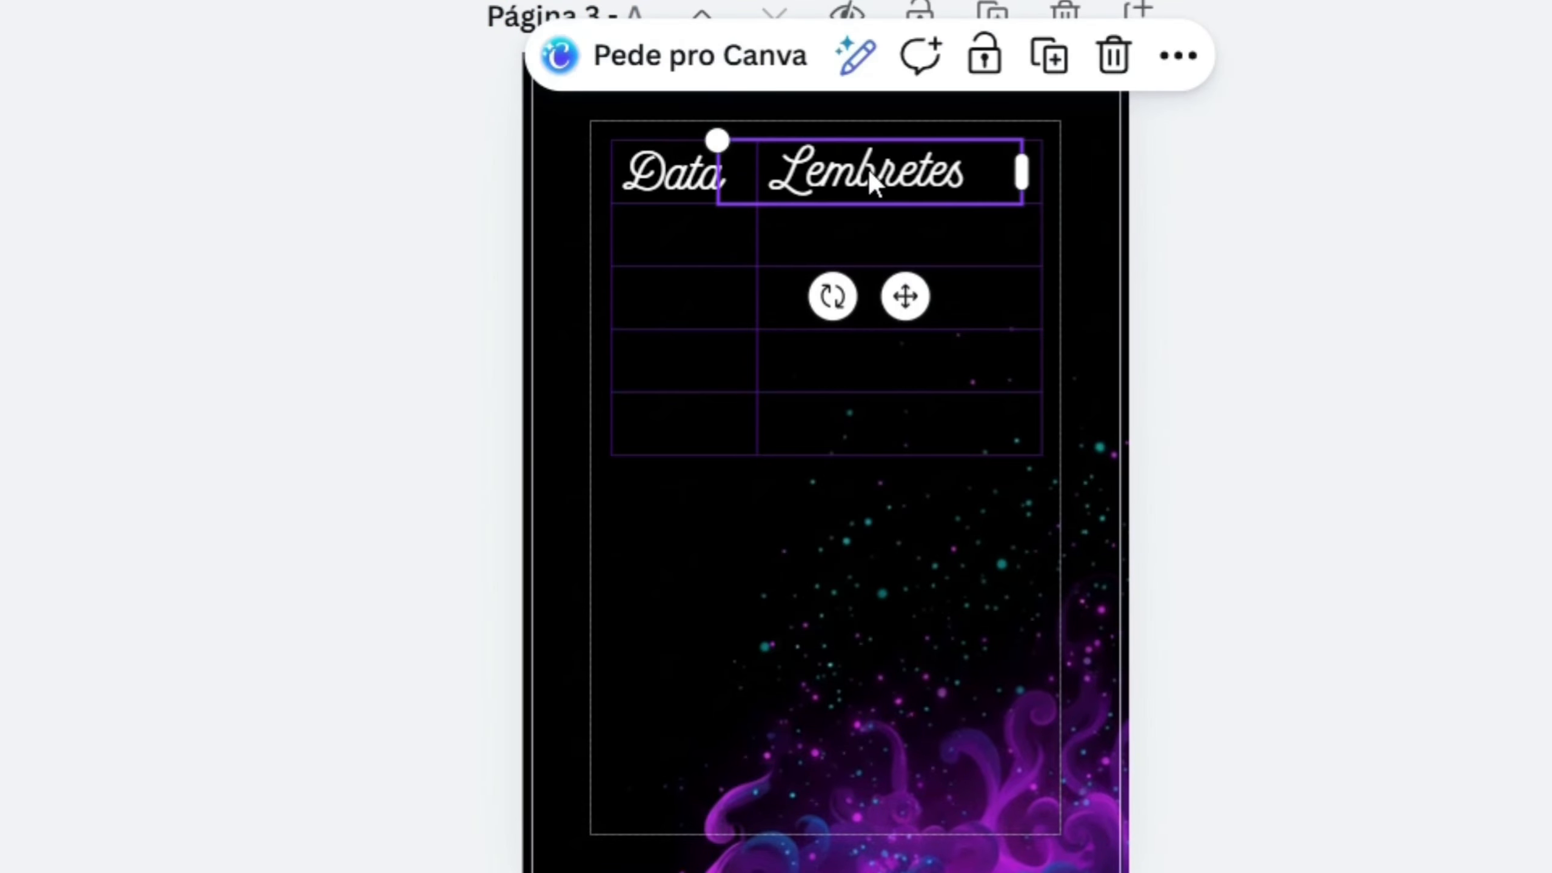
click(389, 81)
click(389, 82)
click(388, 81)
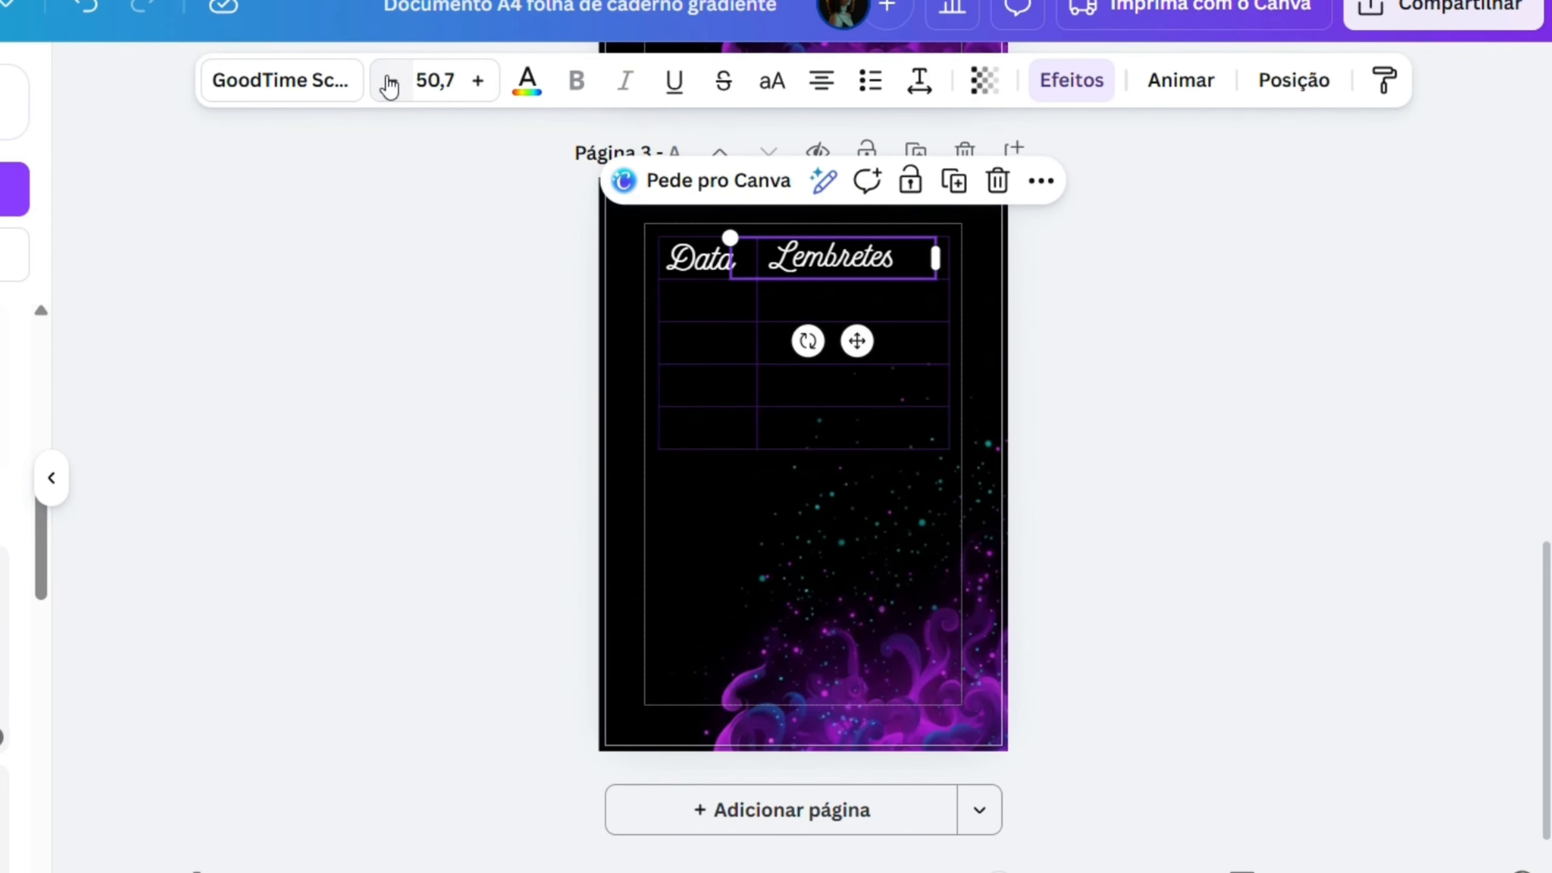
click(389, 81)
click(389, 82)
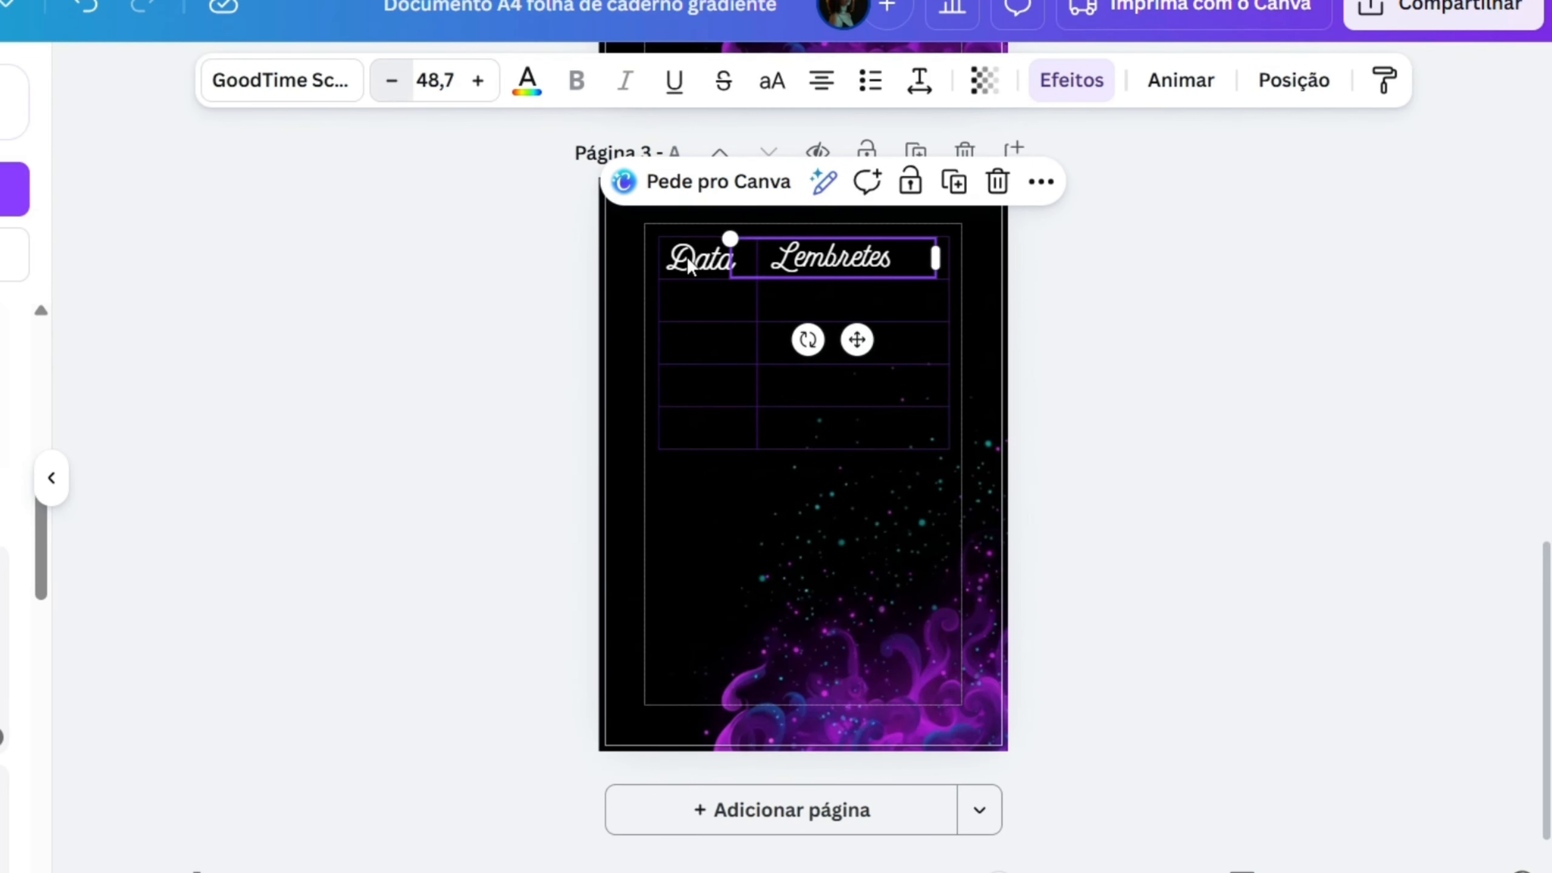
click(696, 259)
click(390, 81)
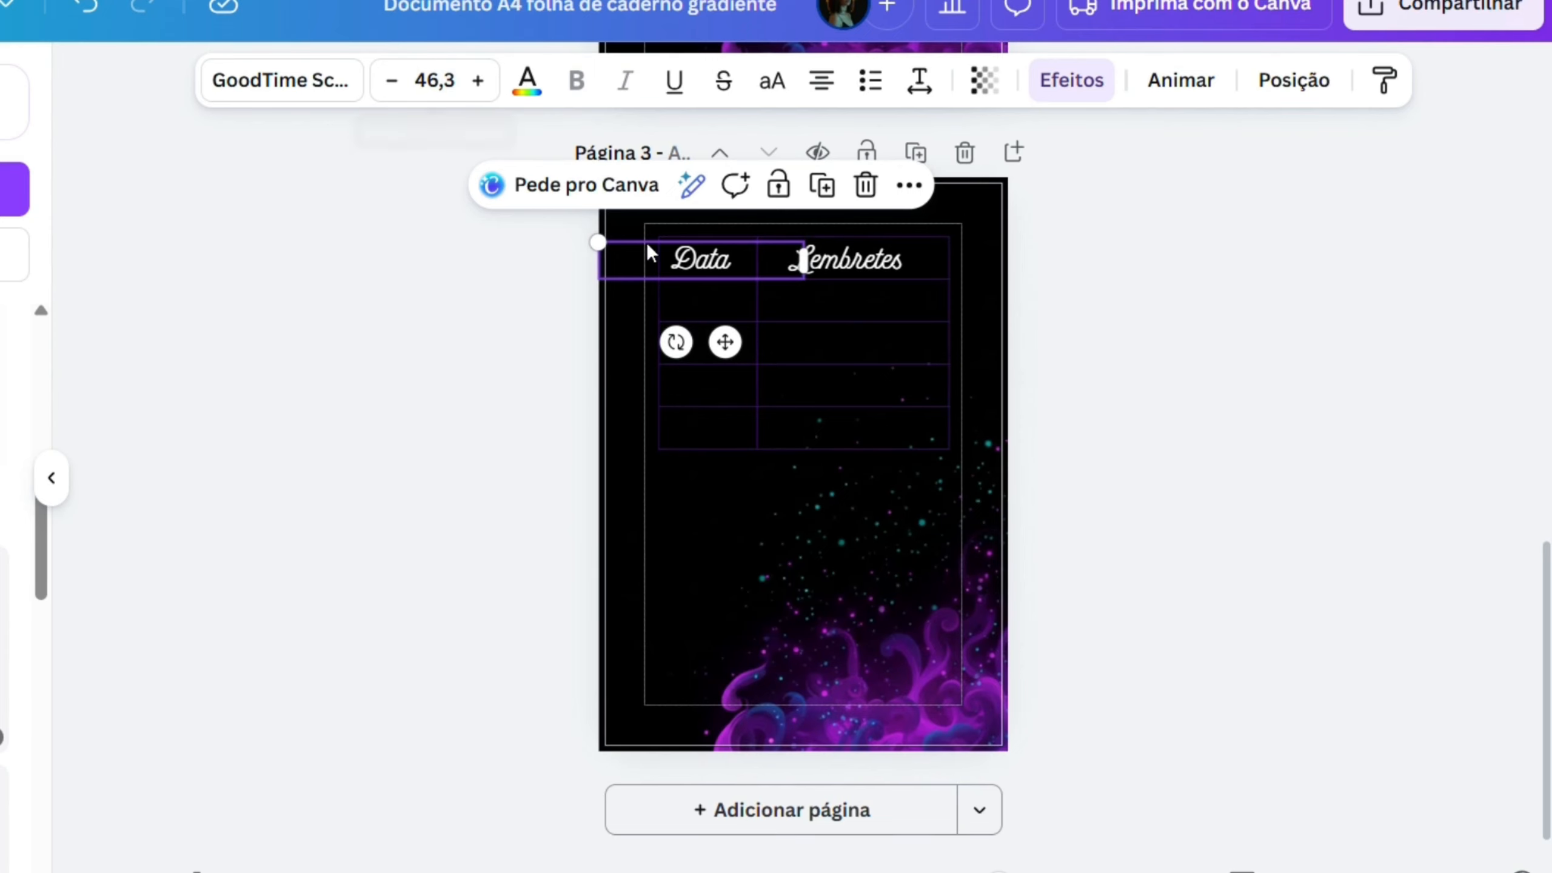
- Place a copy of the "Data" heading below the table and change its text to "Anotações"
drag(734, 250, 738, 539)
double_click(745, 544)
text(A)
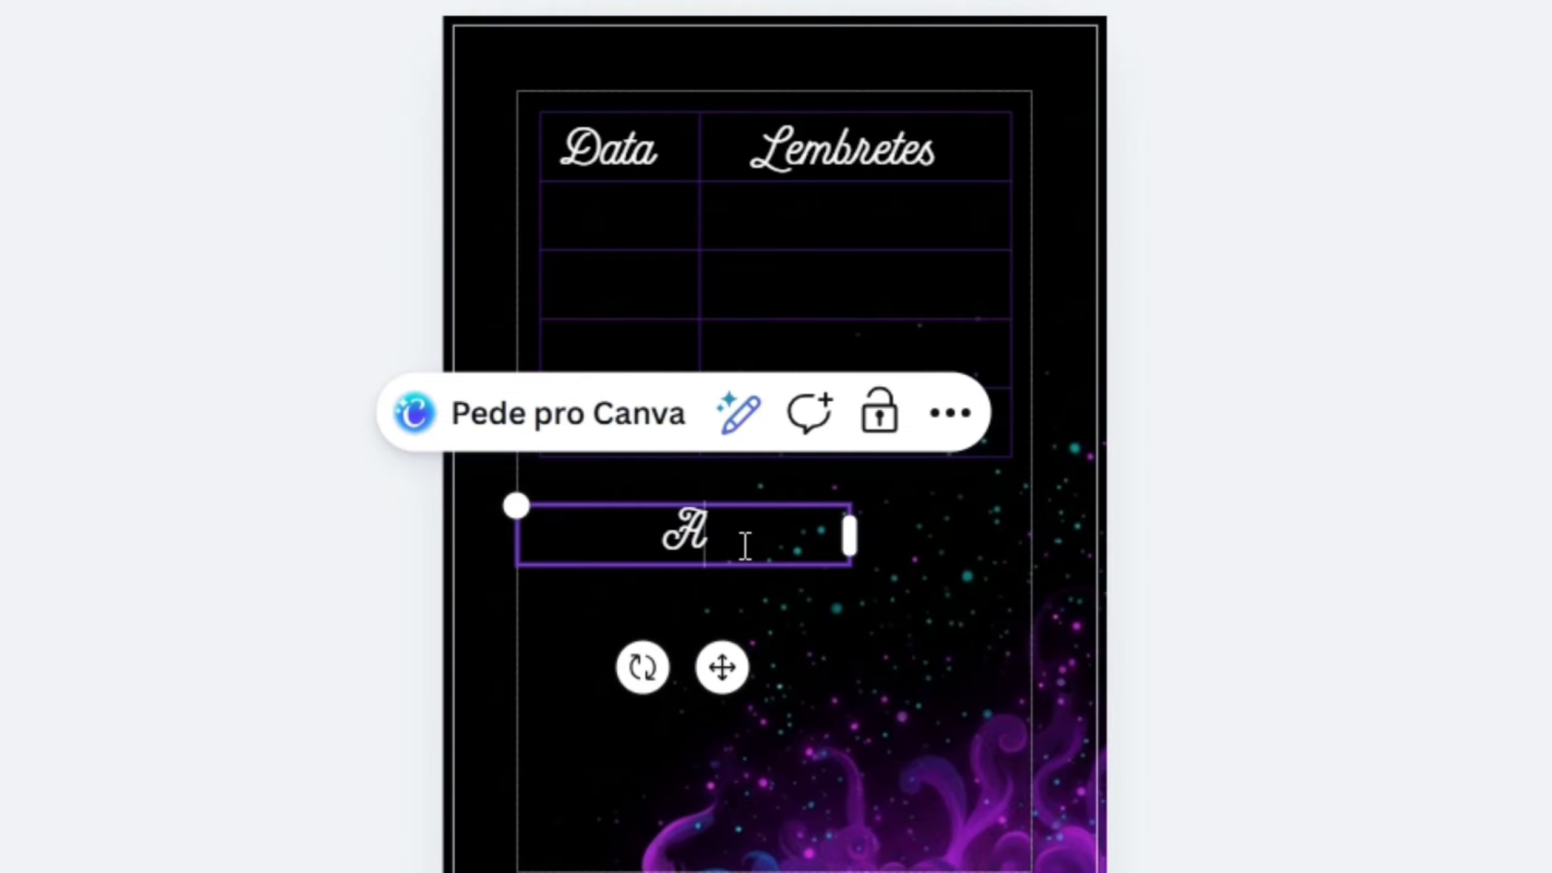
text(notações)
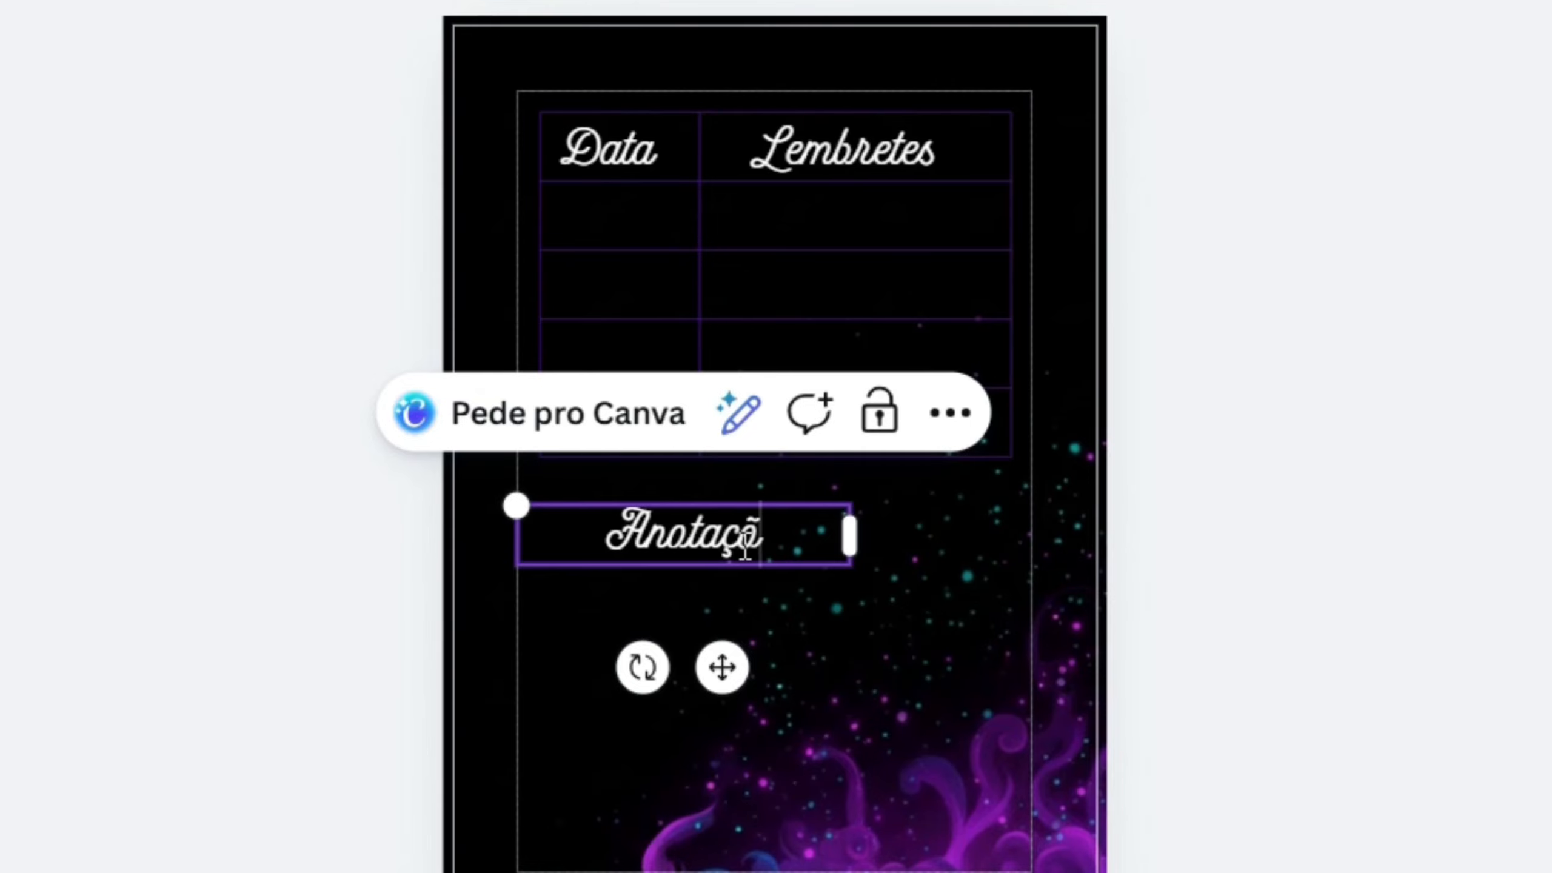
- Enlarge the "Anotações" heading and position it below the table, lined up with the table's left edge
click(530, 505)
drag(517, 506, 275, 376)
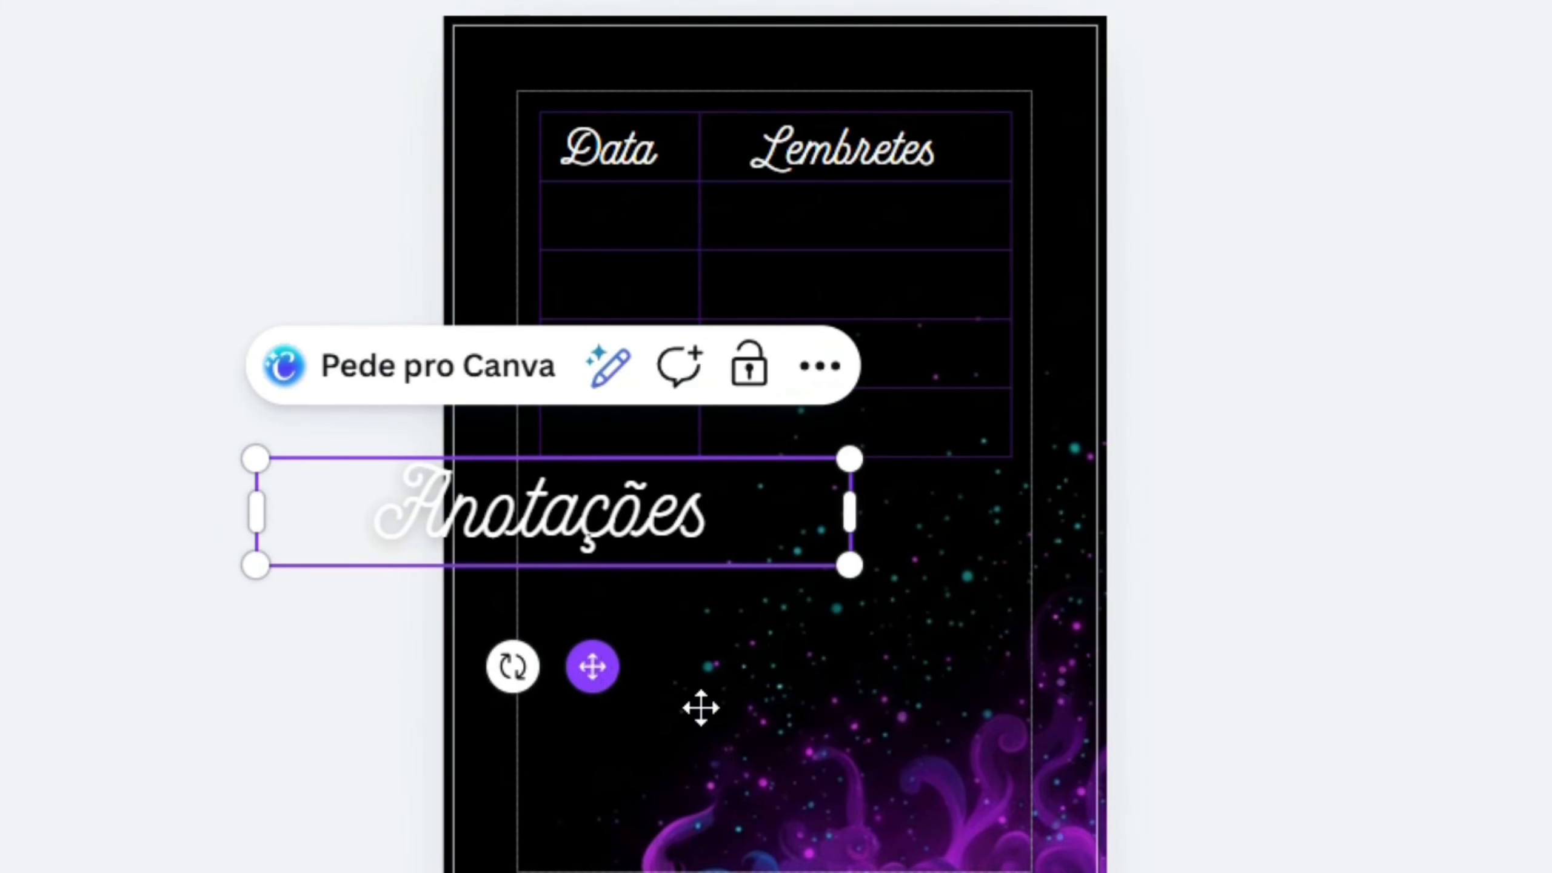
drag(592, 667, 763, 714)
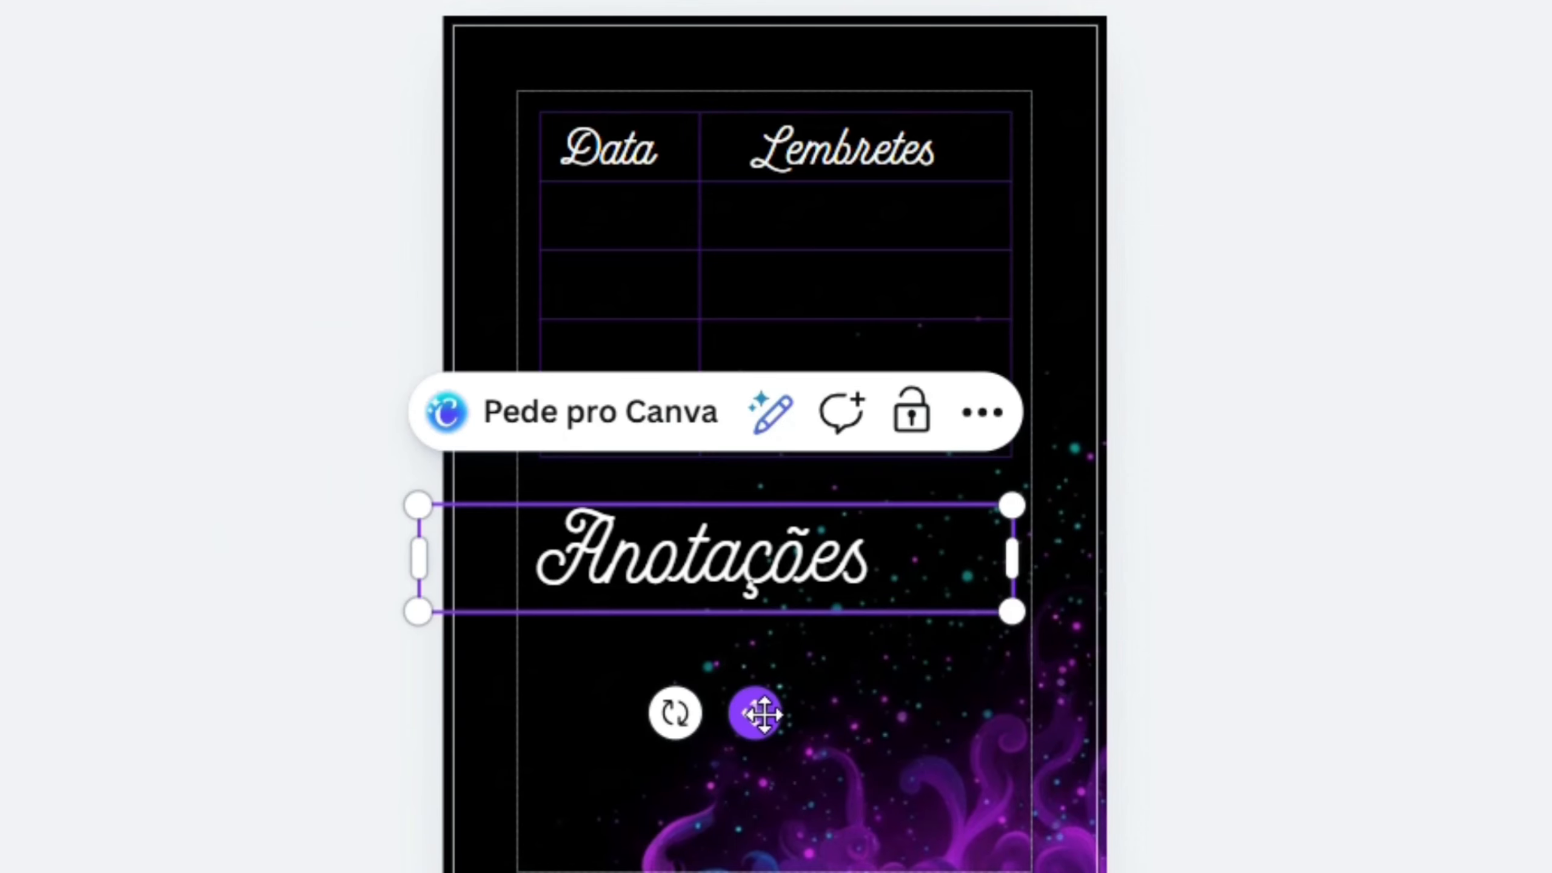
click(1261, 683)
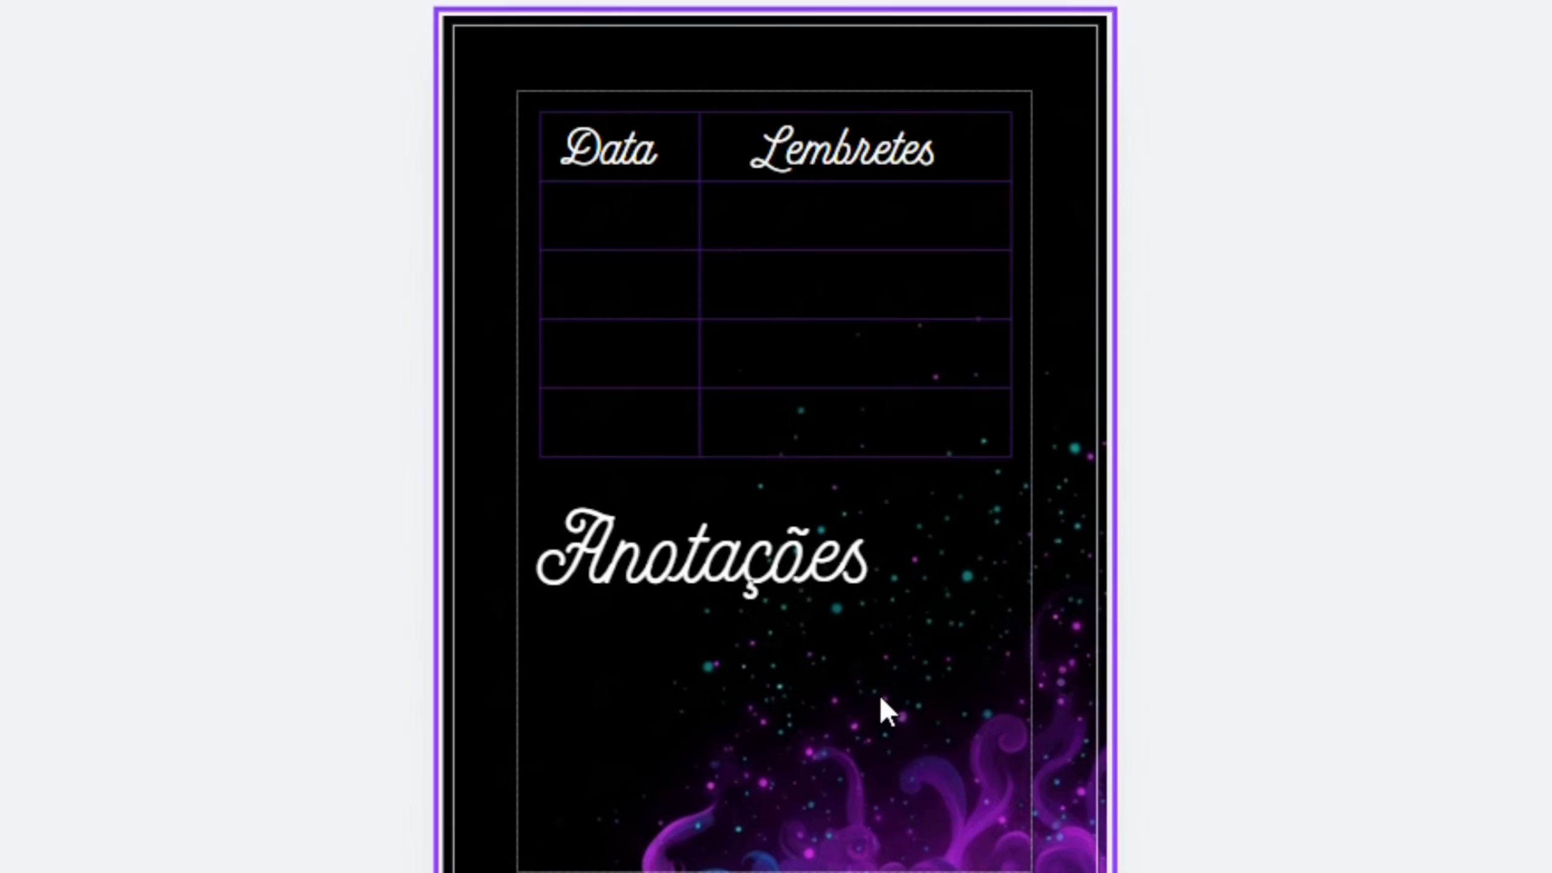
- Add a straight line below the "Anotações" heading and set its stroke thickness to 2
key(l)
drag(818, 586, 682, 762)
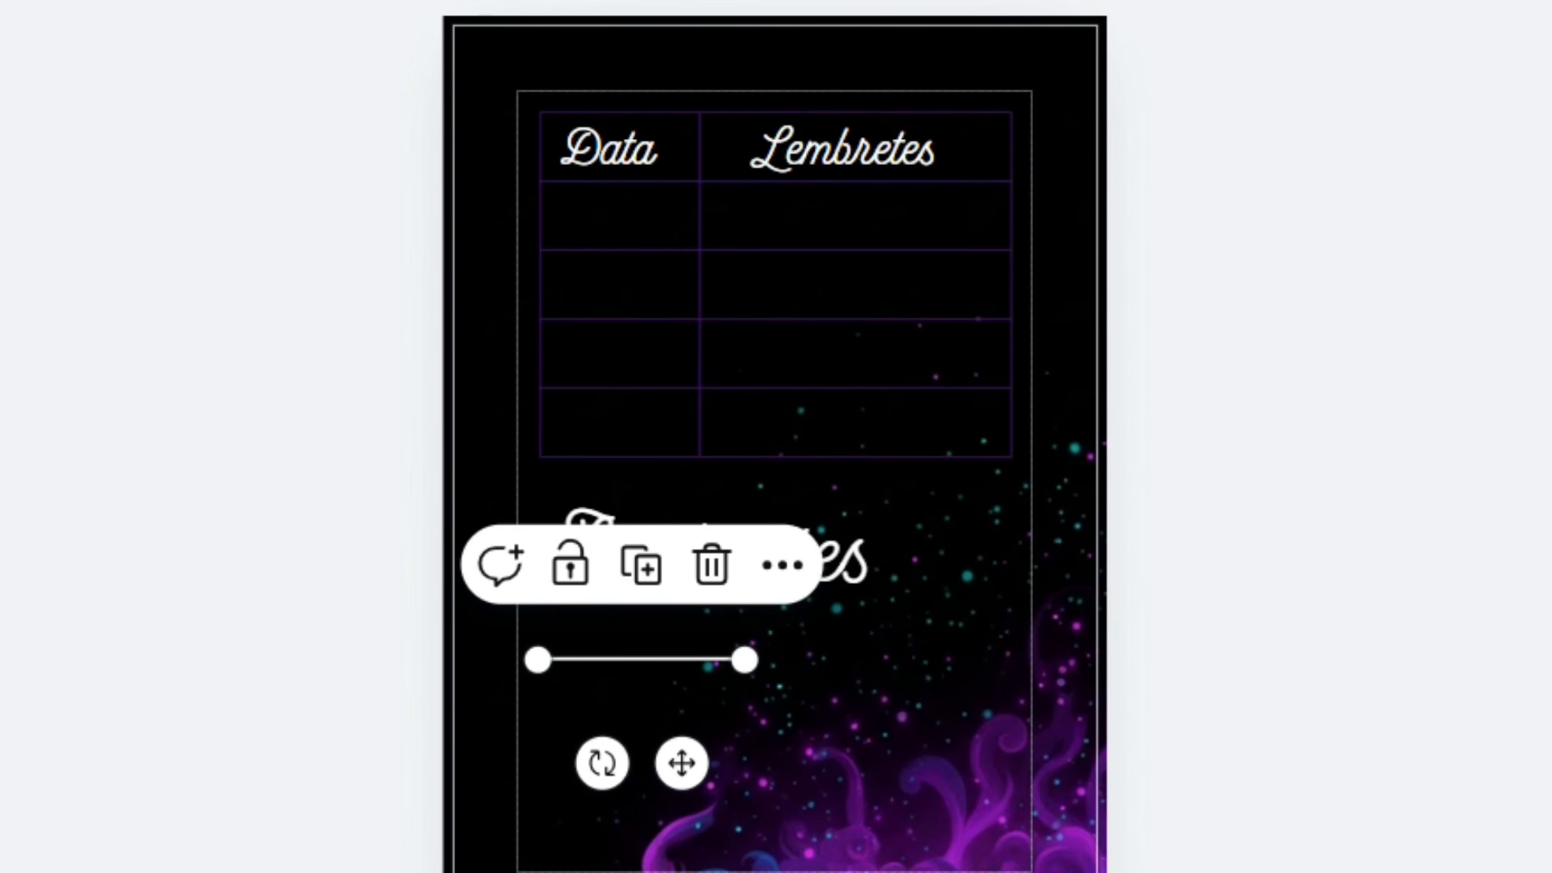
click(354, 2)
click(619, 250)
text(2)
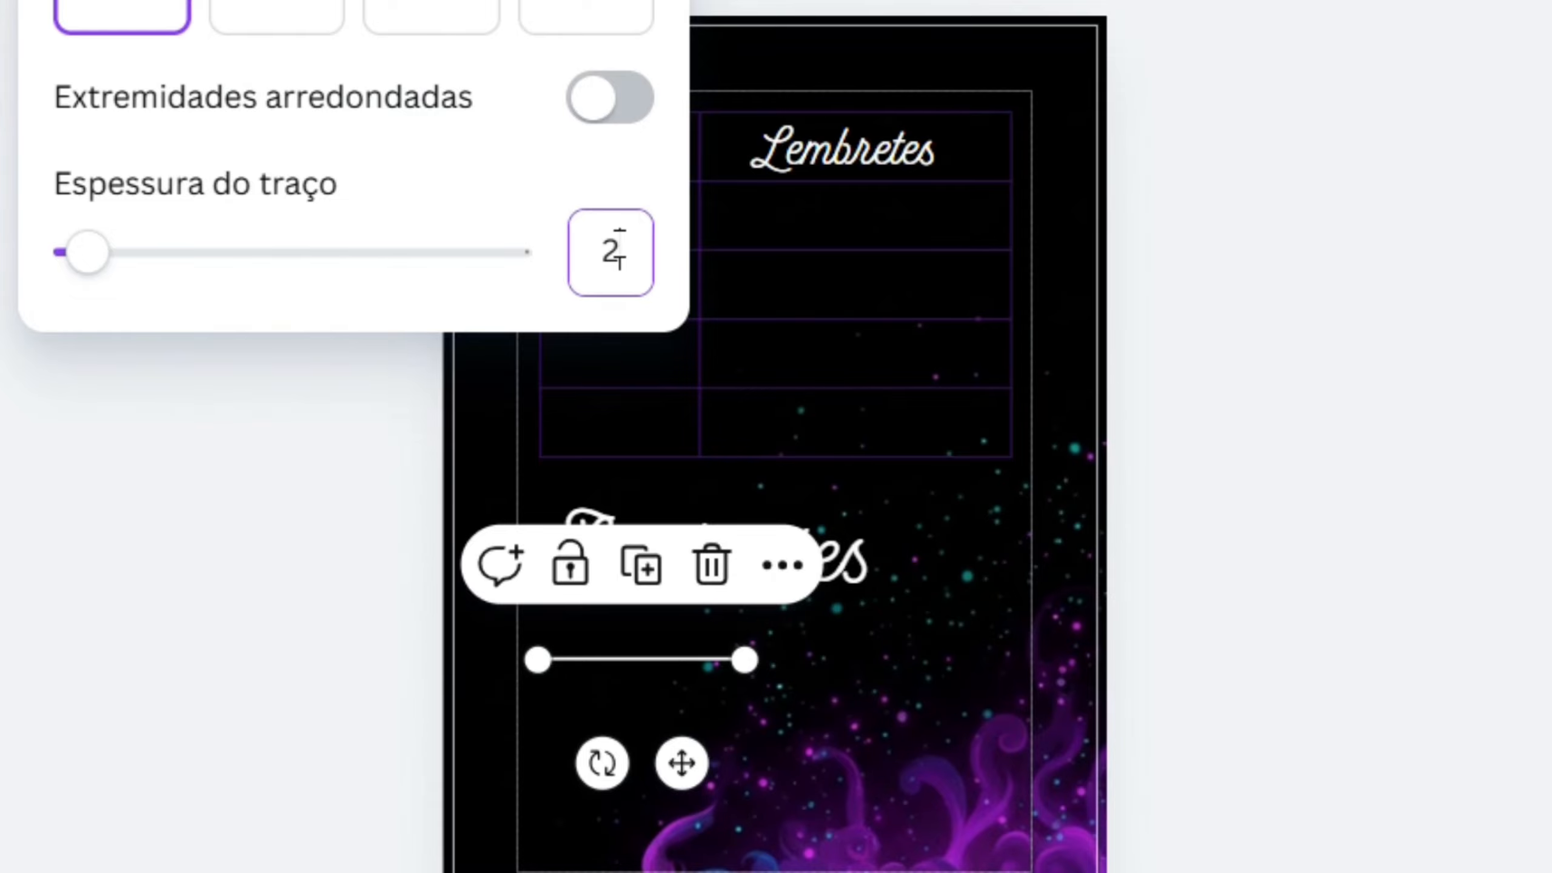
key(Return)
- Lengthen the line under "Anotações" horizontally until it spans nearly the full table width
click(732, 642)
click(638, 654)
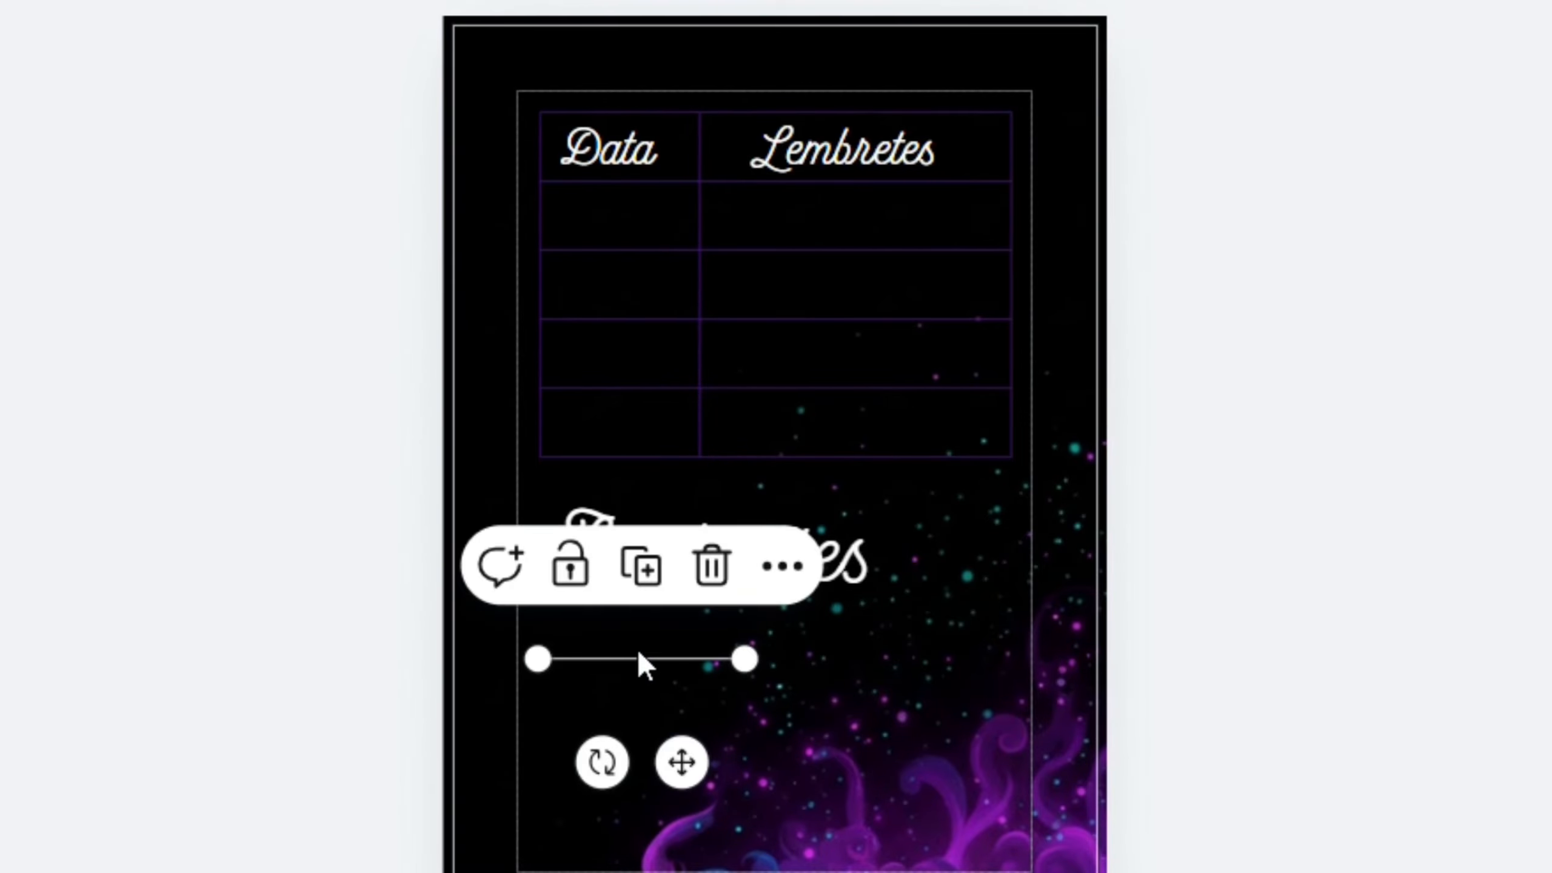
drag(745, 660, 990, 648)
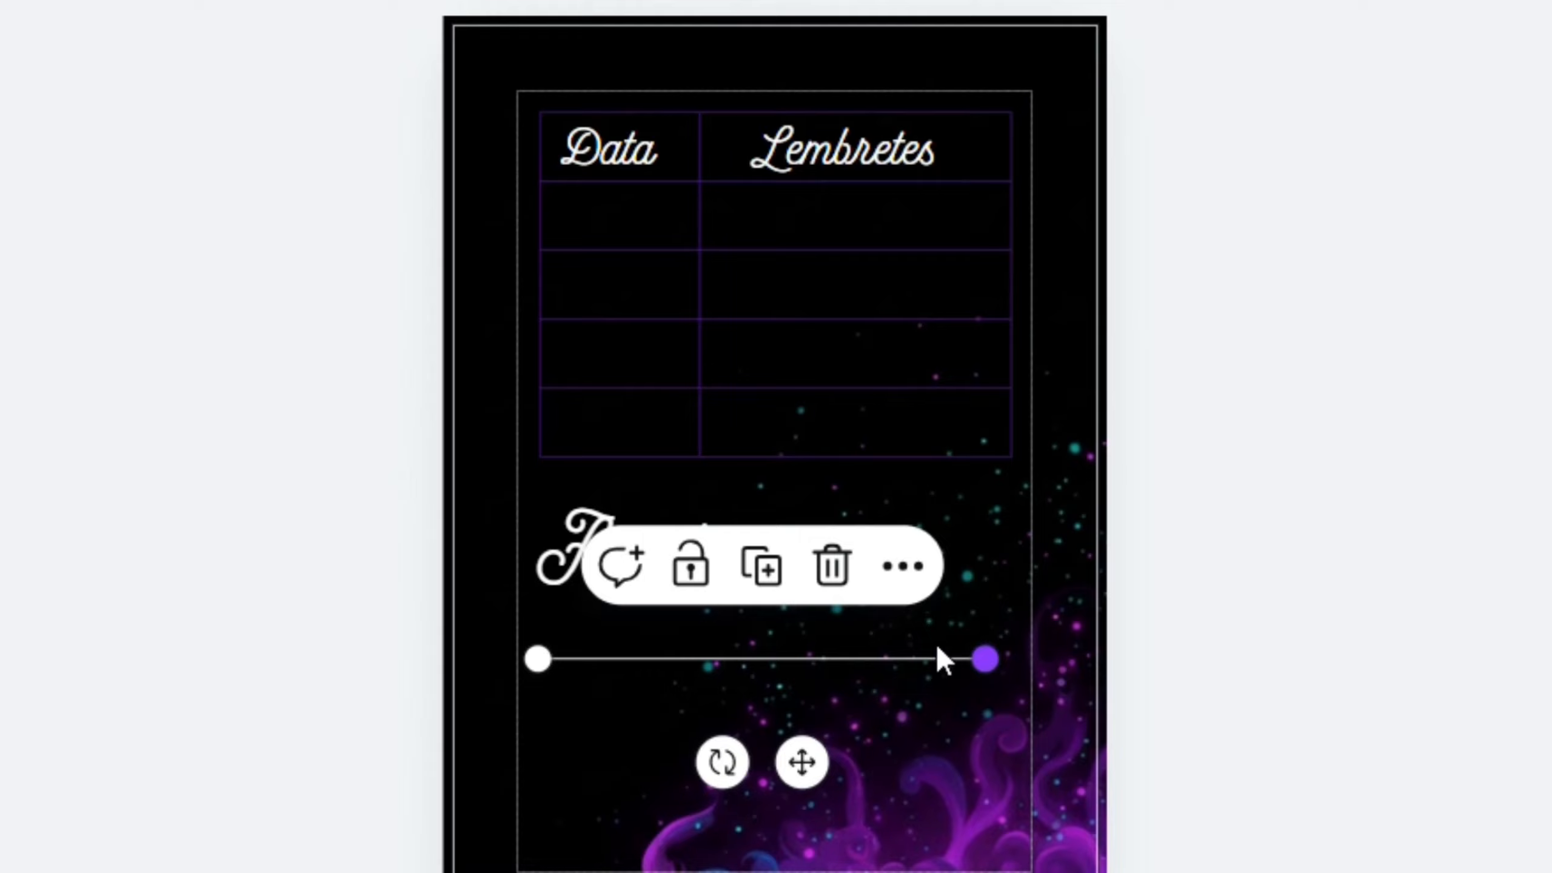
- Duplicate the line under "Anotações" until four evenly spaced note lines sit below the heading
click(773, 578)
drag(820, 783, 802, 817)
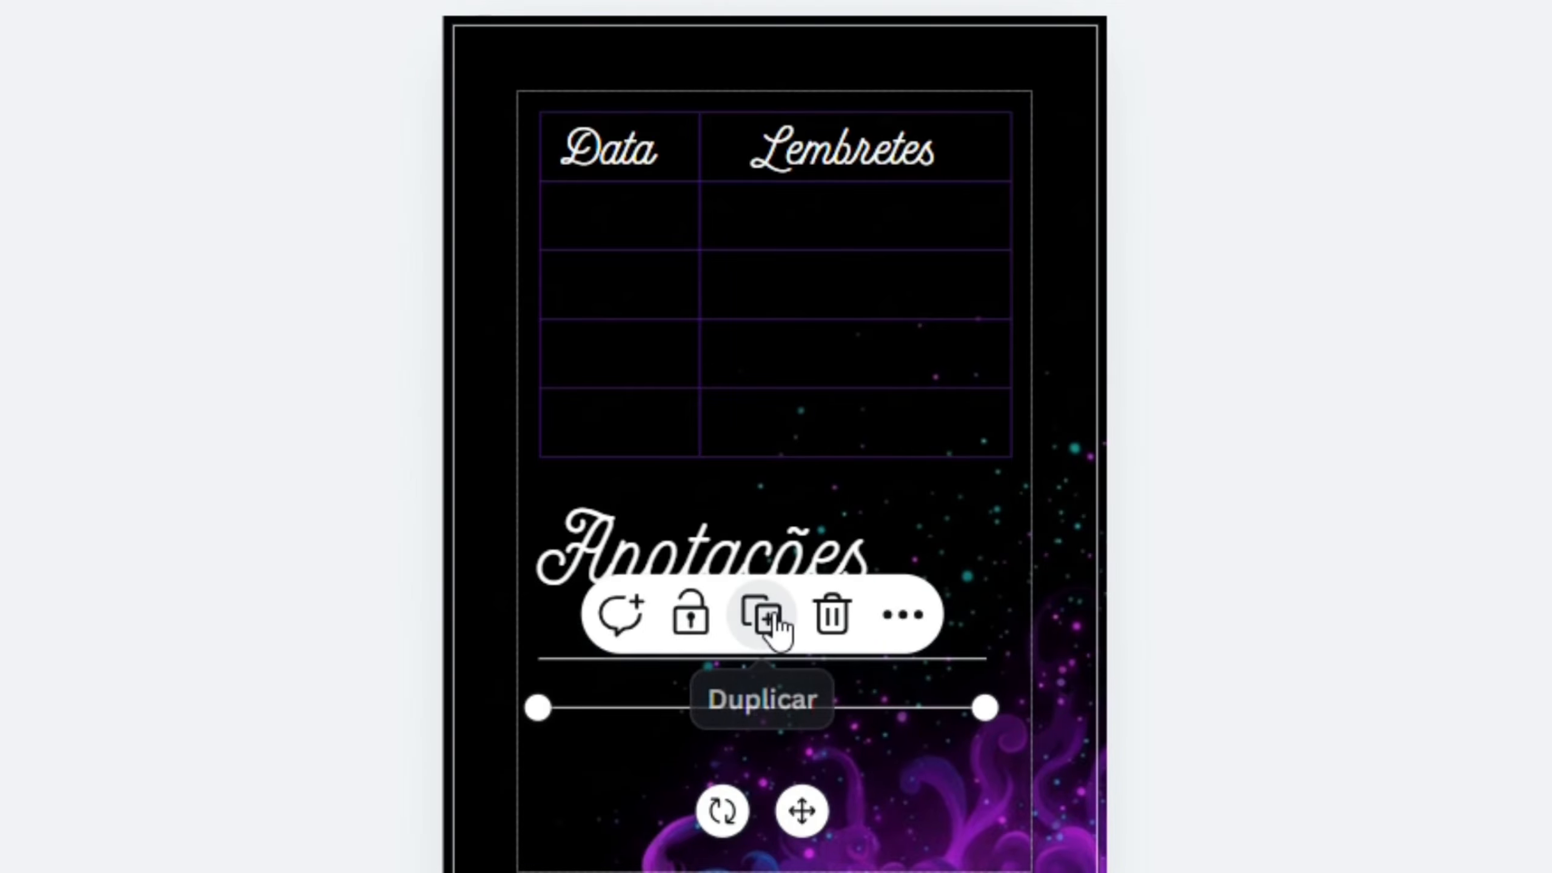
click(776, 624)
click(763, 661)
click(1382, 810)
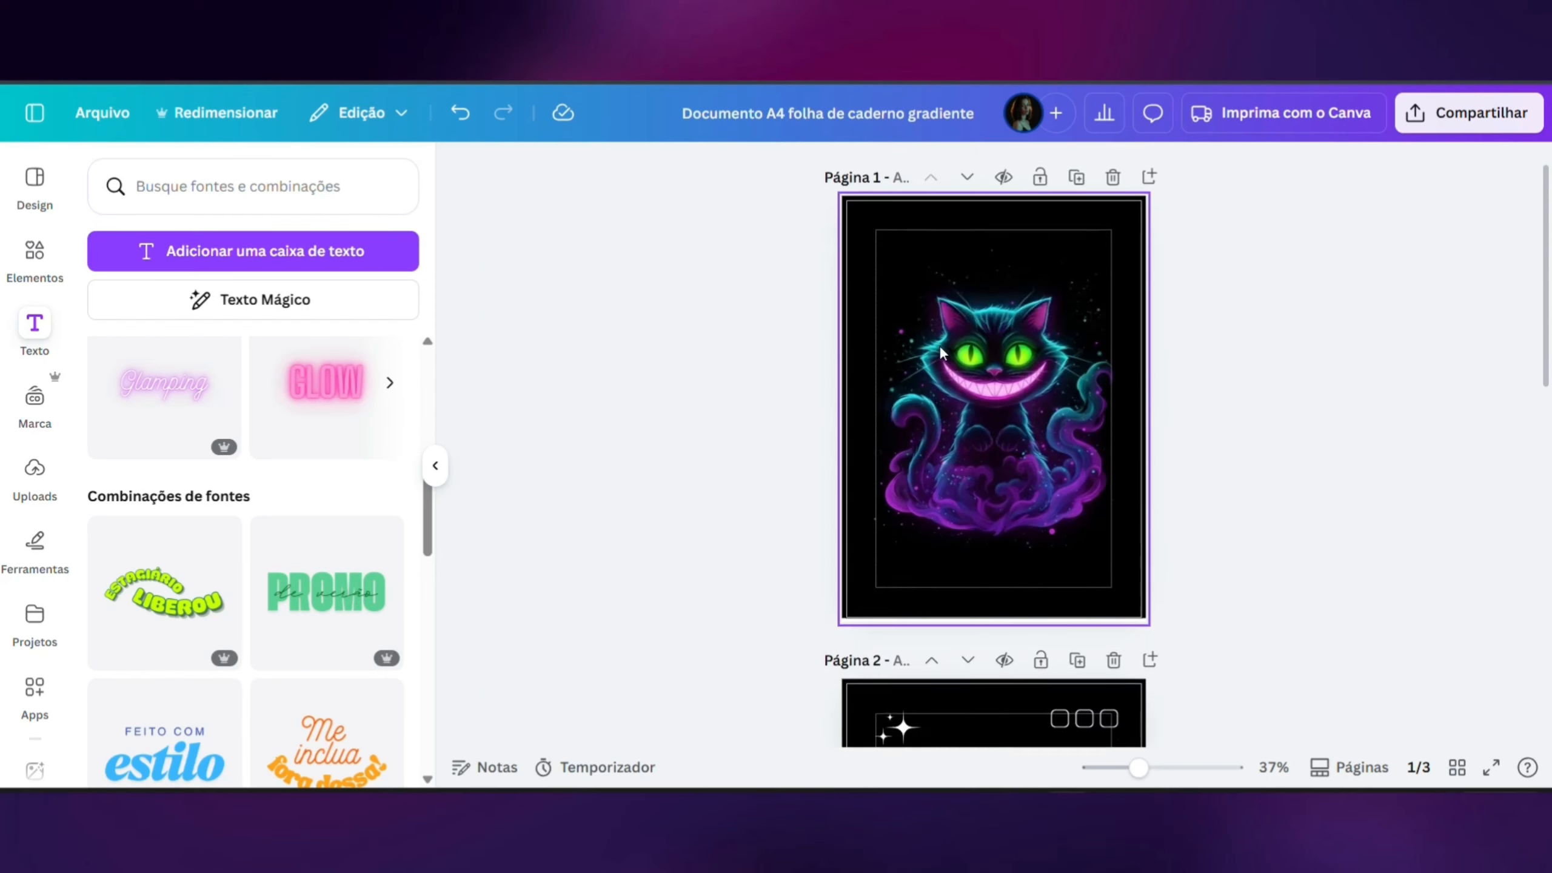
- Copy the "Anotações" heading from page 3 onto the cat cover on page 1
scroll(679, 303, down, 6)
scroll(939, 345, down, 5)
click(948, 505)
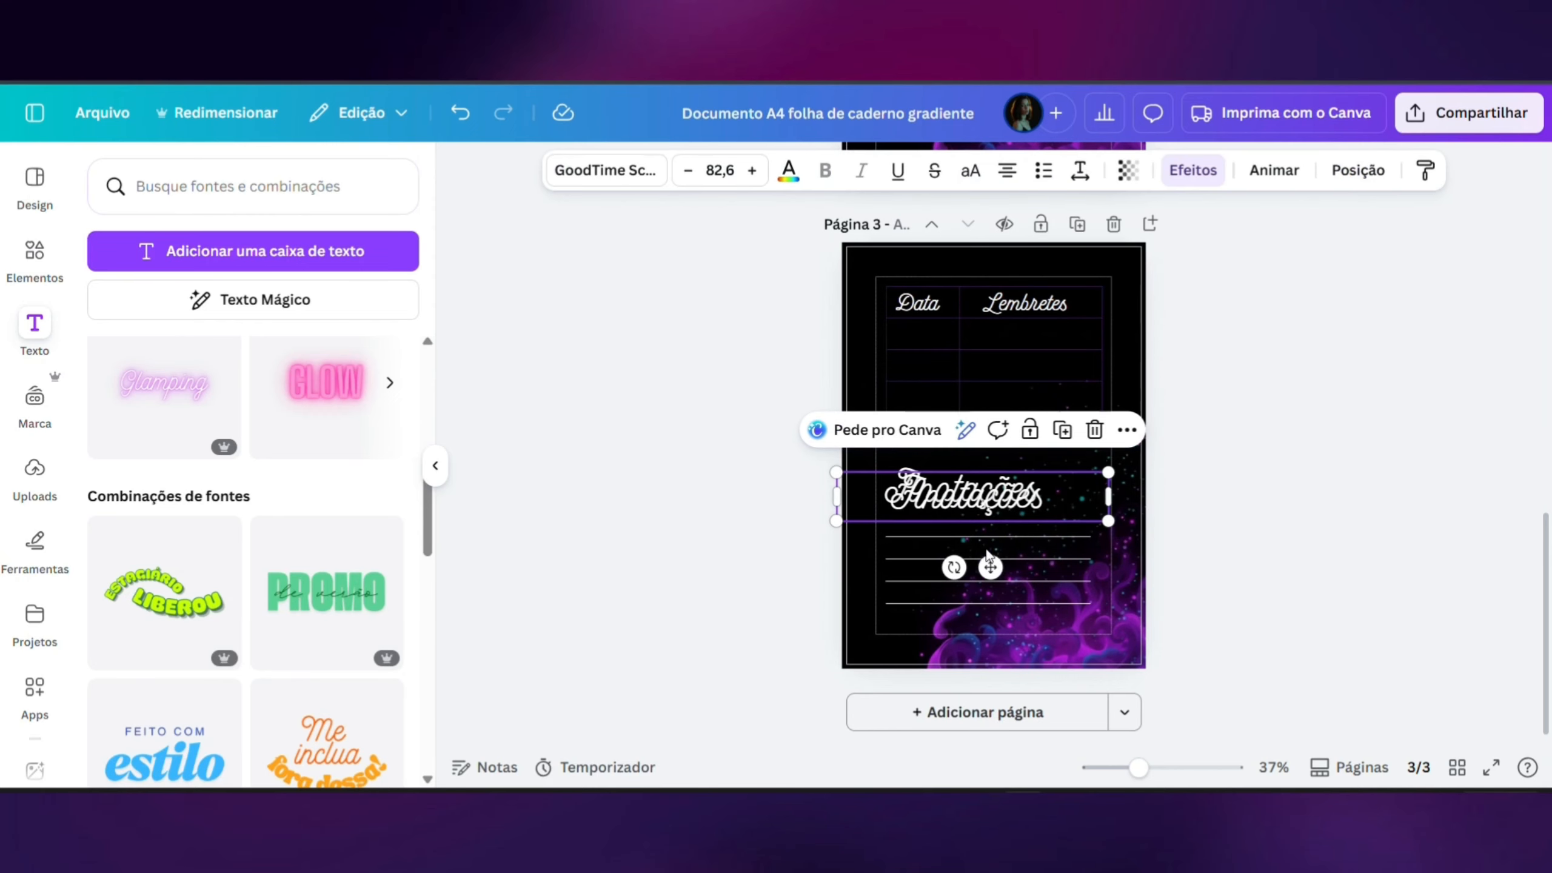
drag(990, 566, 1003, 483)
scroll(978, 511, up, 10)
- Change the cover heading's text to "Minhas Anotações"
double_click(896, 420)
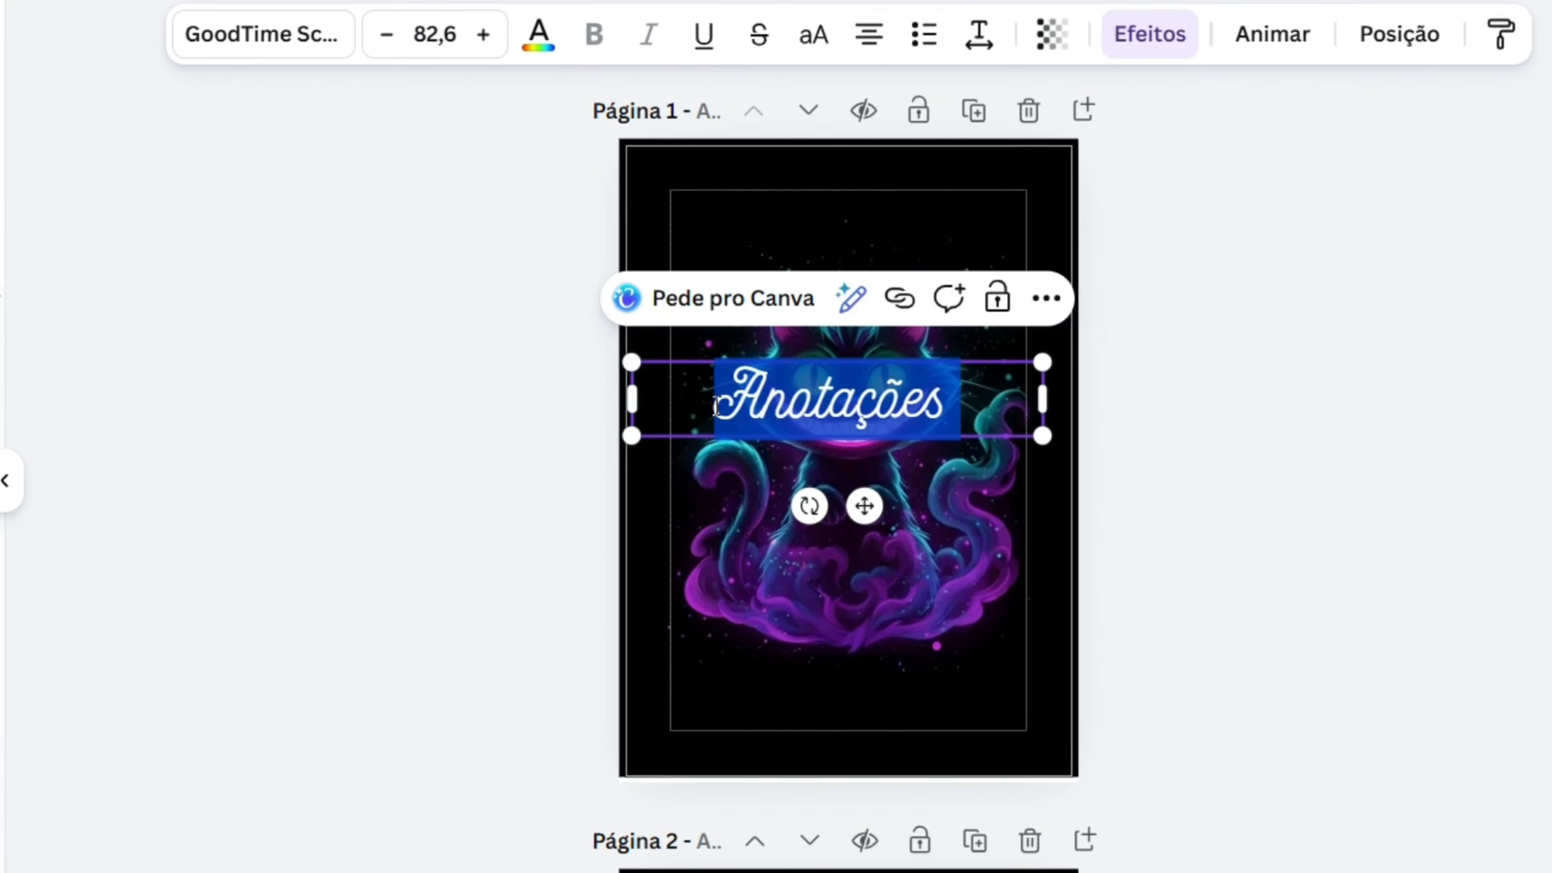
click(905, 415)
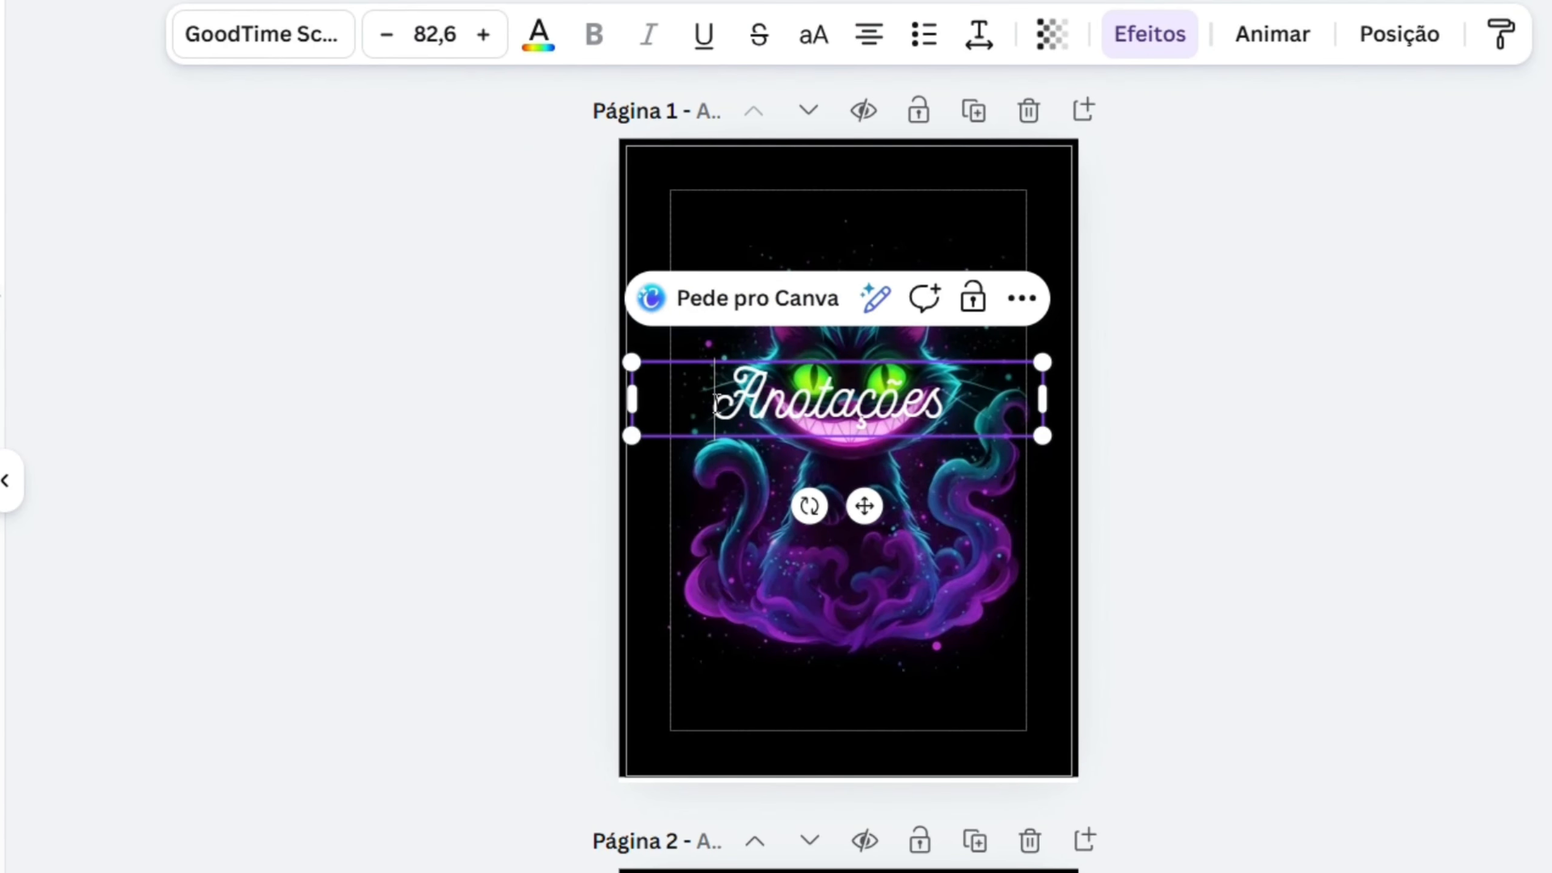
text(Minhas)
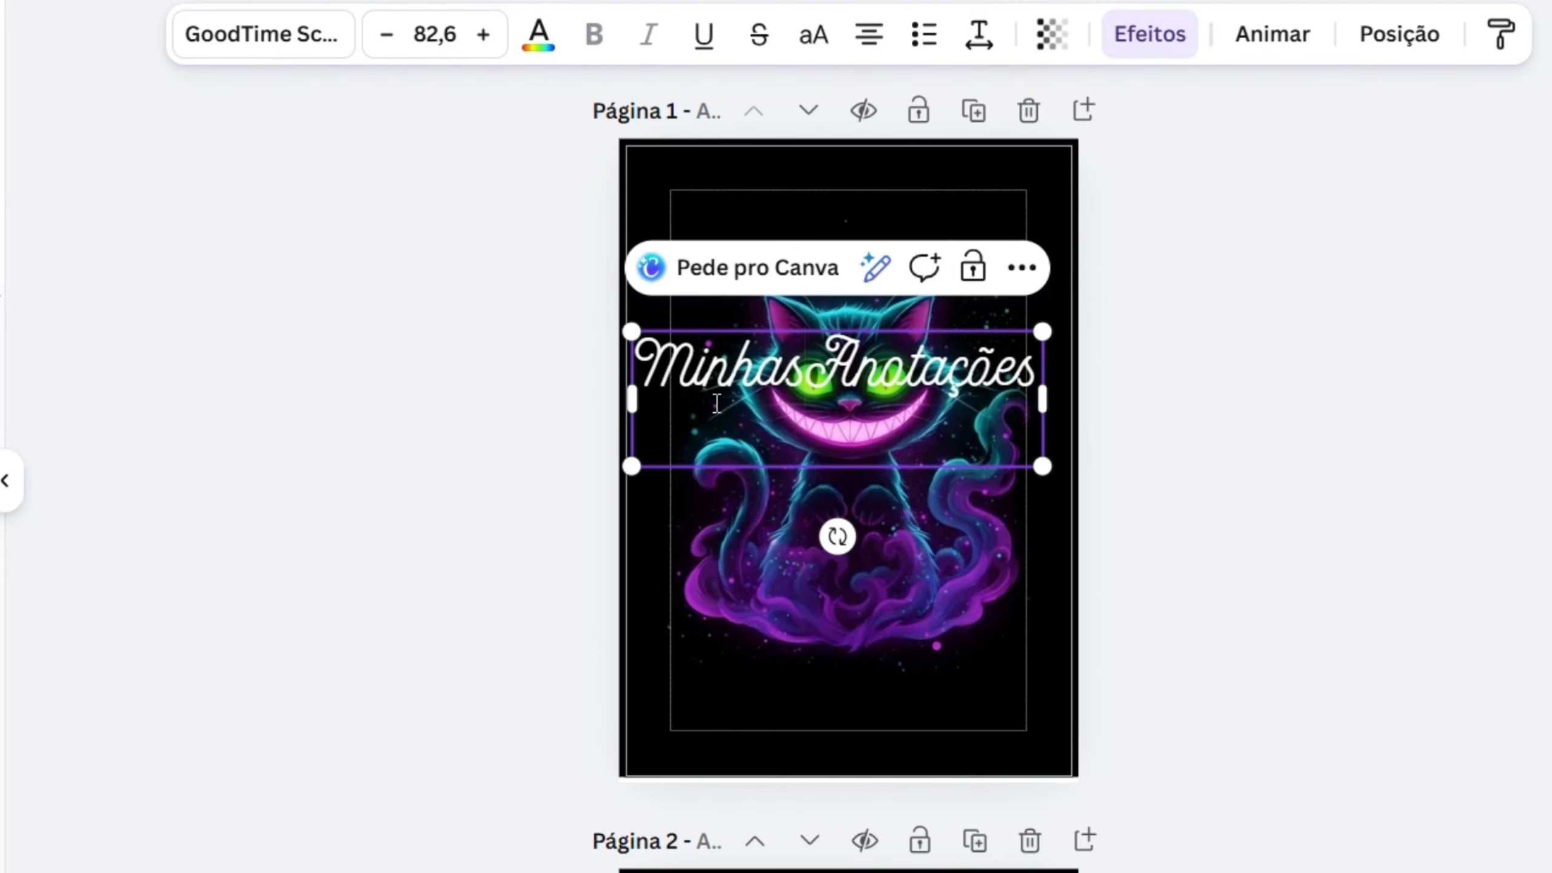
key(Return)
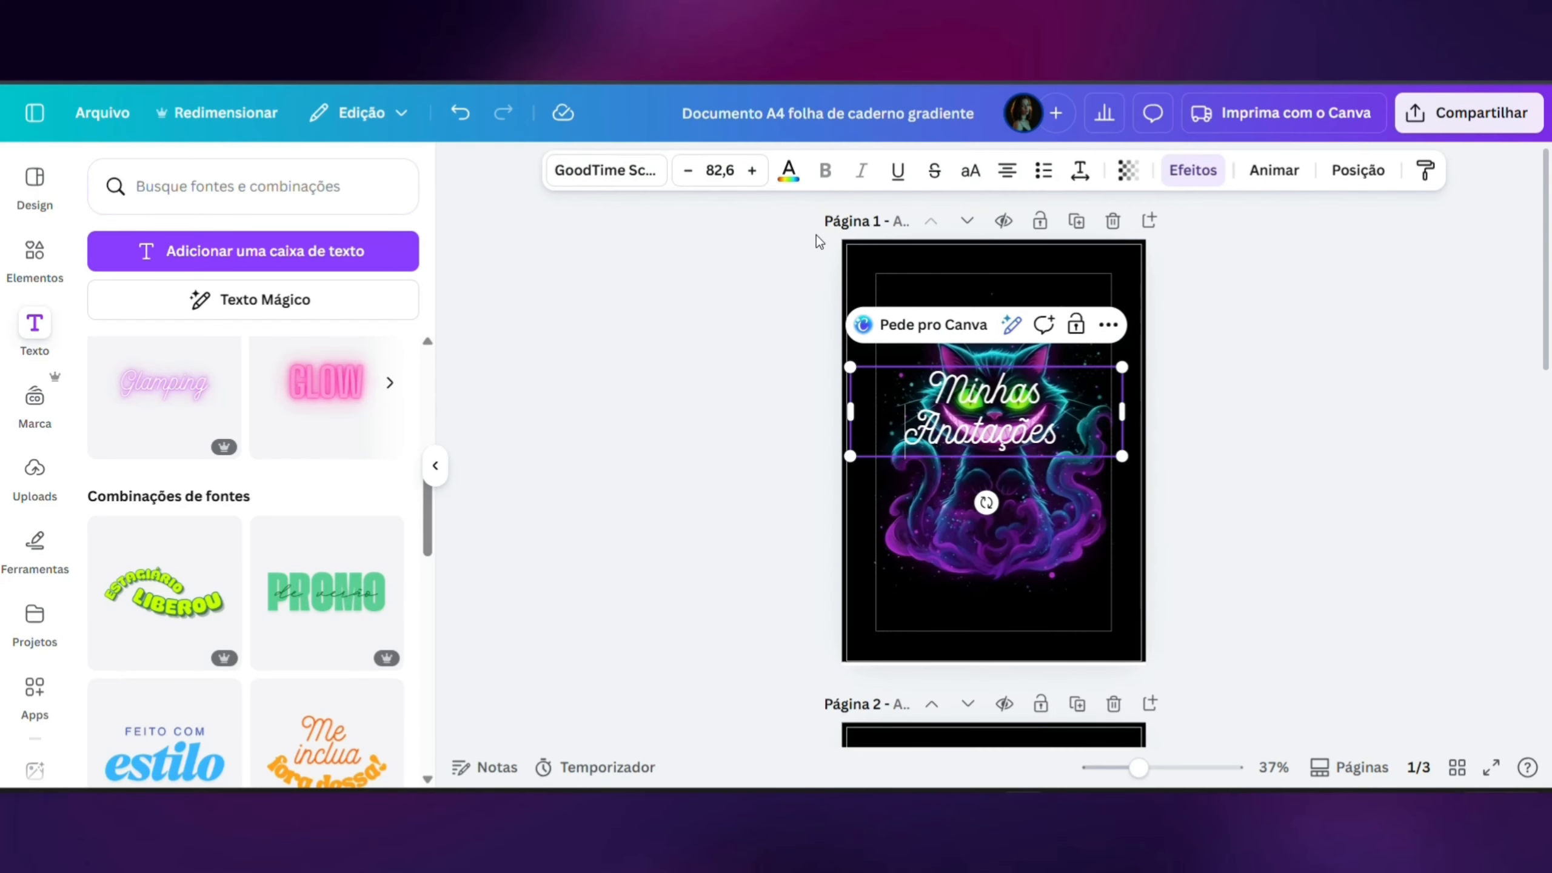
- Set the cover title's font size to 62 and move it above the cat's head
click(434, 33)
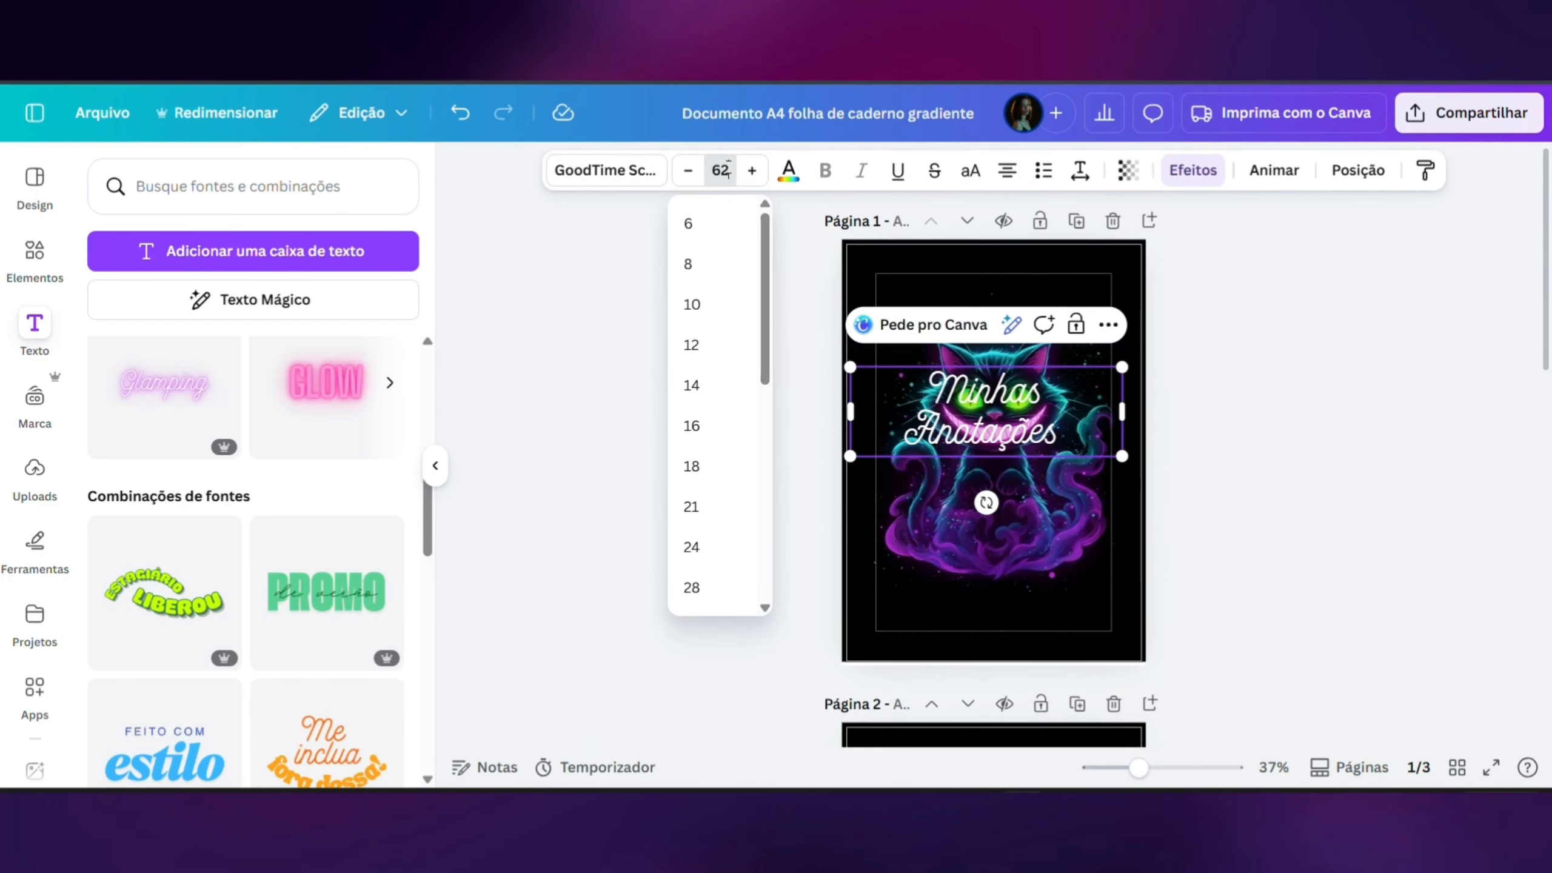
key(Return)
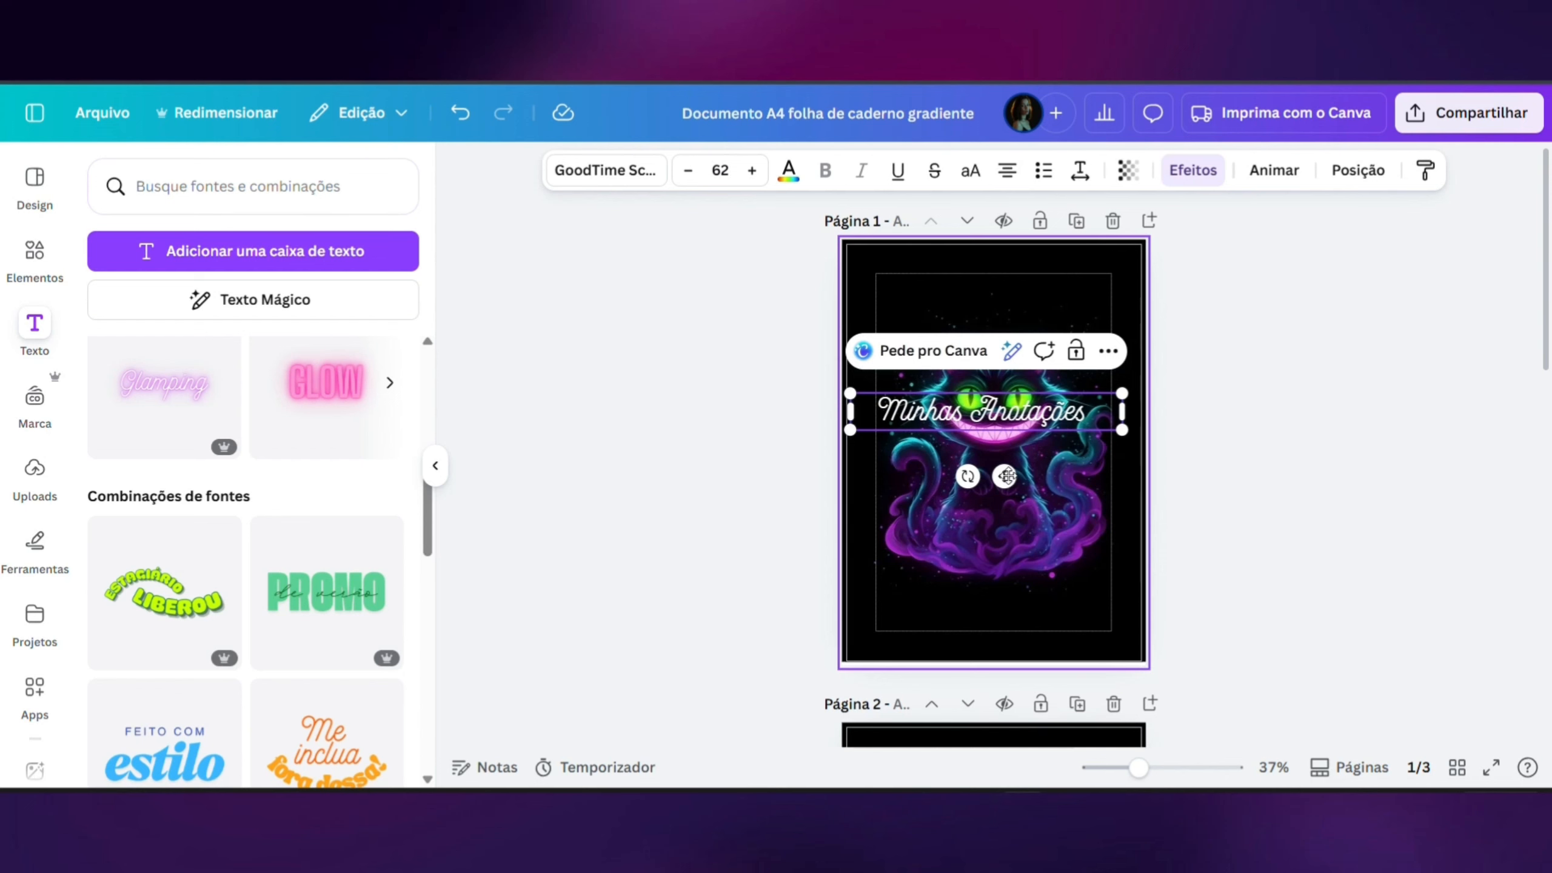
drag(1006, 476, 1011, 383)
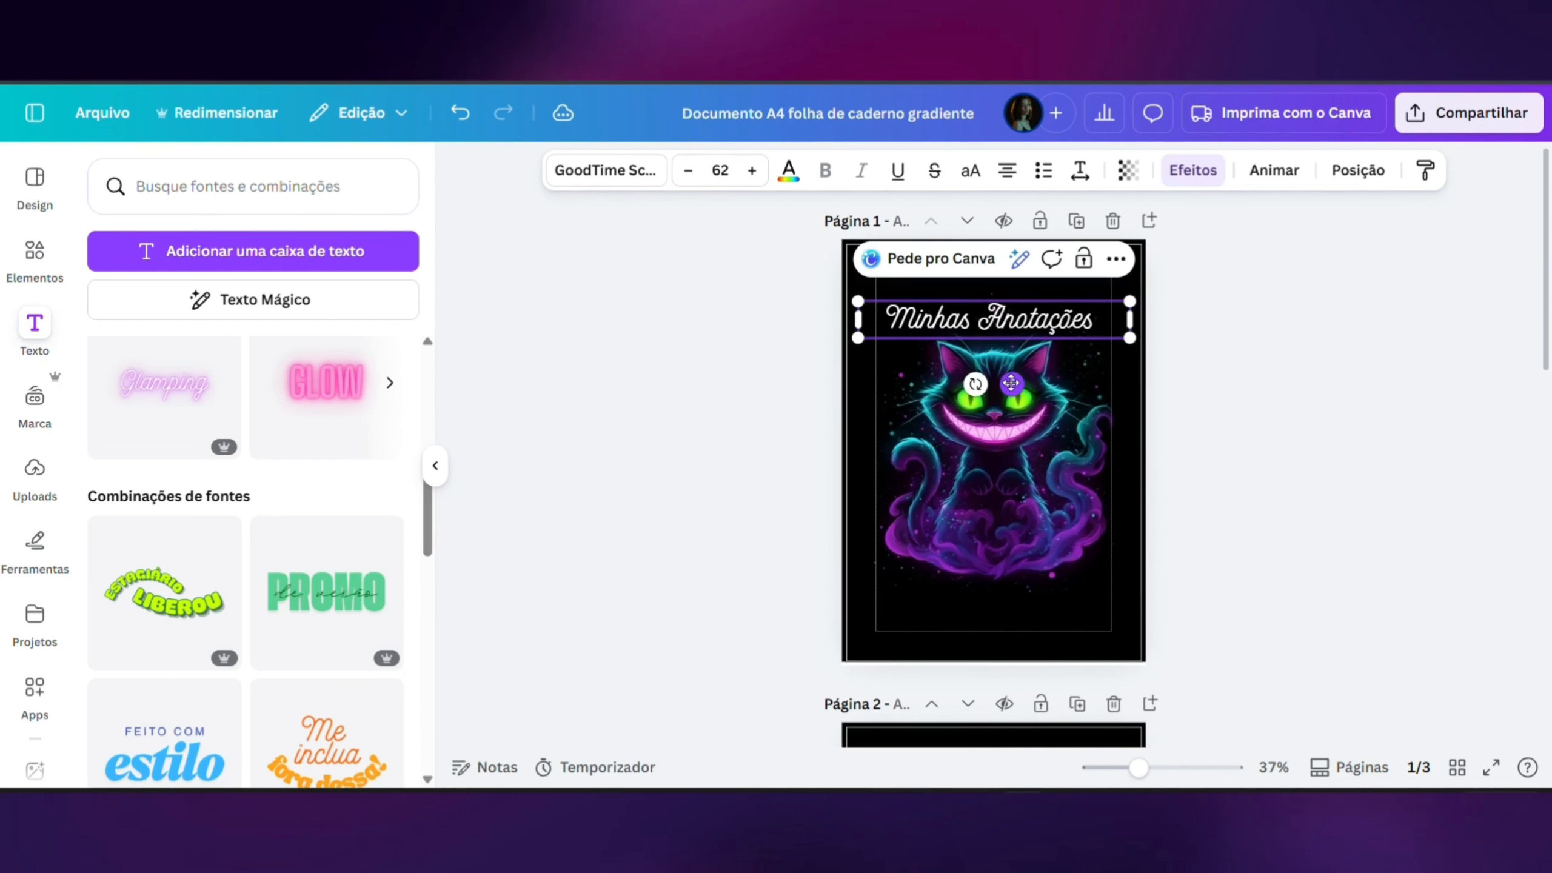
- Fit the "Minhas Anotações" text box to the inner margin's width, scaling the font to 65,7, and align it above the cat
drag(1132, 329, 1082, 328)
drag(992, 384, 1015, 375)
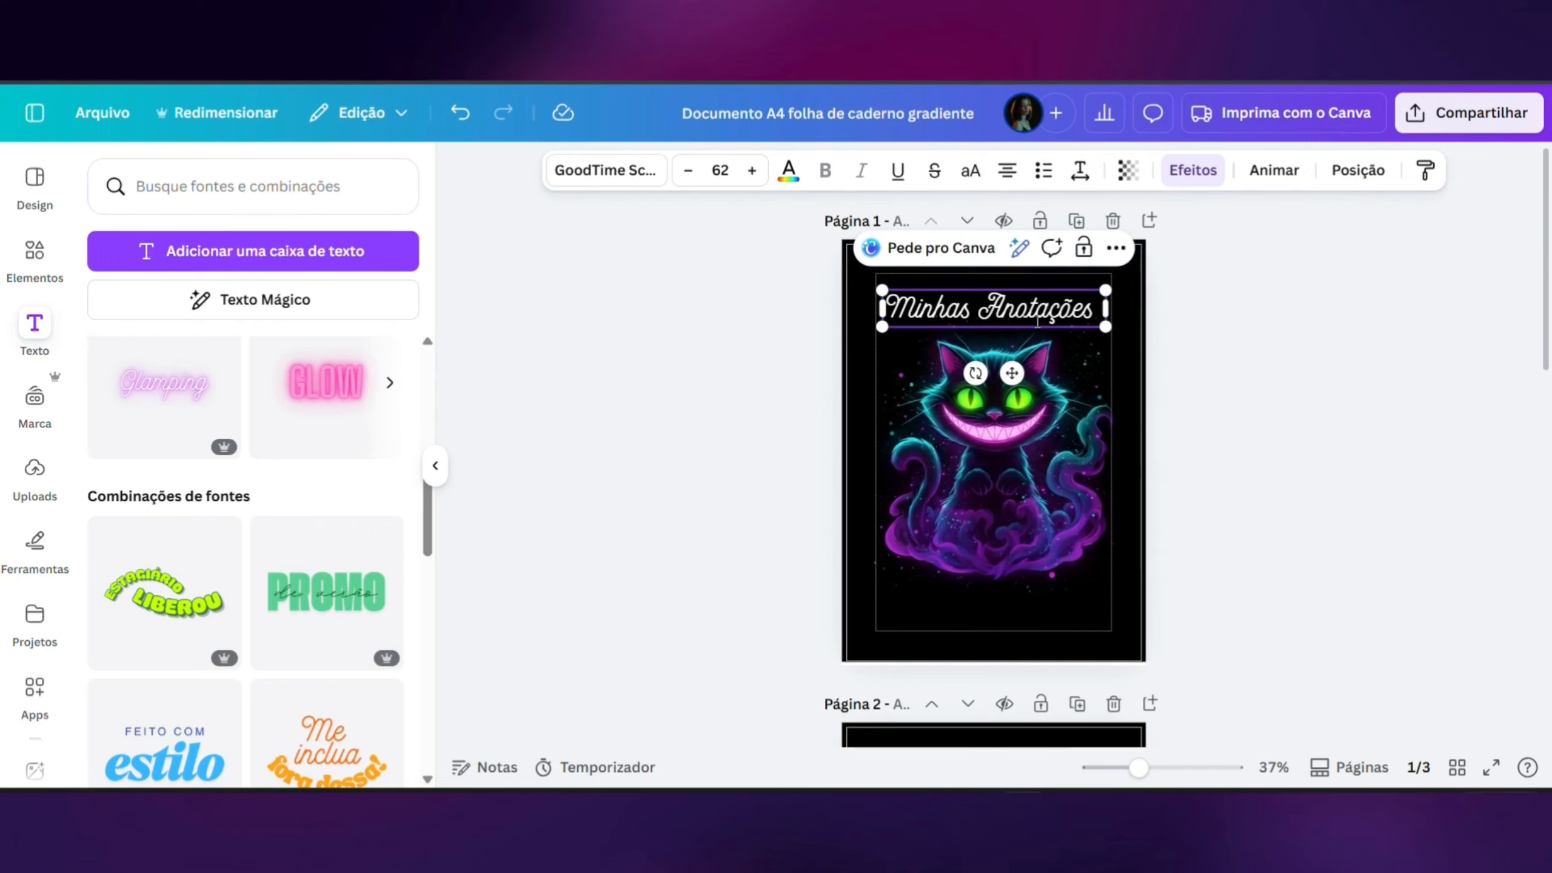
drag(1106, 328, 1112, 330)
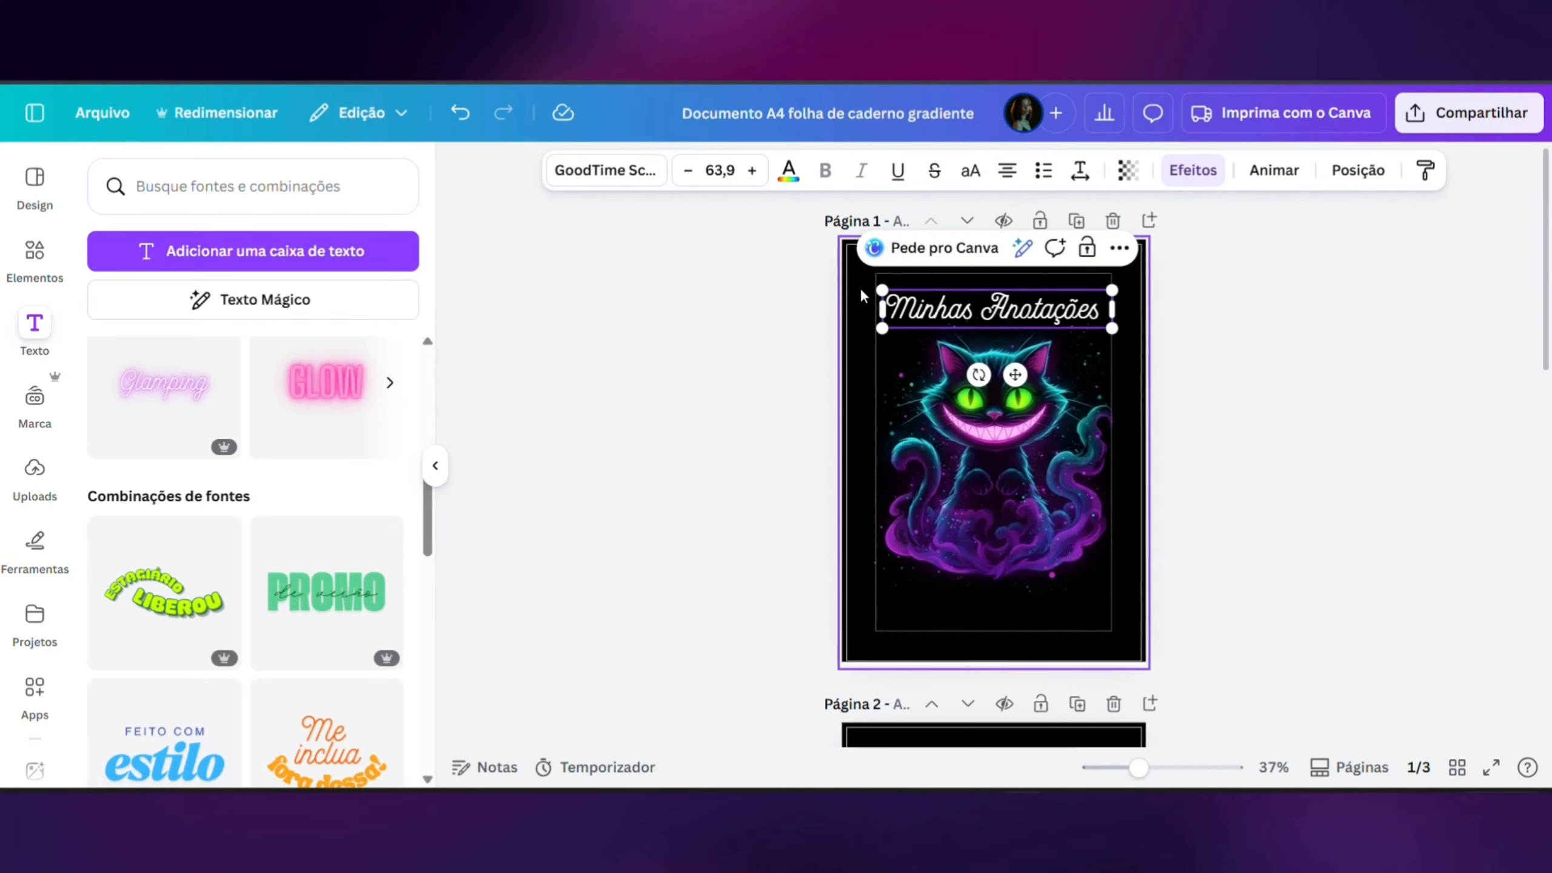
drag(882, 291, 875, 289)
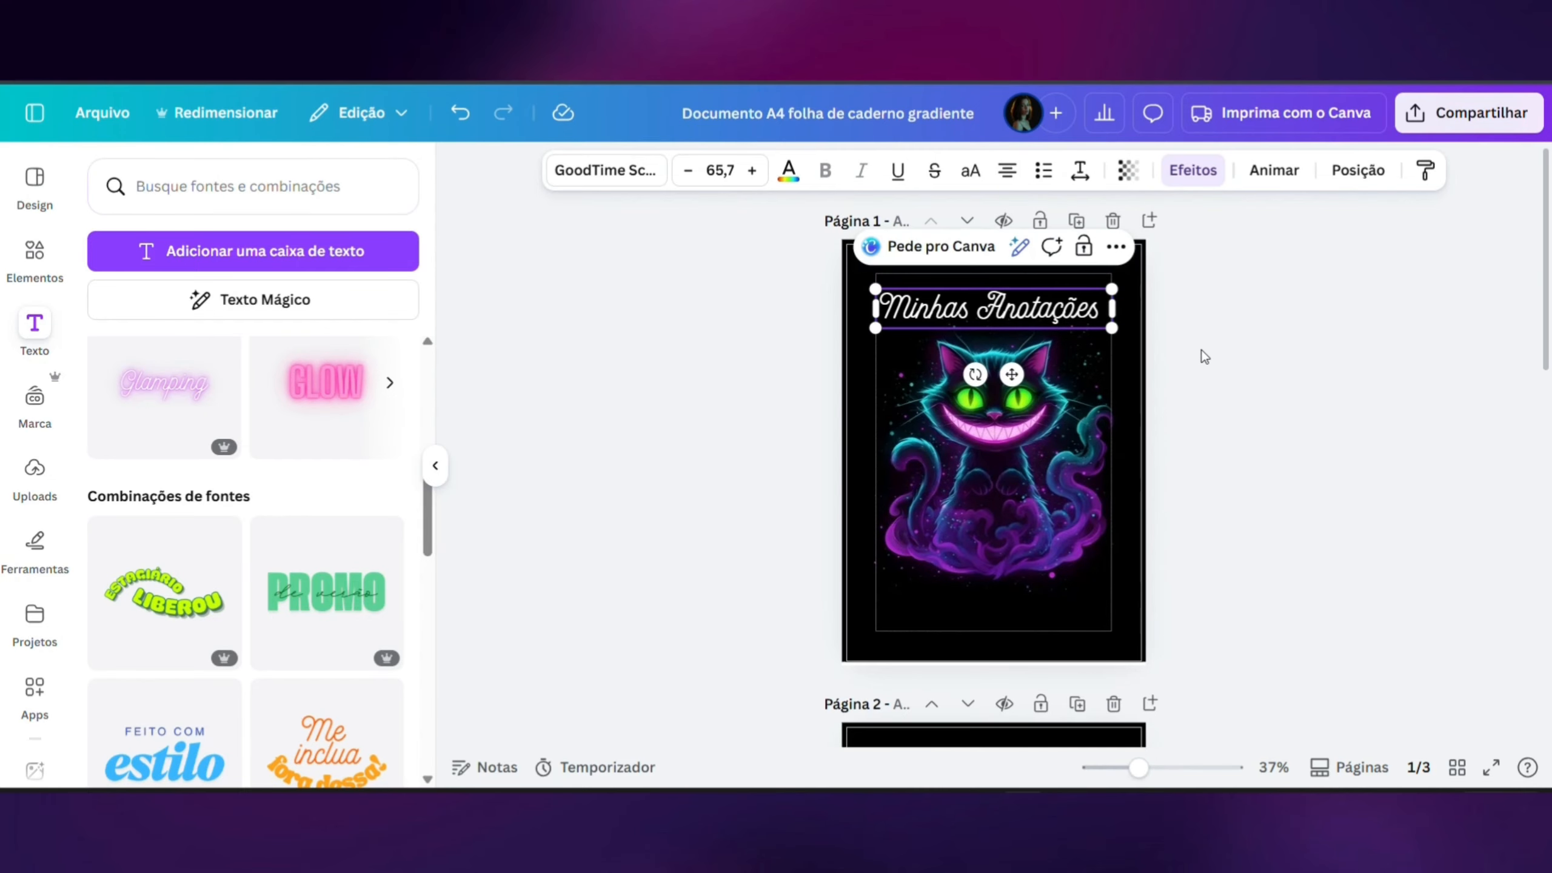
click(1202, 355)
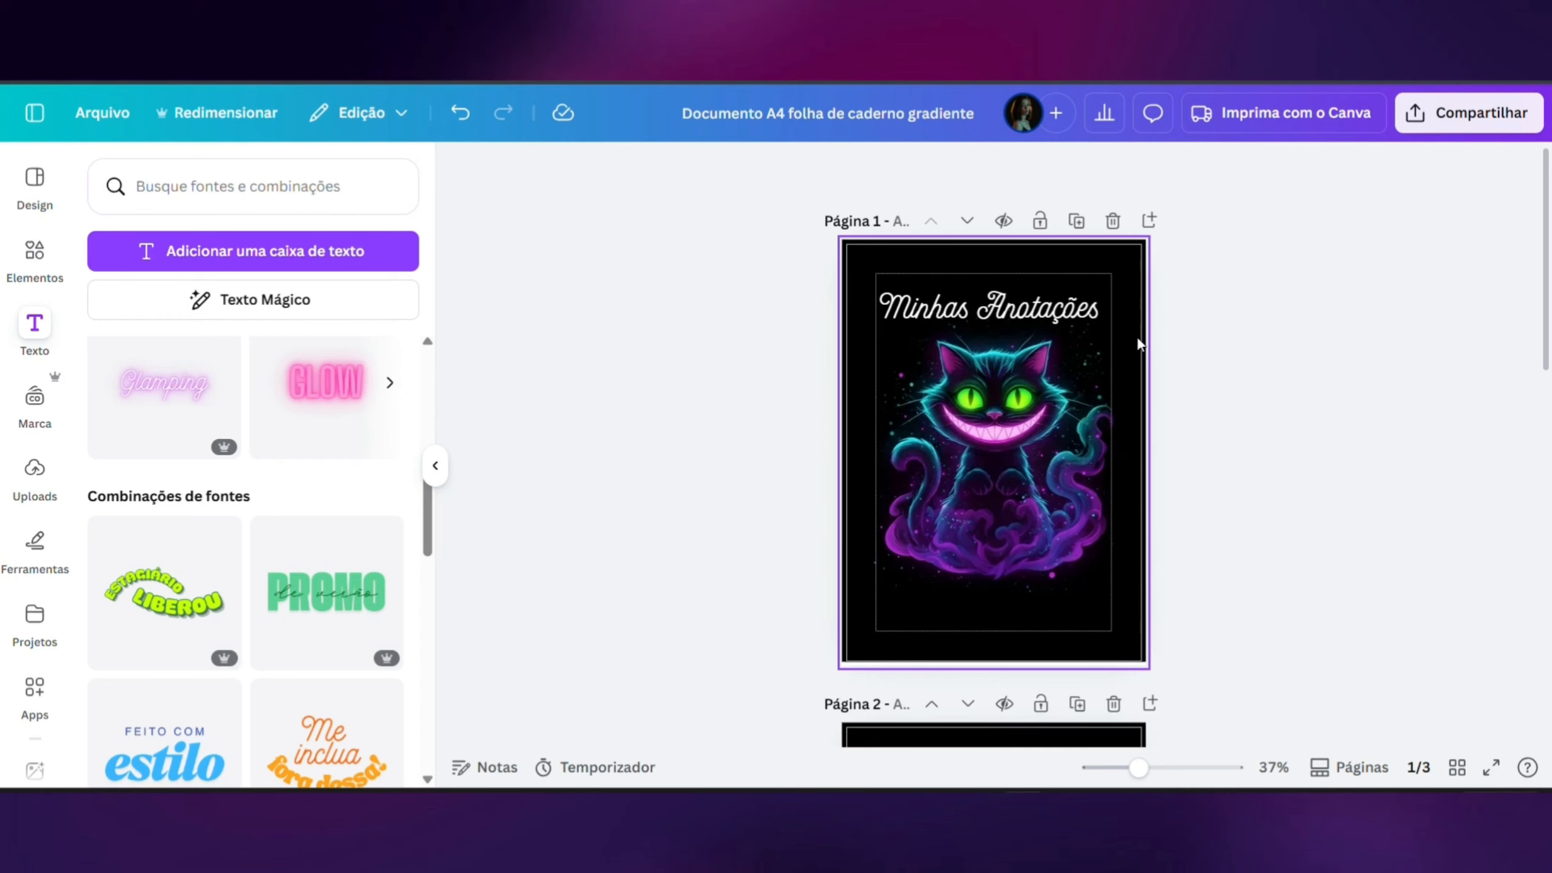
click(1072, 310)
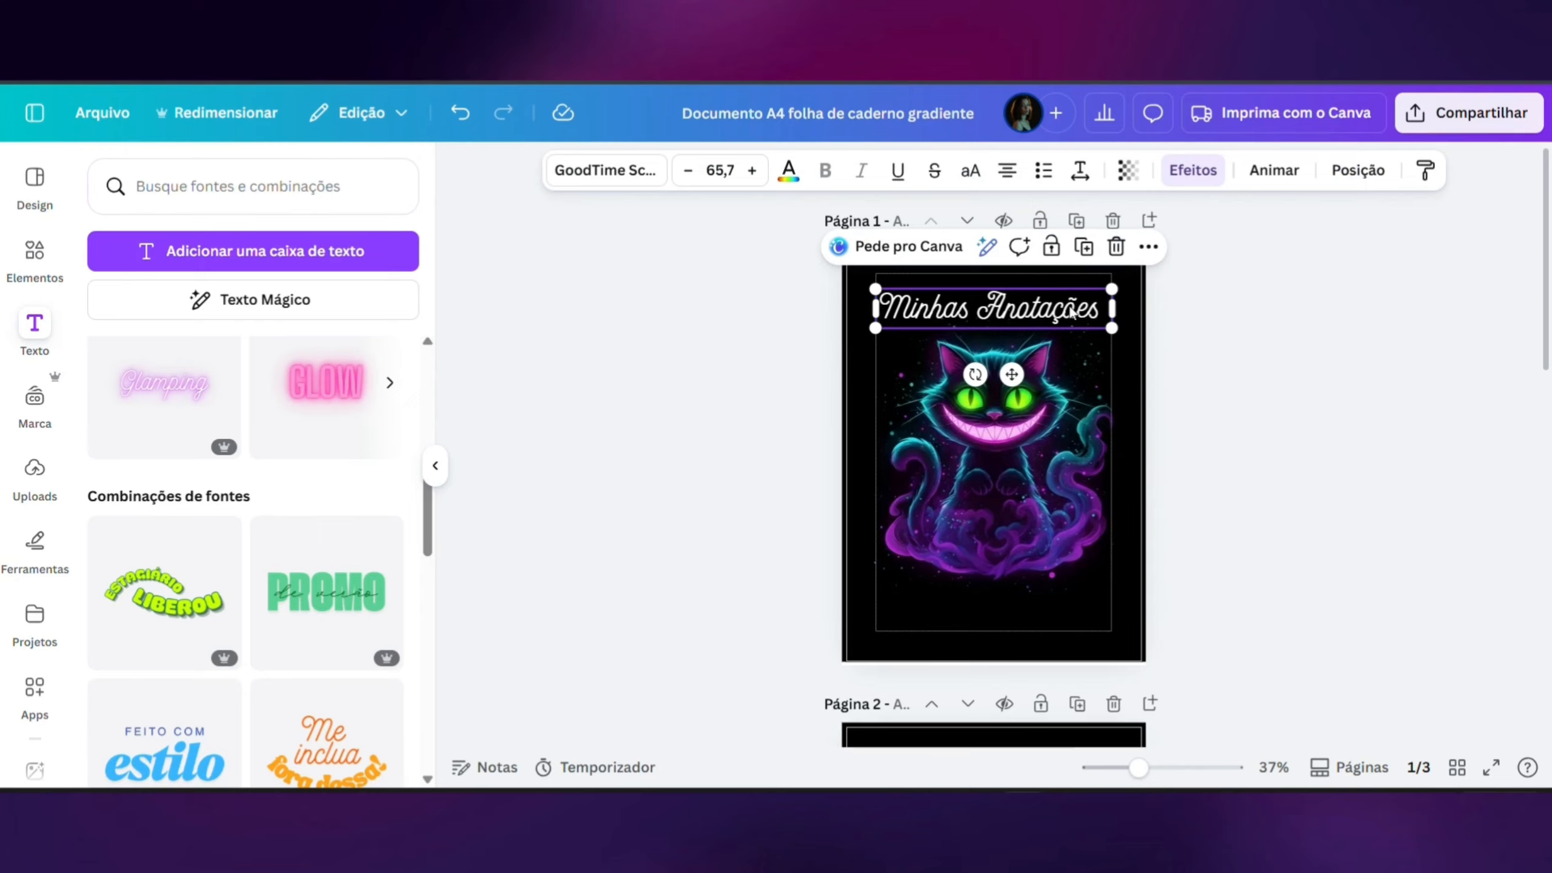
mouse_move(1012, 374)
mouse_down()
mouse_move(971, 375)
mouse_move(1013, 374)
mouse_up()
click(1176, 403)
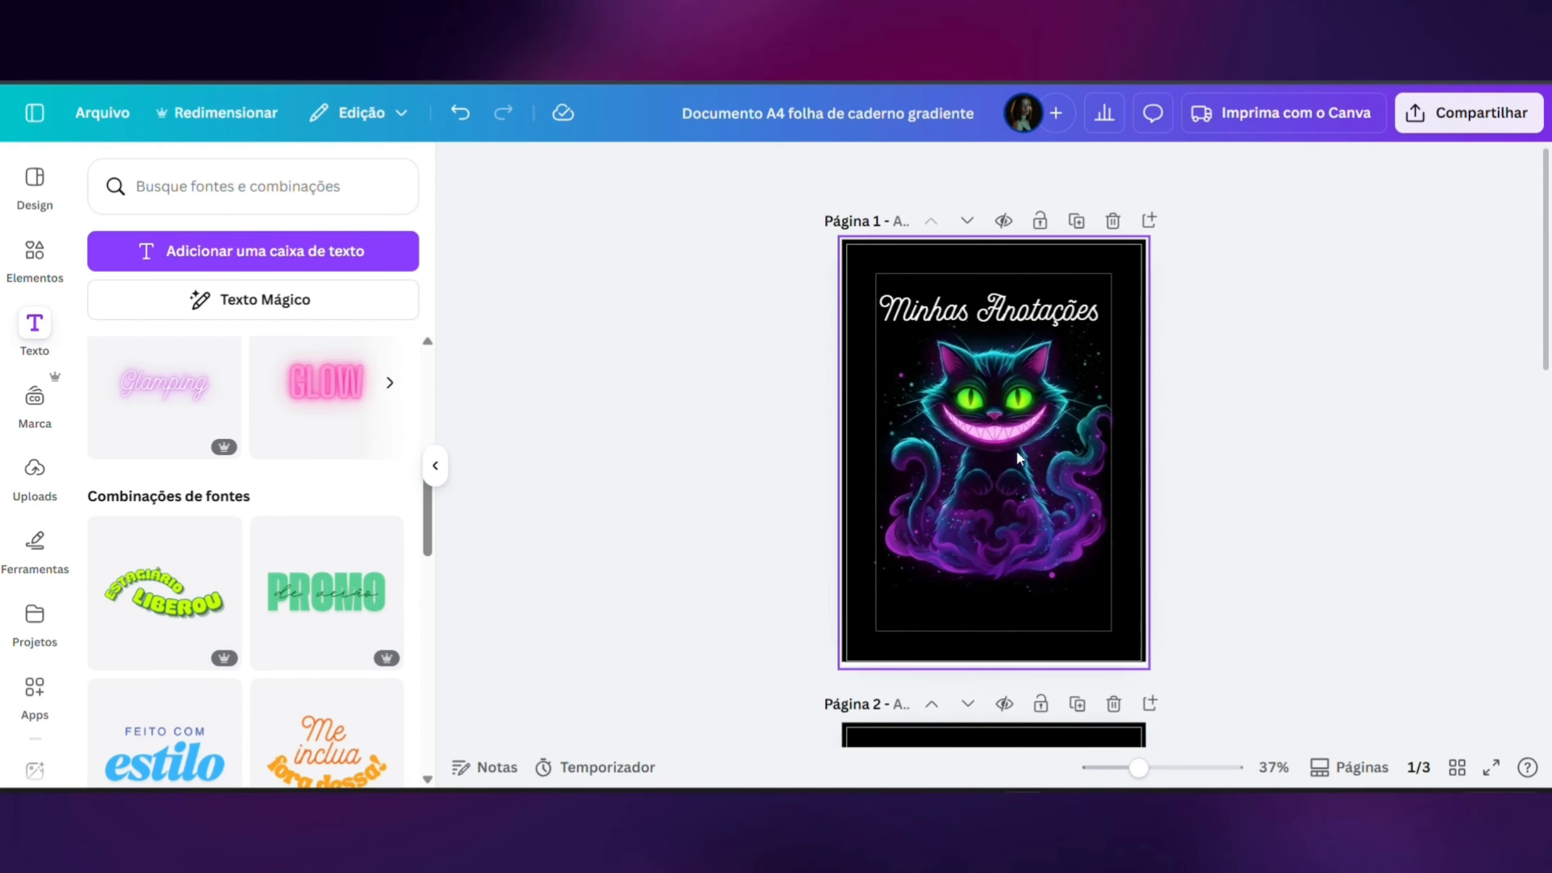
- Shift the cat background image slightly lower within the cover page so it clears the title
double_click(1016, 450)
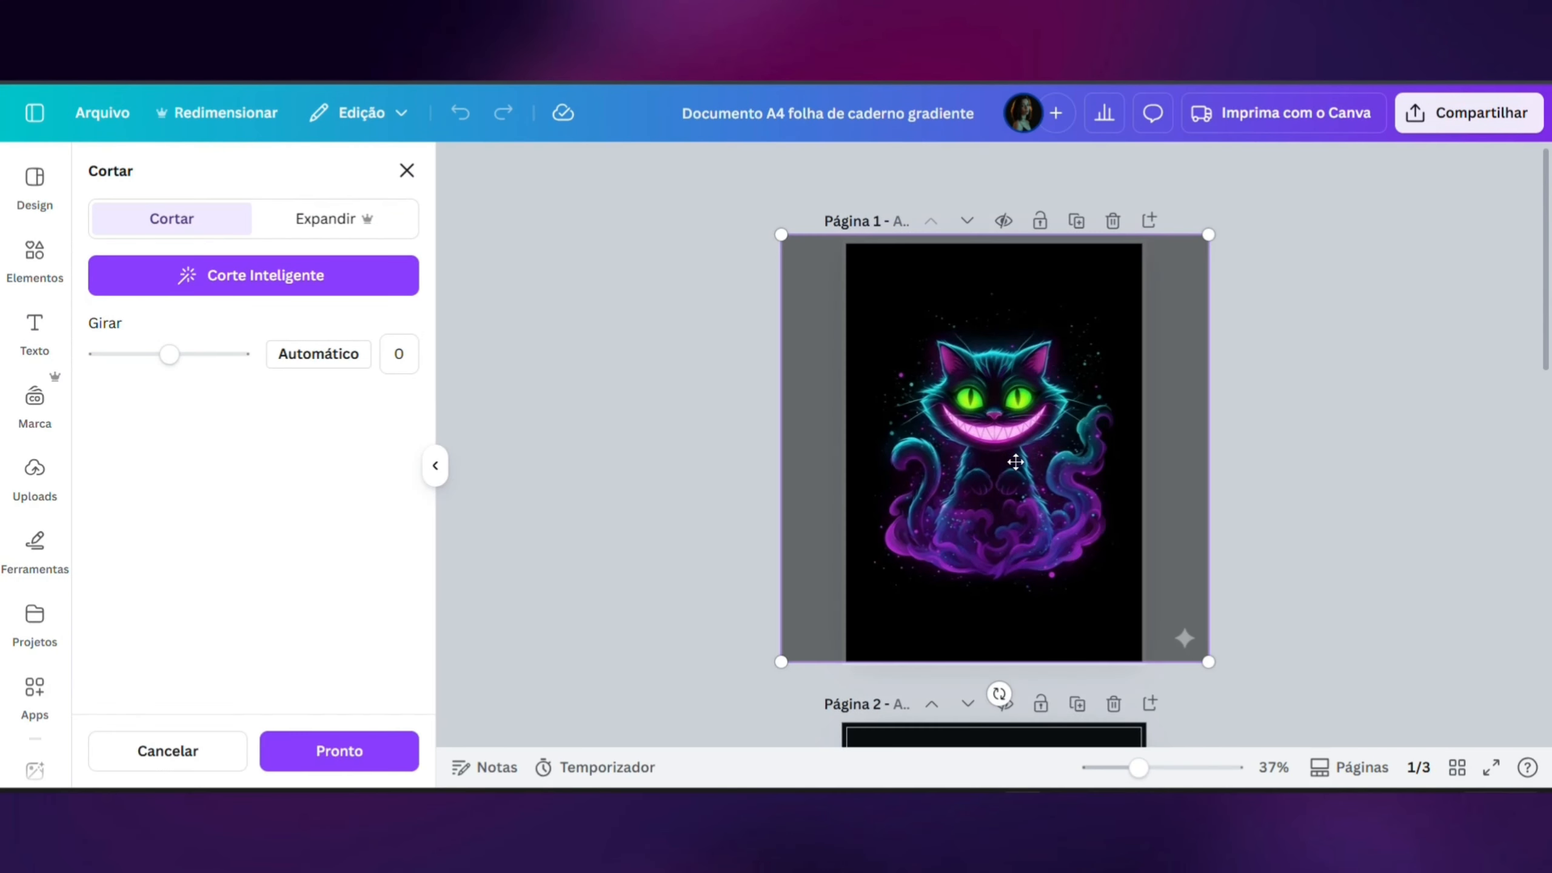
drag(1014, 458, 1015, 503)
click(1225, 483)
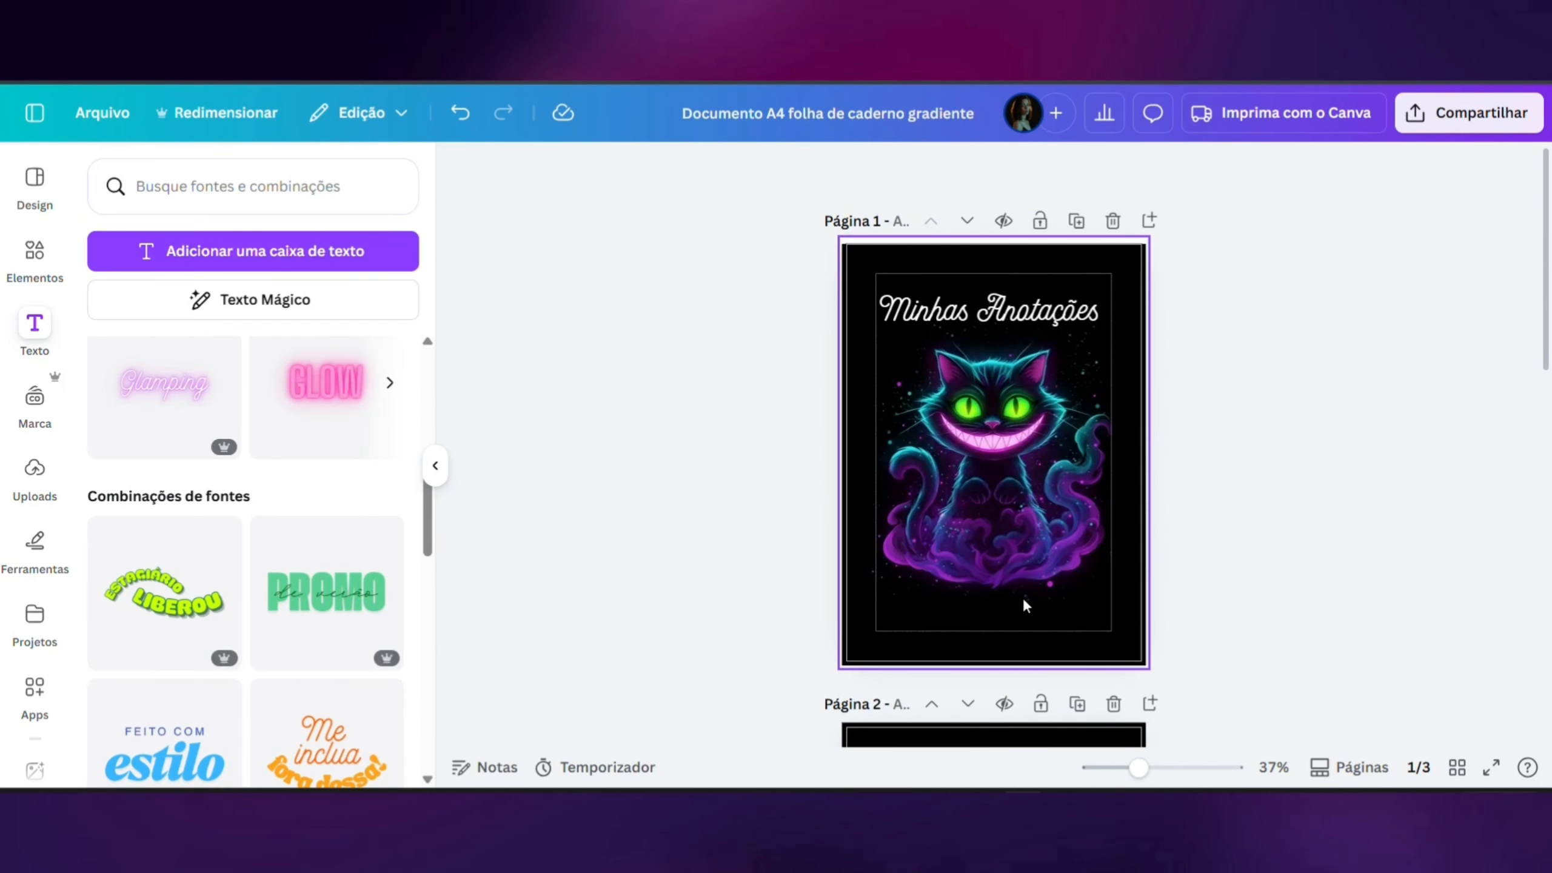
- Duplicate the lined page 2 in the page overview
scroll(1021, 575, down, 5)
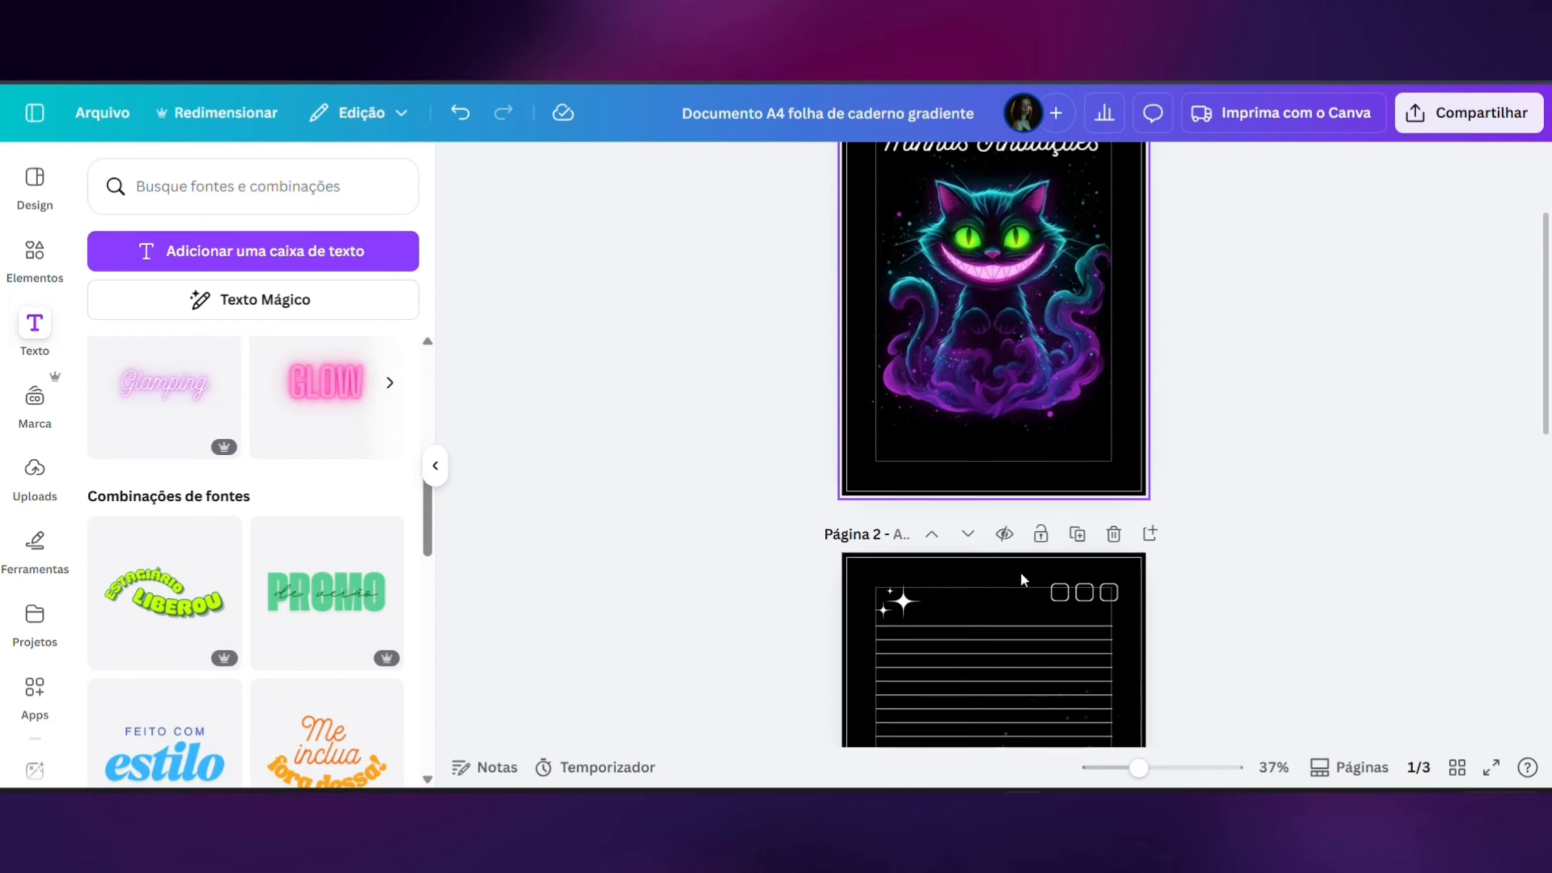
scroll(1021, 575, down, 5)
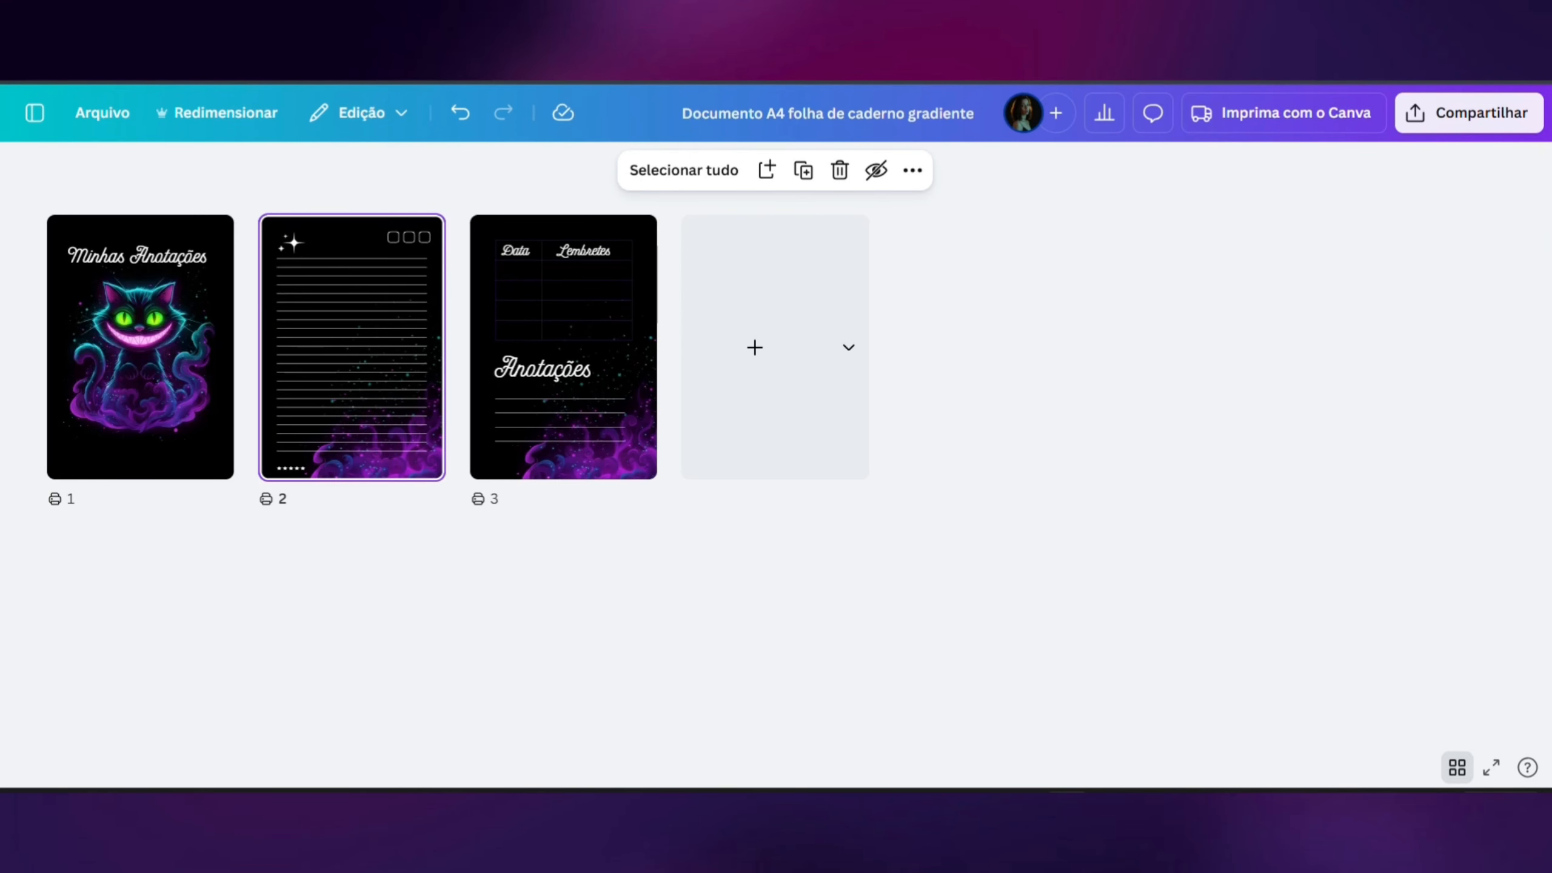
click(803, 171)
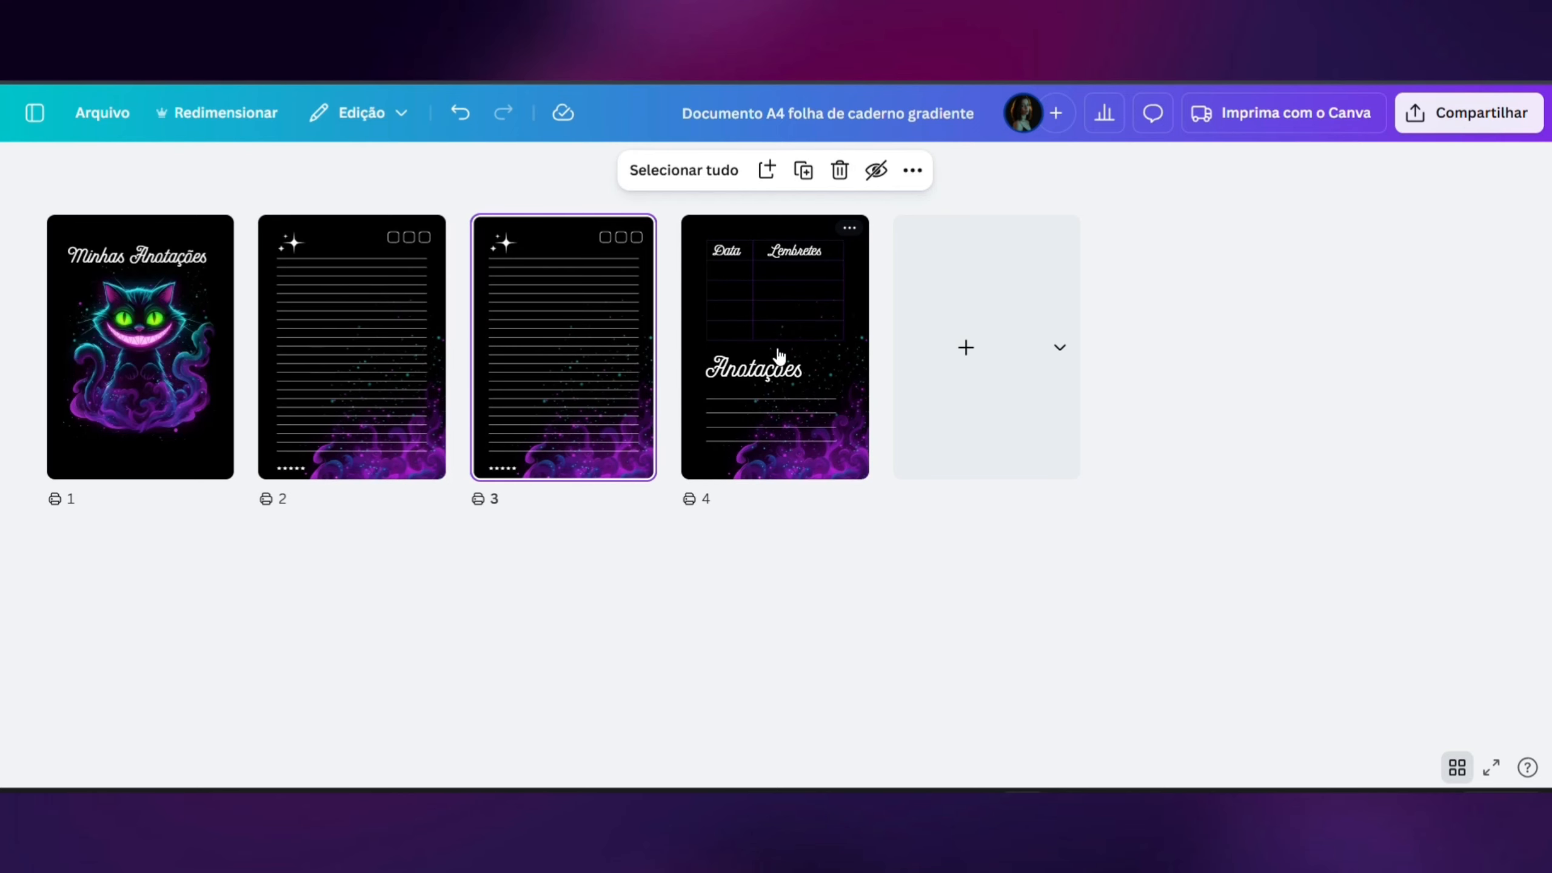
- Select the two lined pages and the reminders page as a set and duplicate them repeatedly, filling the notebook to 62 pages
drag(321, 561, 825, 379)
click(804, 170)
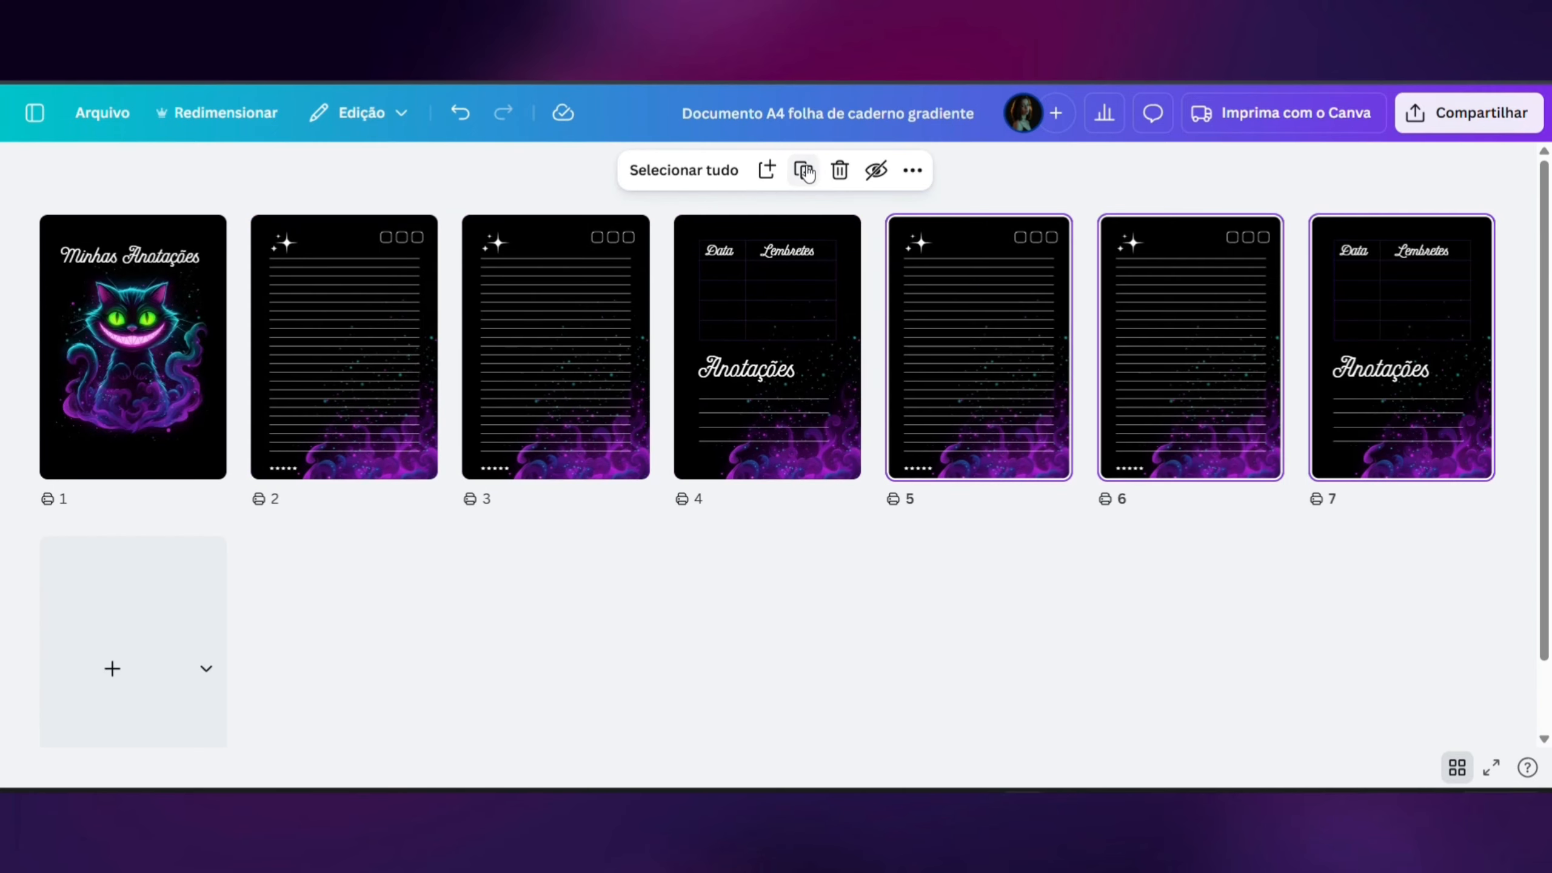
click(804, 170)
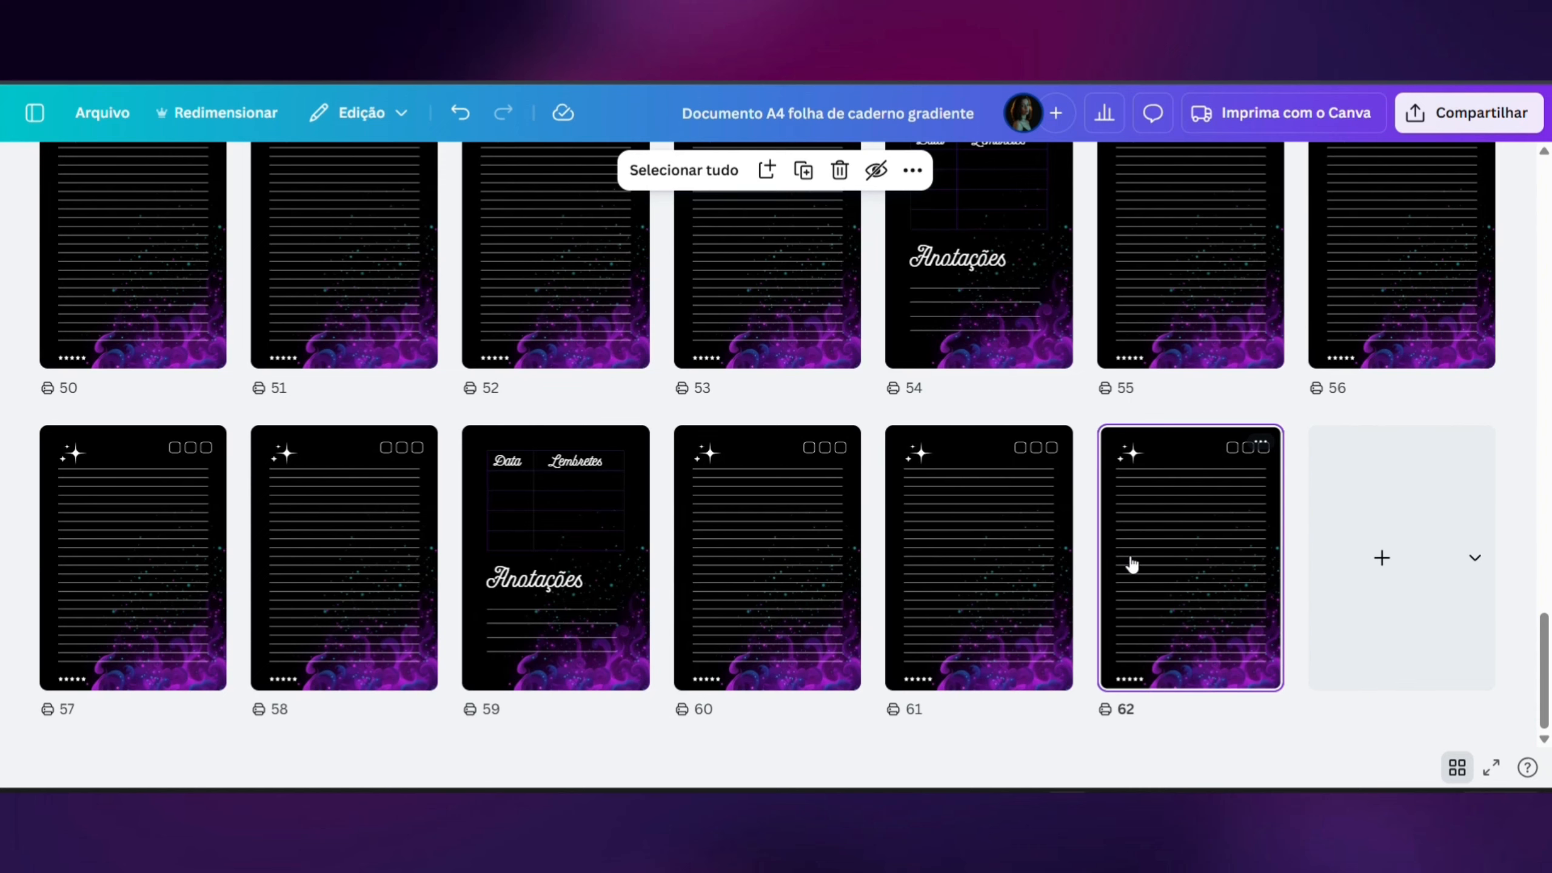
- Delete the last lined page, page 62, and add a blank page in its place
scroll(1128, 560, up, 8)
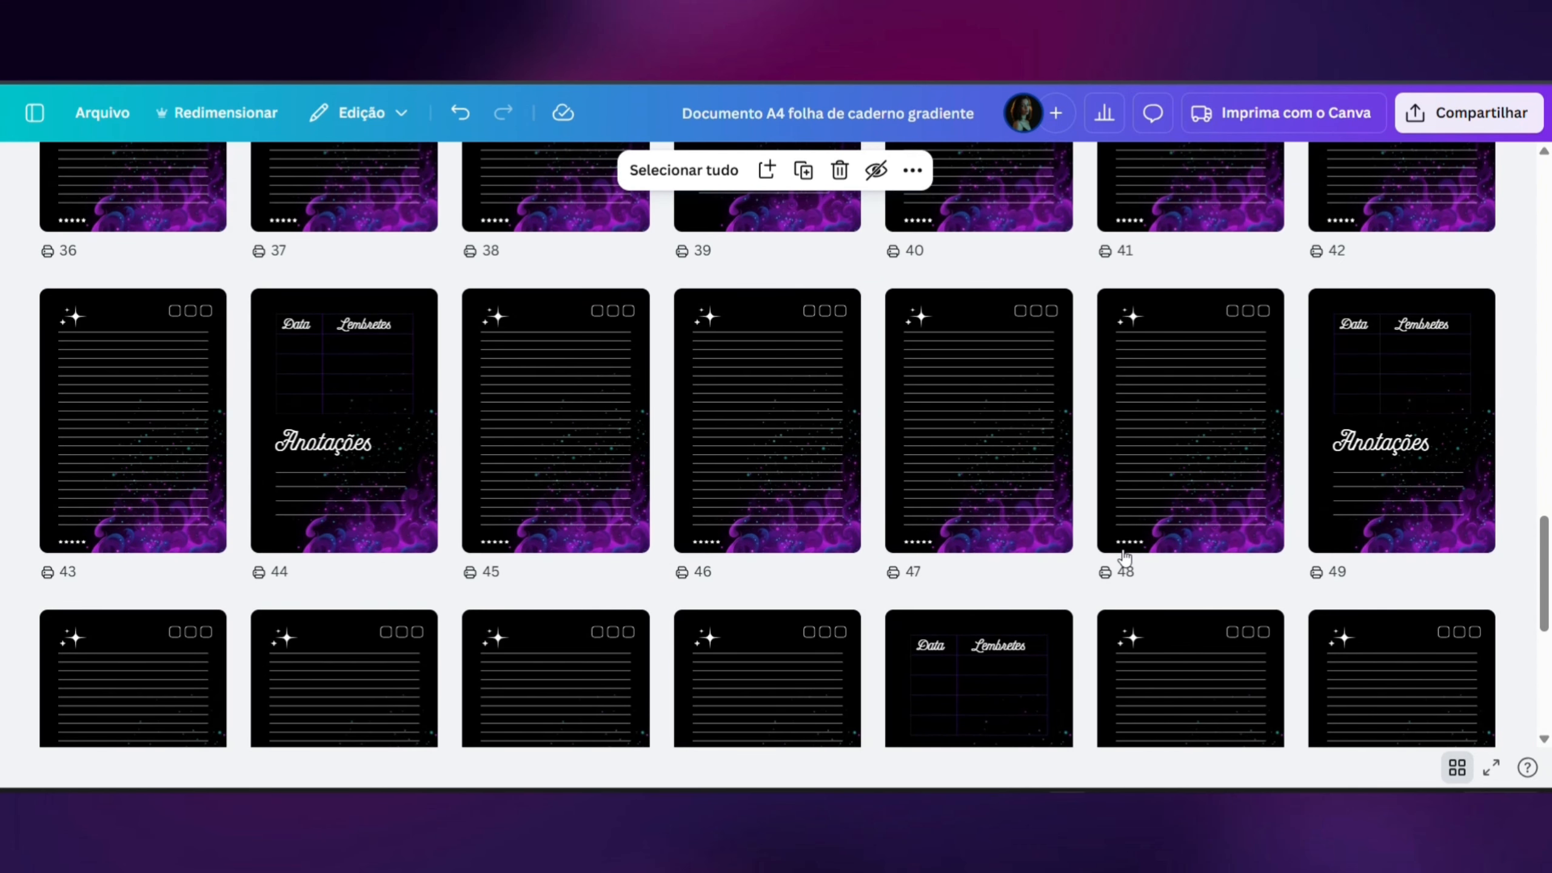
scroll(1124, 558, down, 8)
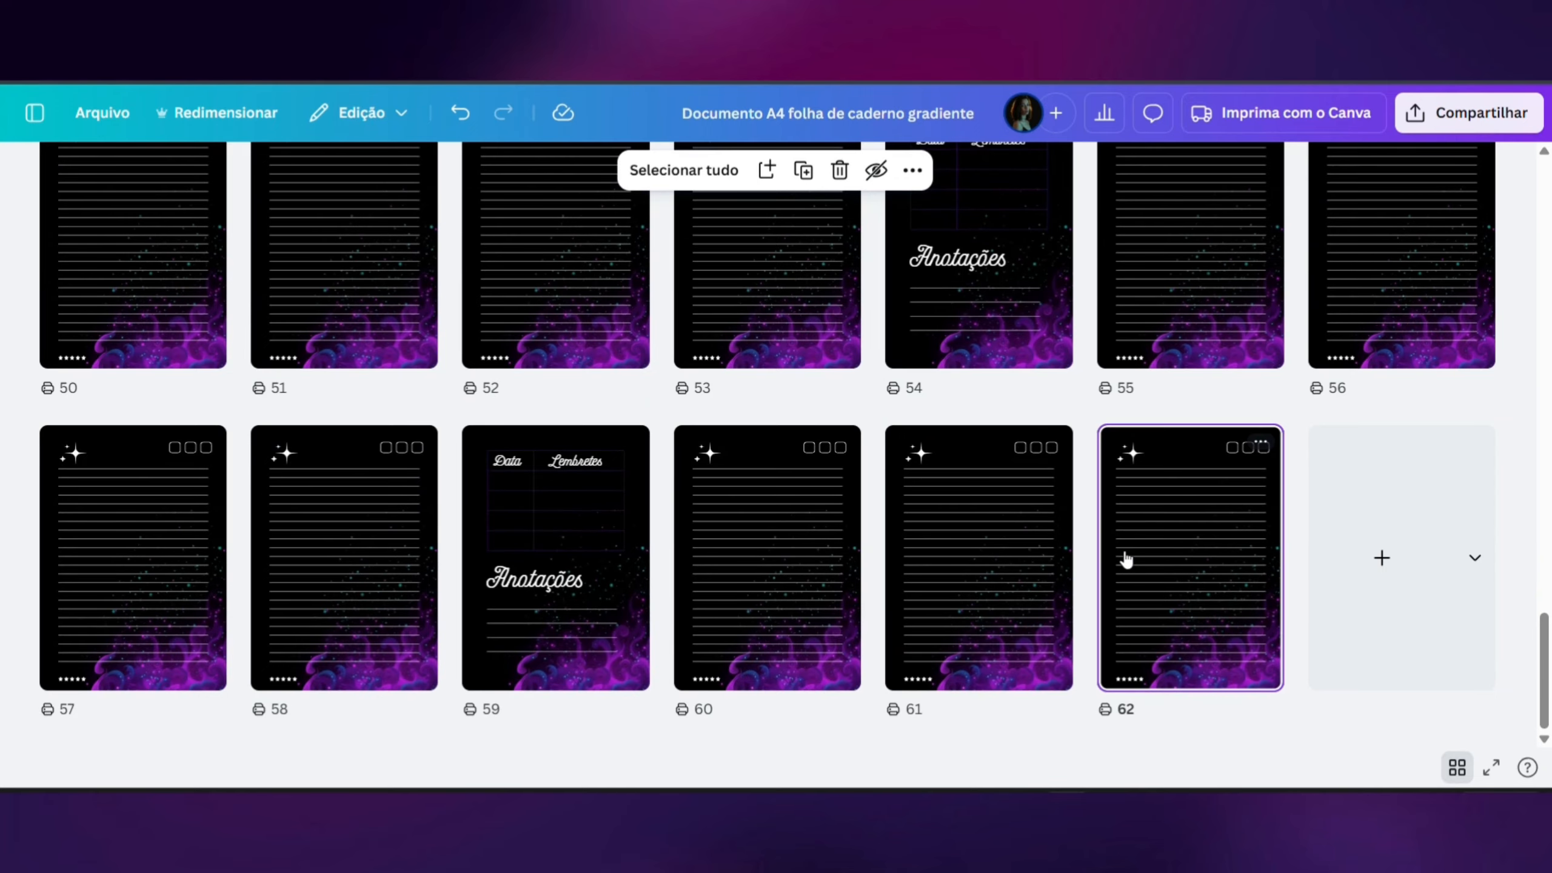
click(840, 169)
click(1137, 523)
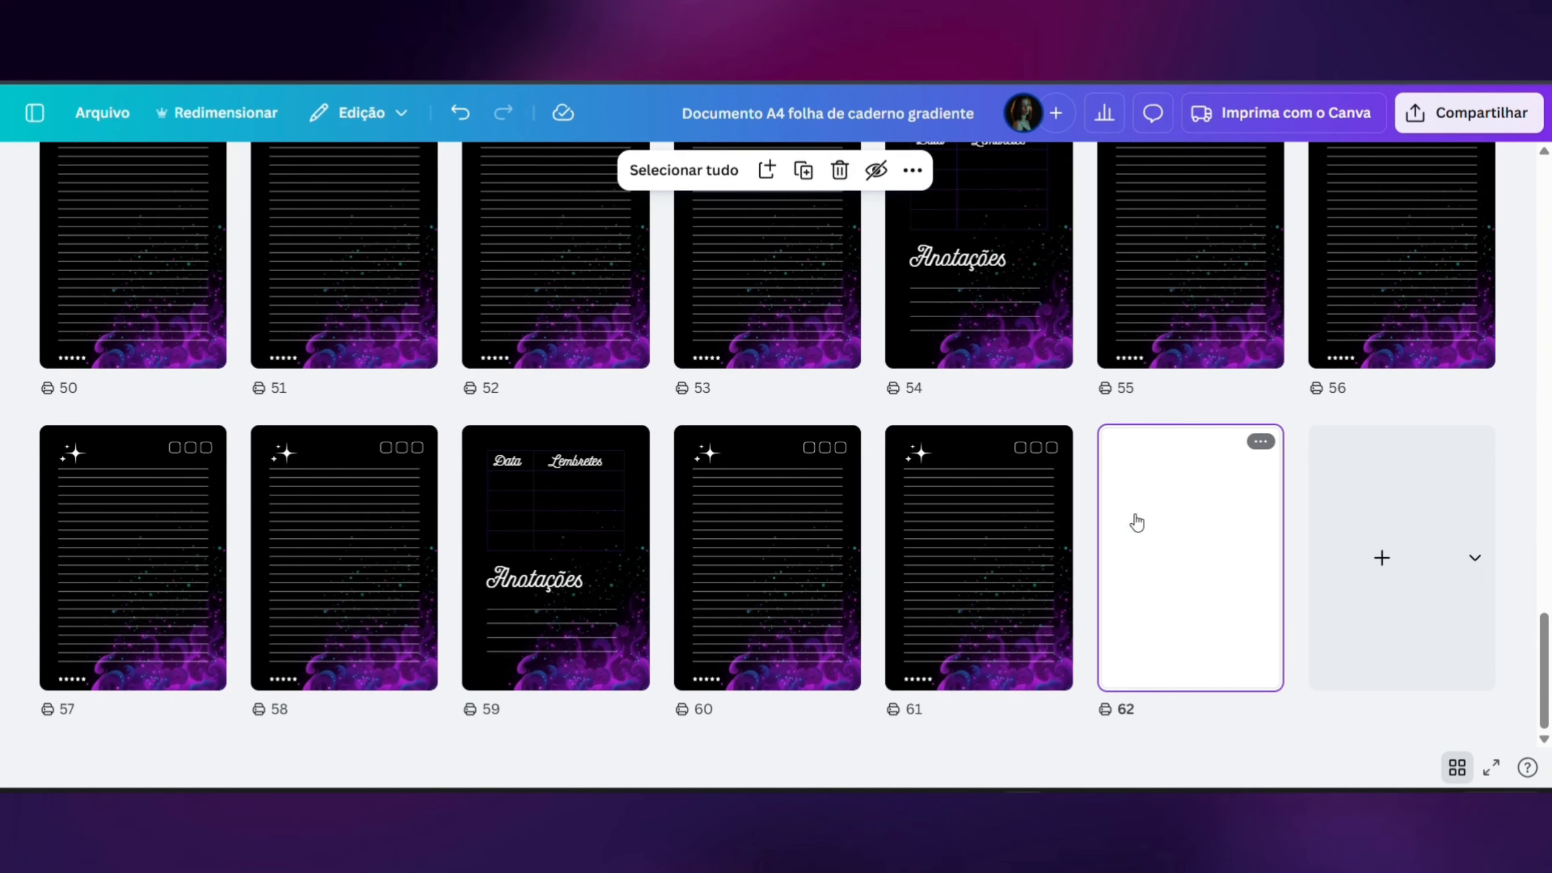
- Open the blank page 62, paste the purple smoke image onto it and set the image as the page background
click(1457, 768)
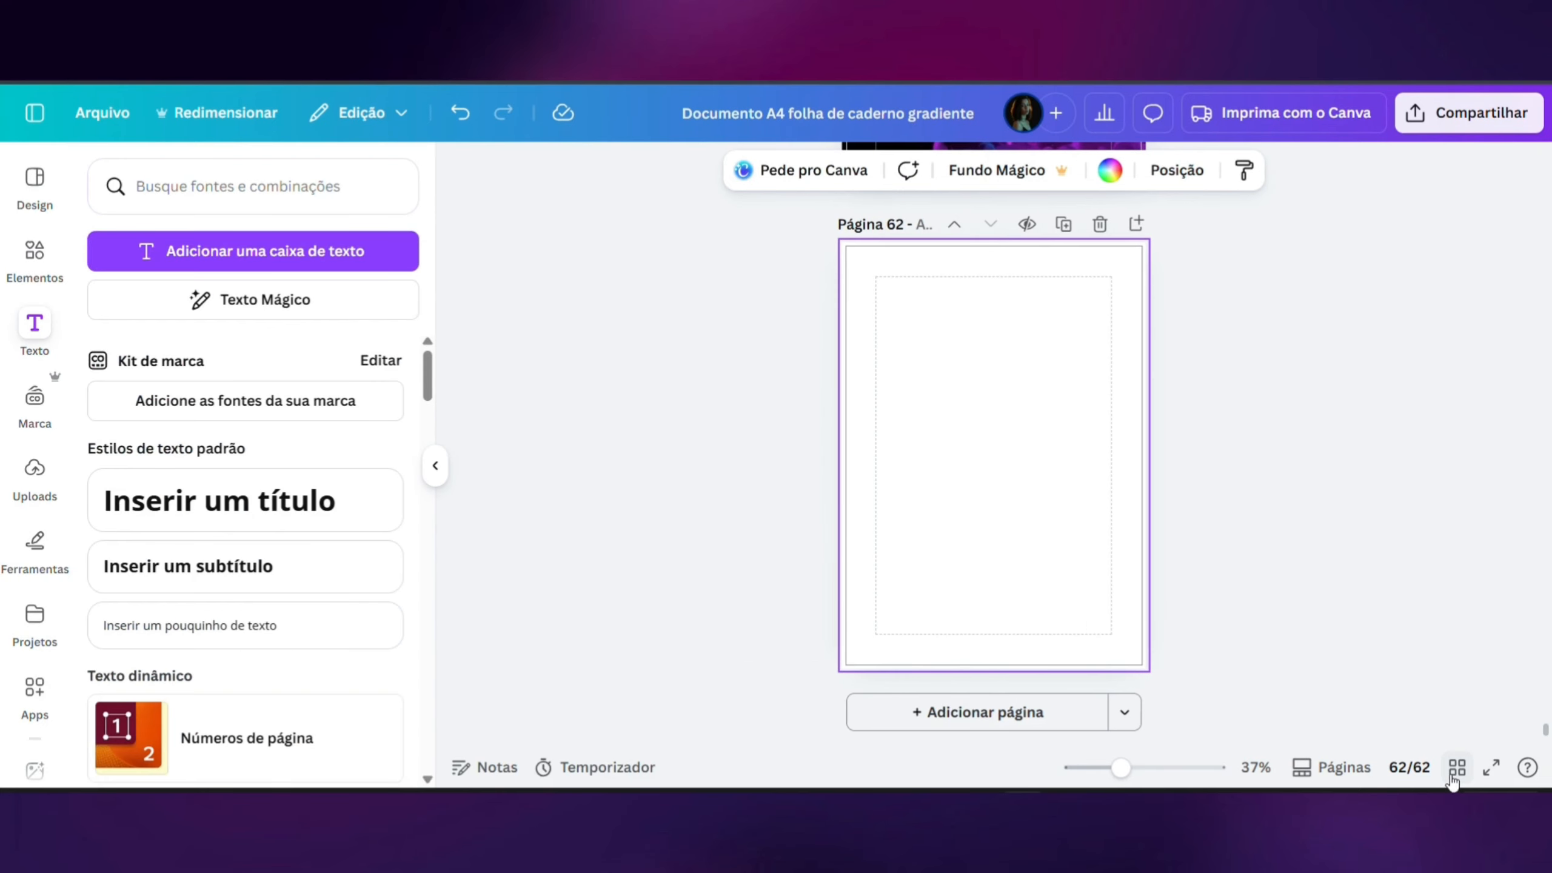
key(ctrl+v)
click(435, 464)
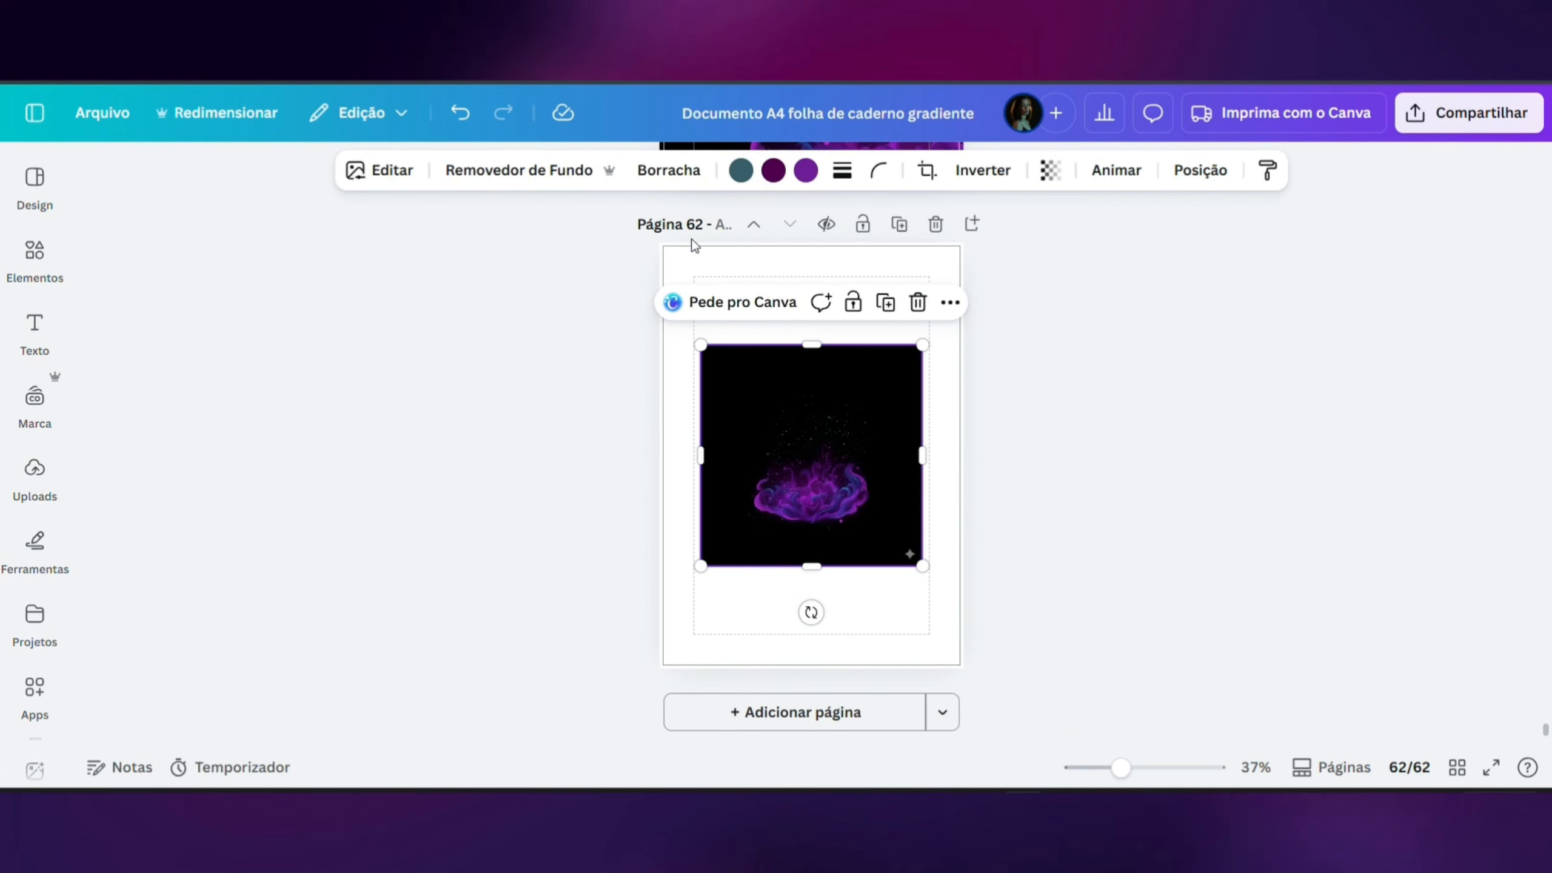
right_click(784, 480)
click(842, 668)
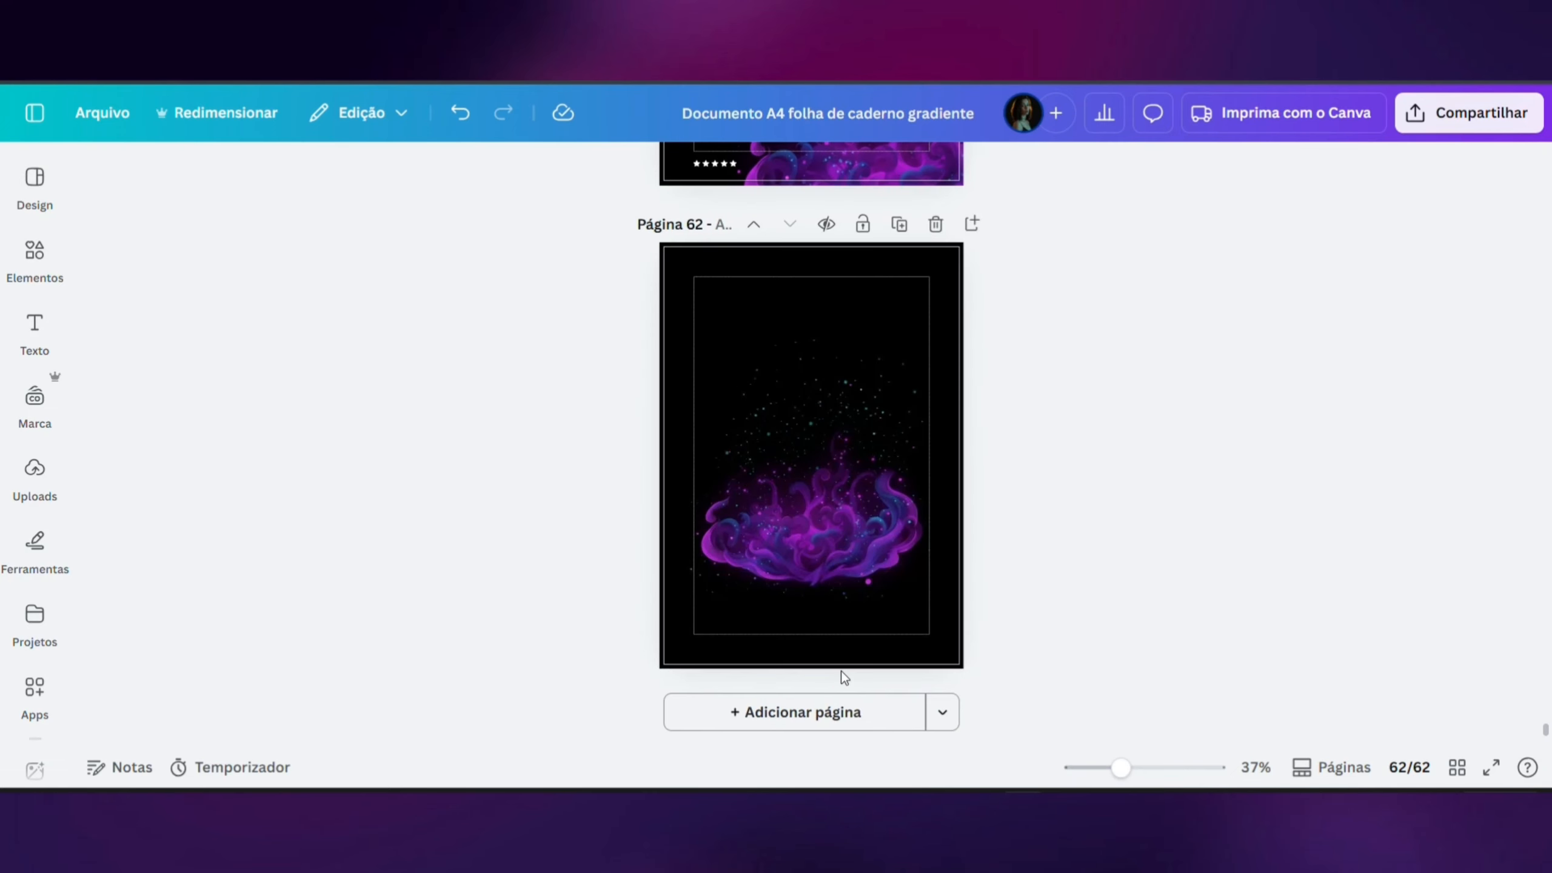
- Enlarge the smoke background within its crop on page 62 and reposition it so the smoke sits centred near the page's lower edge
click(810, 470)
double_click(813, 468)
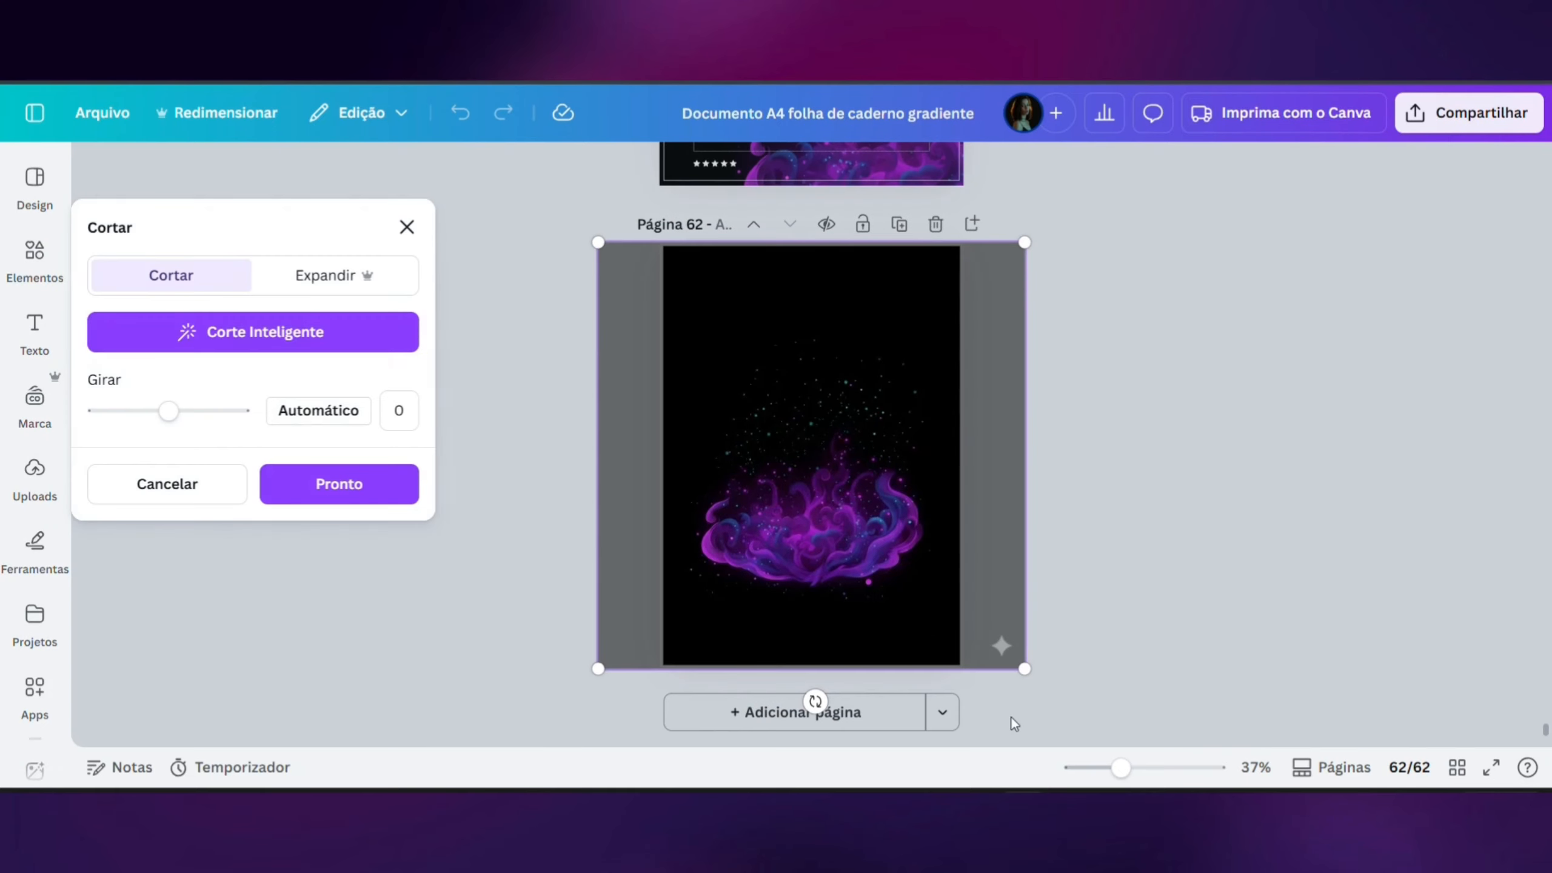
drag(1021, 668, 1091, 729)
drag(989, 608, 960, 607)
click(1117, 583)
click(1112, 586)
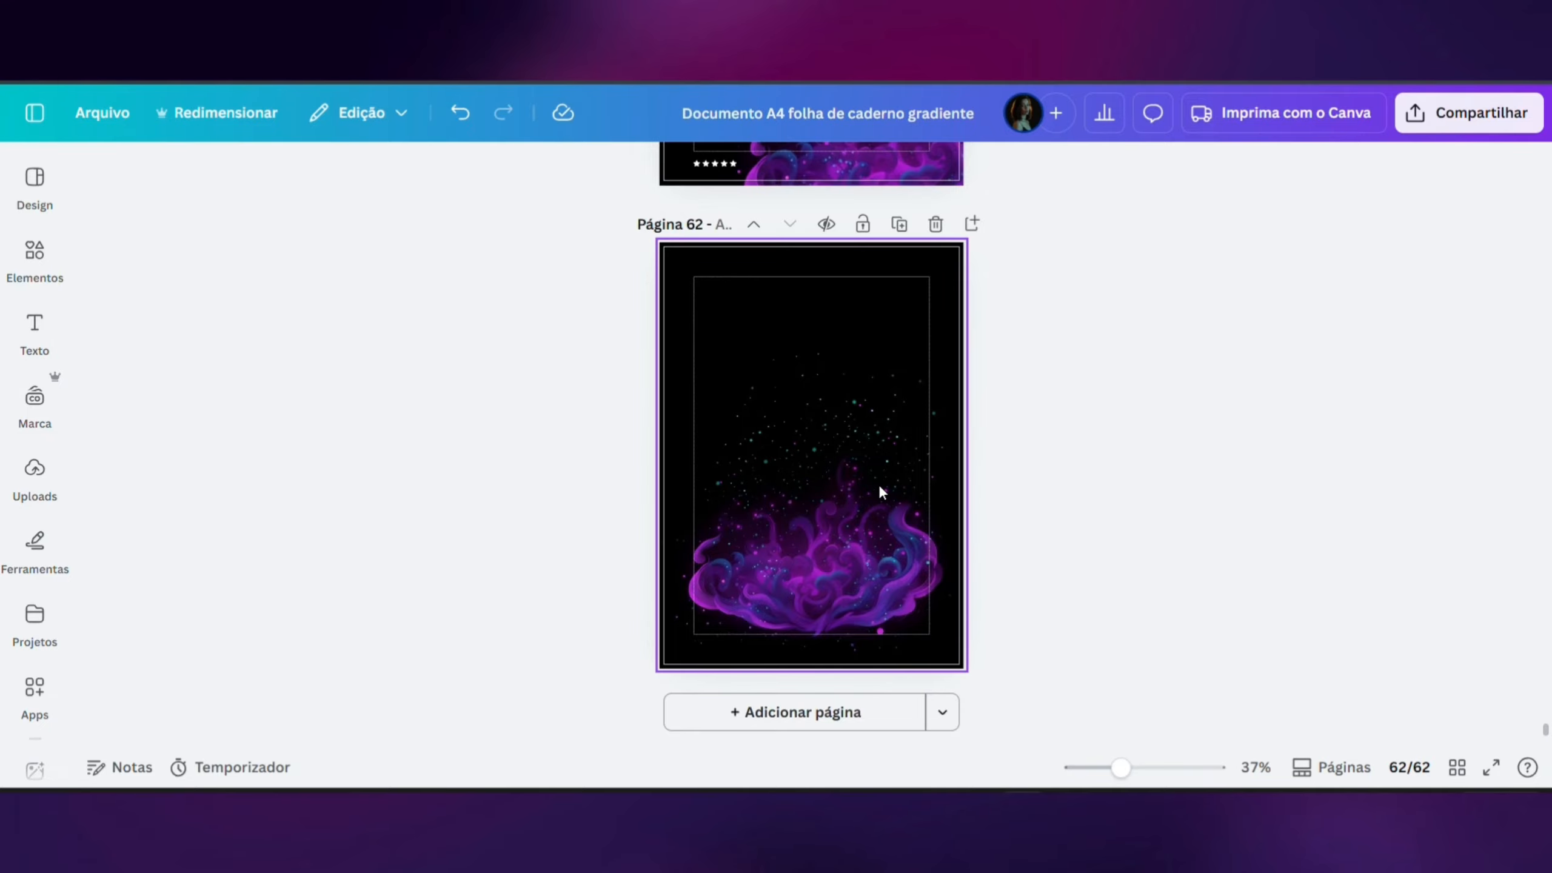
- Review the notebook's pages in the grid overview, starting from the cover
scroll(876, 481, up, 10)
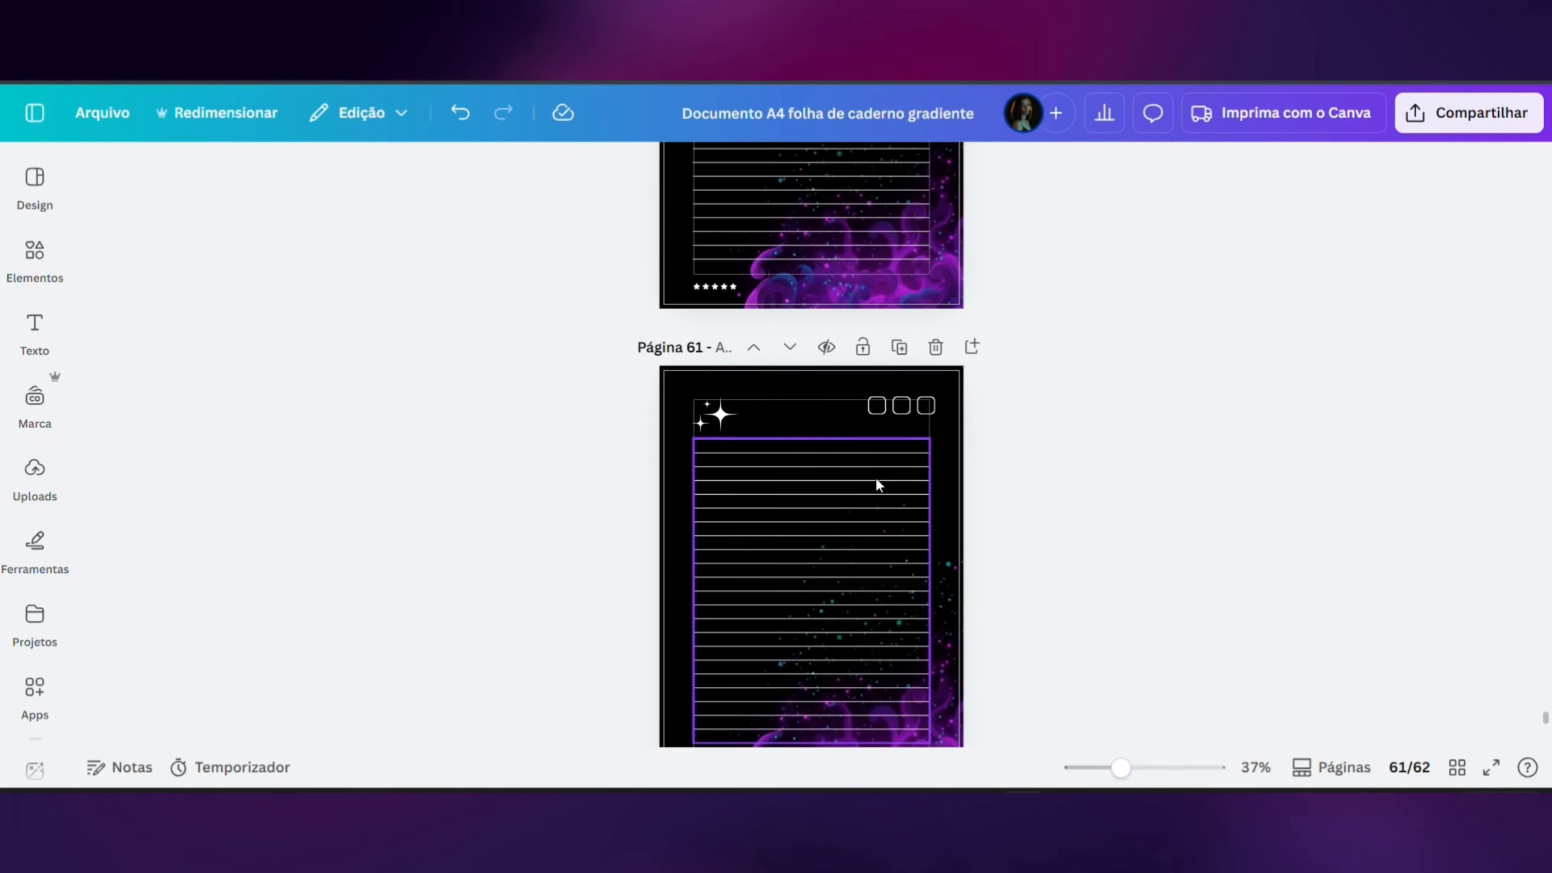
click(1459, 770)
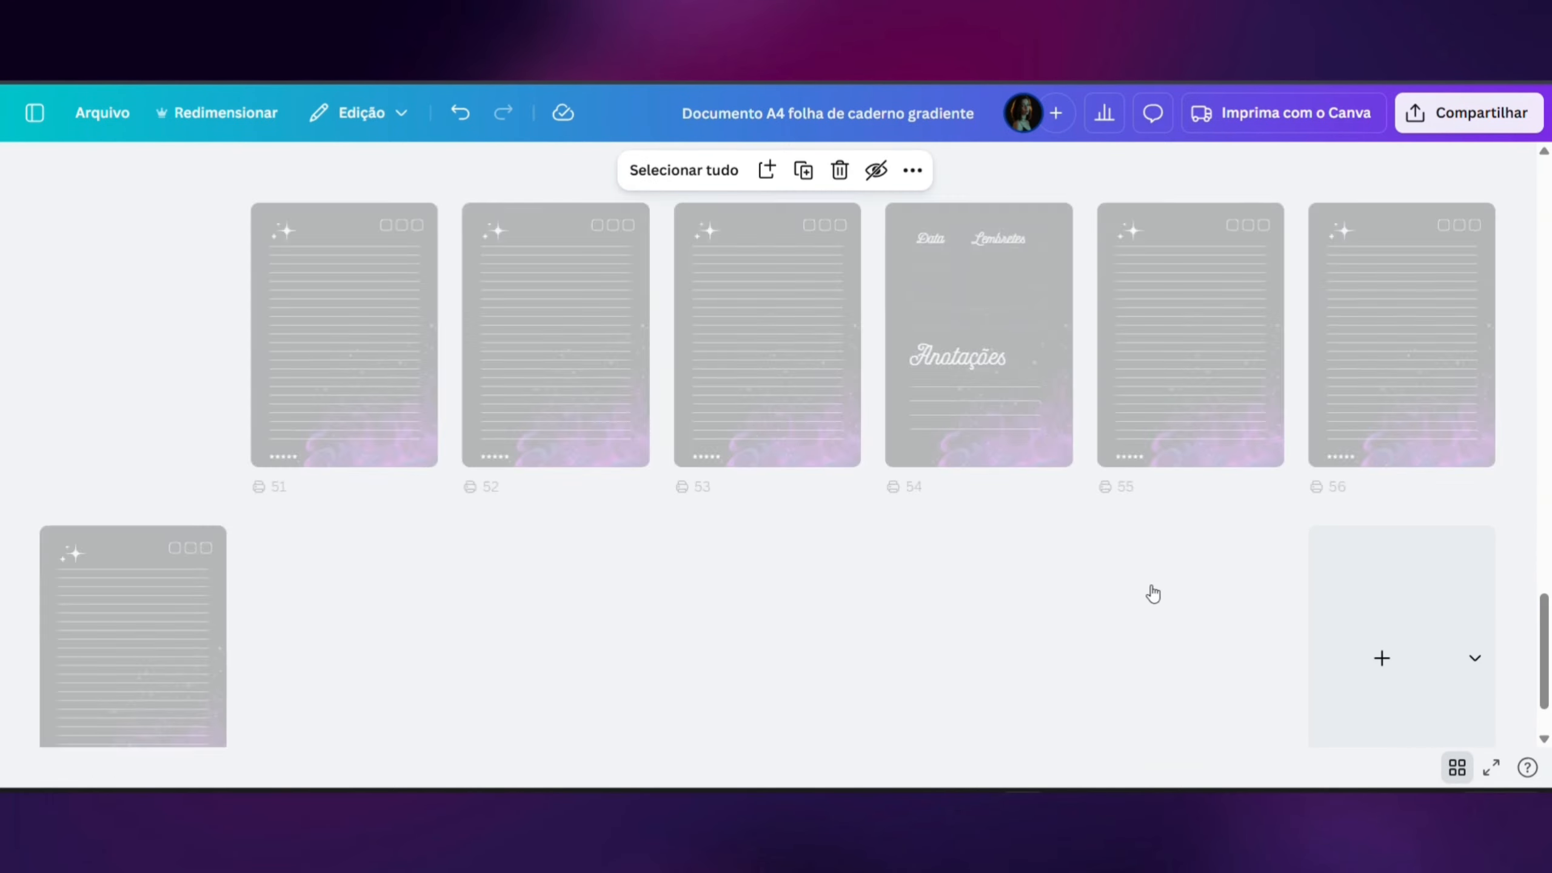
scroll(1132, 586, up, 20)
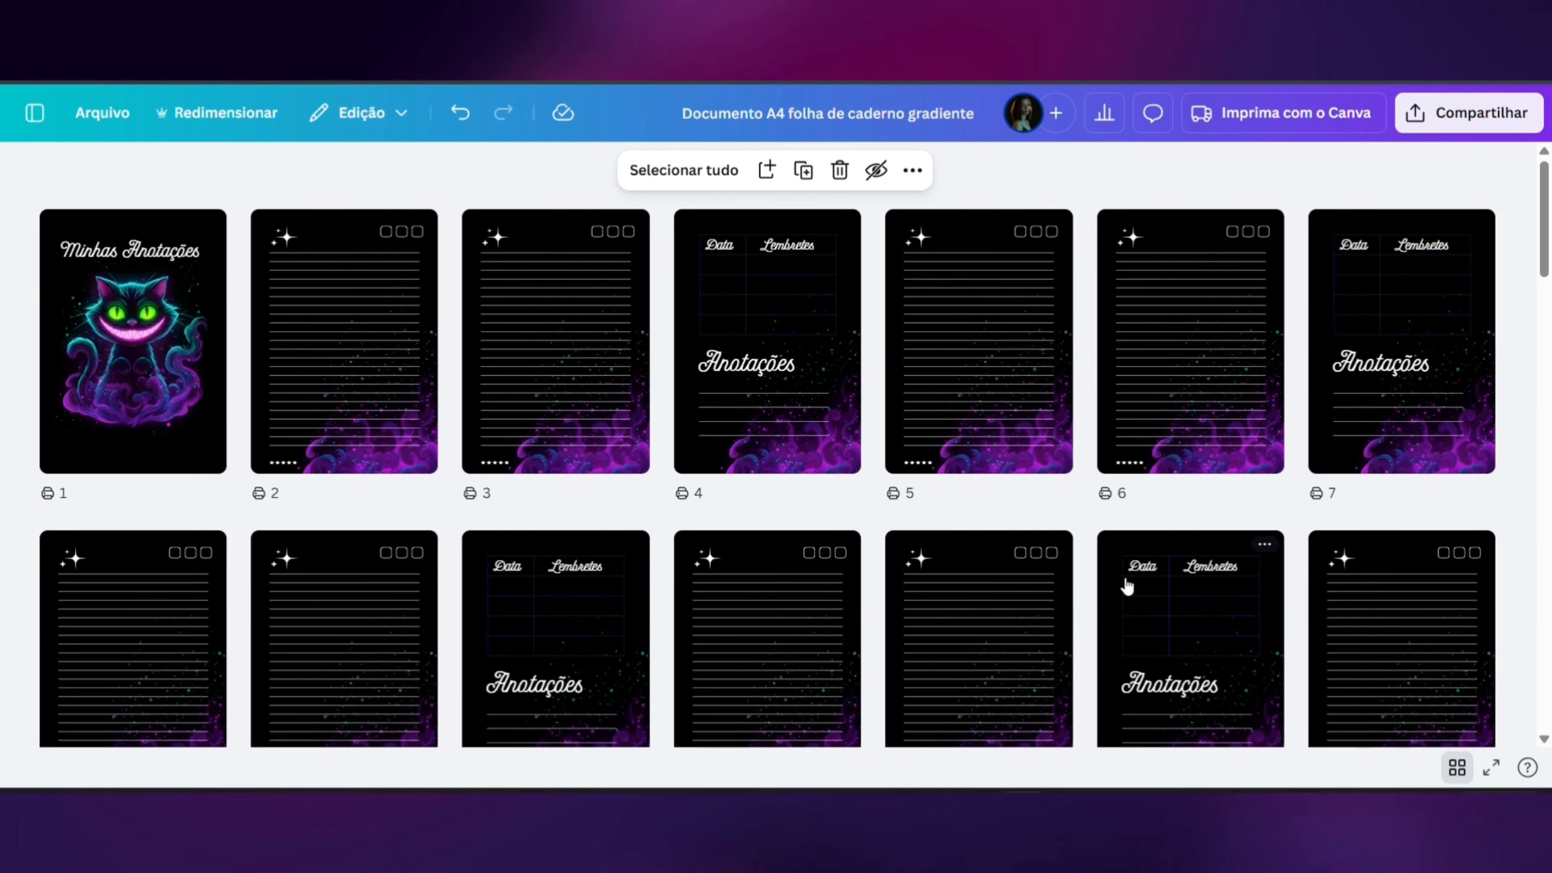
scroll(1128, 587, down, 3)
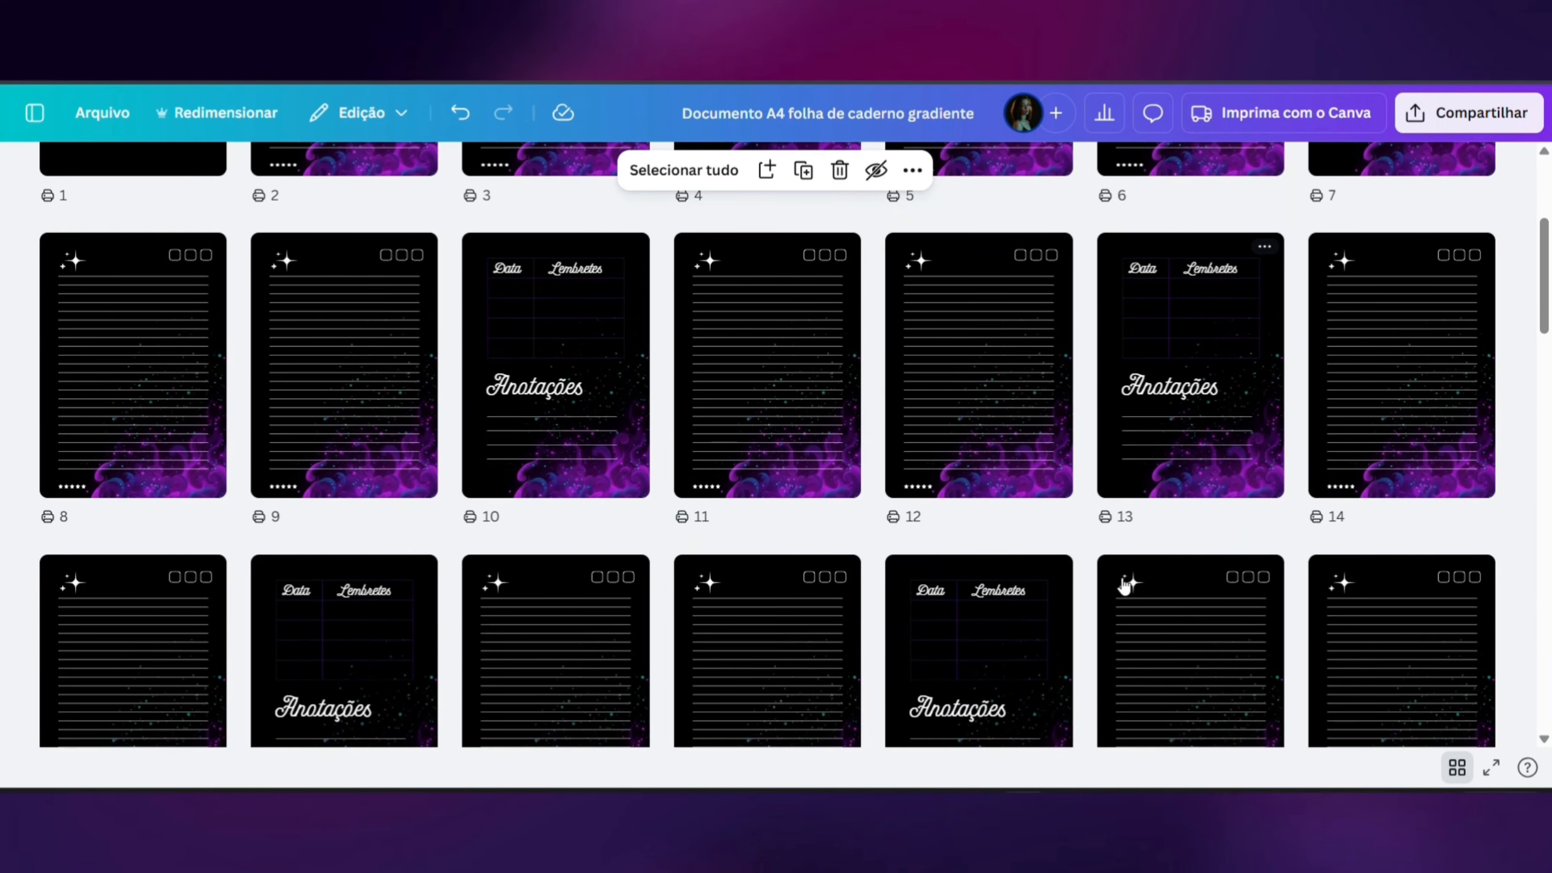
- Open the notebook's download settings for PDF para impressão, pages 1–62, and check the colour profile options
scroll(1545, 305, up, 4)
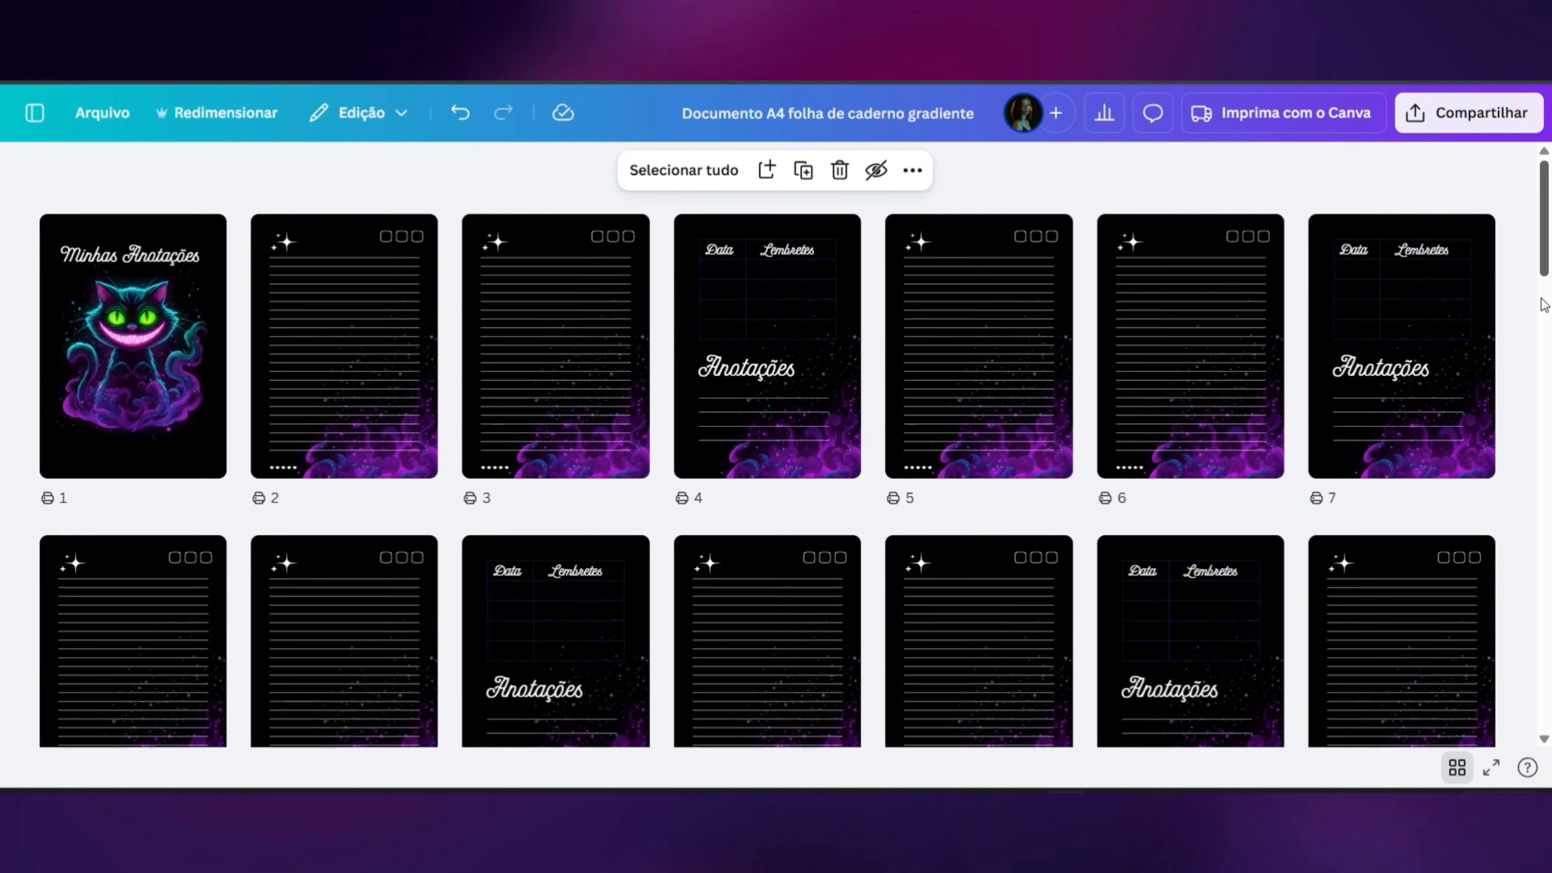
scroll(1544, 304, down, 3)
scroll(1544, 304, down, 2)
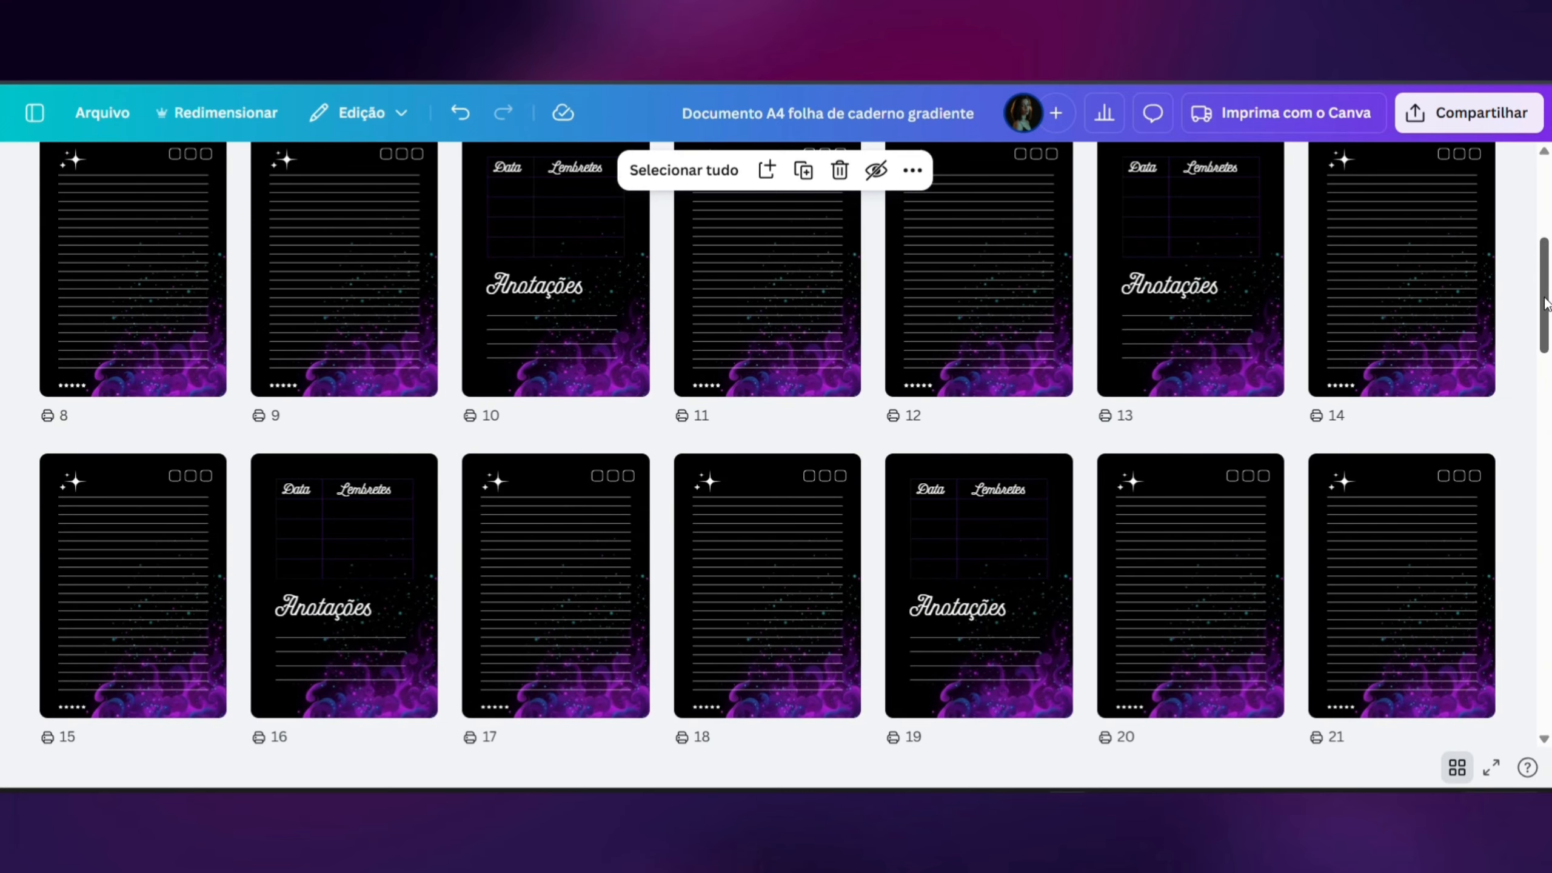
click(1476, 116)
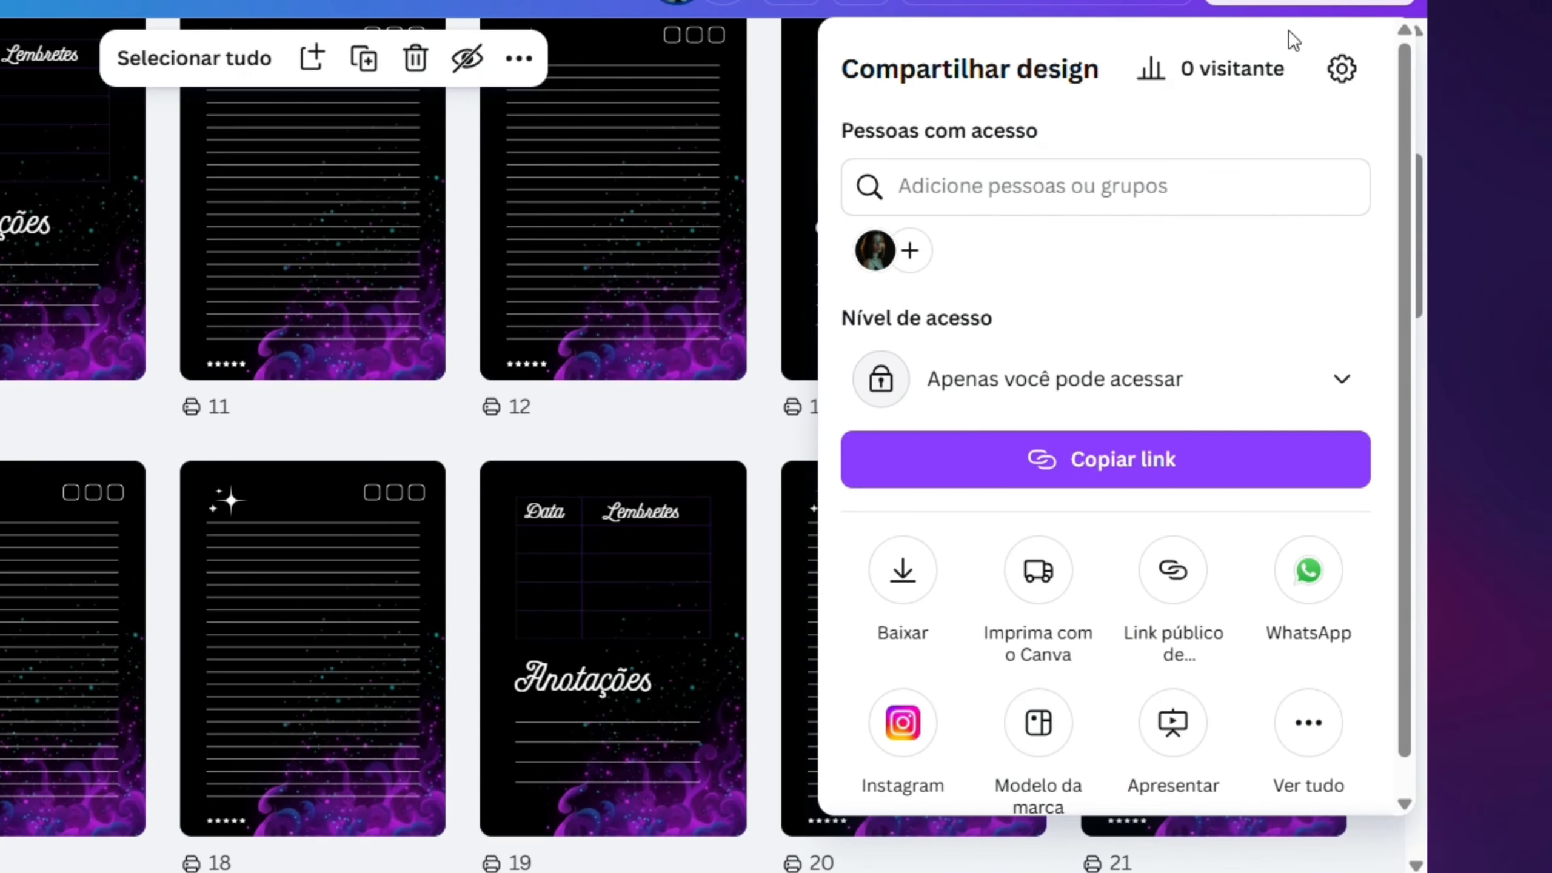
click(917, 578)
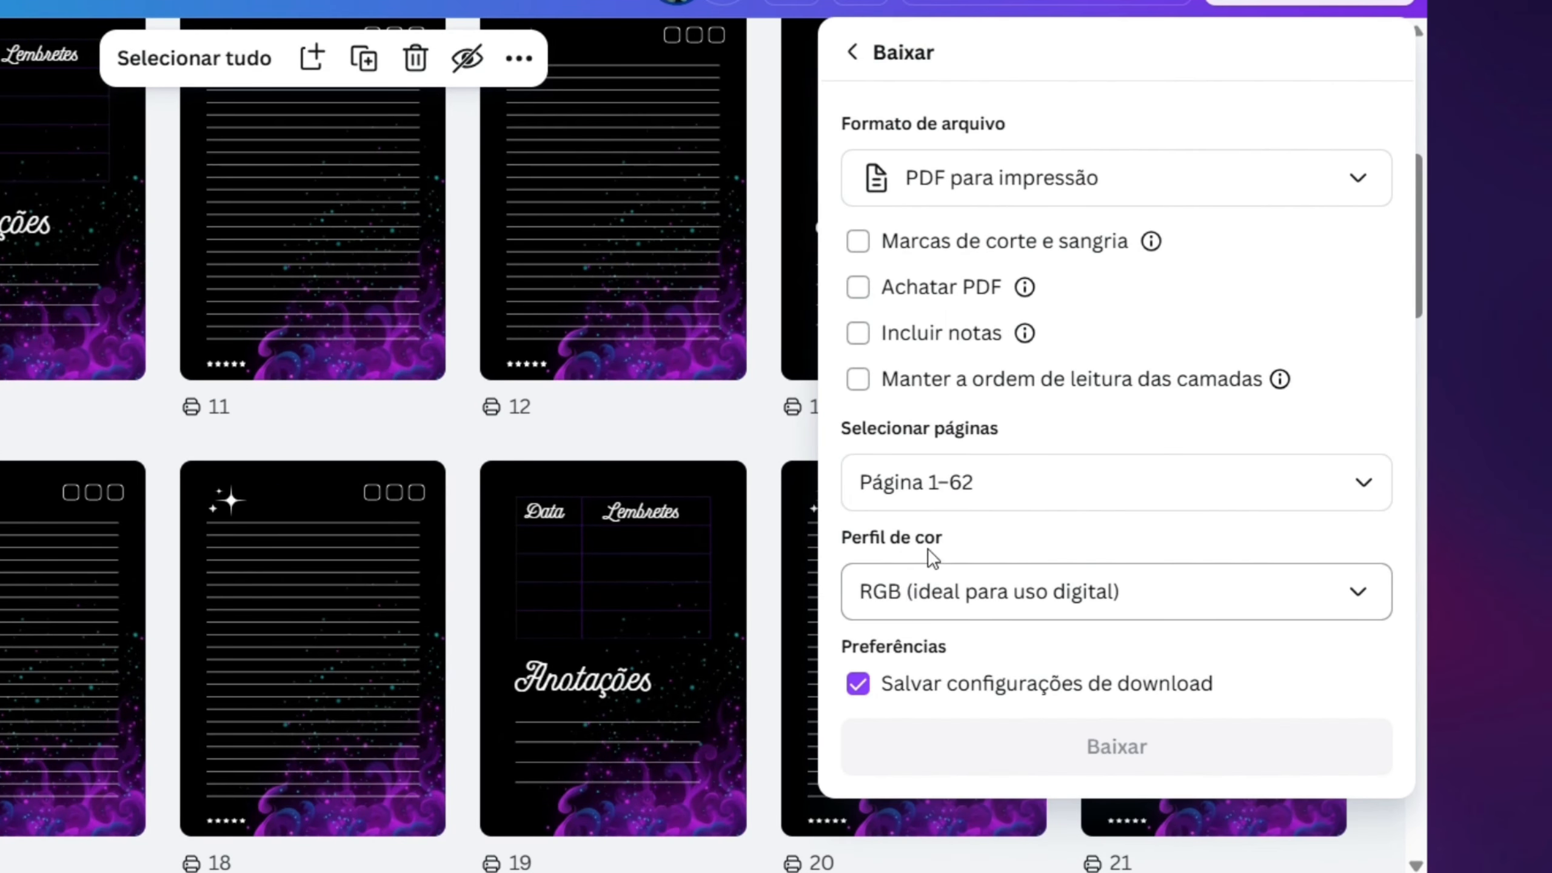
scroll(1106, 367, down, 3)
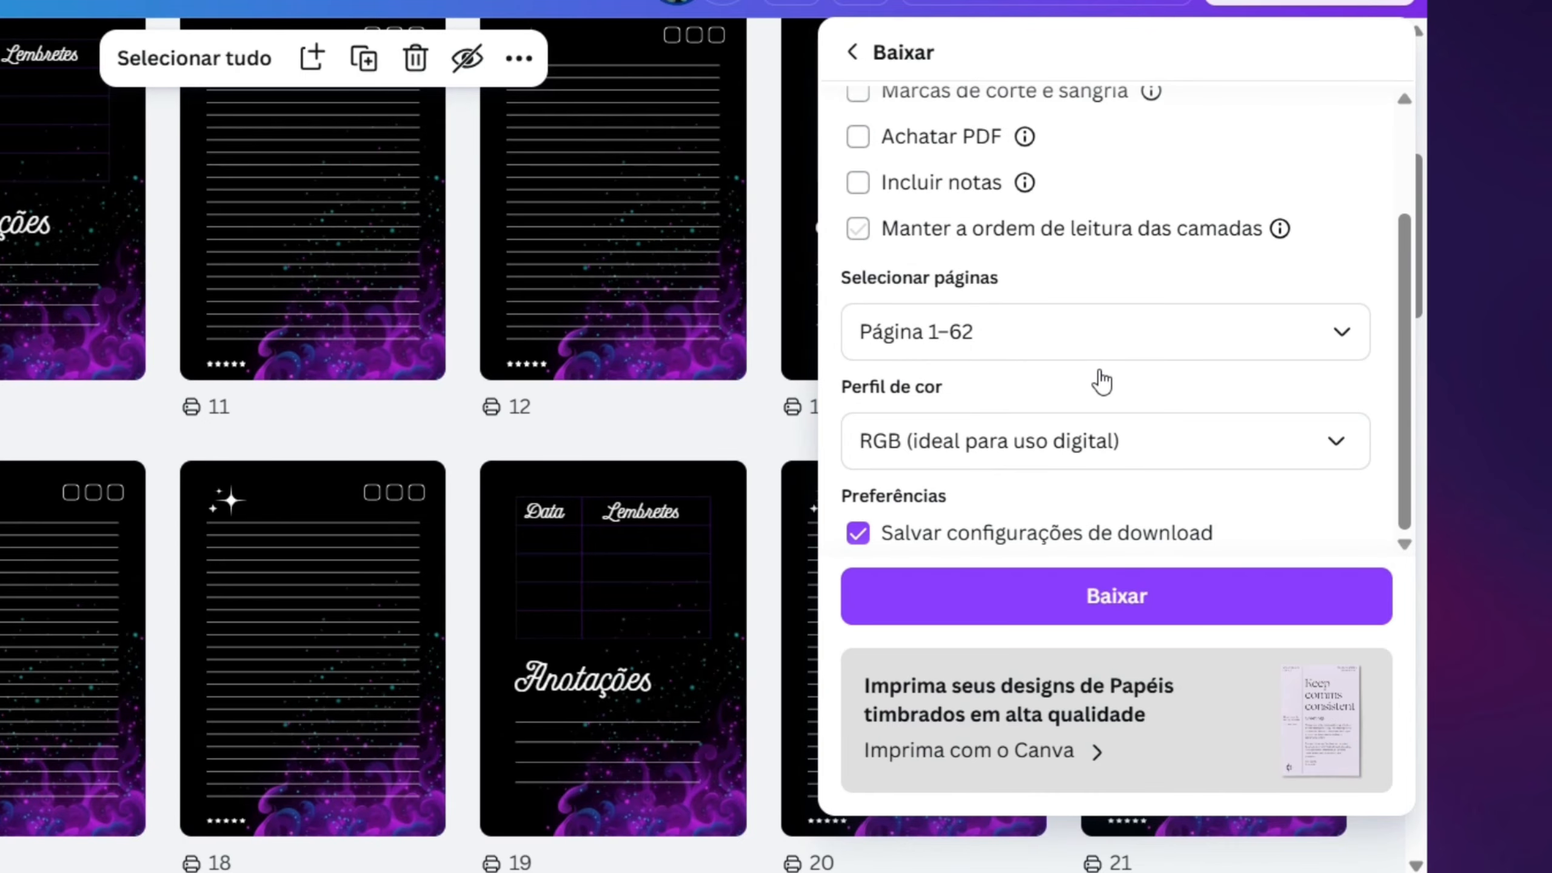
click(1100, 441)
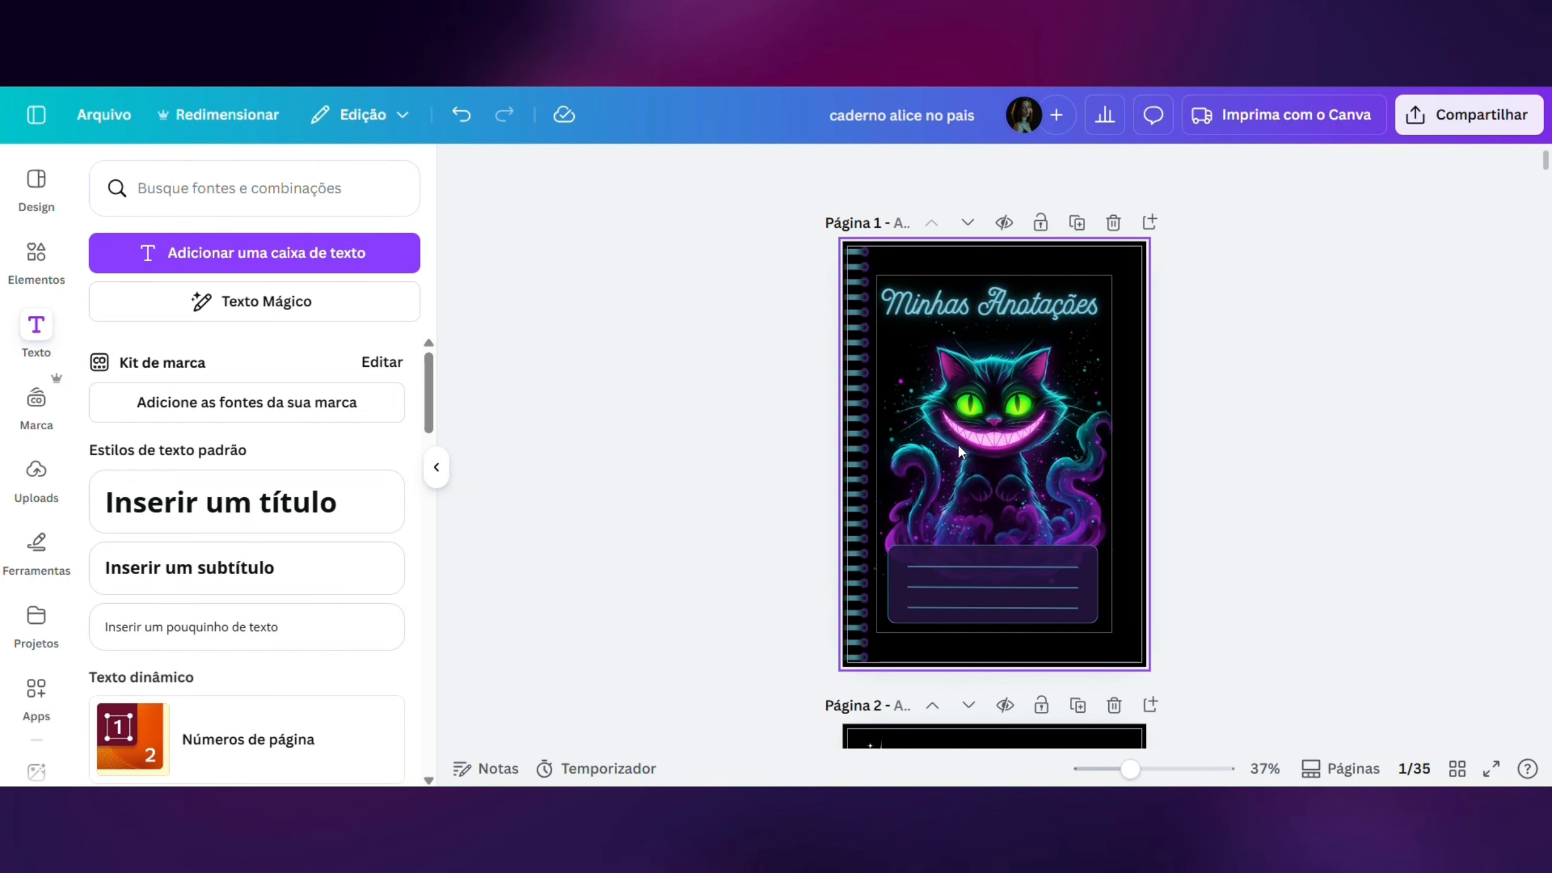
- Examine the cover and first lined page of the reference design "caderno alice no pais"
scroll(958, 448, down, 10)
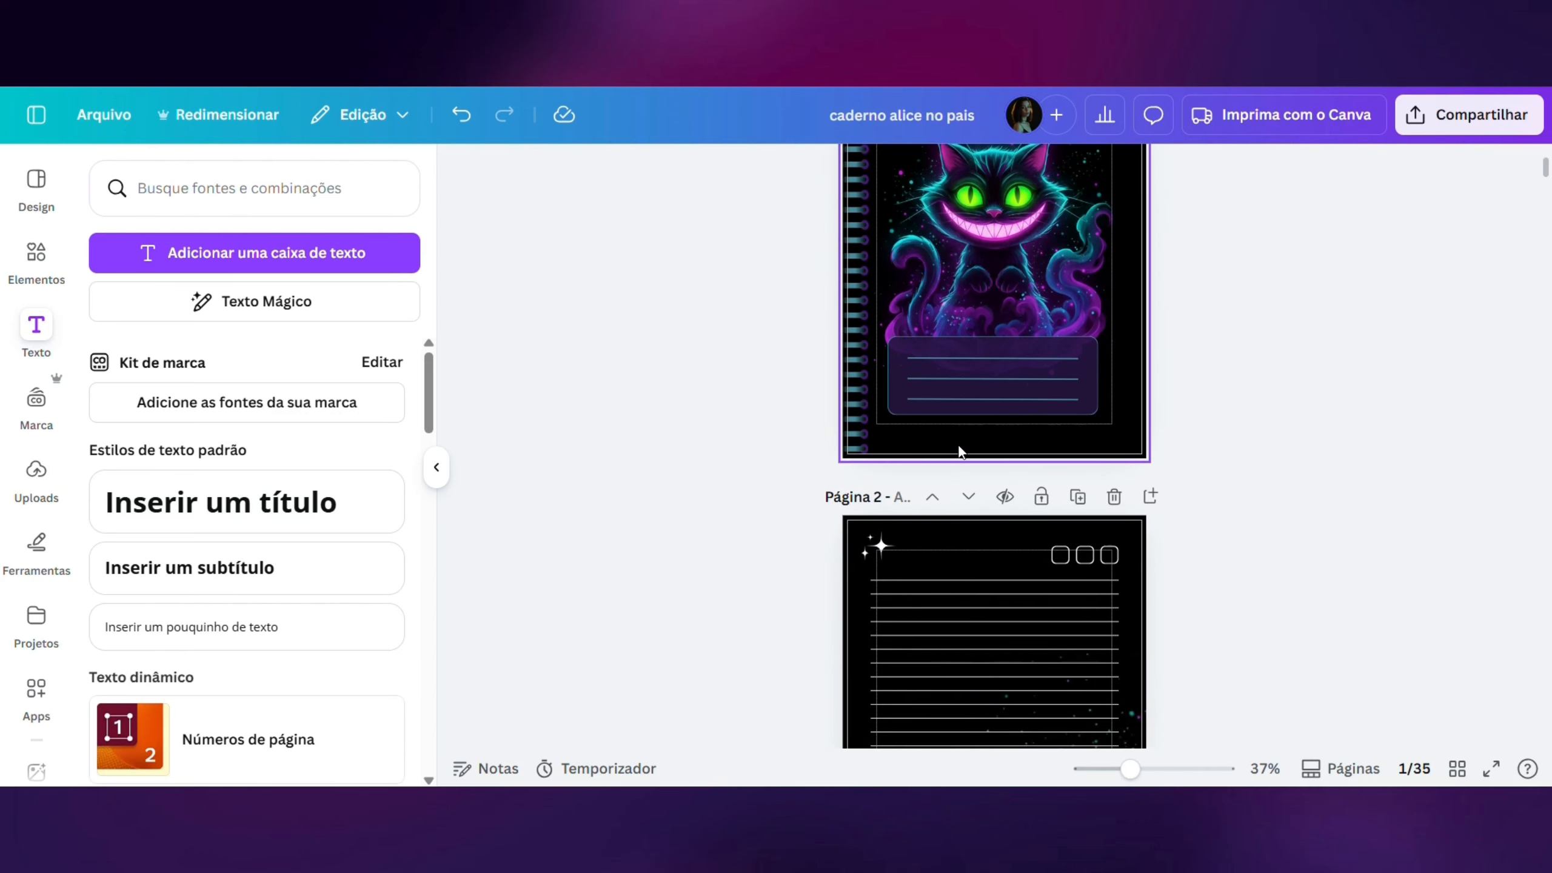
scroll(958, 444, up, 10)
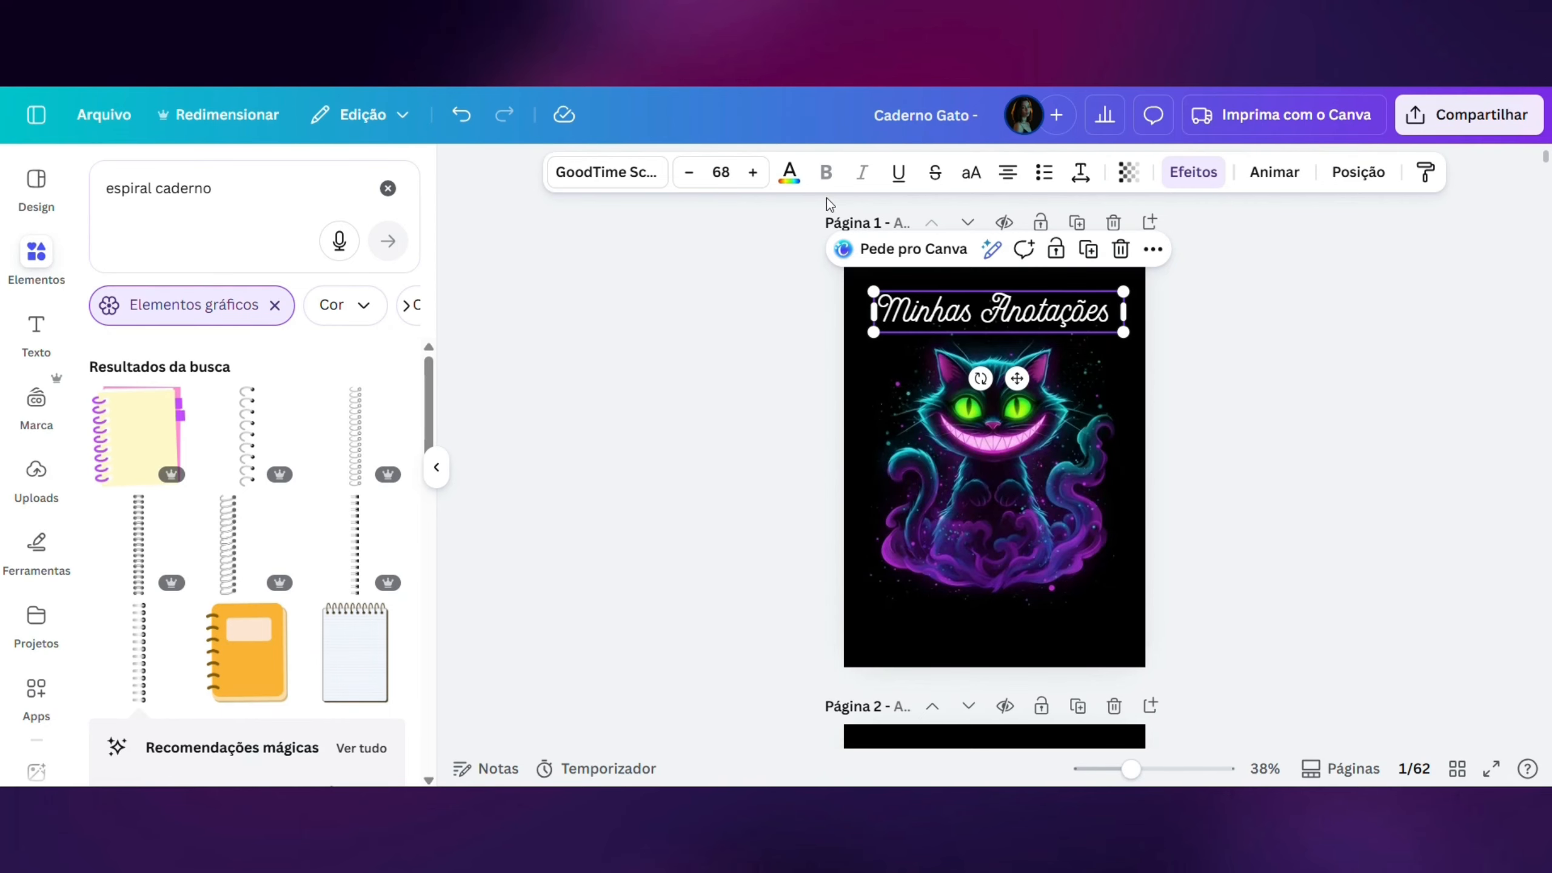
- Recolour the cover title "Minhas Anotações" with the photo's Azure #3d7e91 and apply the Neon effect at intensity 31
click(788, 177)
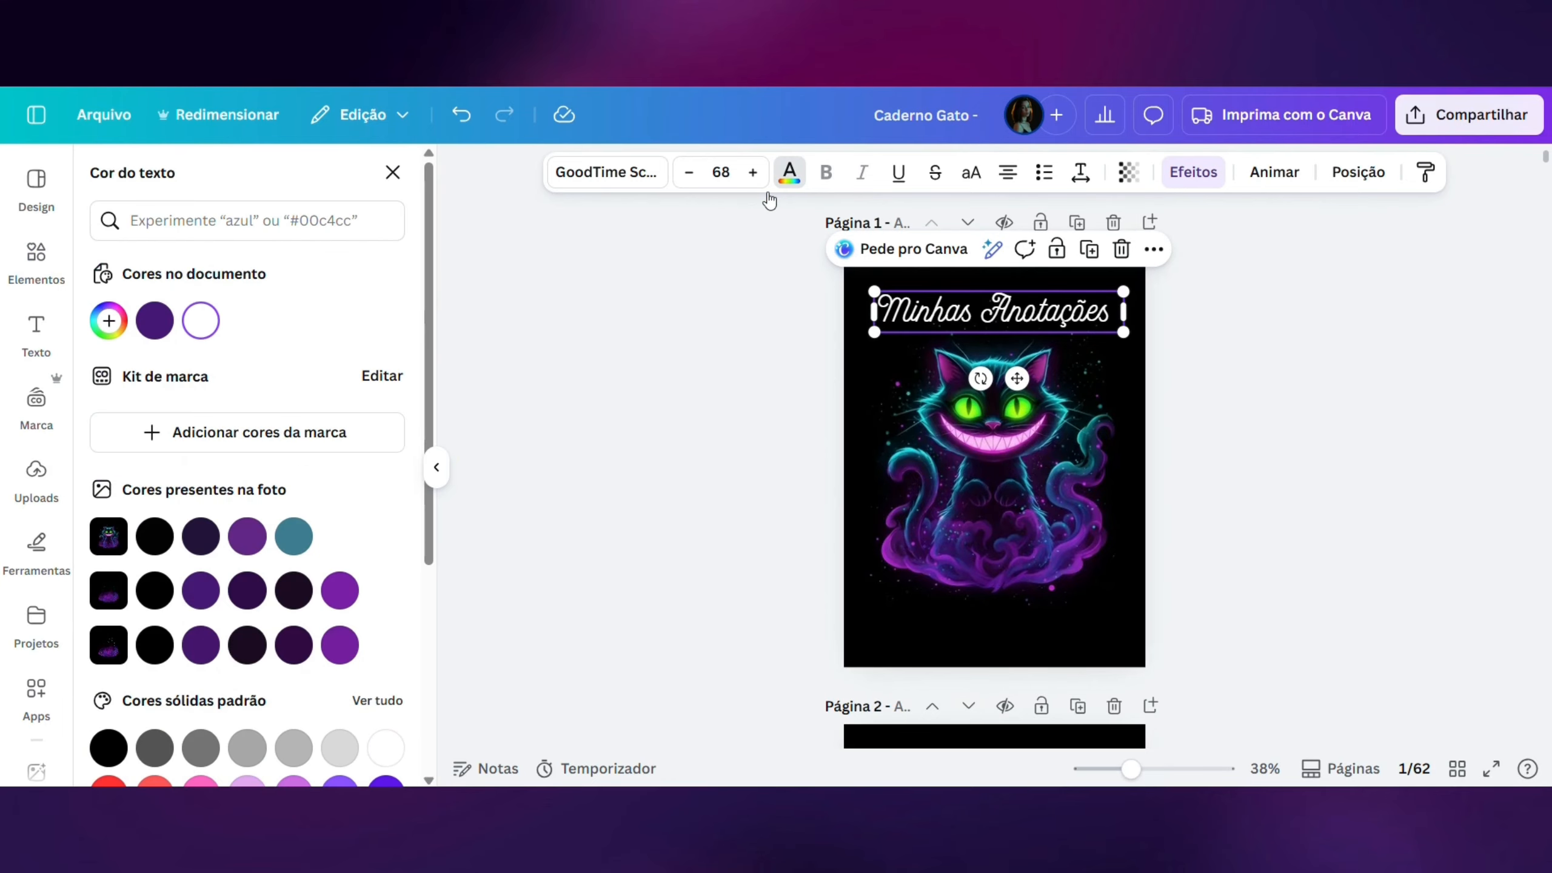
click(293, 537)
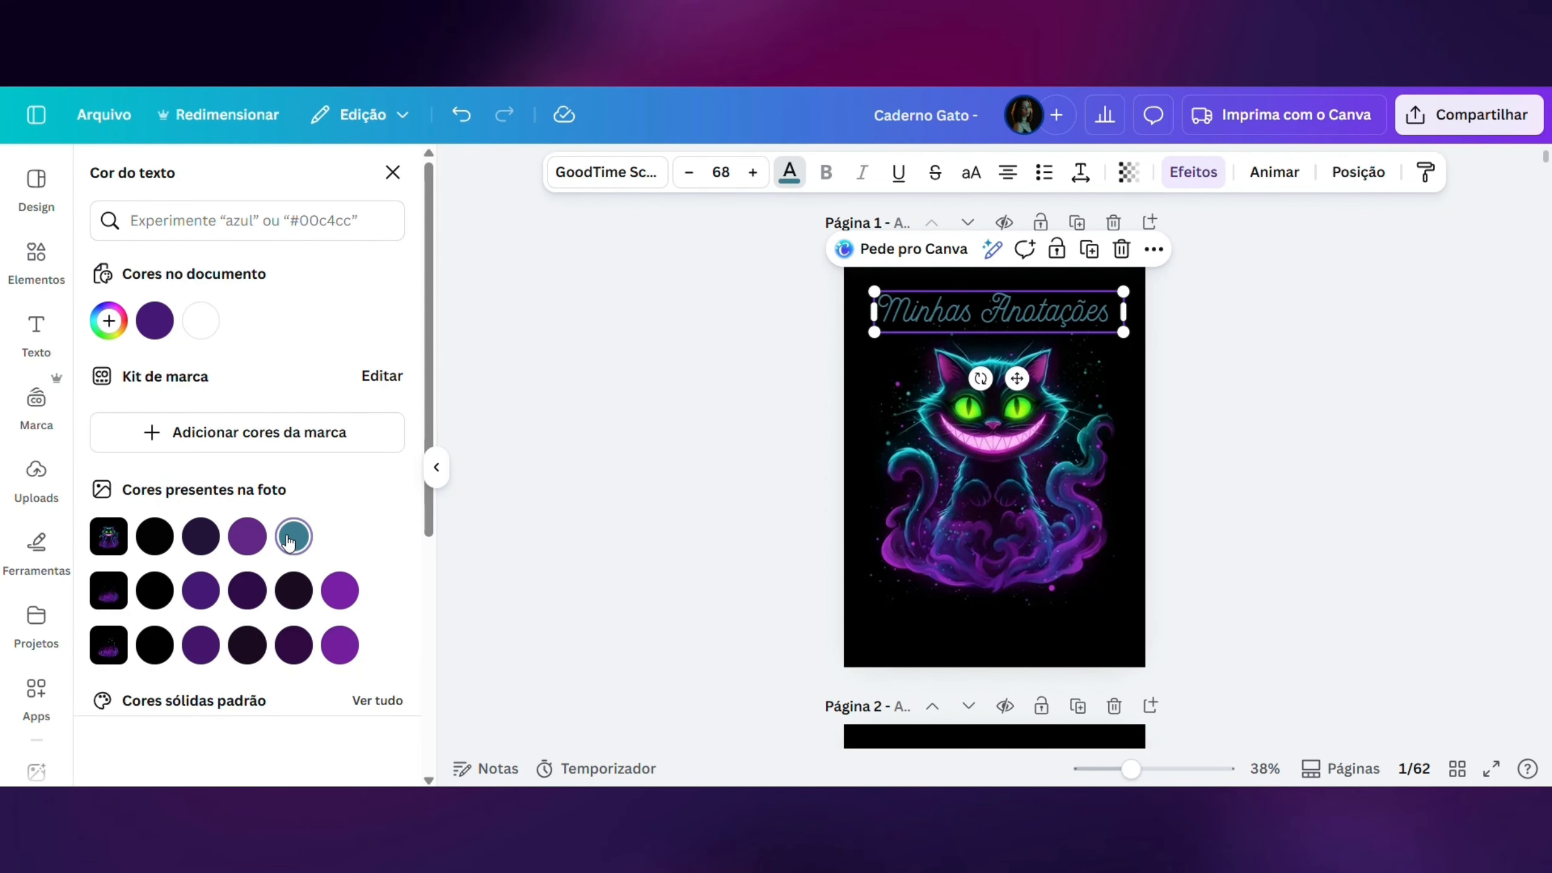
click(1197, 178)
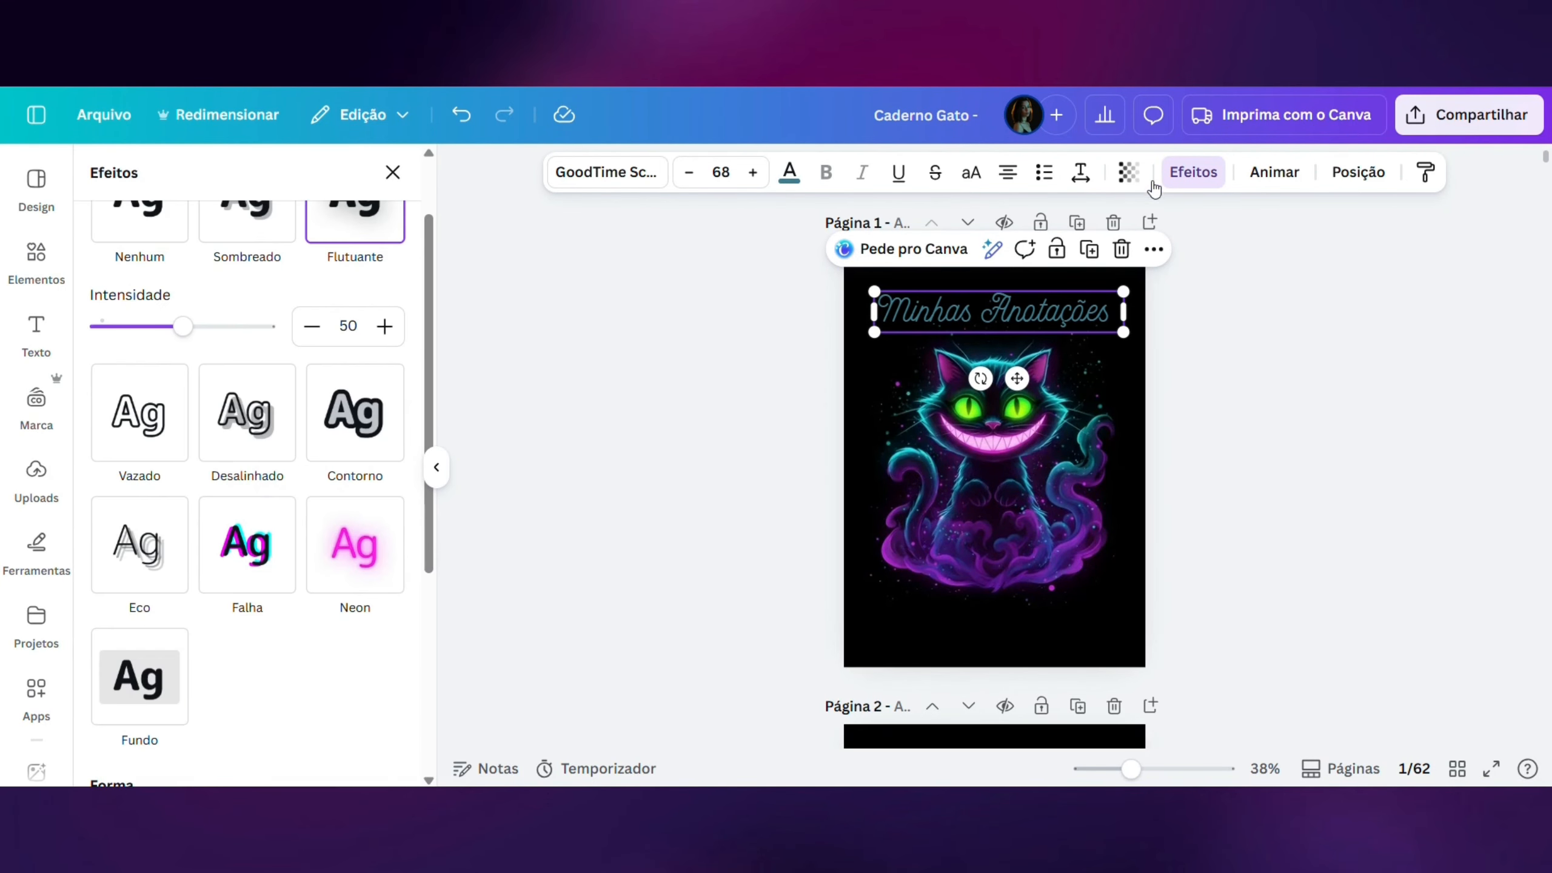
click(346, 570)
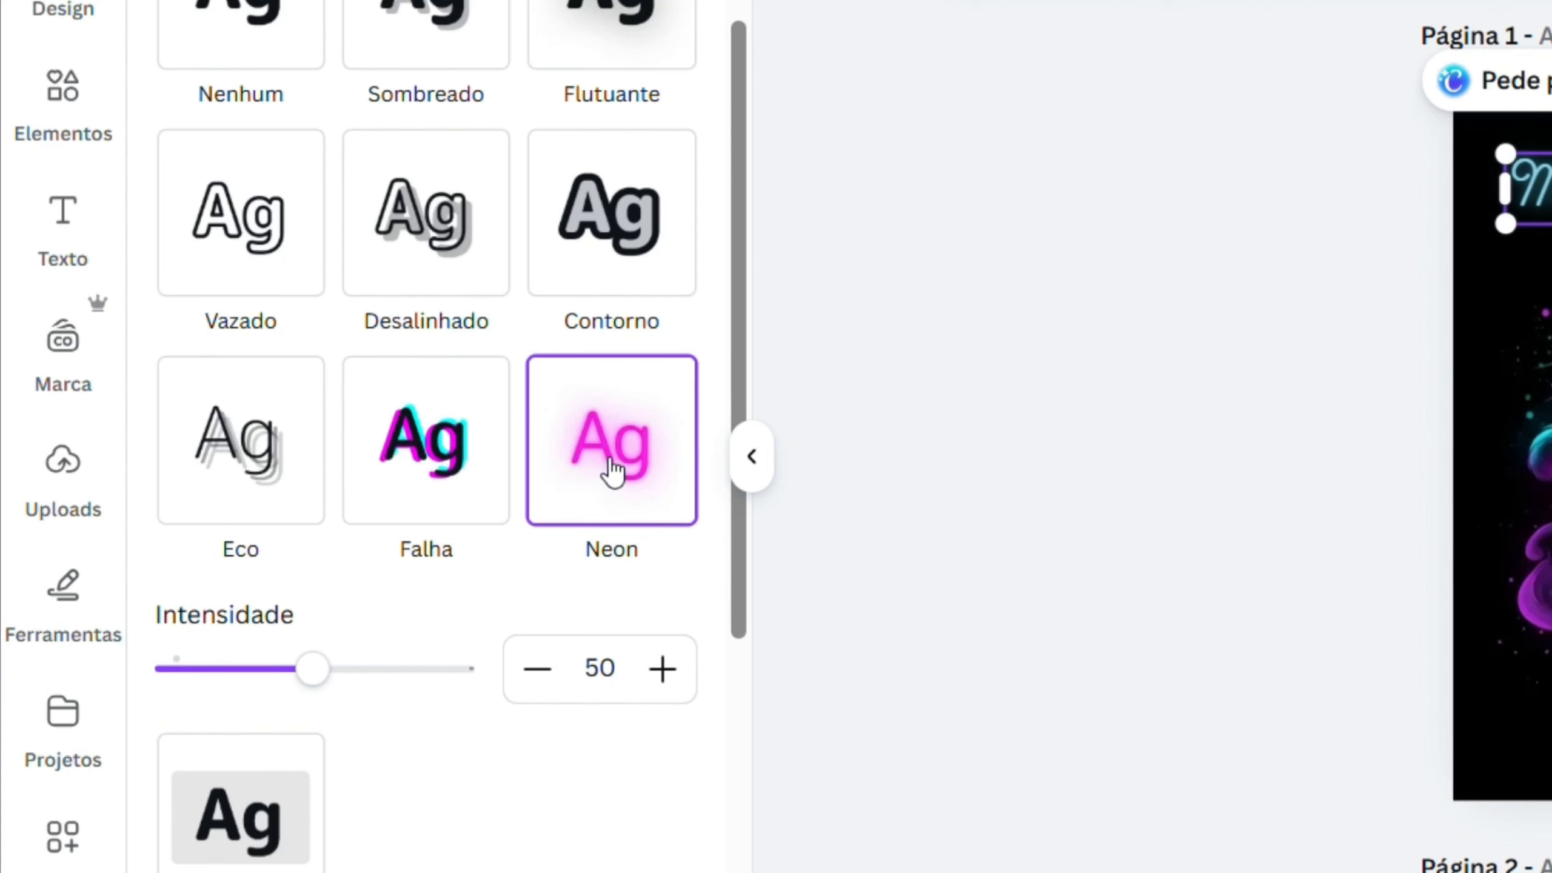
drag(315, 673, 259, 673)
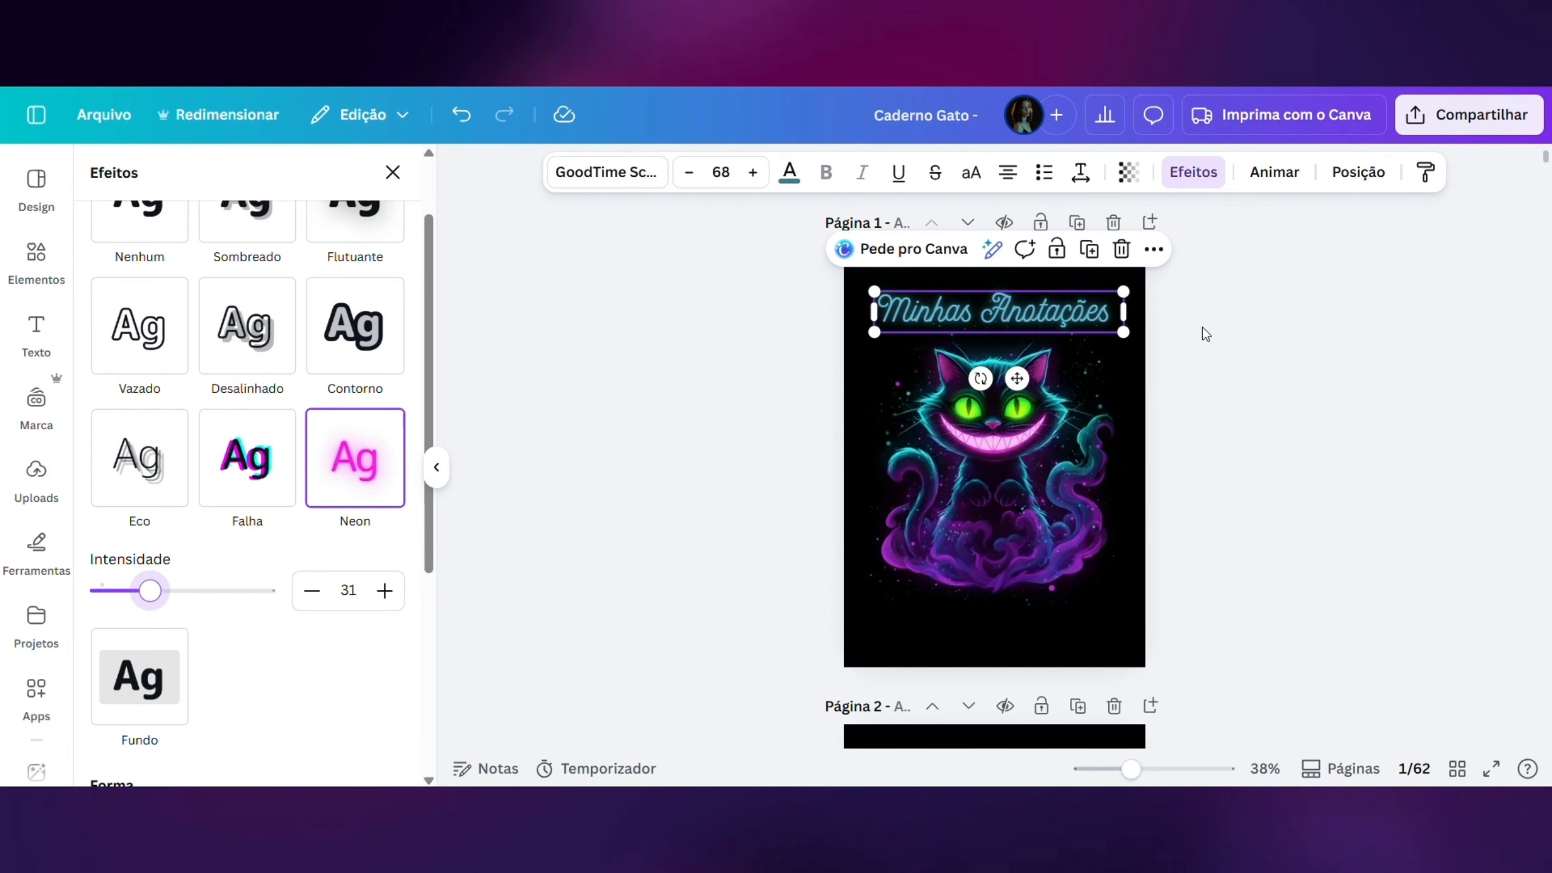
mouse_move(156, 593)
mouse_down()
mouse_move(229, 602)
mouse_move(150, 605)
mouse_up()
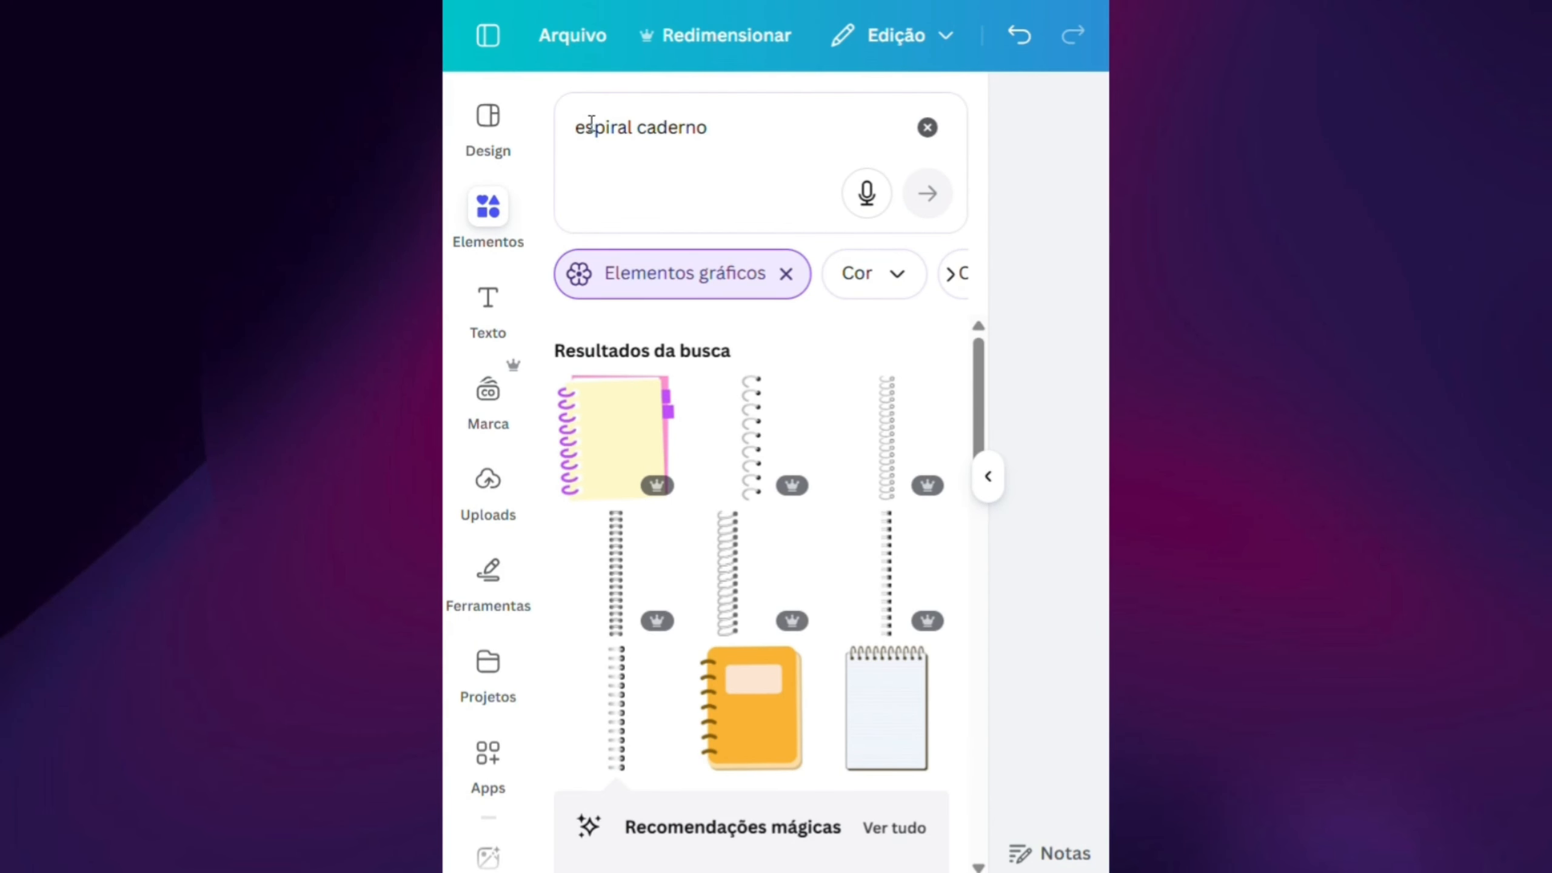
- Add a spiral binding graphic from the "espiral caderno" results to the cover and place it in the page's upper-left corner
click(591, 126)
click(1095, 249)
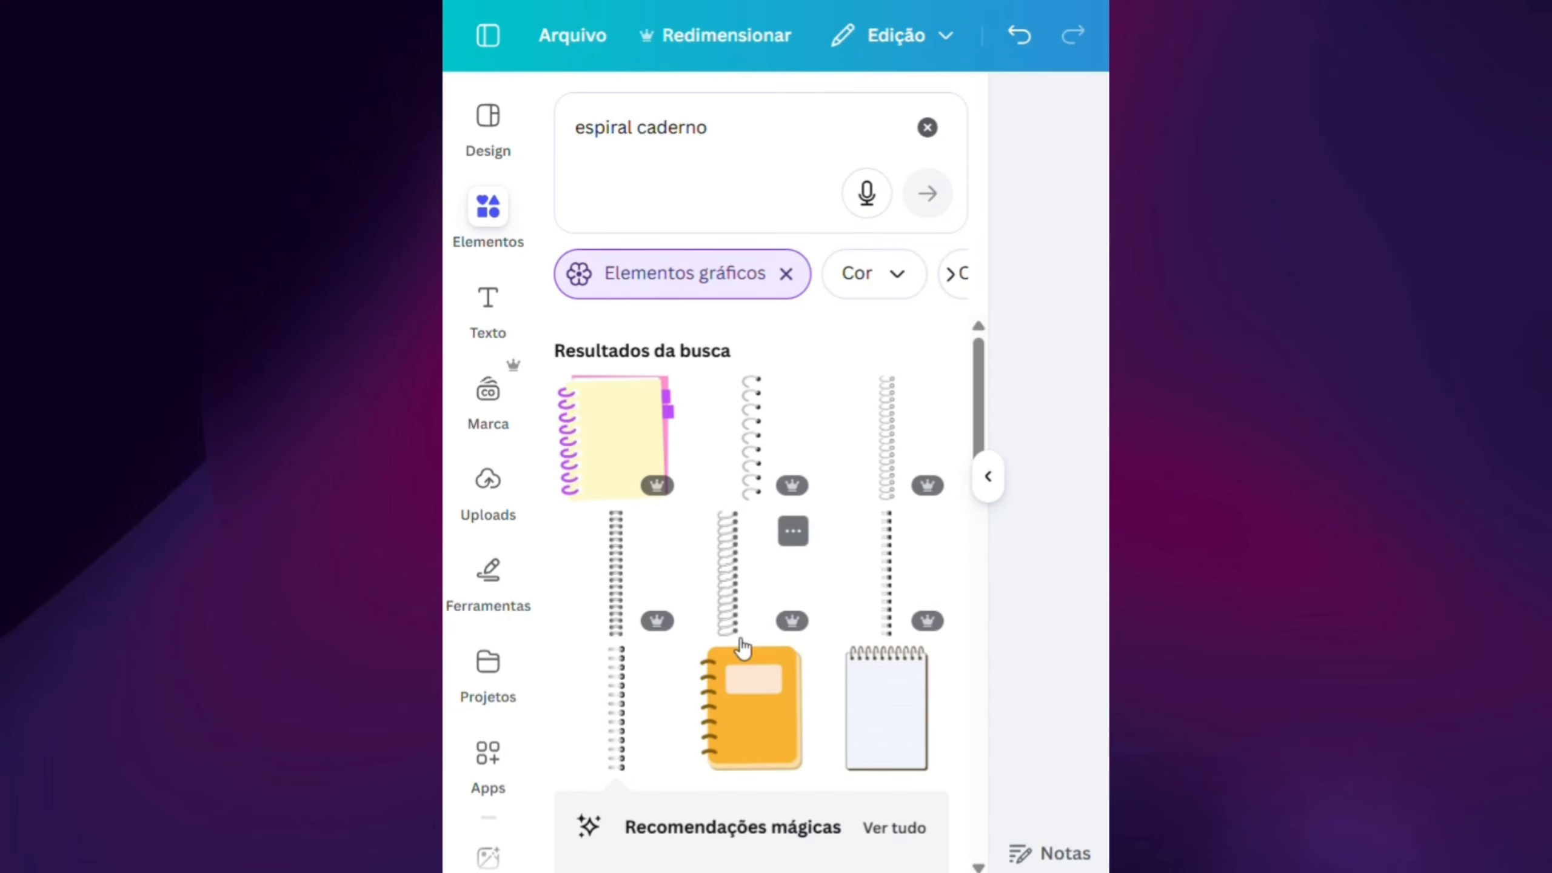
scroll(743, 649, down, 2)
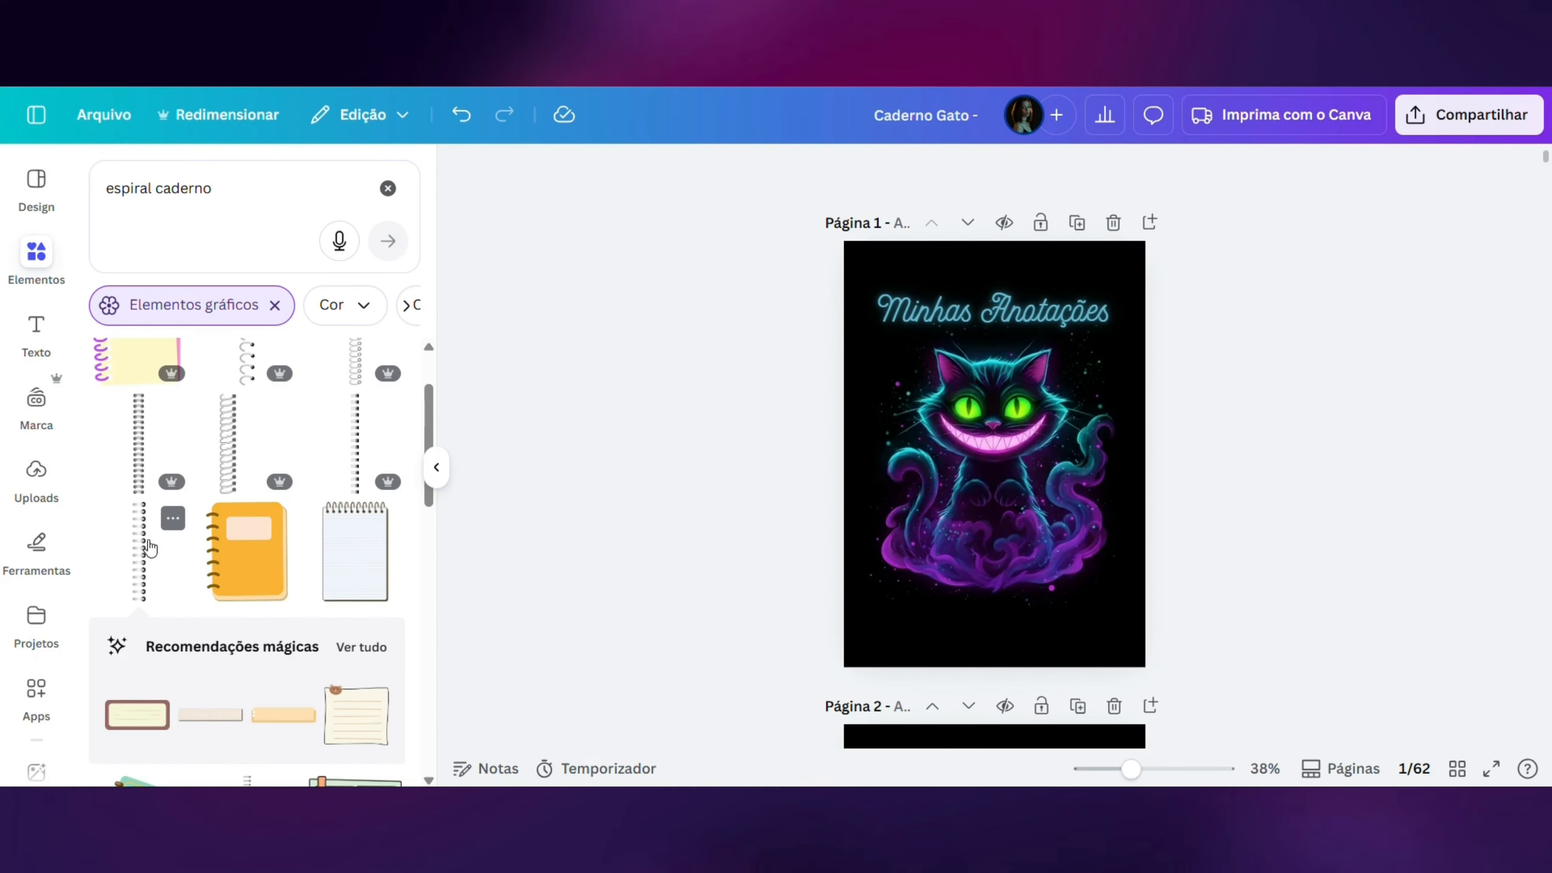
click(632, 579)
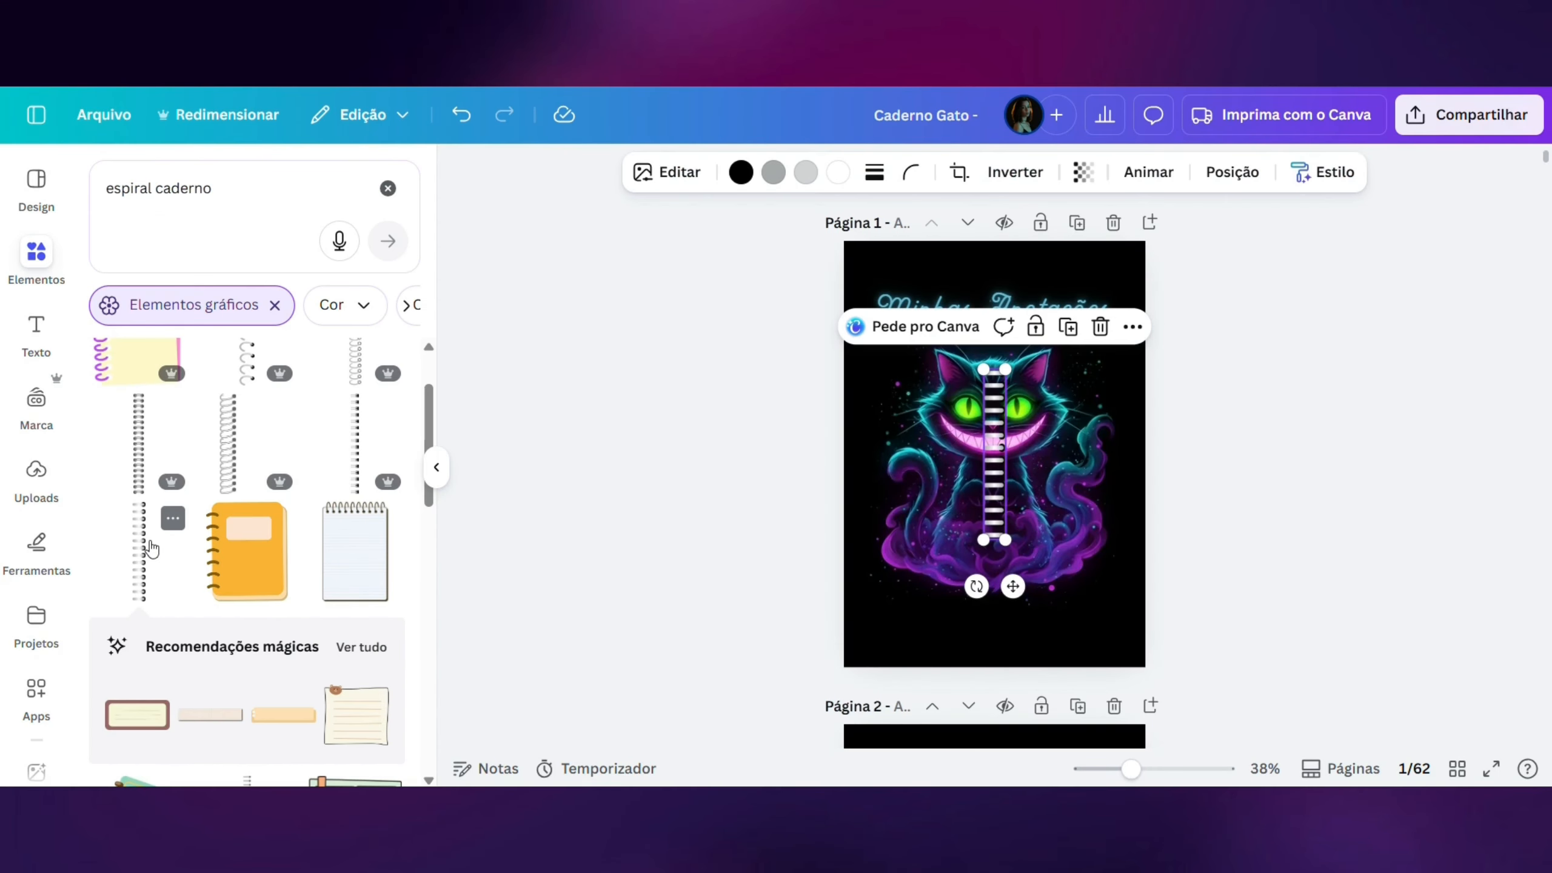
scroll(282, 480, up, 1)
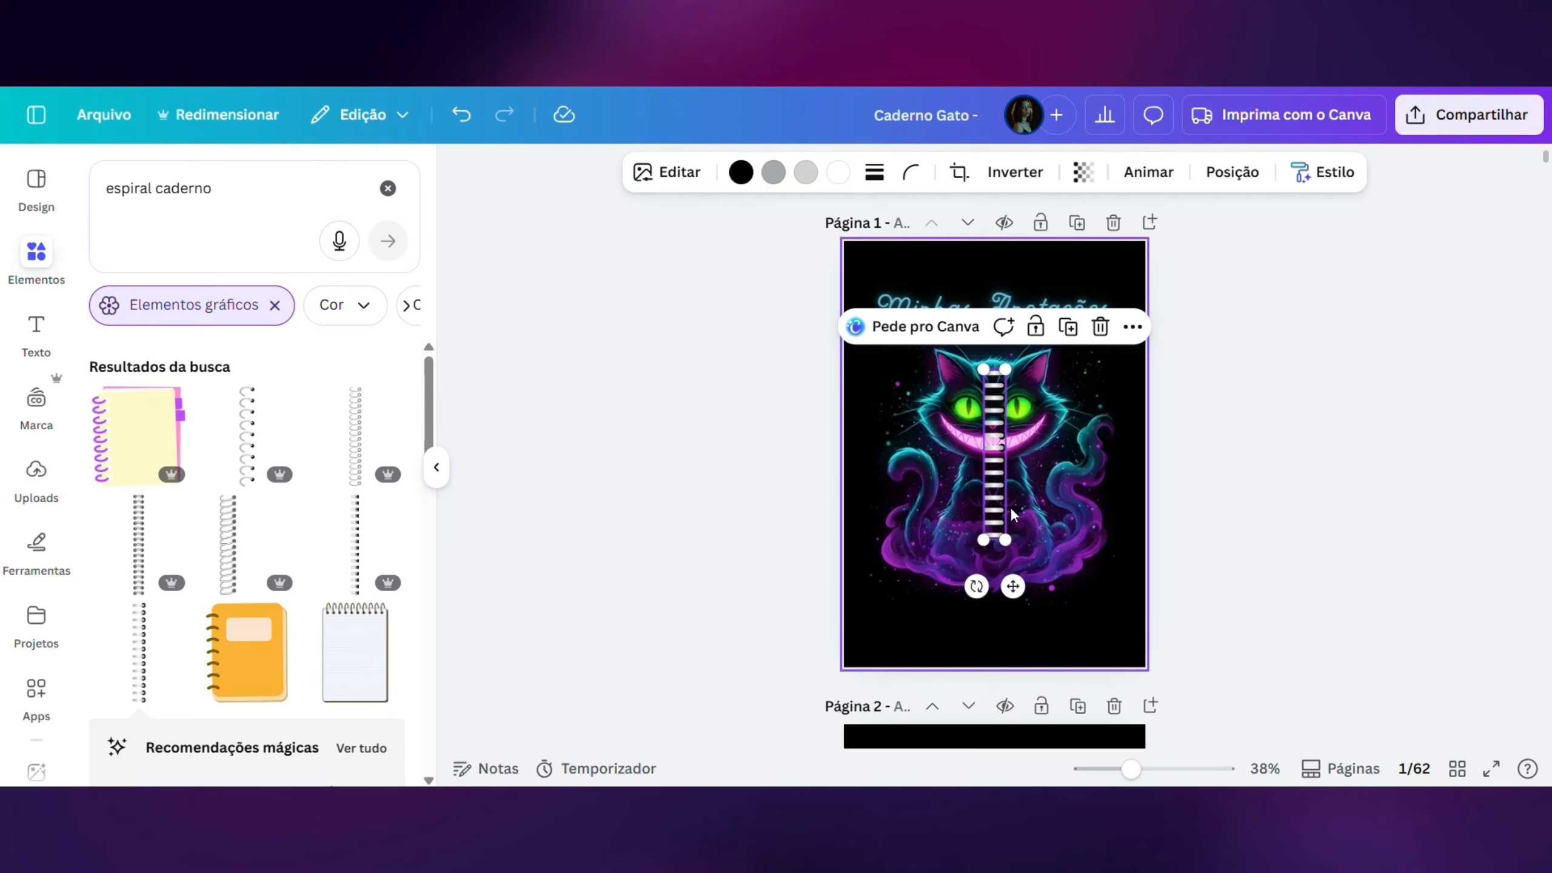
drag(1012, 515, 860, 380)
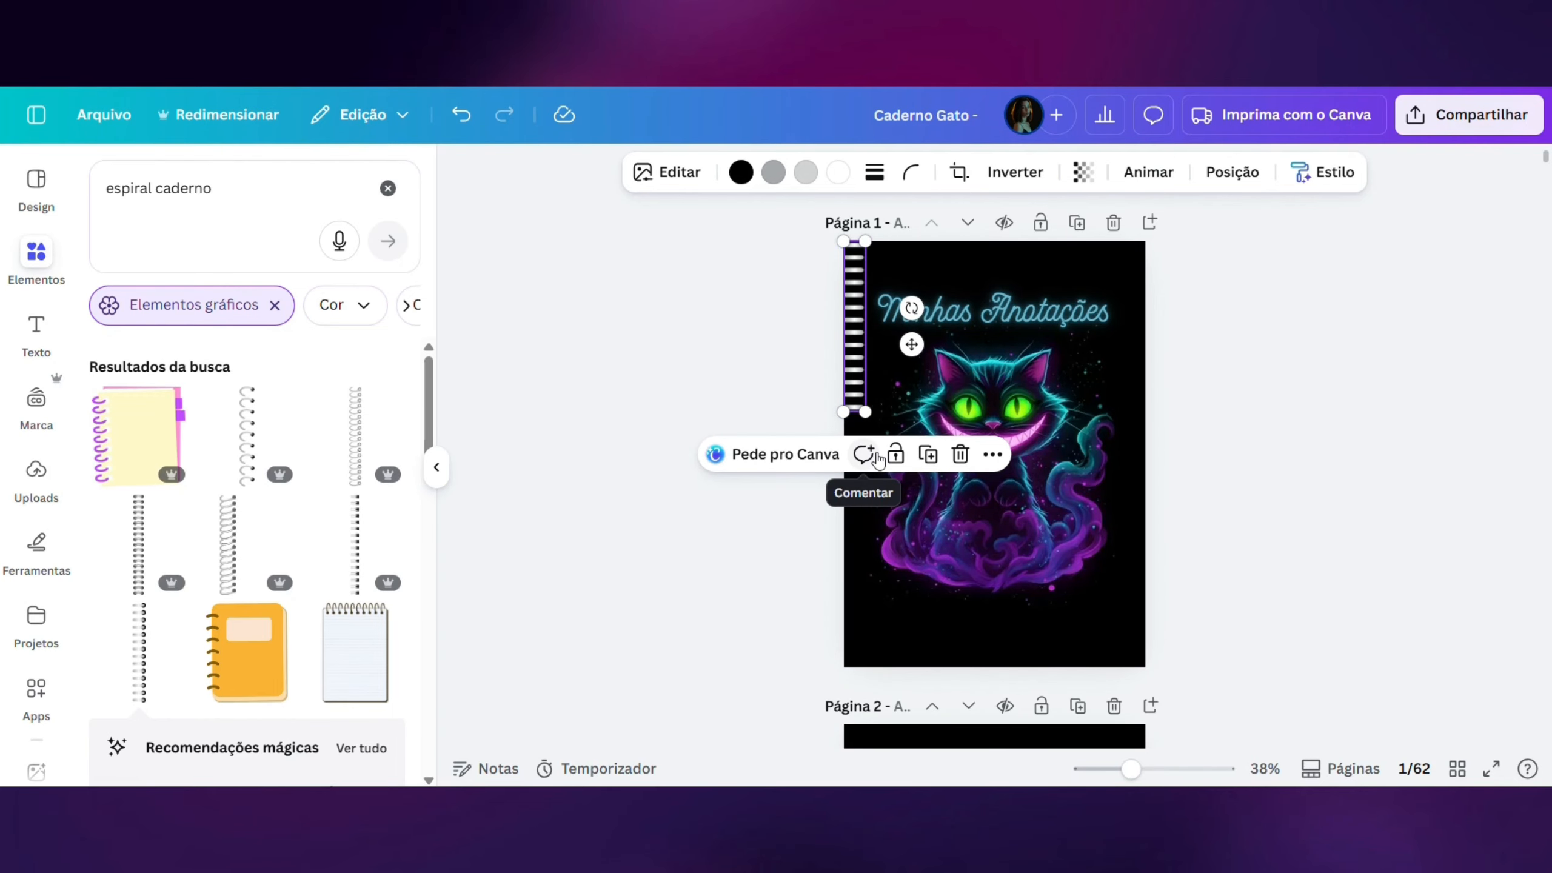
- Recolour the spiral's white and light grey to Azure #3d7e91, its darker grey to black, and its original black to Roxo escuro #481876
click(838, 171)
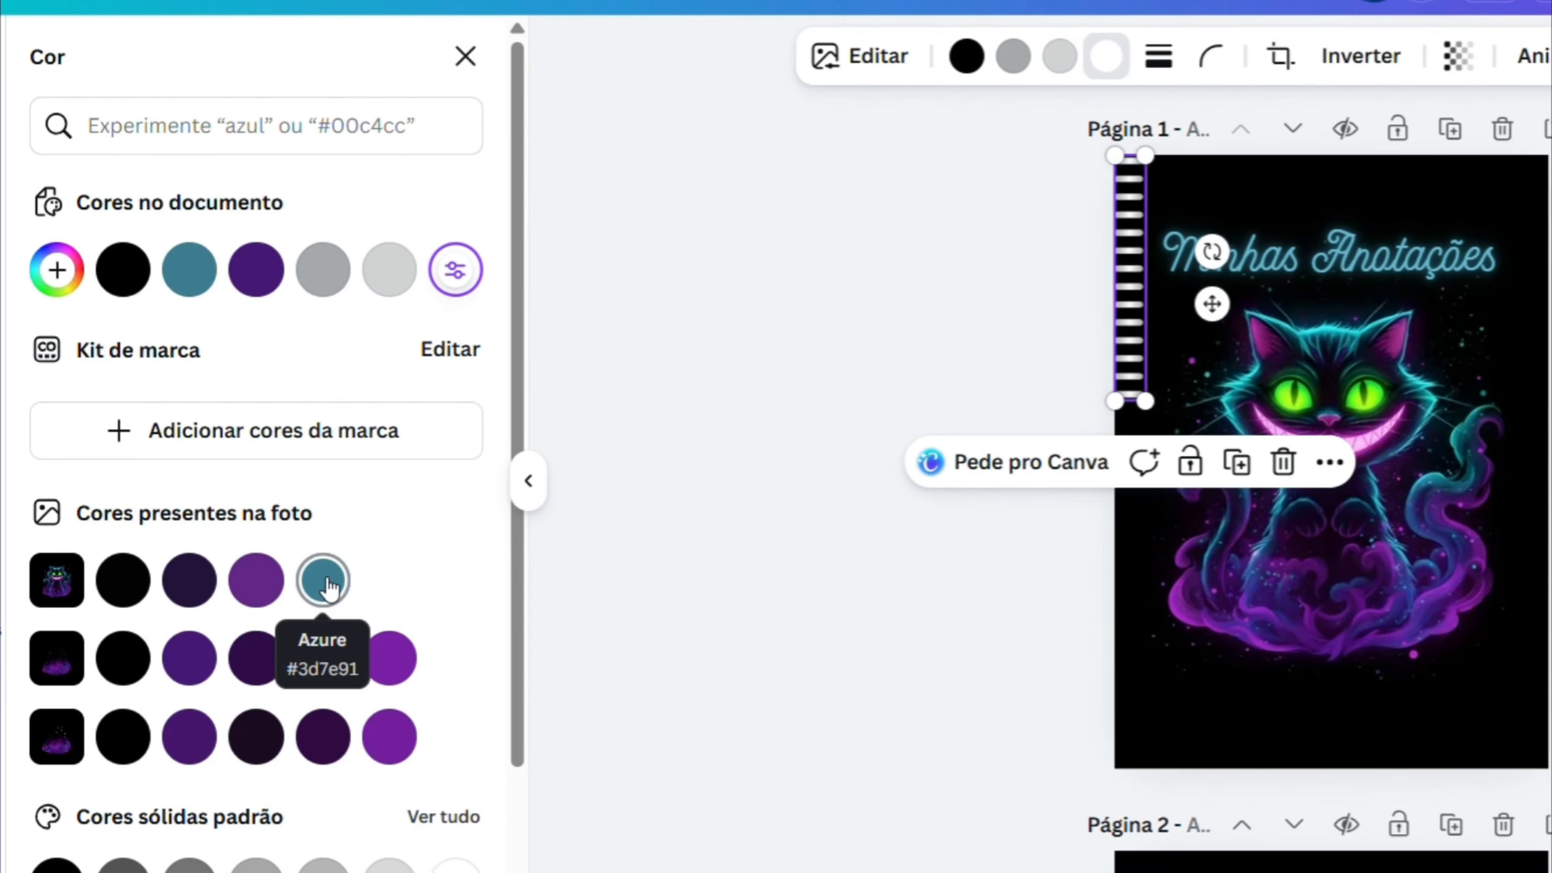
click(326, 582)
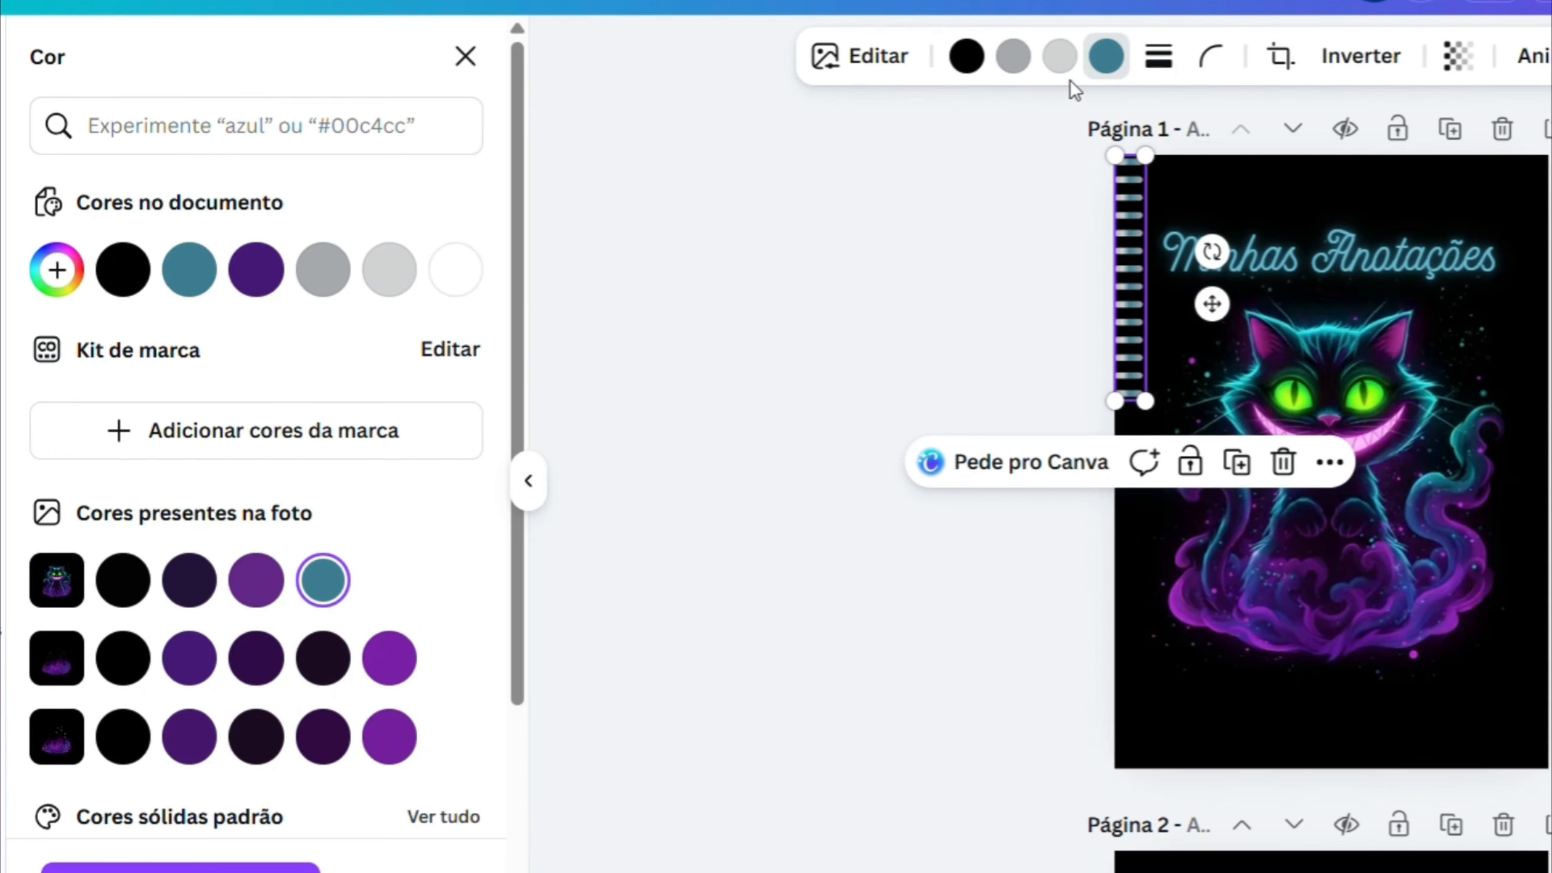
click(1063, 64)
click(327, 587)
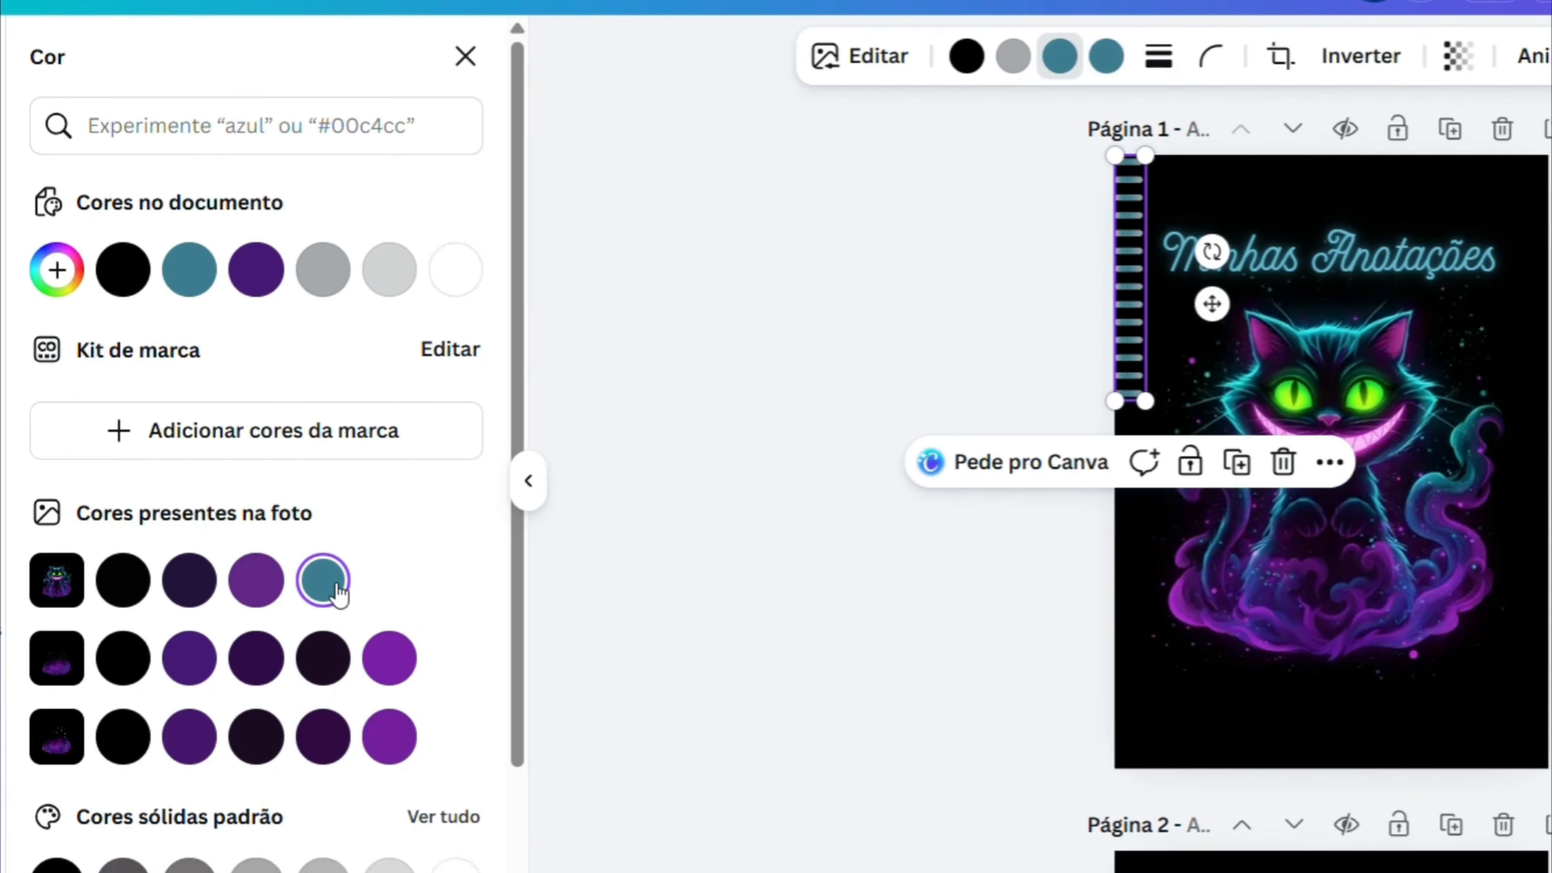
click(1012, 59)
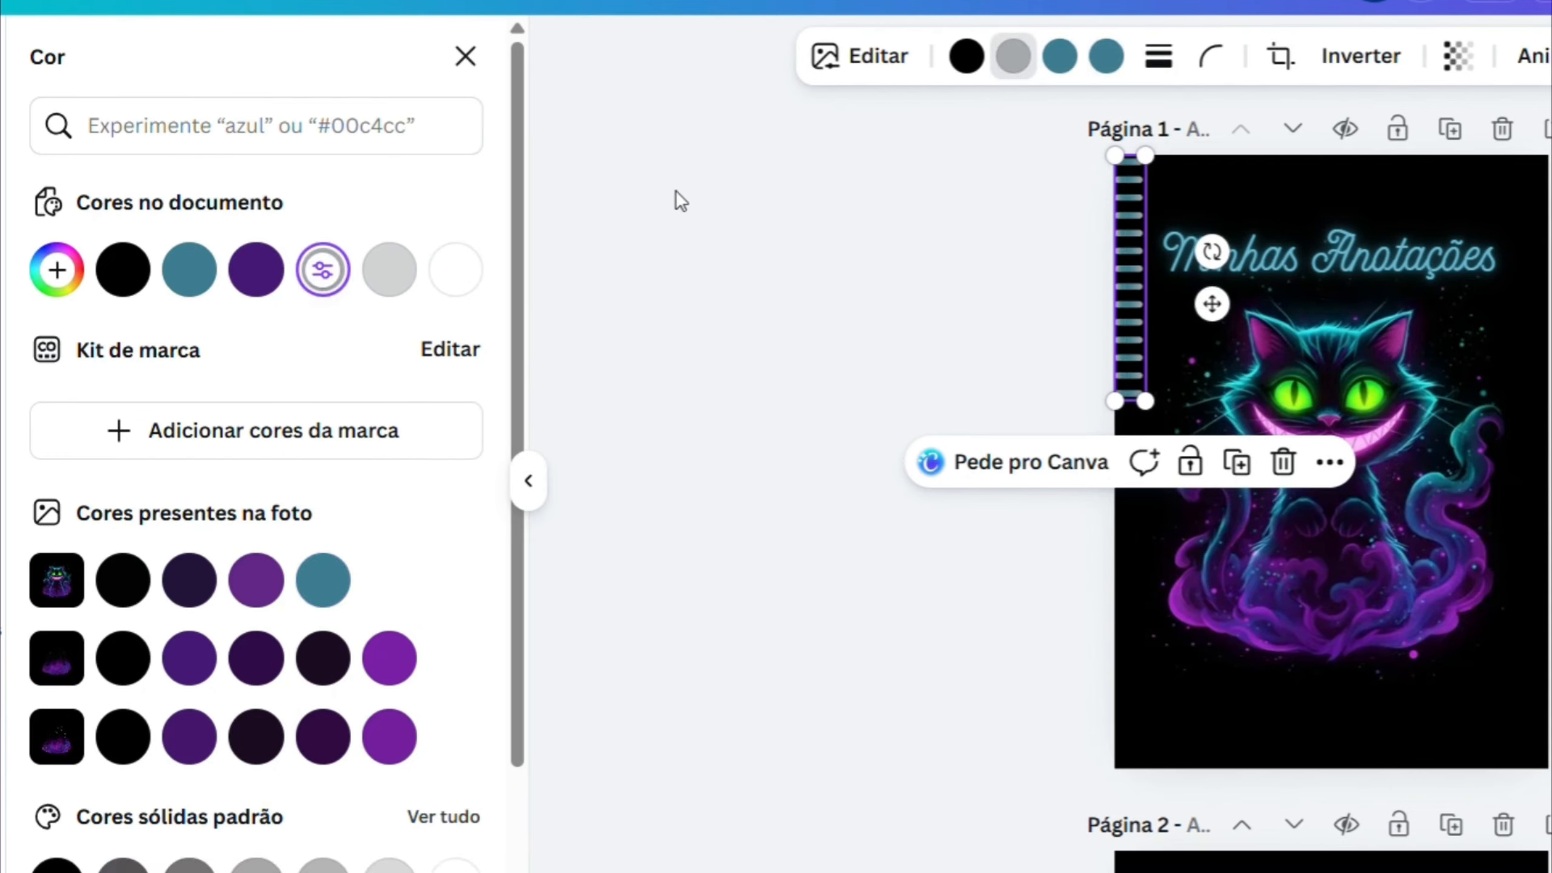
click(142, 286)
click(966, 66)
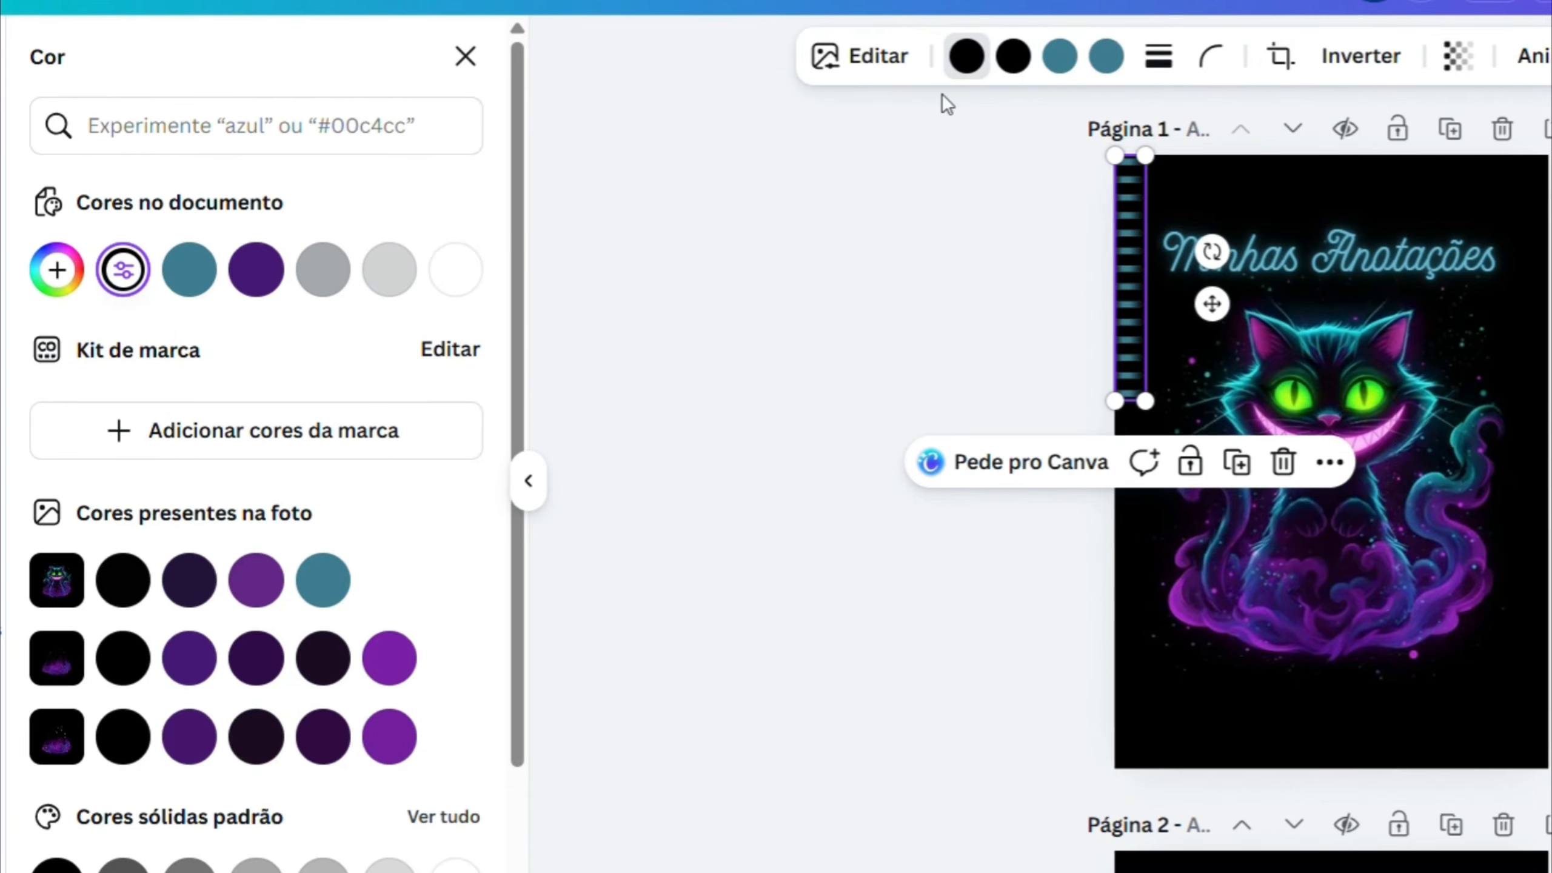
click(250, 276)
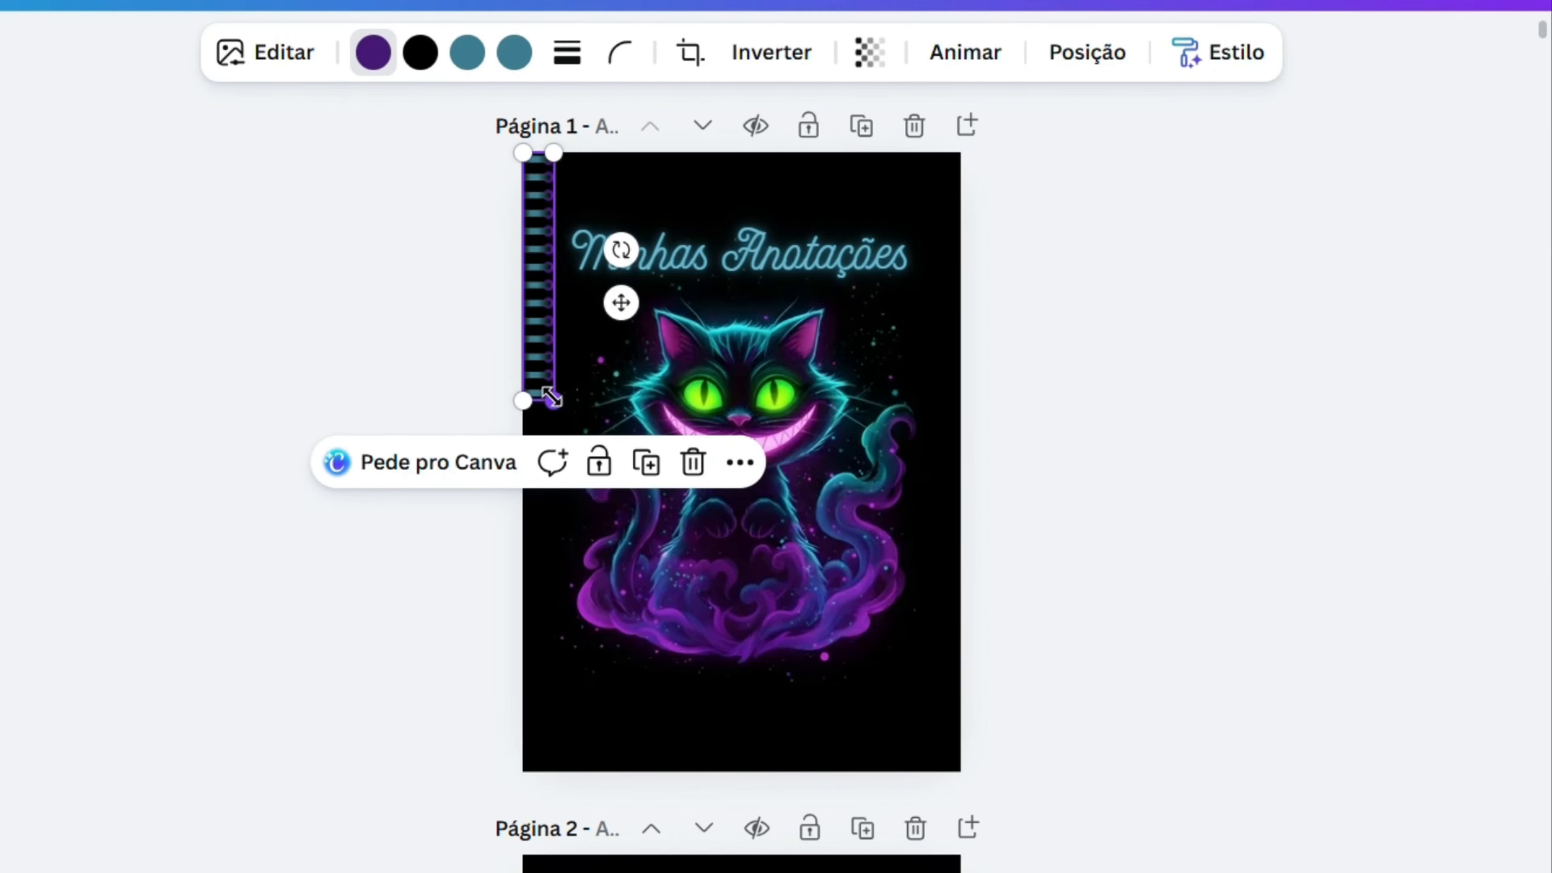
- Enlarge the spiral slightly and place a duplicate below it, flush with the cover's left edge and lower-left corner
drag(865, 412, 866, 439)
drag(554, 441, 554, 452)
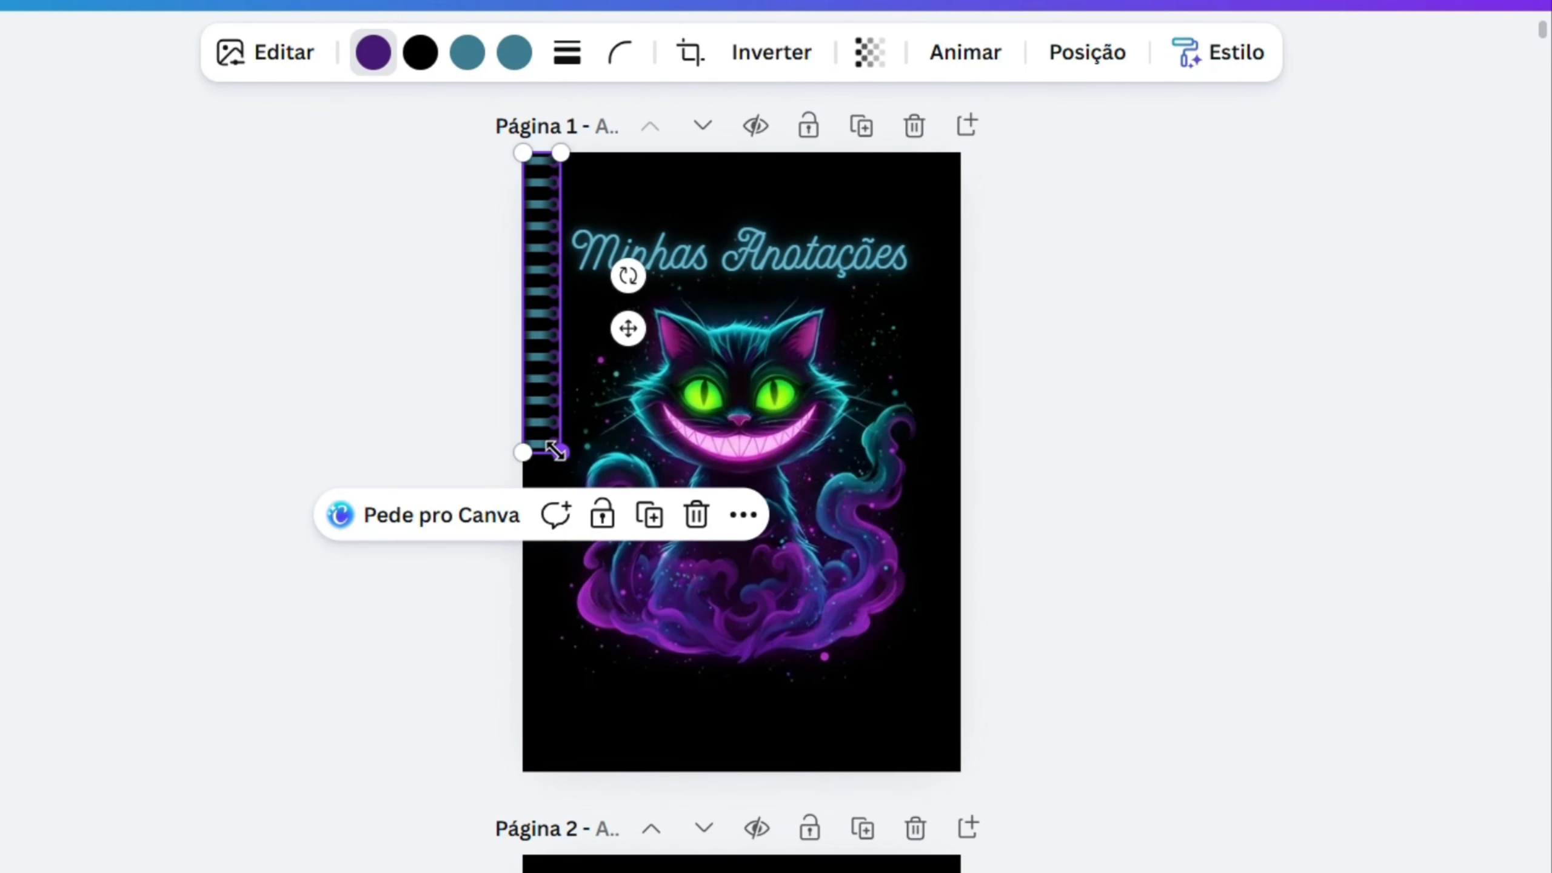
click(653, 516)
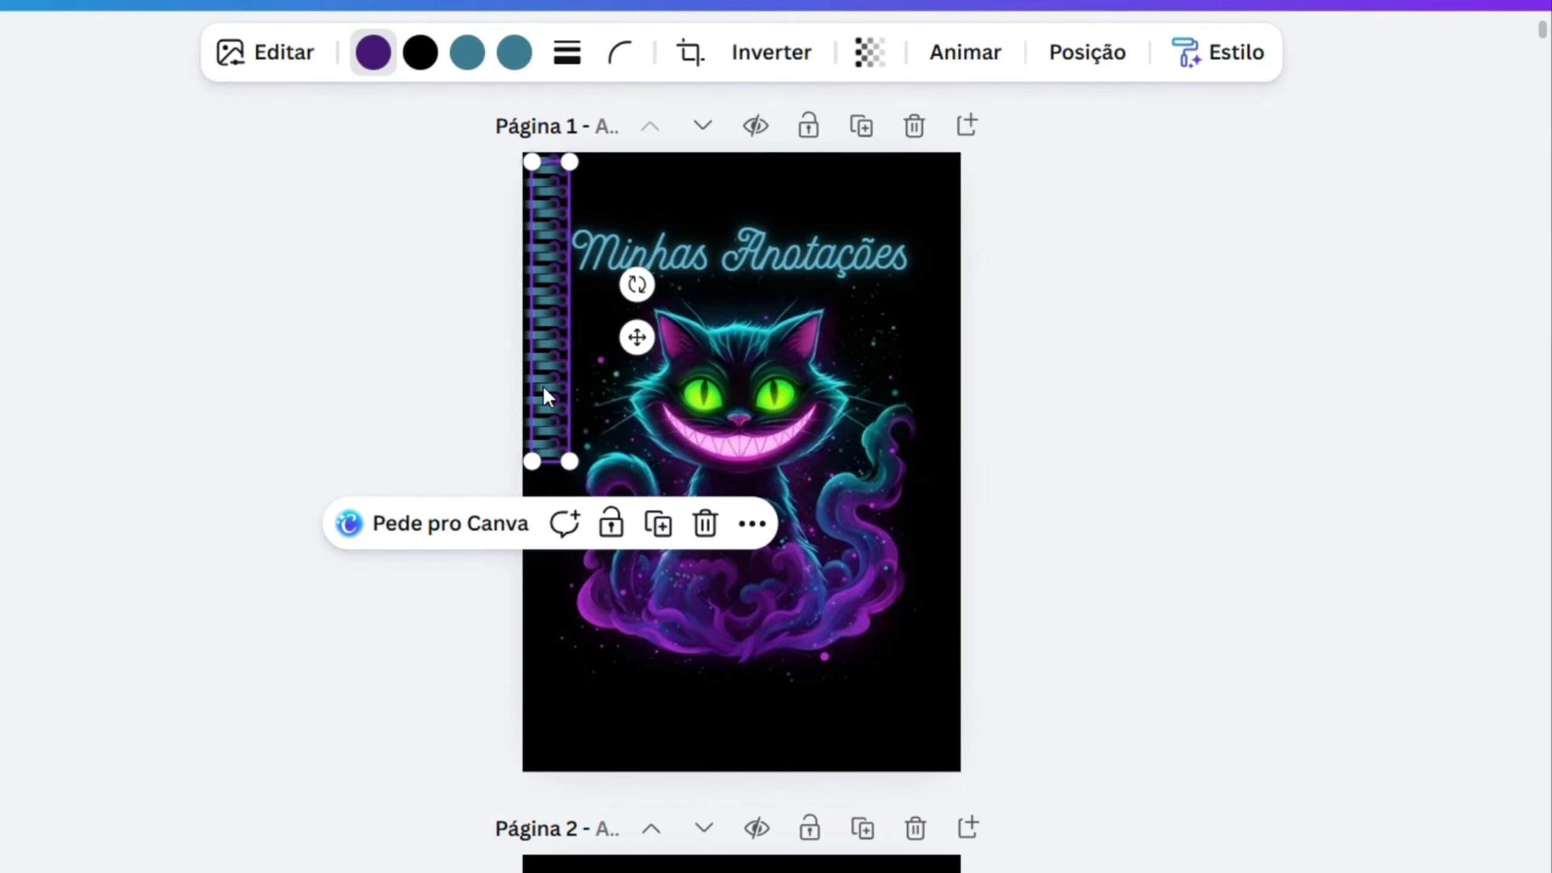
drag(543, 386, 541, 704)
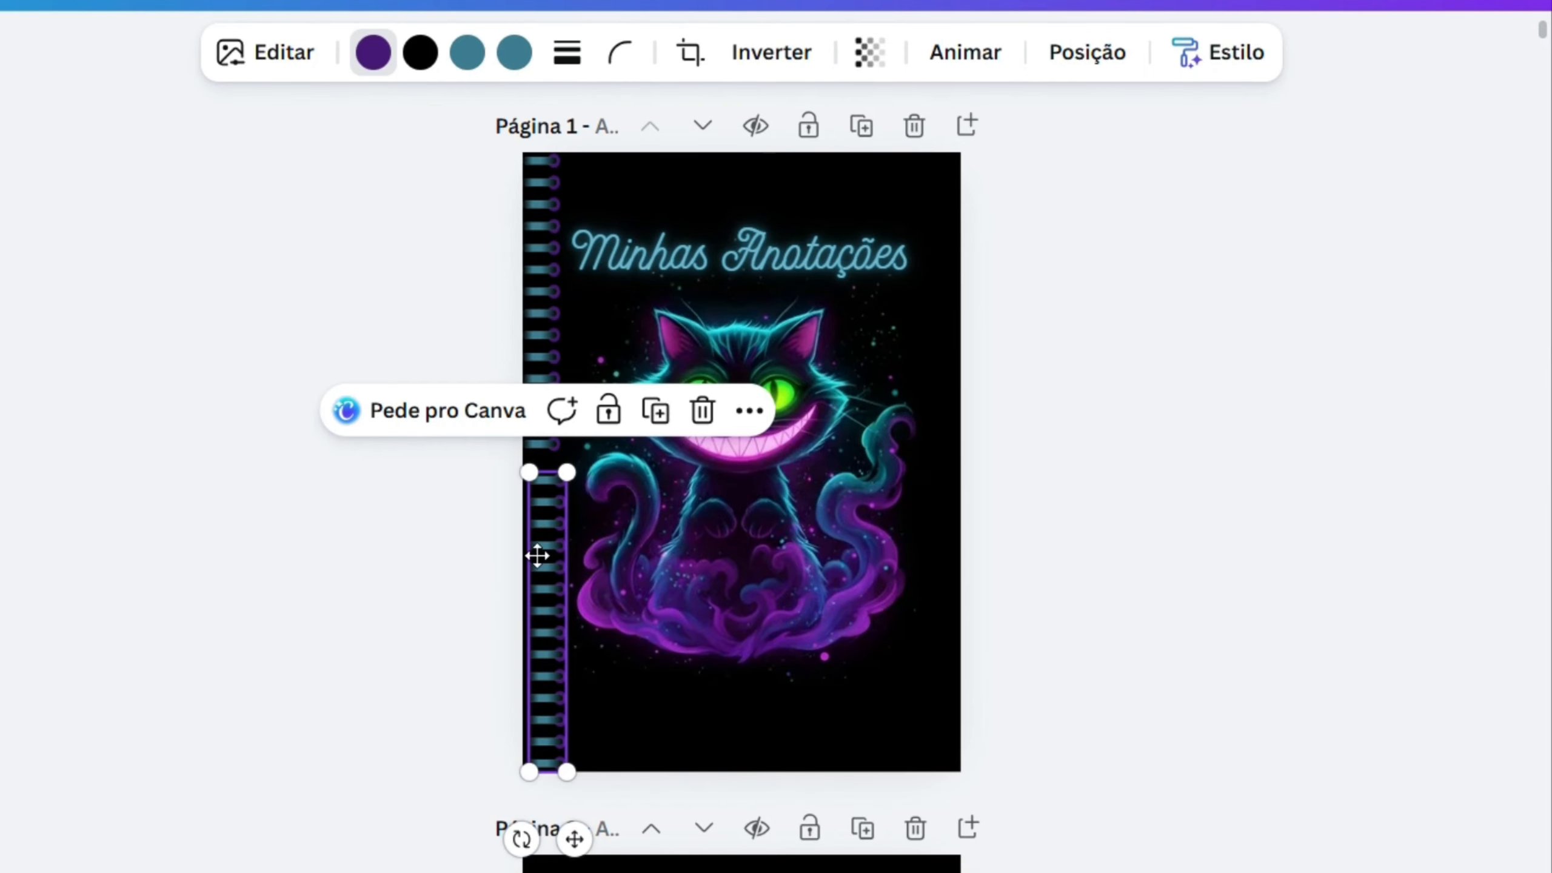
drag(542, 556, 534, 553)
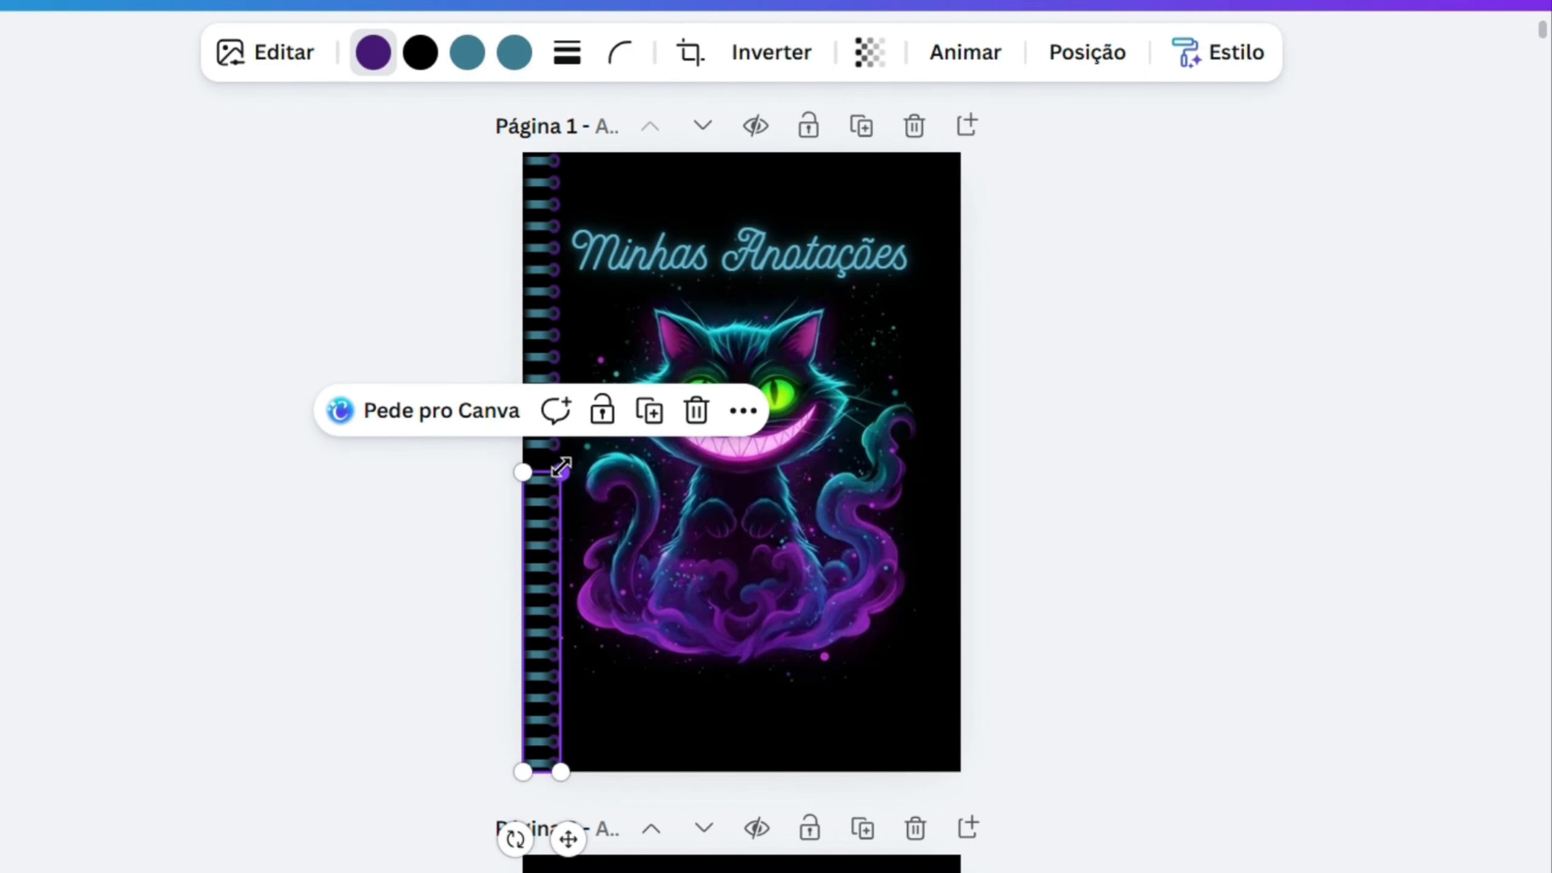
- Enlarge the cover's upper spiral slightly to close the gap above the lower one, leaving nothing selected
click(553, 441)
drag(558, 452, 564, 462)
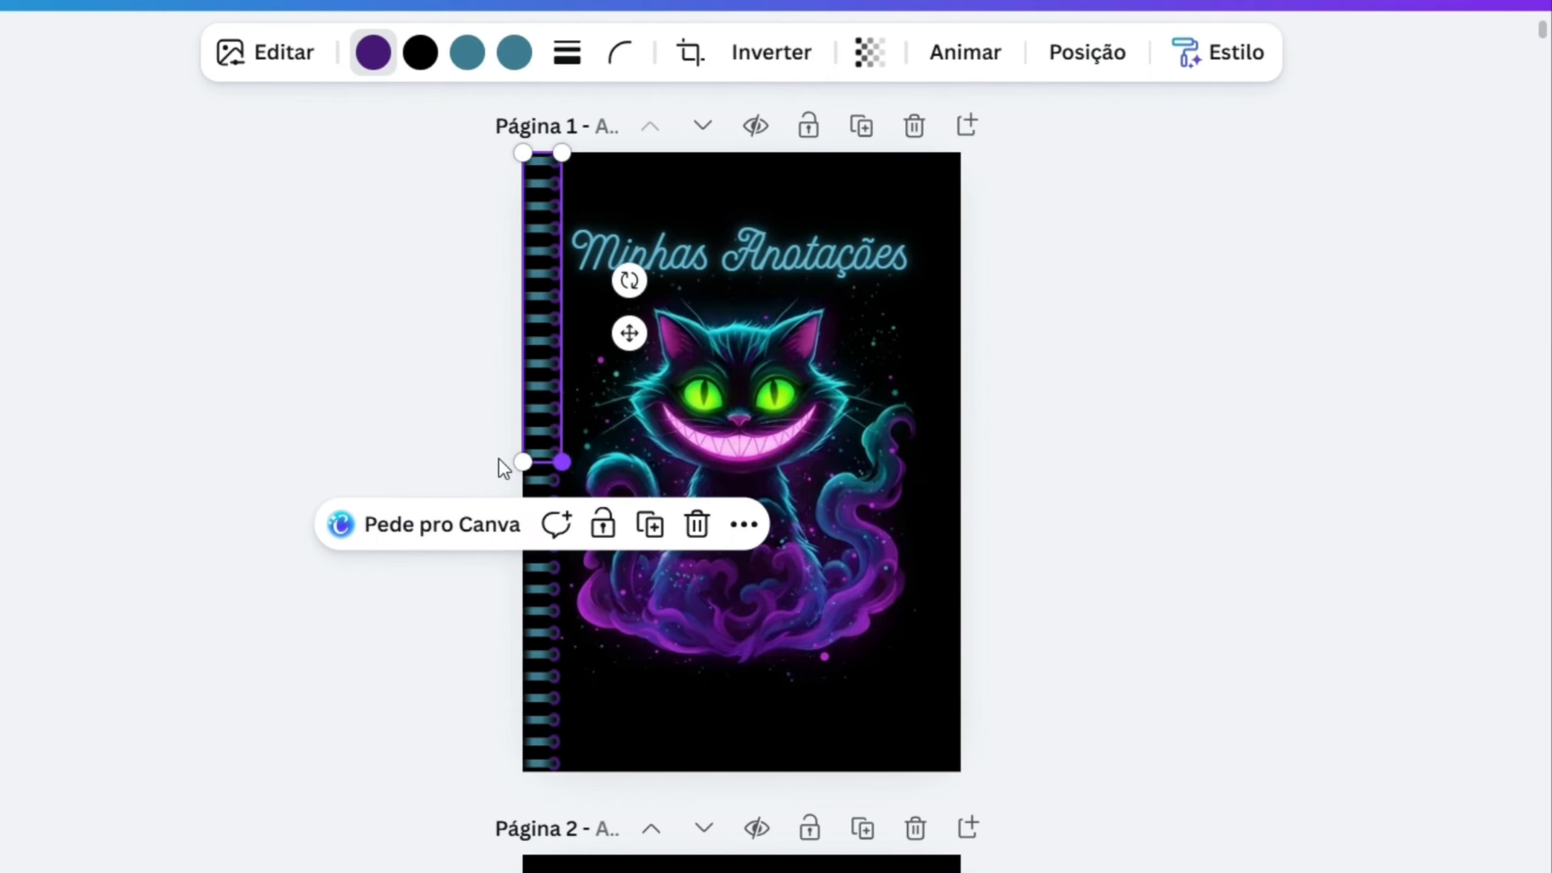
click(410, 442)
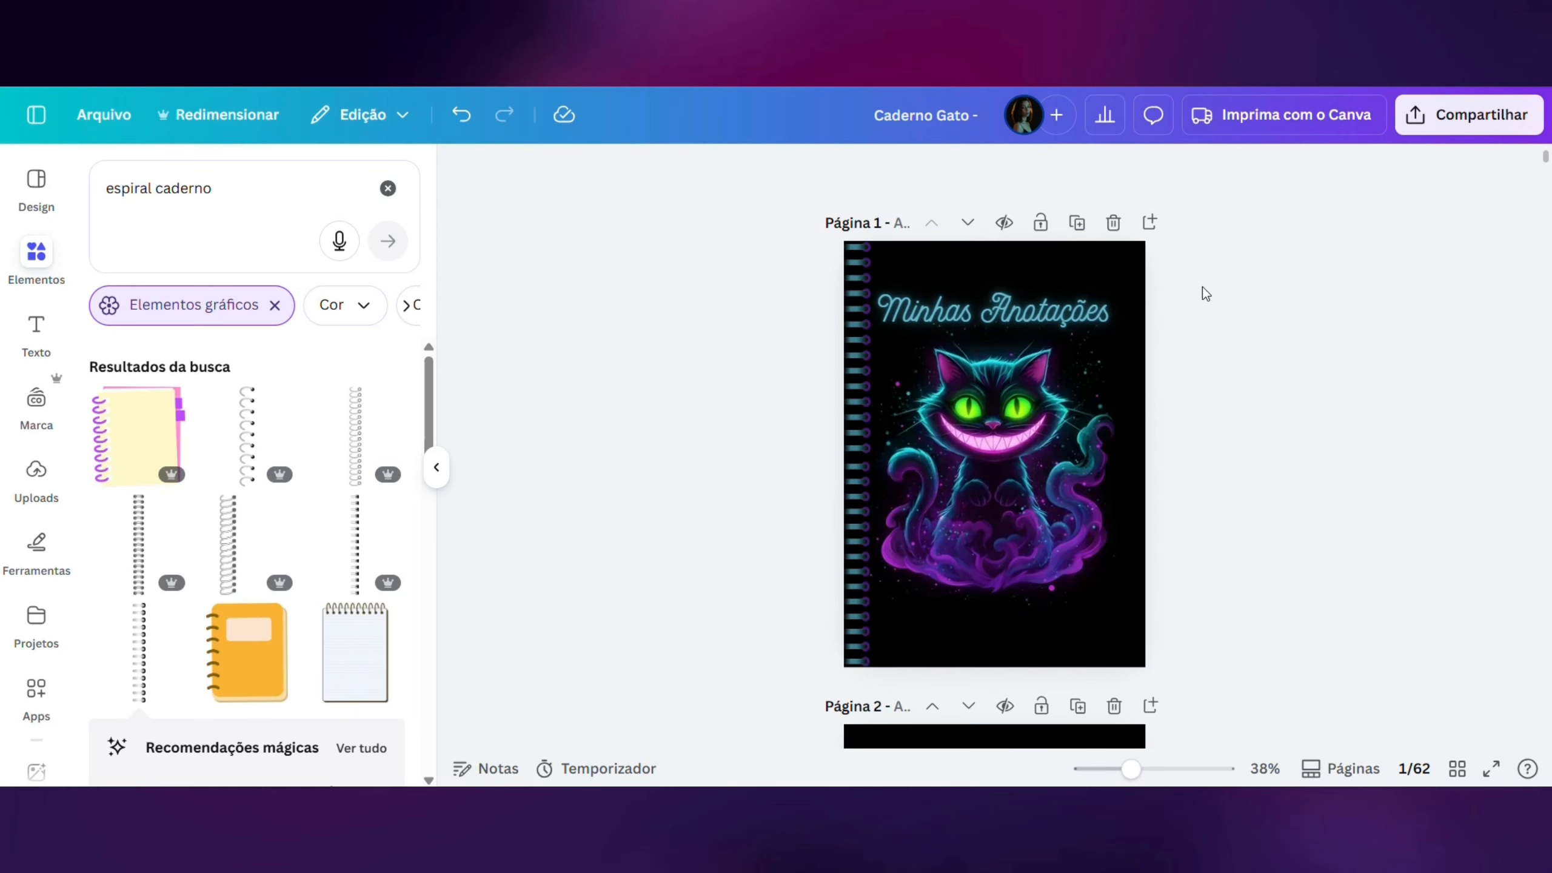
- Widen the grouped writing lines on page 2 slightly towards both the left and right page edges
scroll(987, 452, down, 5)
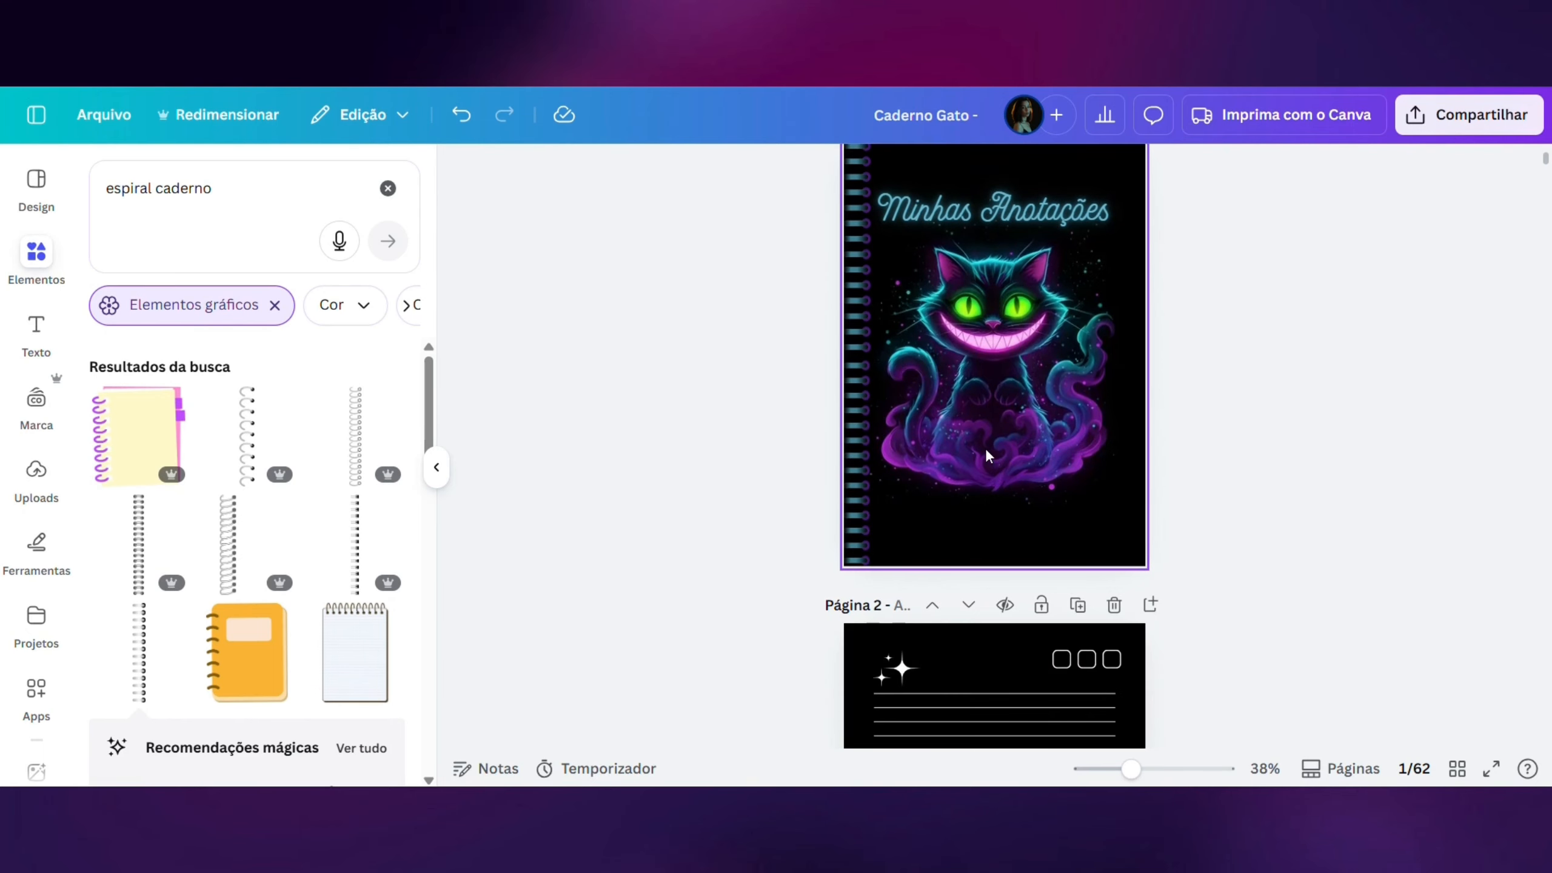
scroll(986, 456, down, 2)
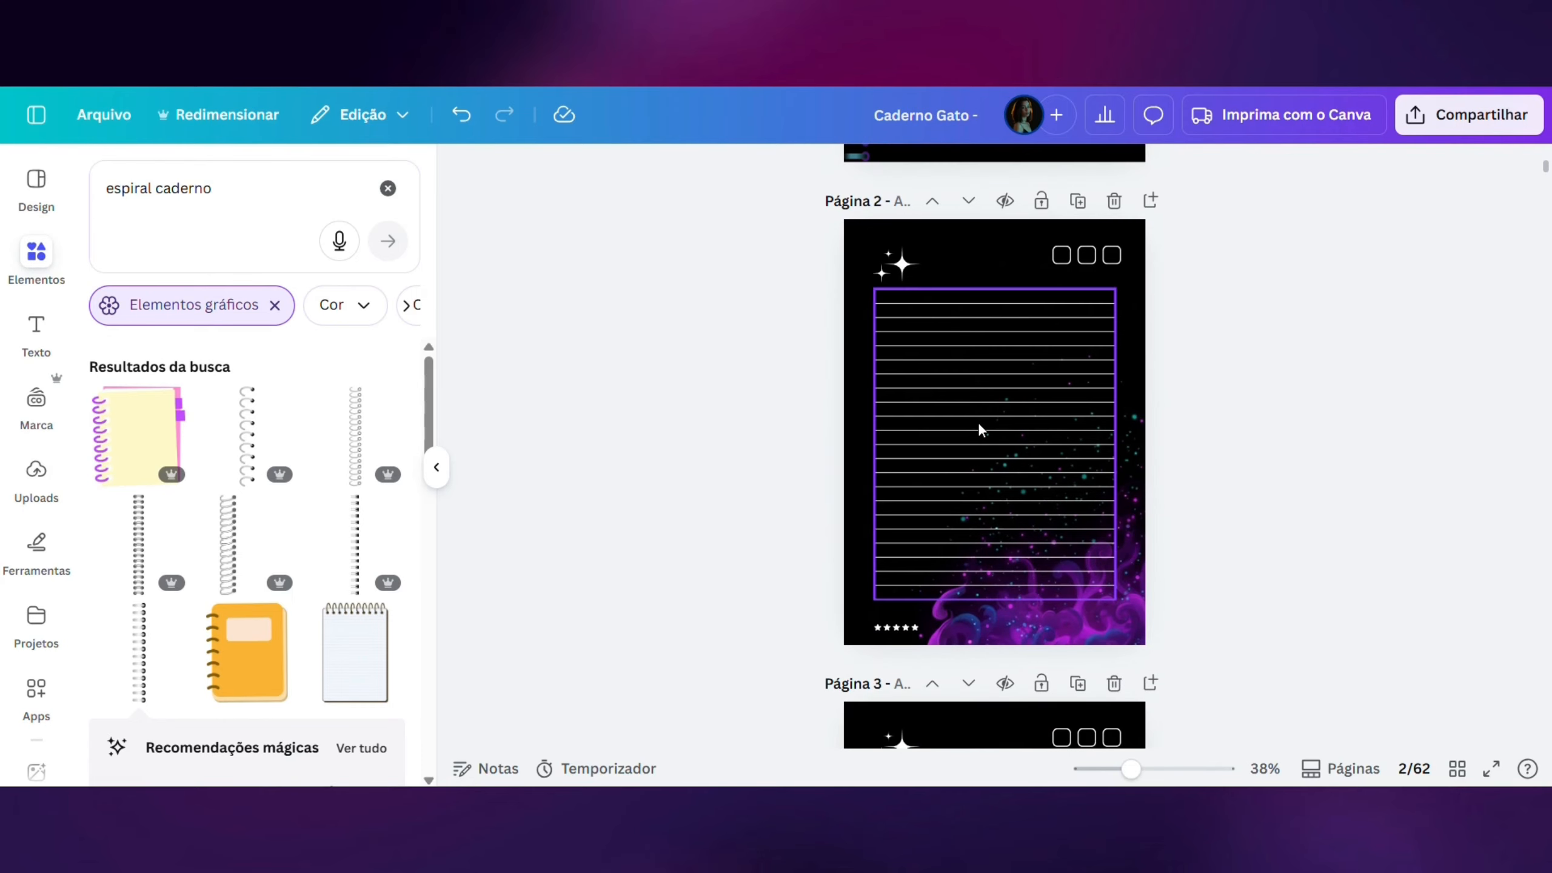
click(976, 424)
drag(873, 444, 860, 444)
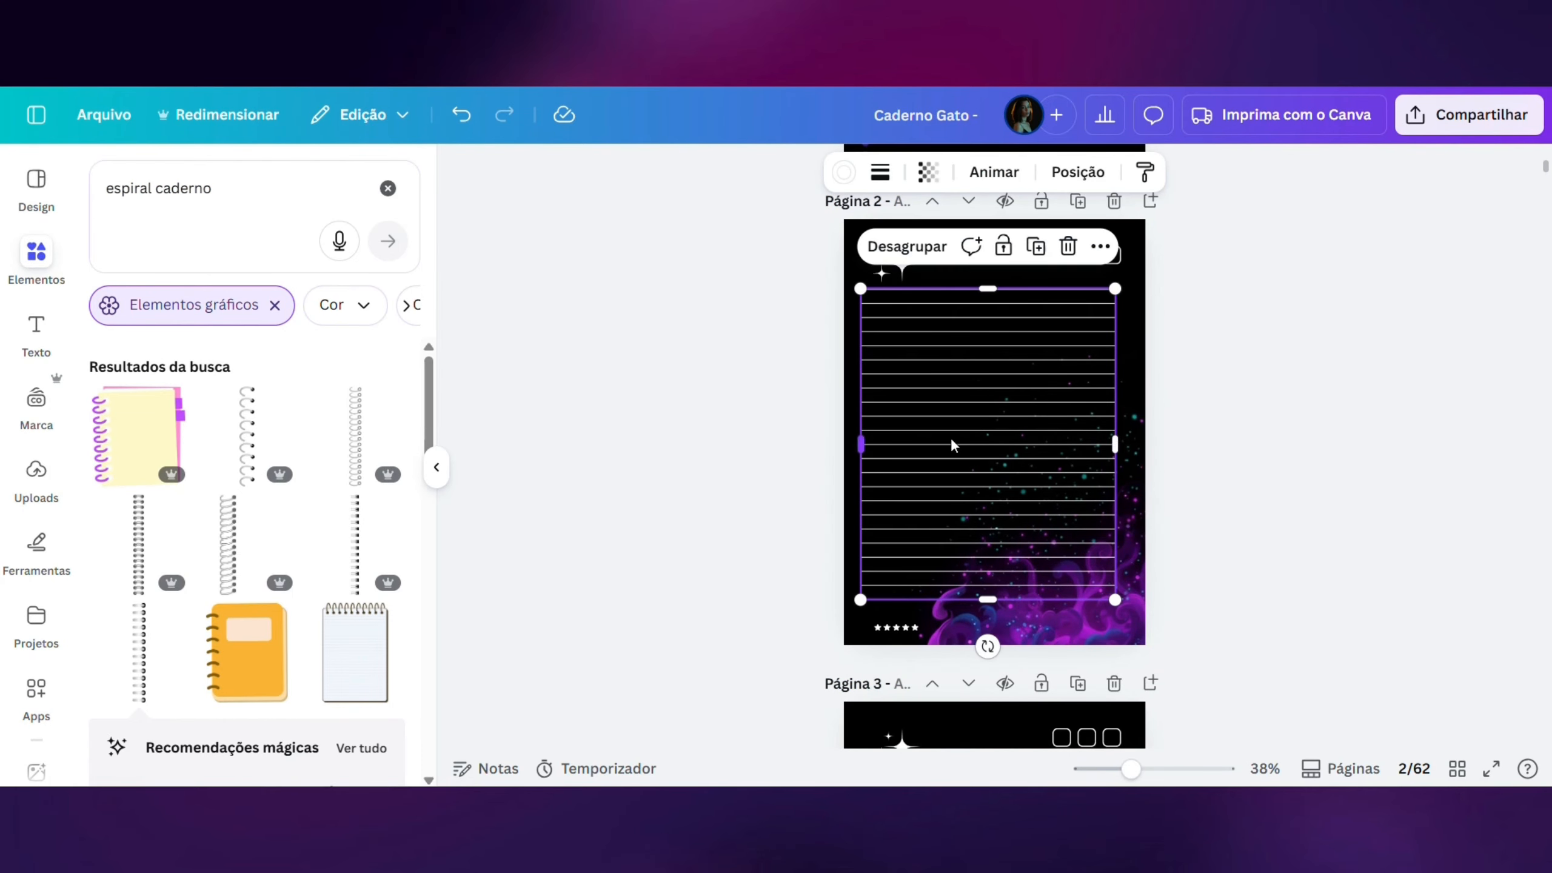
drag(1116, 445, 1128, 445)
- Move the sparkle graphic into page 2's upper-left corner, enlarge it slightly, and shift the five-star row further left
click(892, 257)
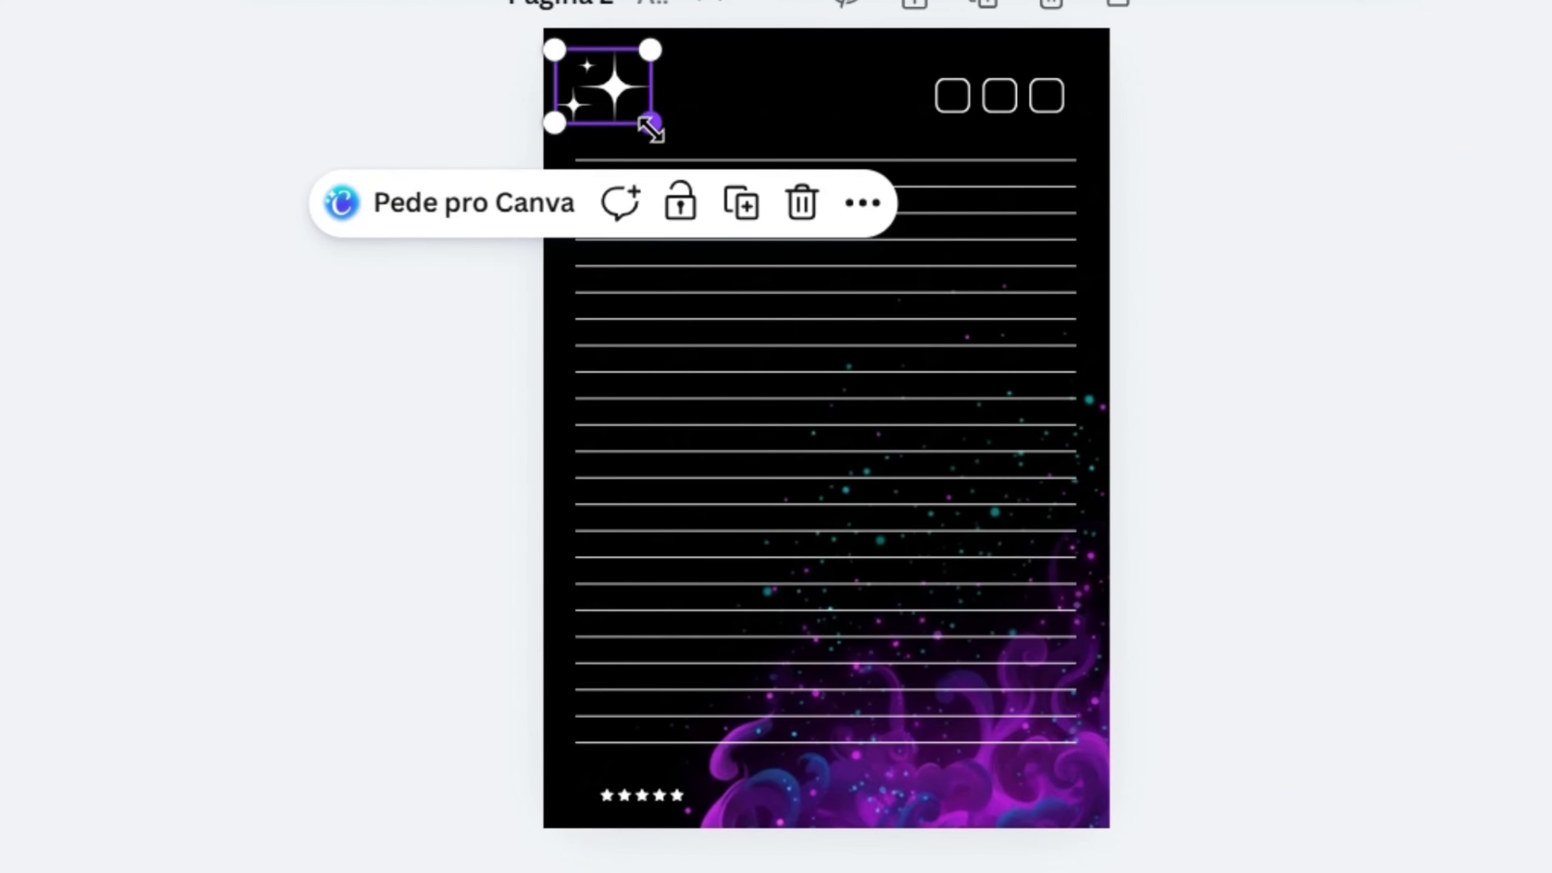
drag(618, 790, 596, 797)
click(1443, 679)
scroll(1298, 664, down, 10)
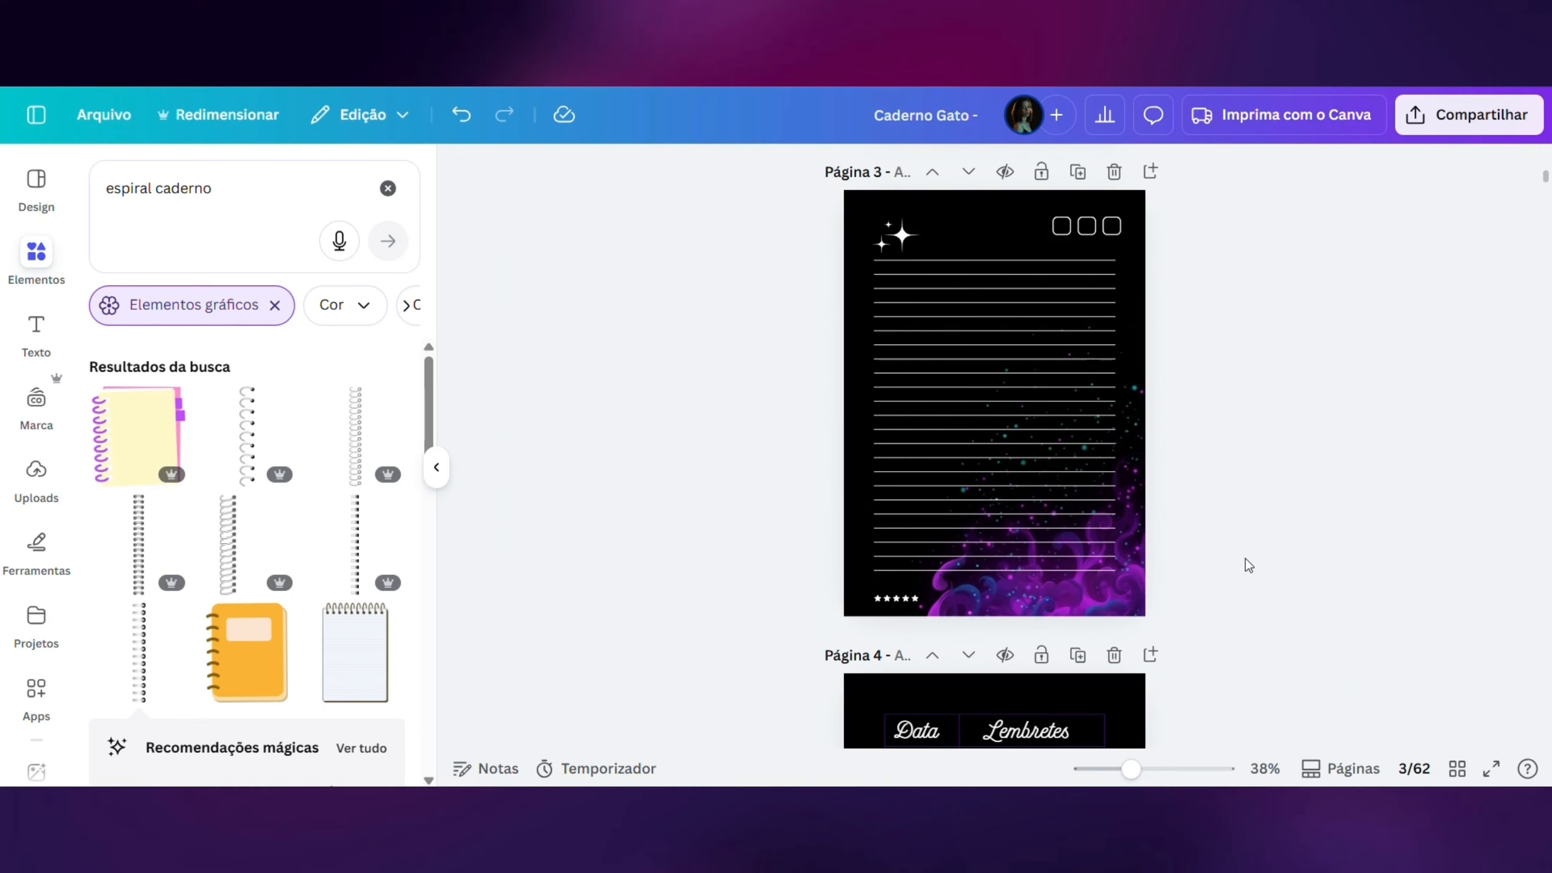
- Apply the Neon text effect to the "Data" and "Lembretes" table headings on page 4
scroll(1243, 561, down, 5)
click(912, 340)
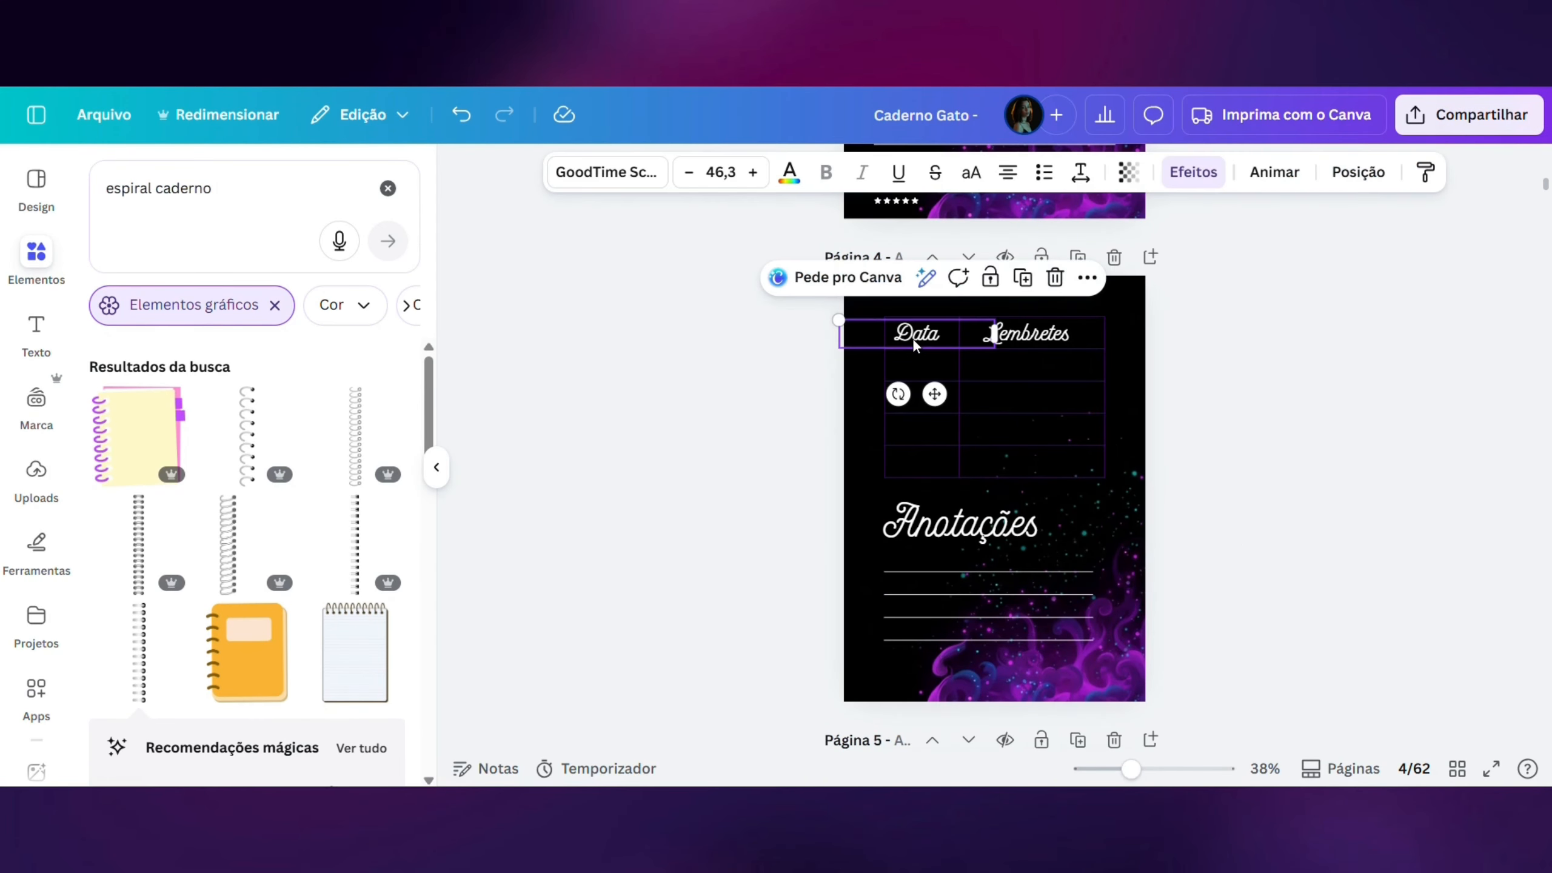
click(1194, 177)
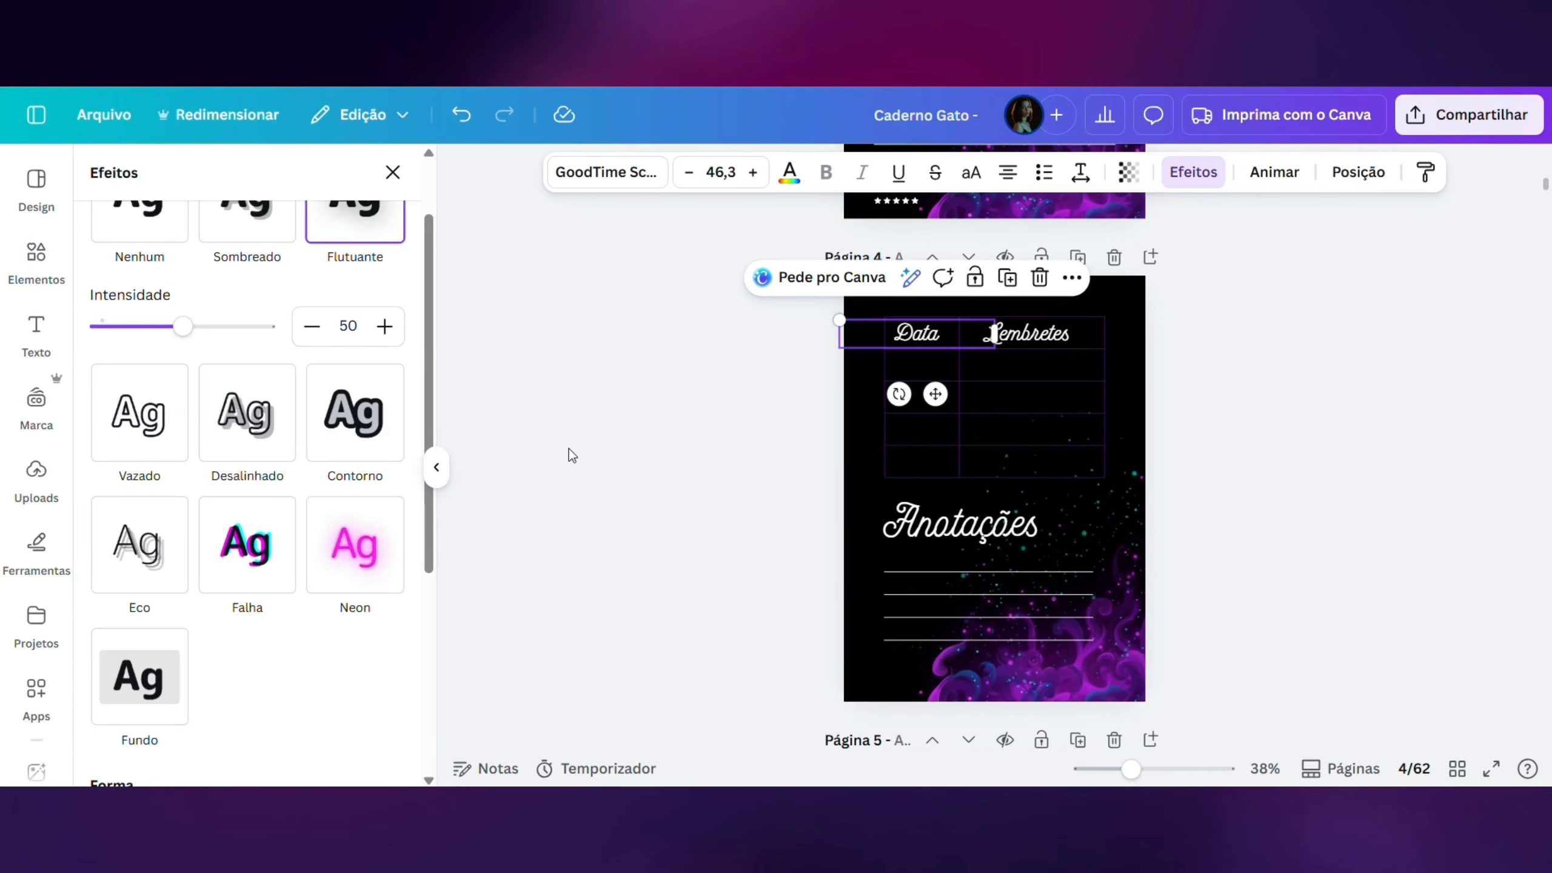
click(367, 544)
click(1030, 336)
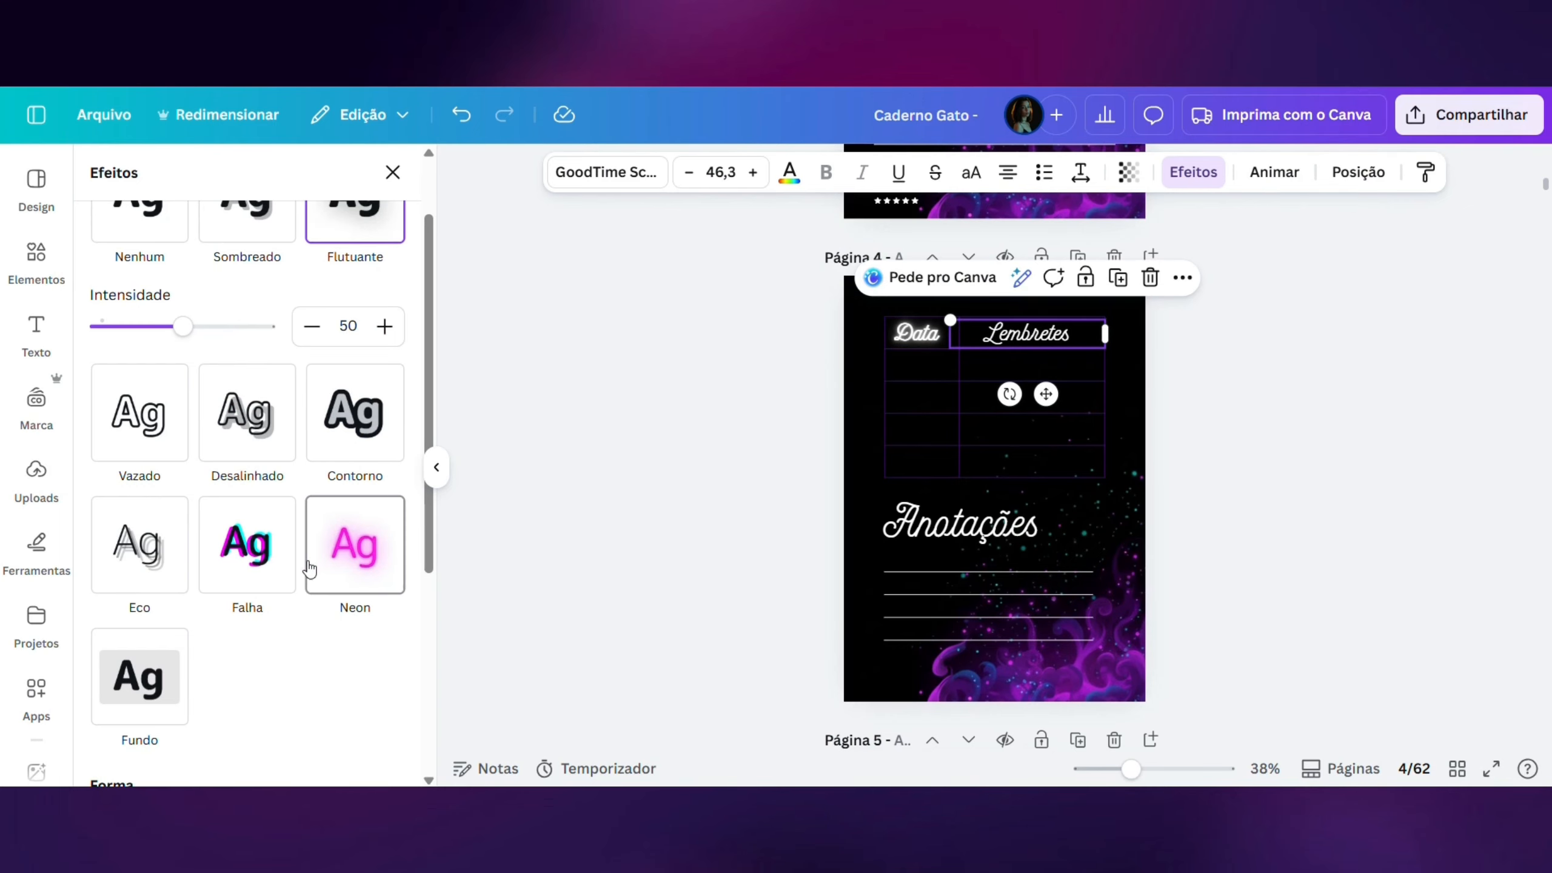
click(340, 570)
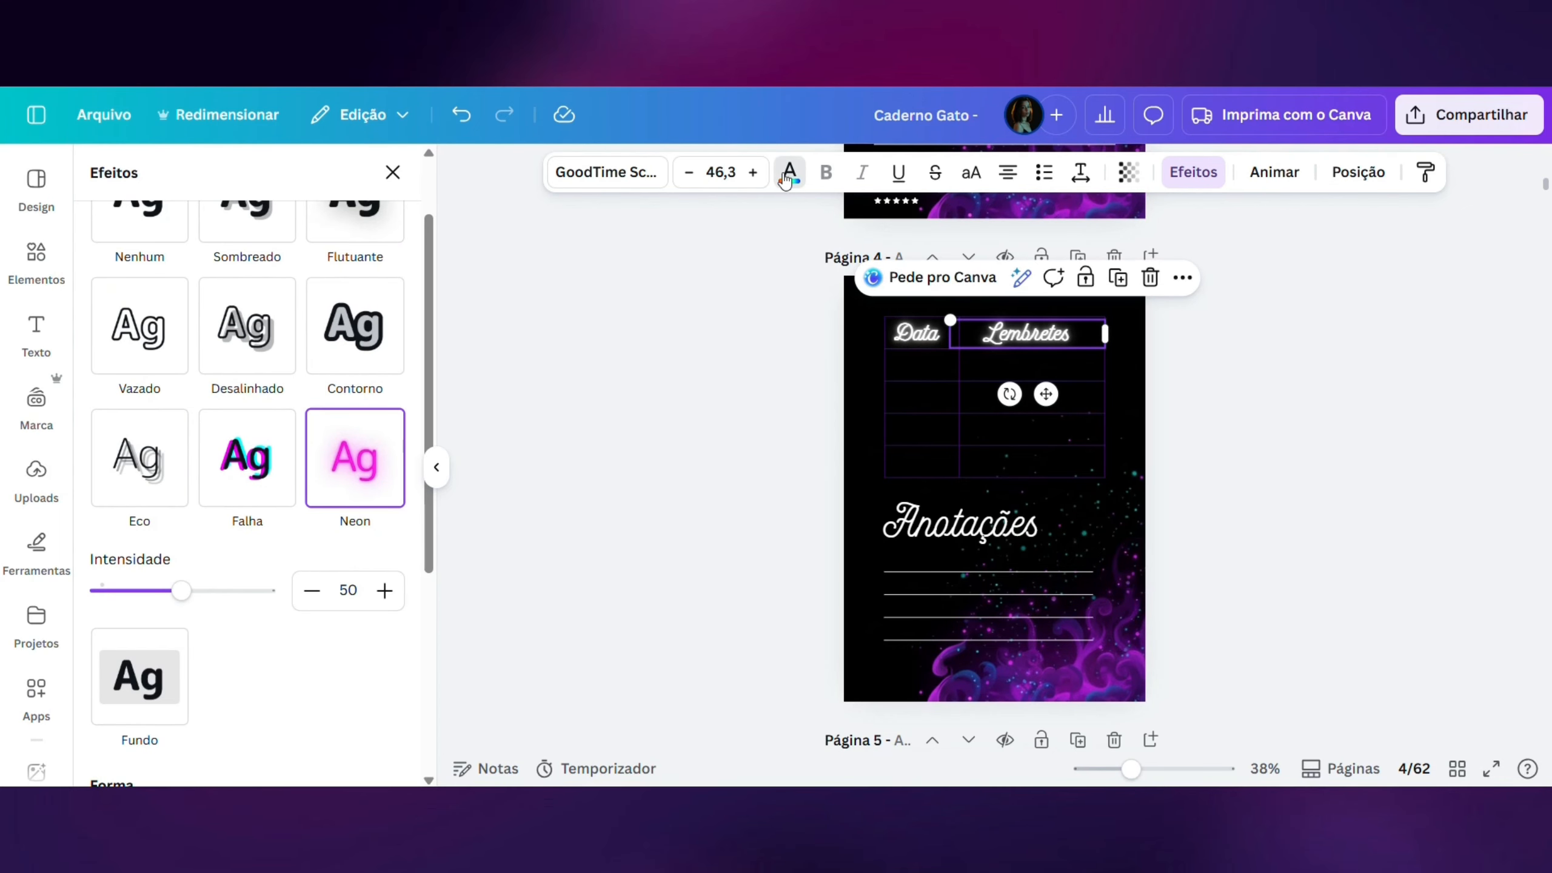
- Color the "Lembretes" and "Data" headings on page 4 Magenta #cb6ce6
click(789, 178)
click(261, 330)
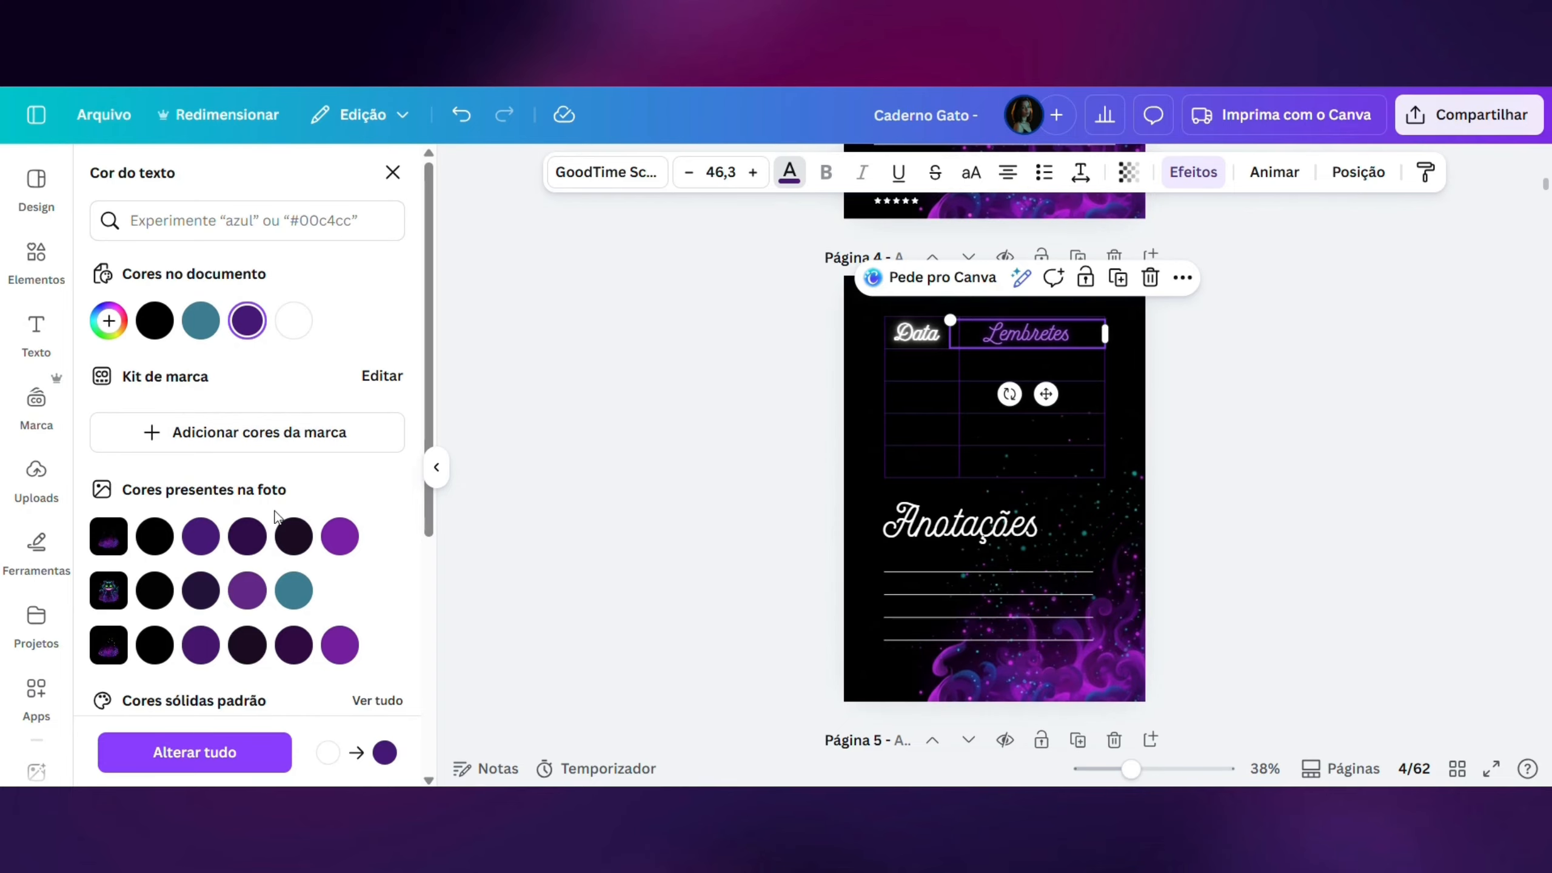
scroll(277, 518, down, 2)
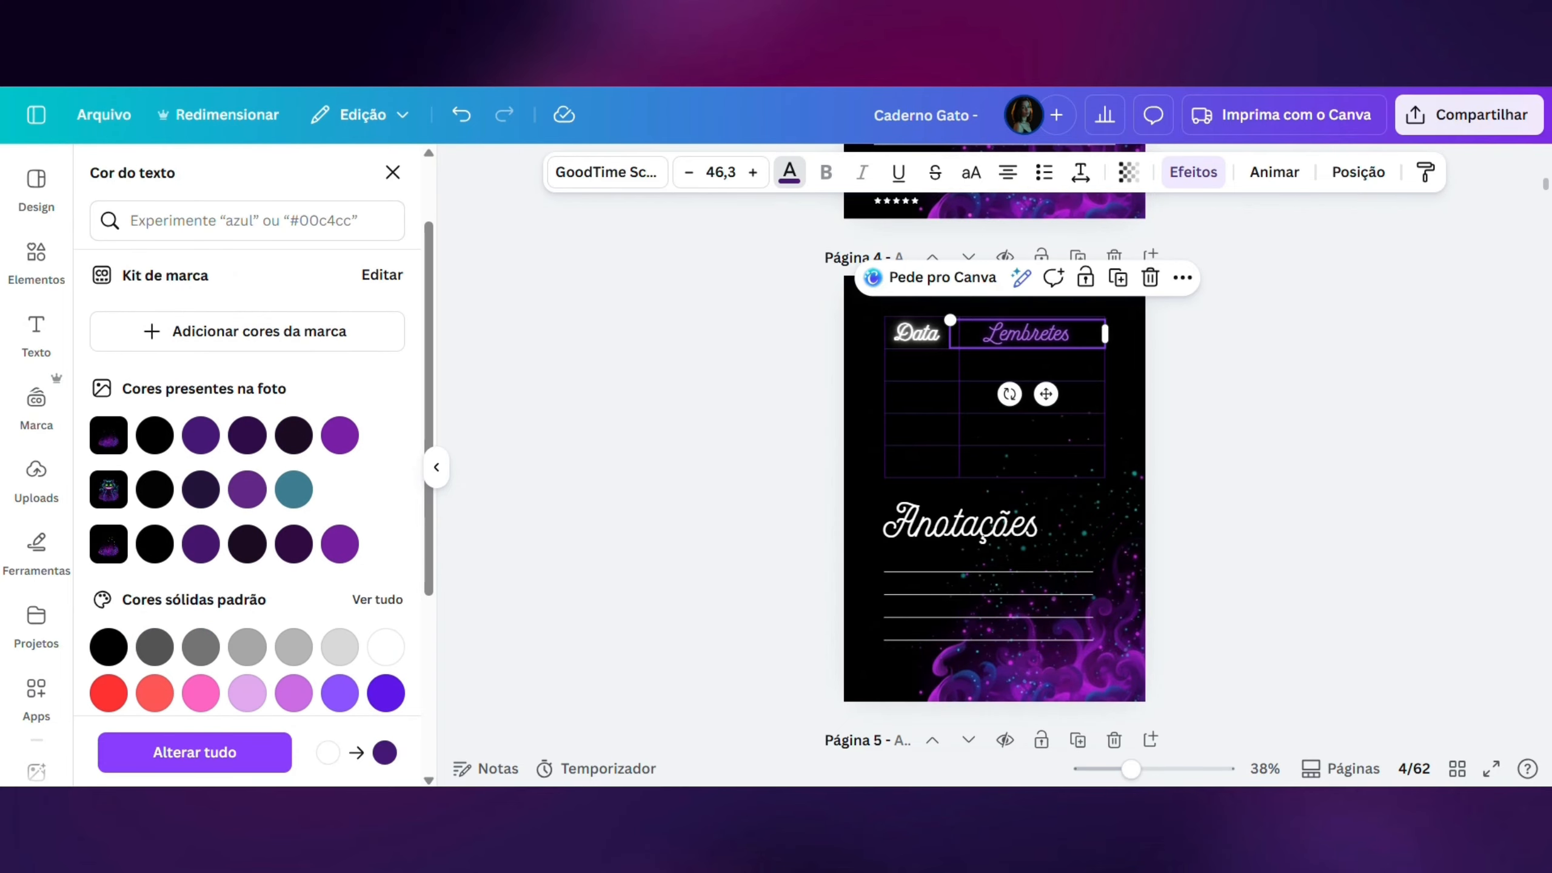
click(300, 695)
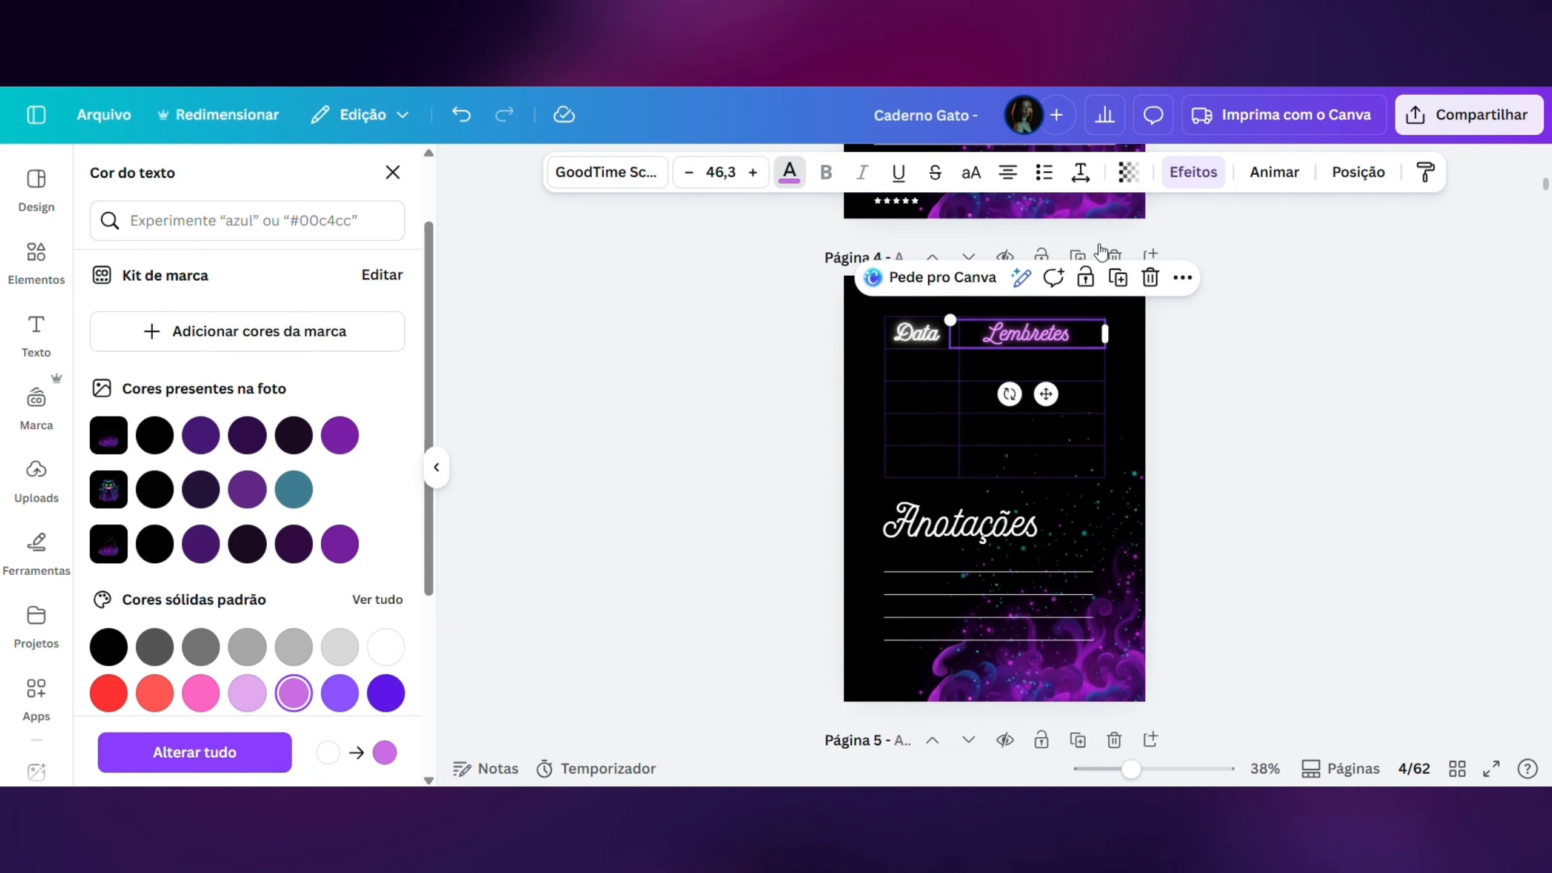
click(919, 336)
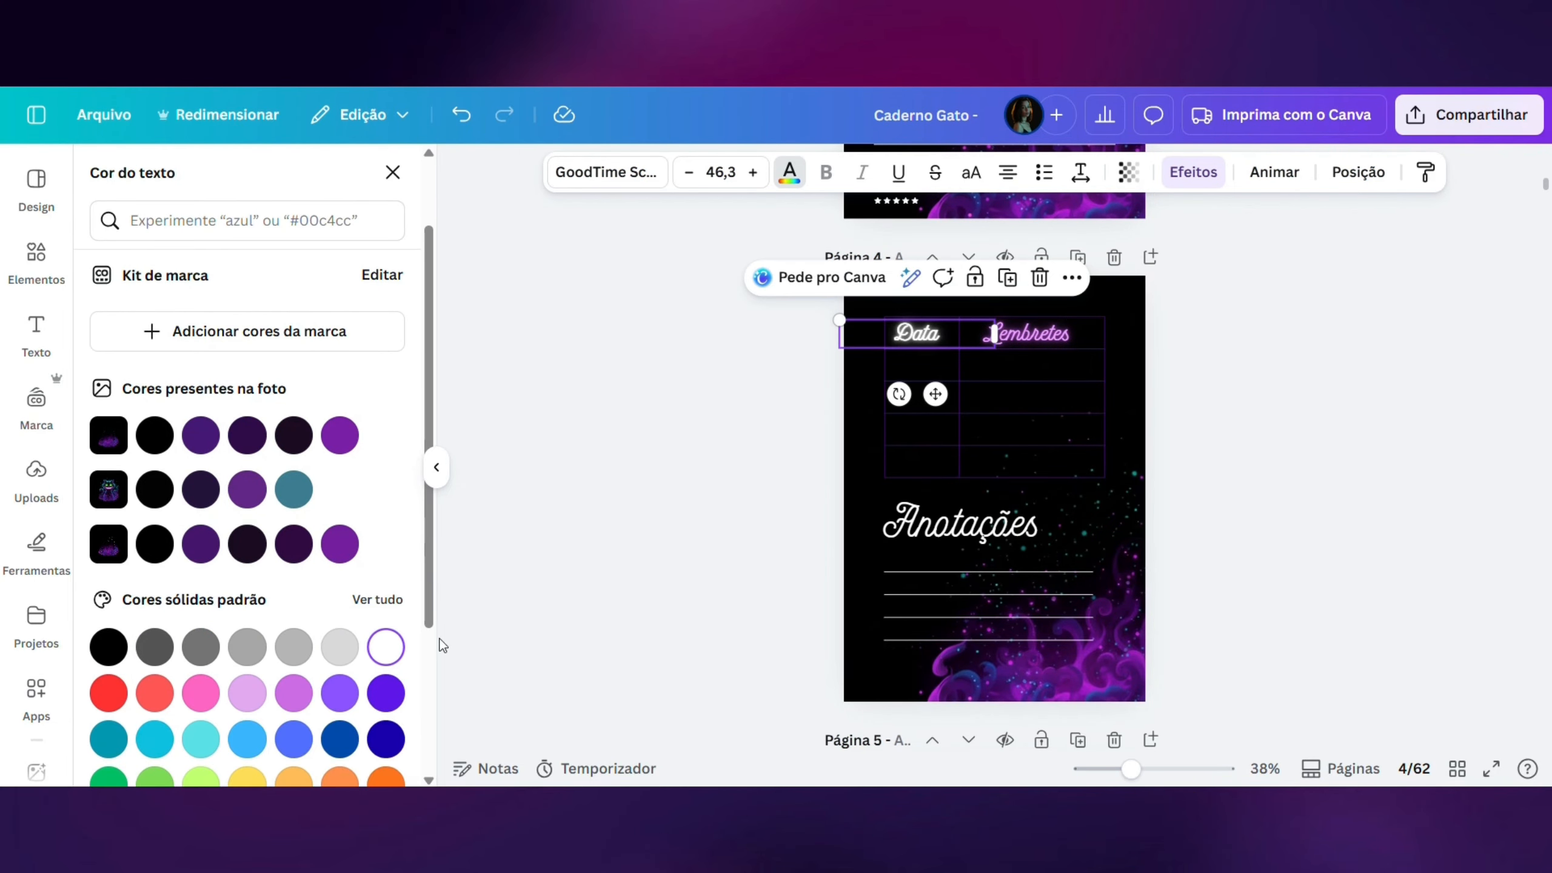
click(294, 694)
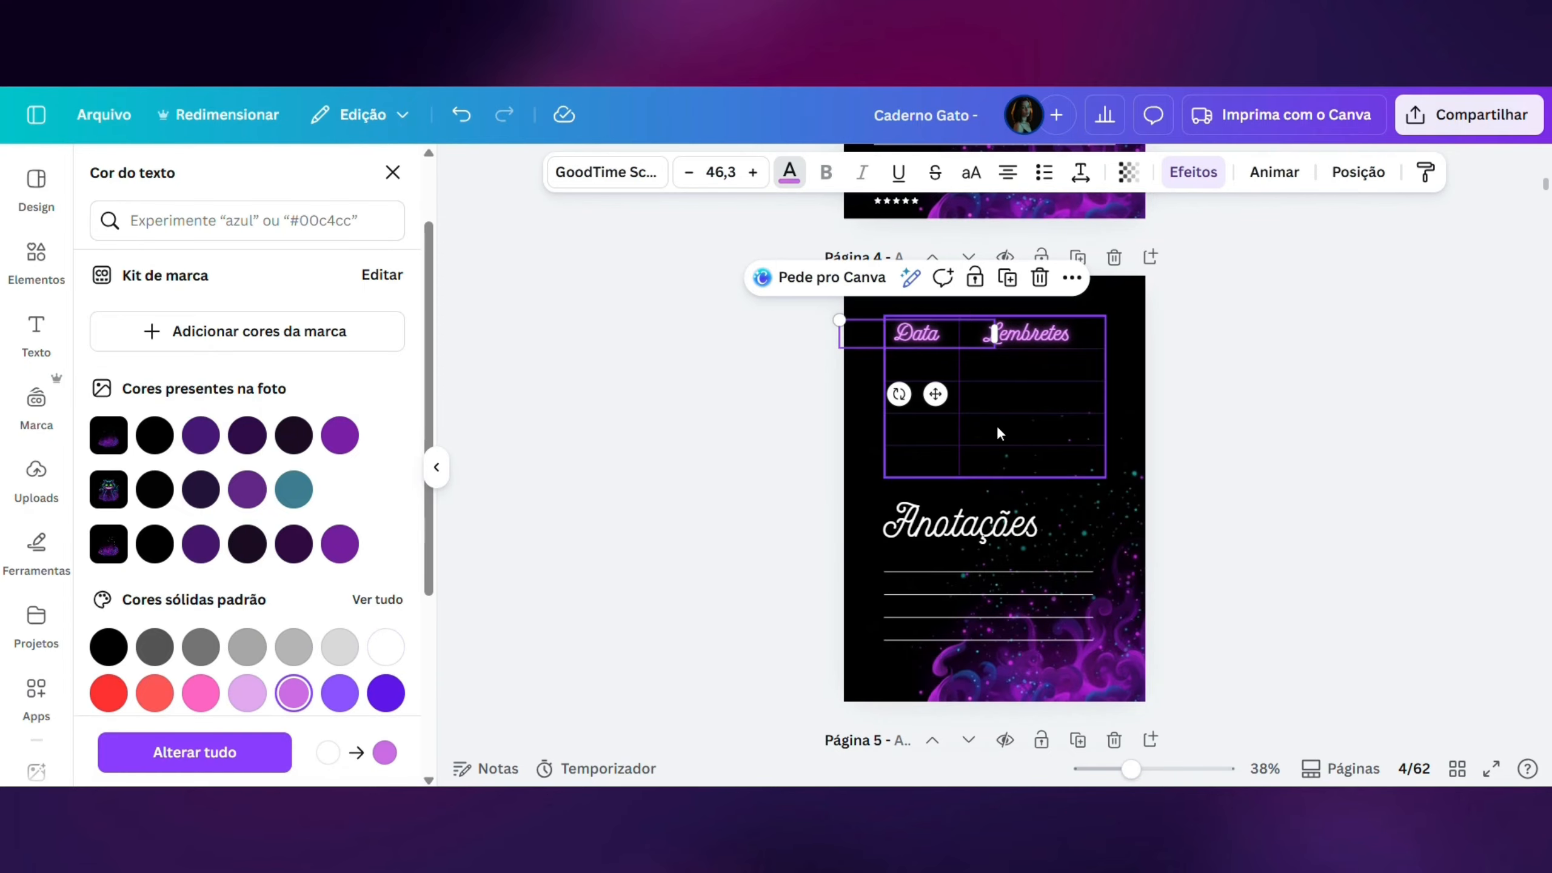
- Color the "Anotações" title on page 4 Magenta #cb6ce6 and give it the Neon effect
click(1006, 529)
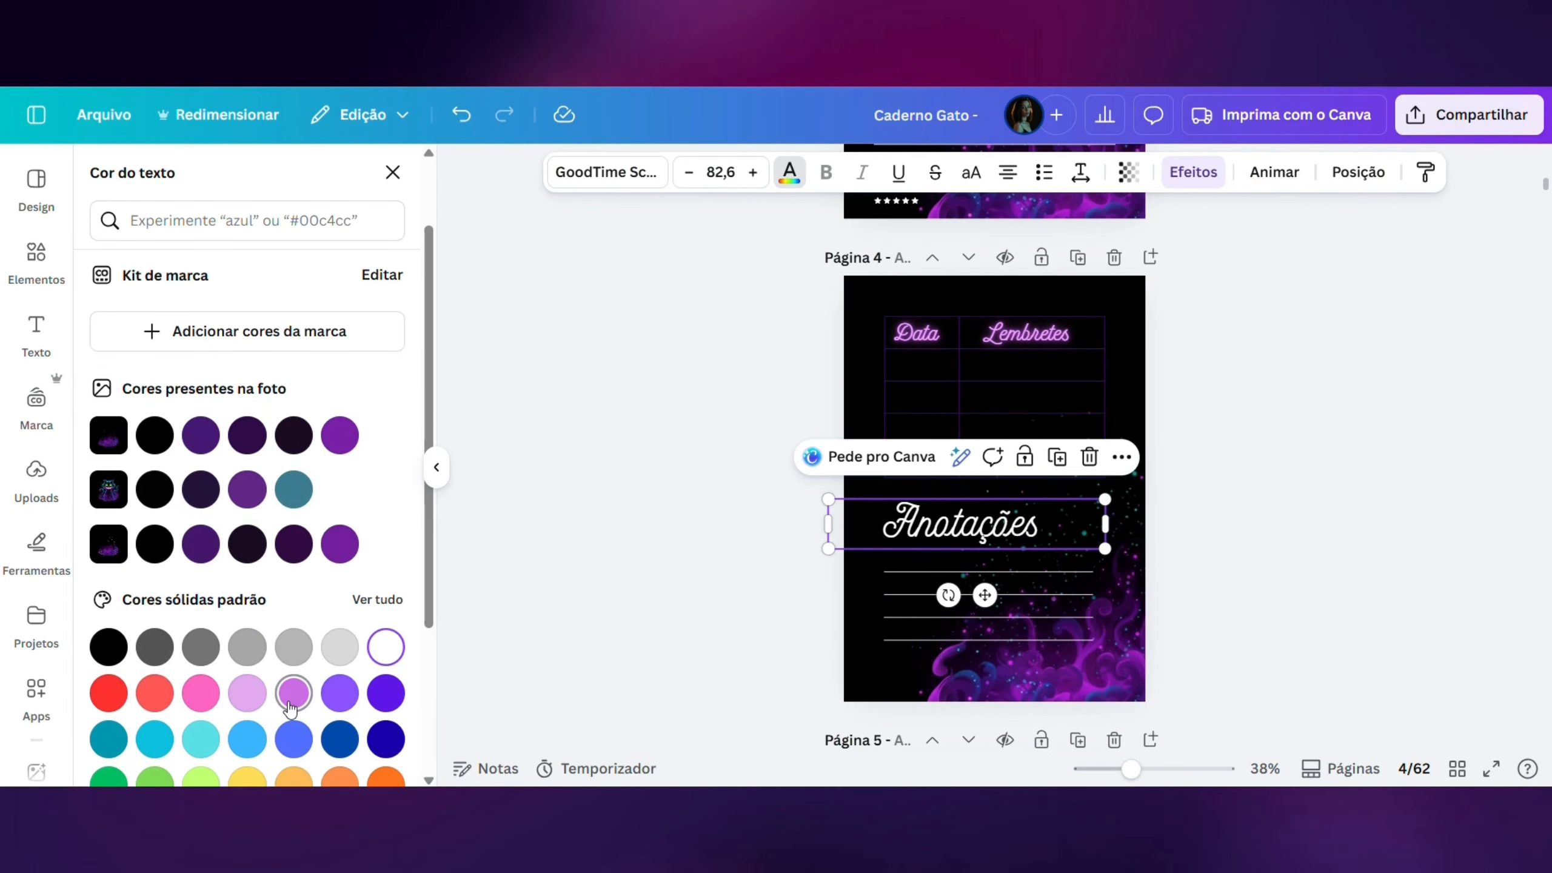
click(291, 703)
click(1179, 172)
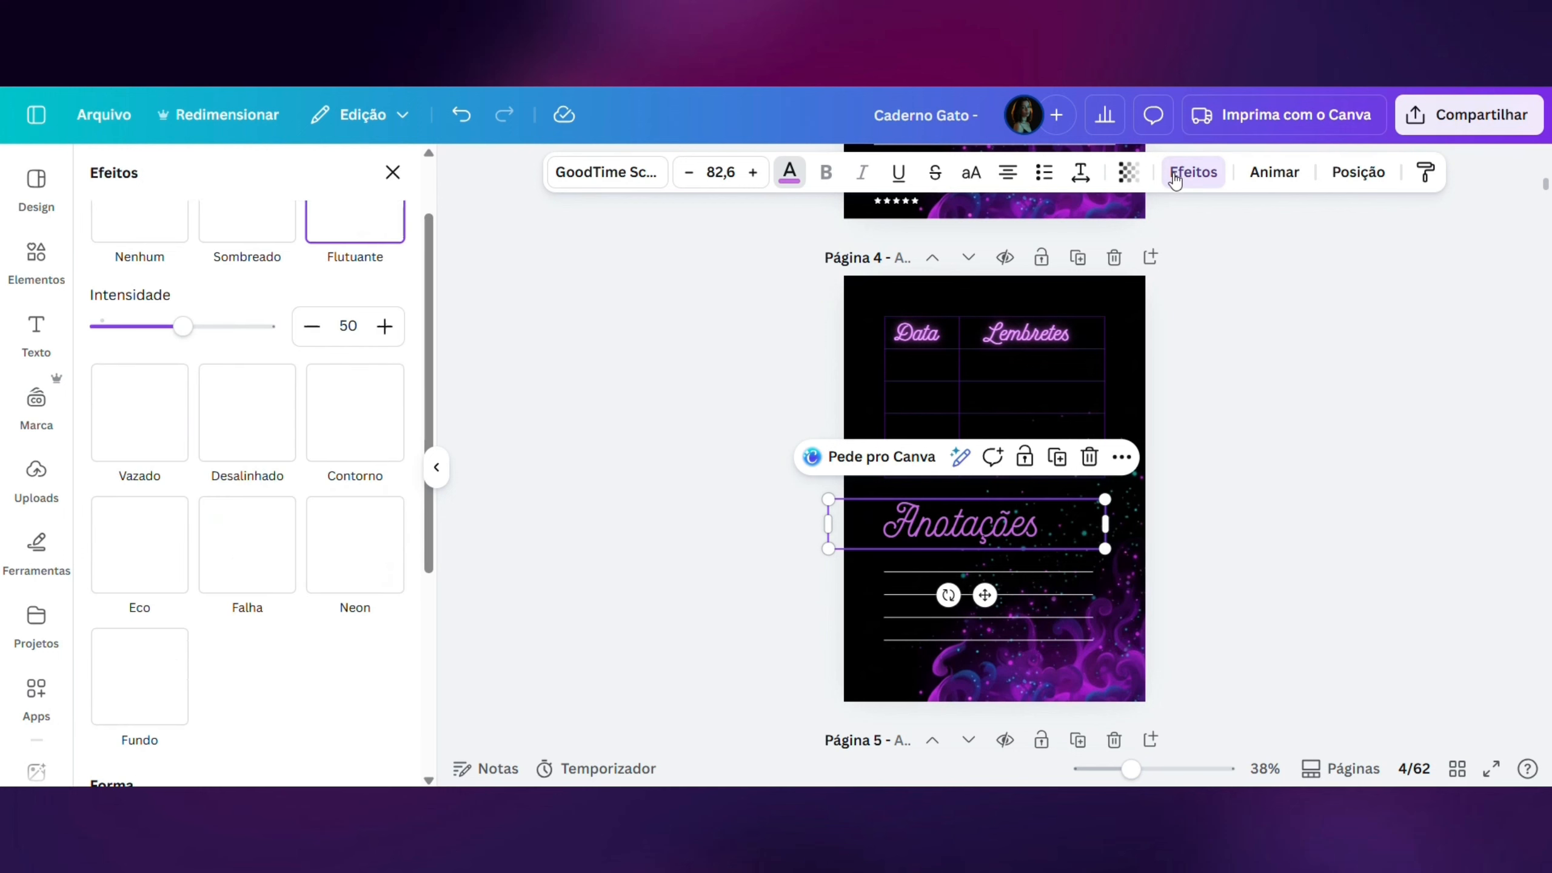
click(353, 540)
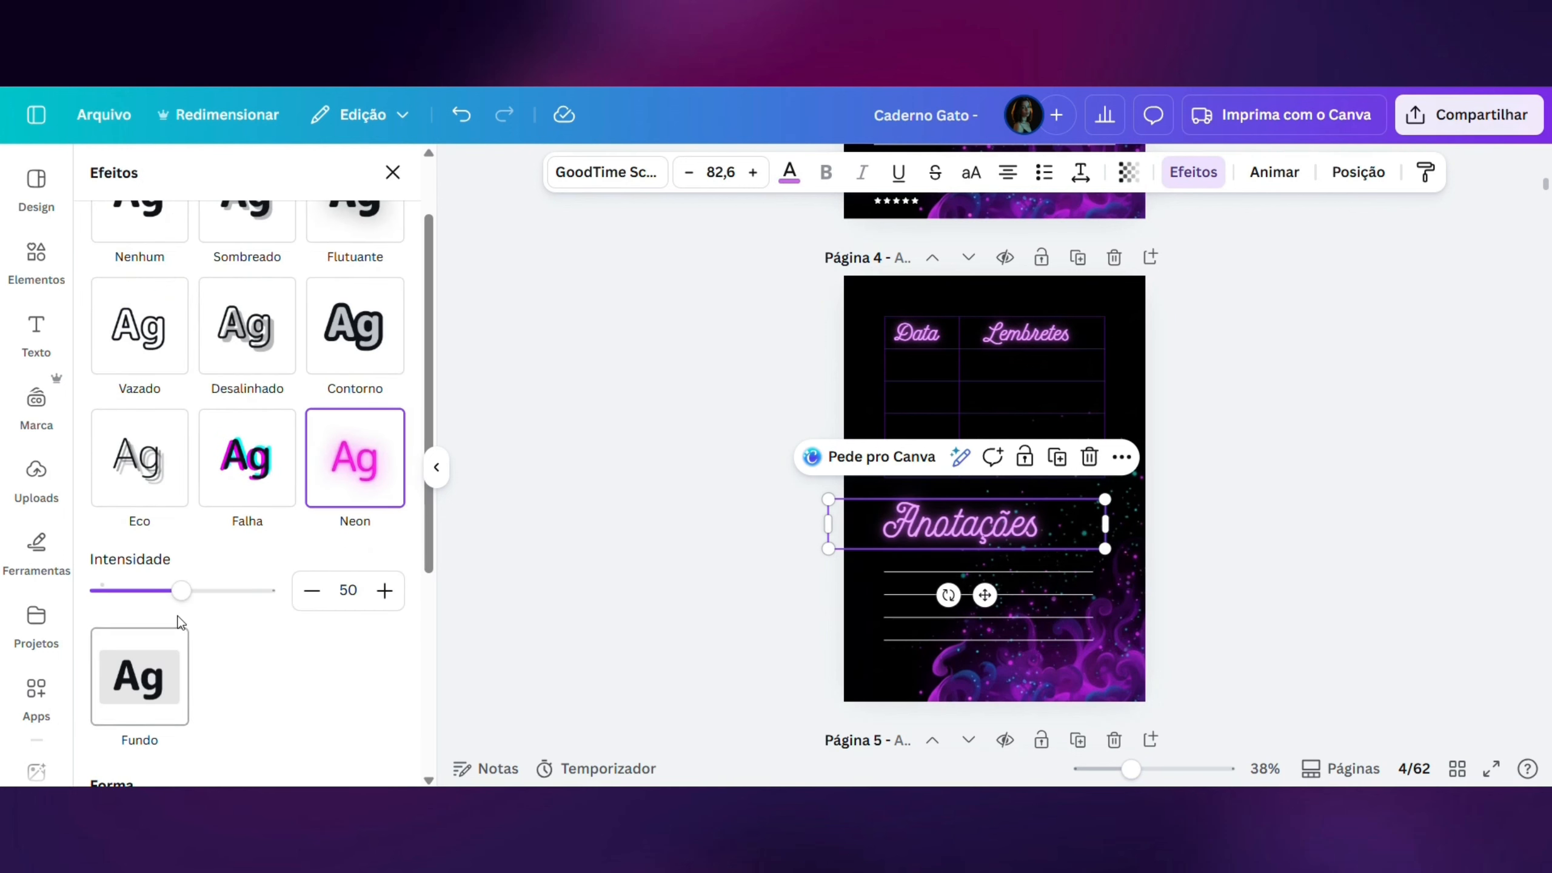
- Increase the Neon intensity of the "Anotações", "Data" and "Lembretes" texts on page 4, leaving nothing selected
drag(180, 590, 231, 590)
click(936, 327)
click(1038, 333)
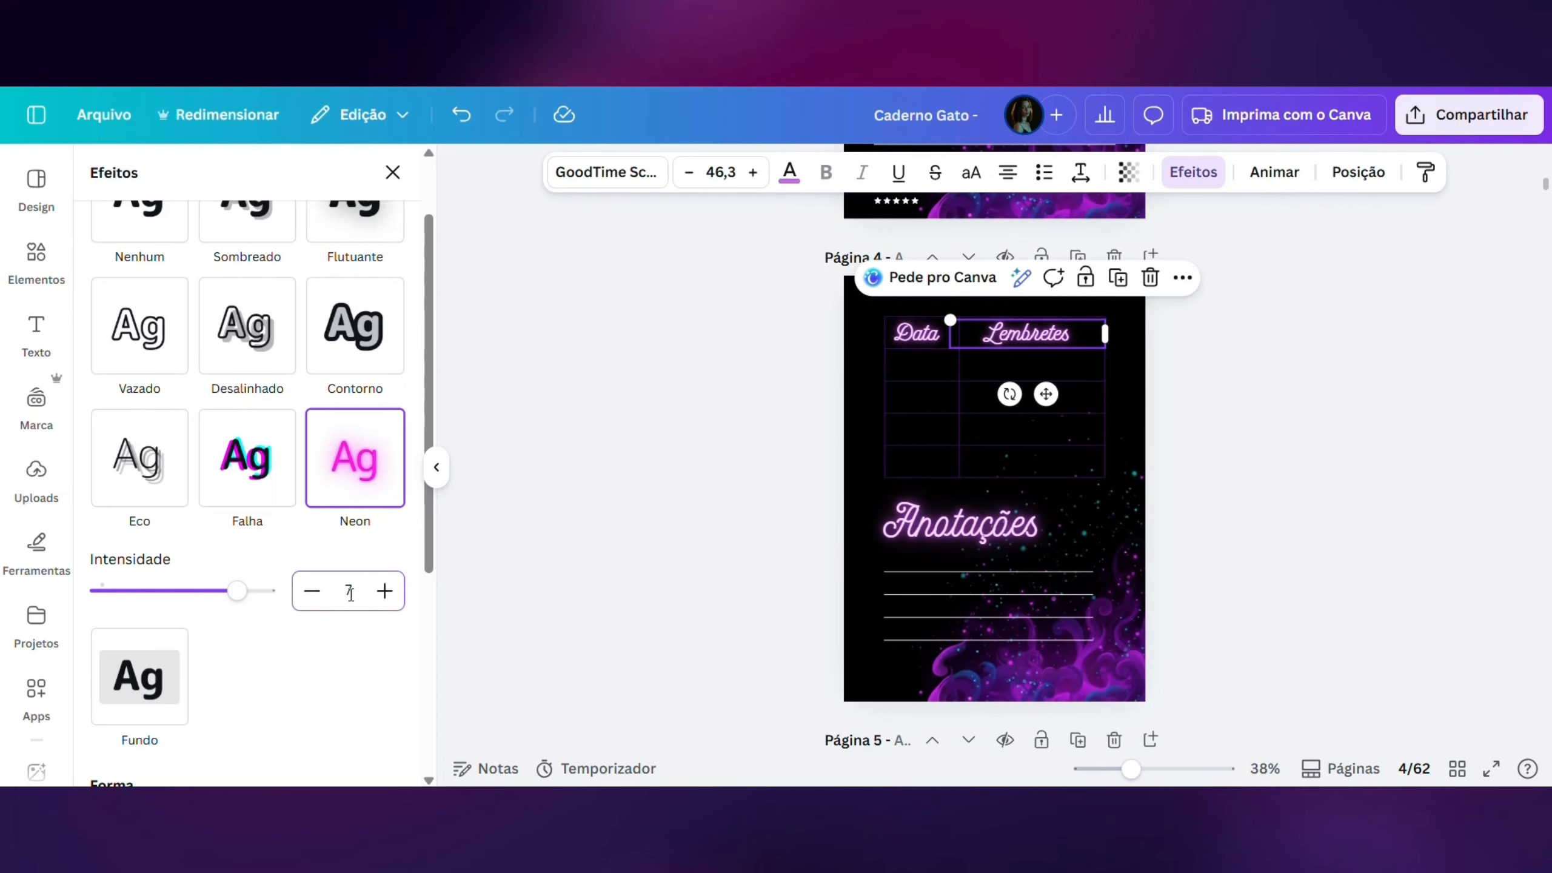
click(1279, 425)
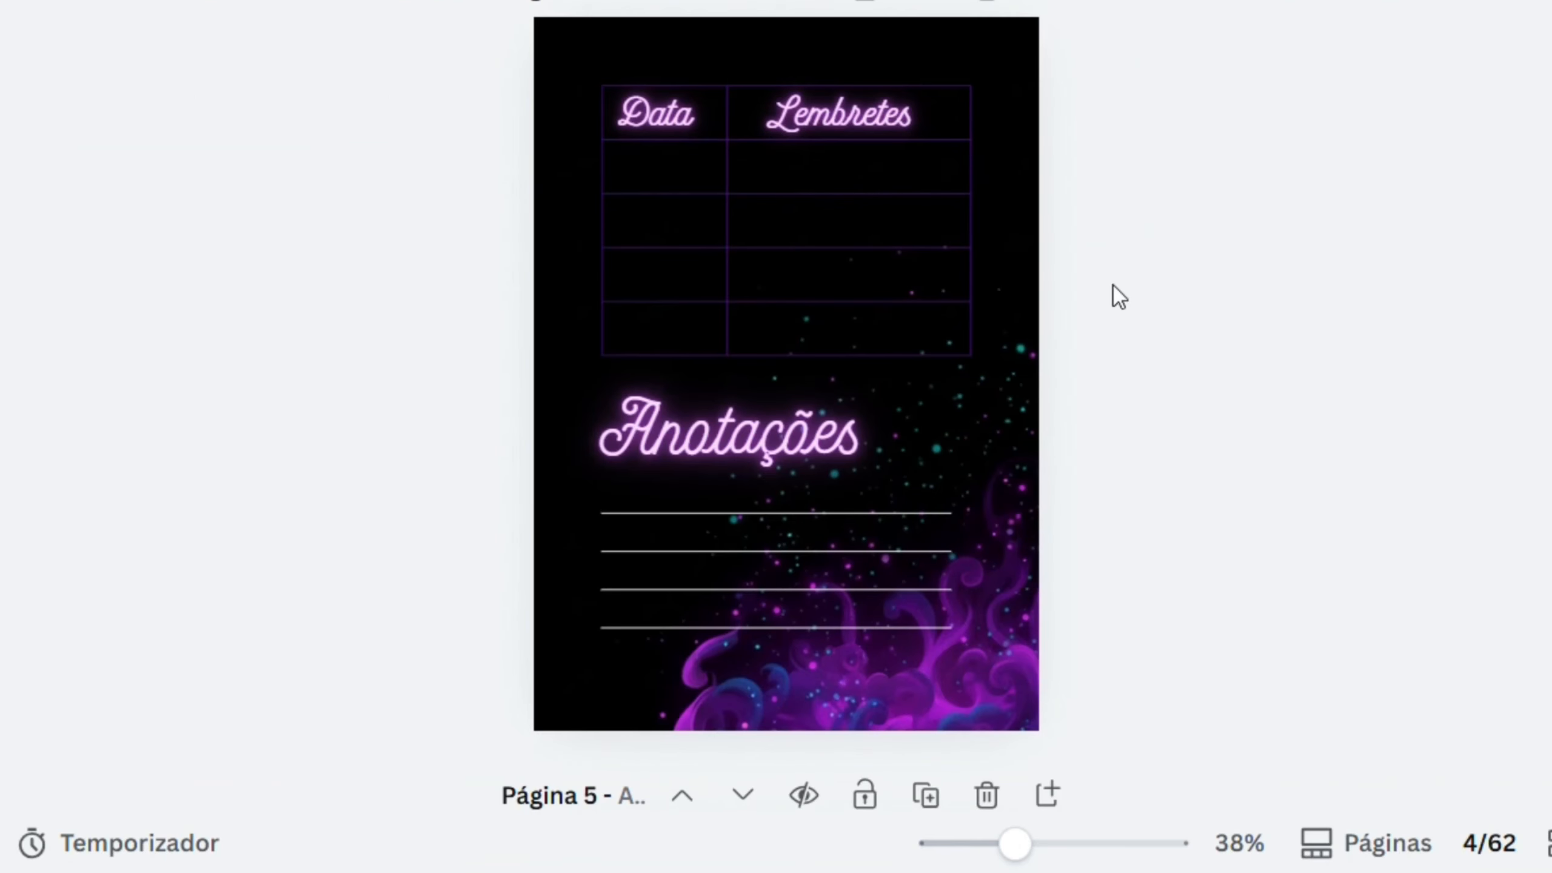
- Duplicate the lowest writing line under "Anotações" on page 4 and place the copy below it as a fifth line
click(1017, 642)
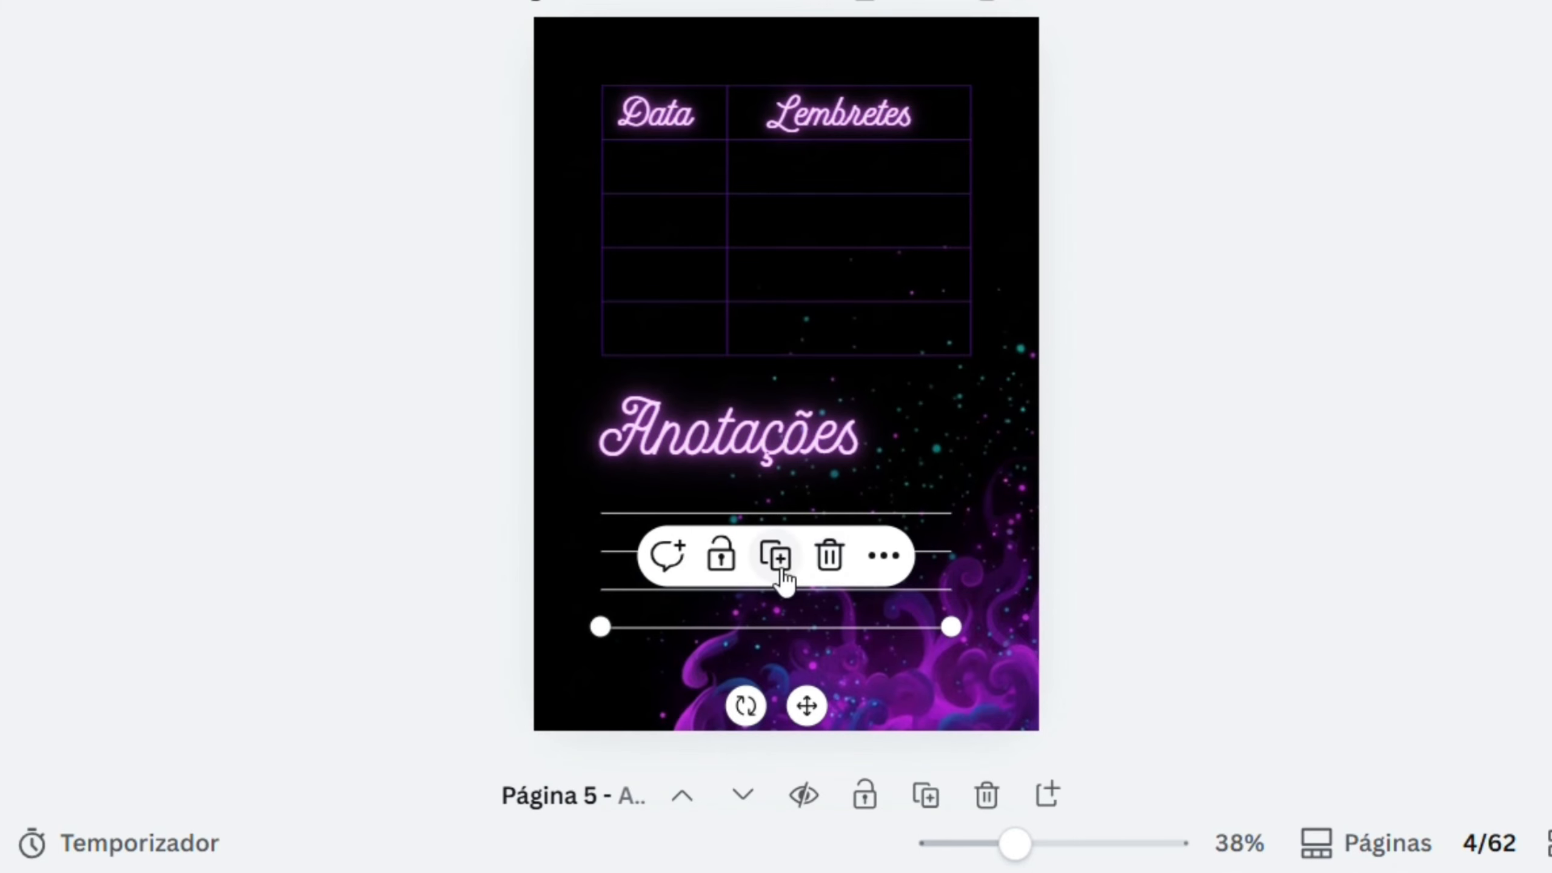
click(786, 565)
drag(800, 731, 796, 738)
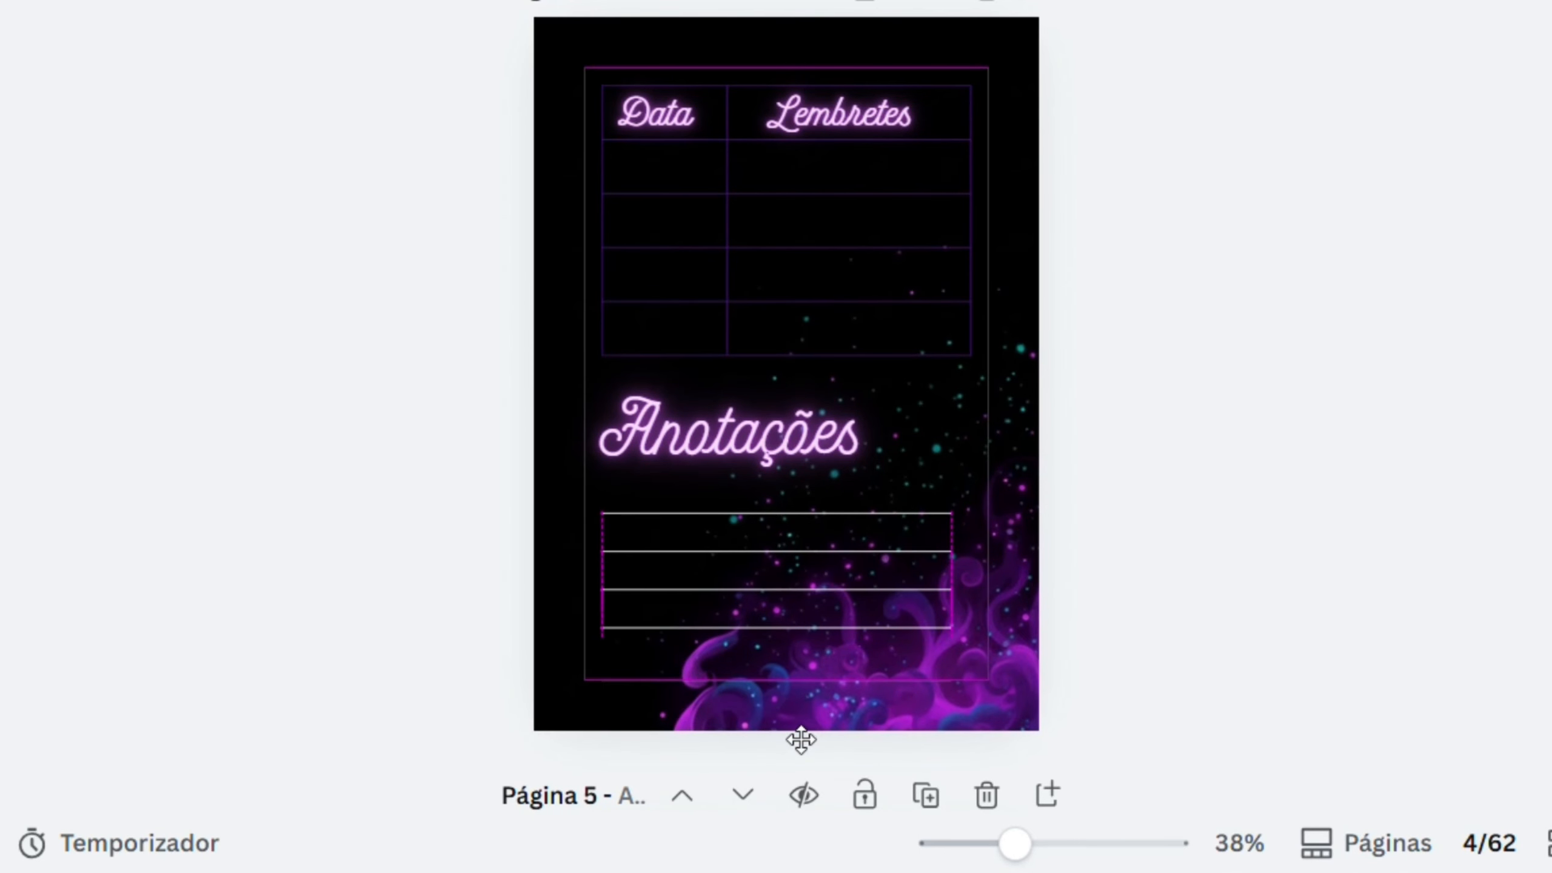
drag(1001, 707, 1001, 715)
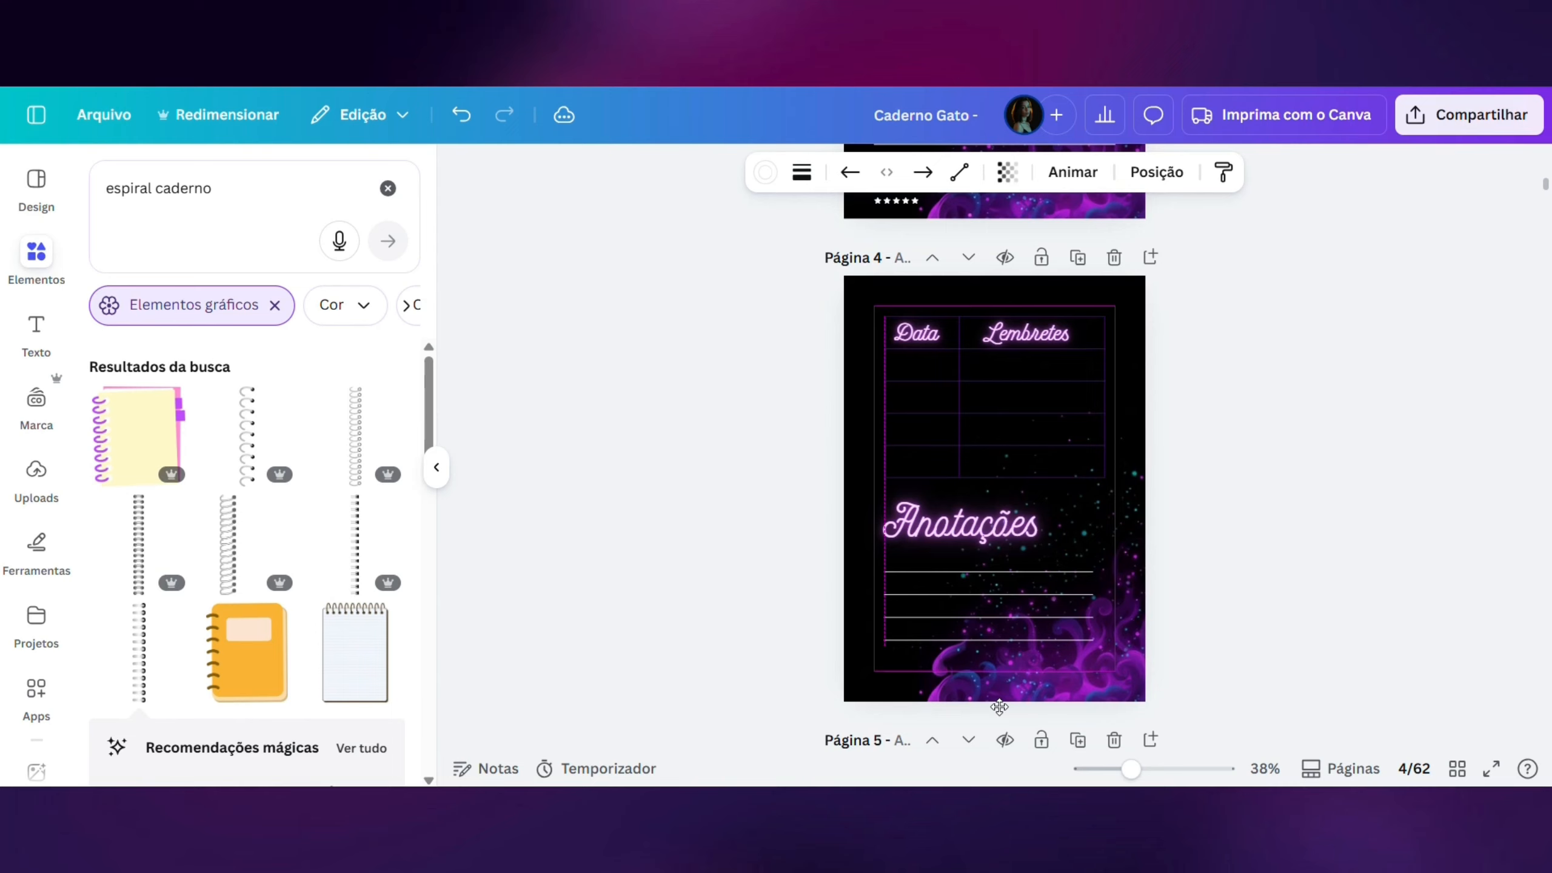
click(1279, 629)
- Widen the reminders table on page 4 slightly towards both the left and right page edges
click(1071, 429)
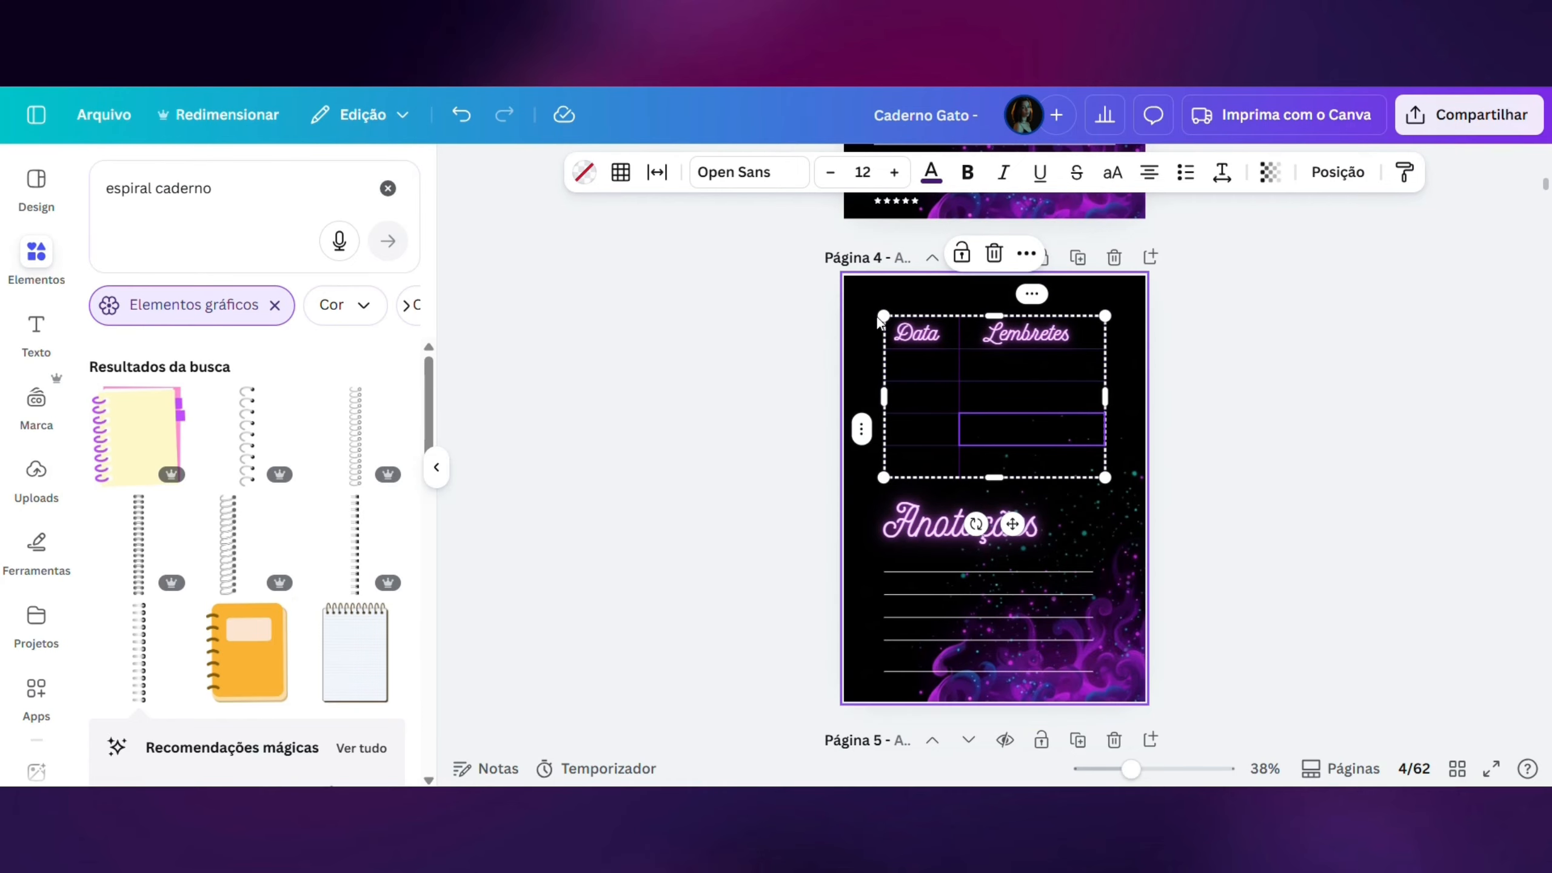
drag(878, 305, 875, 315)
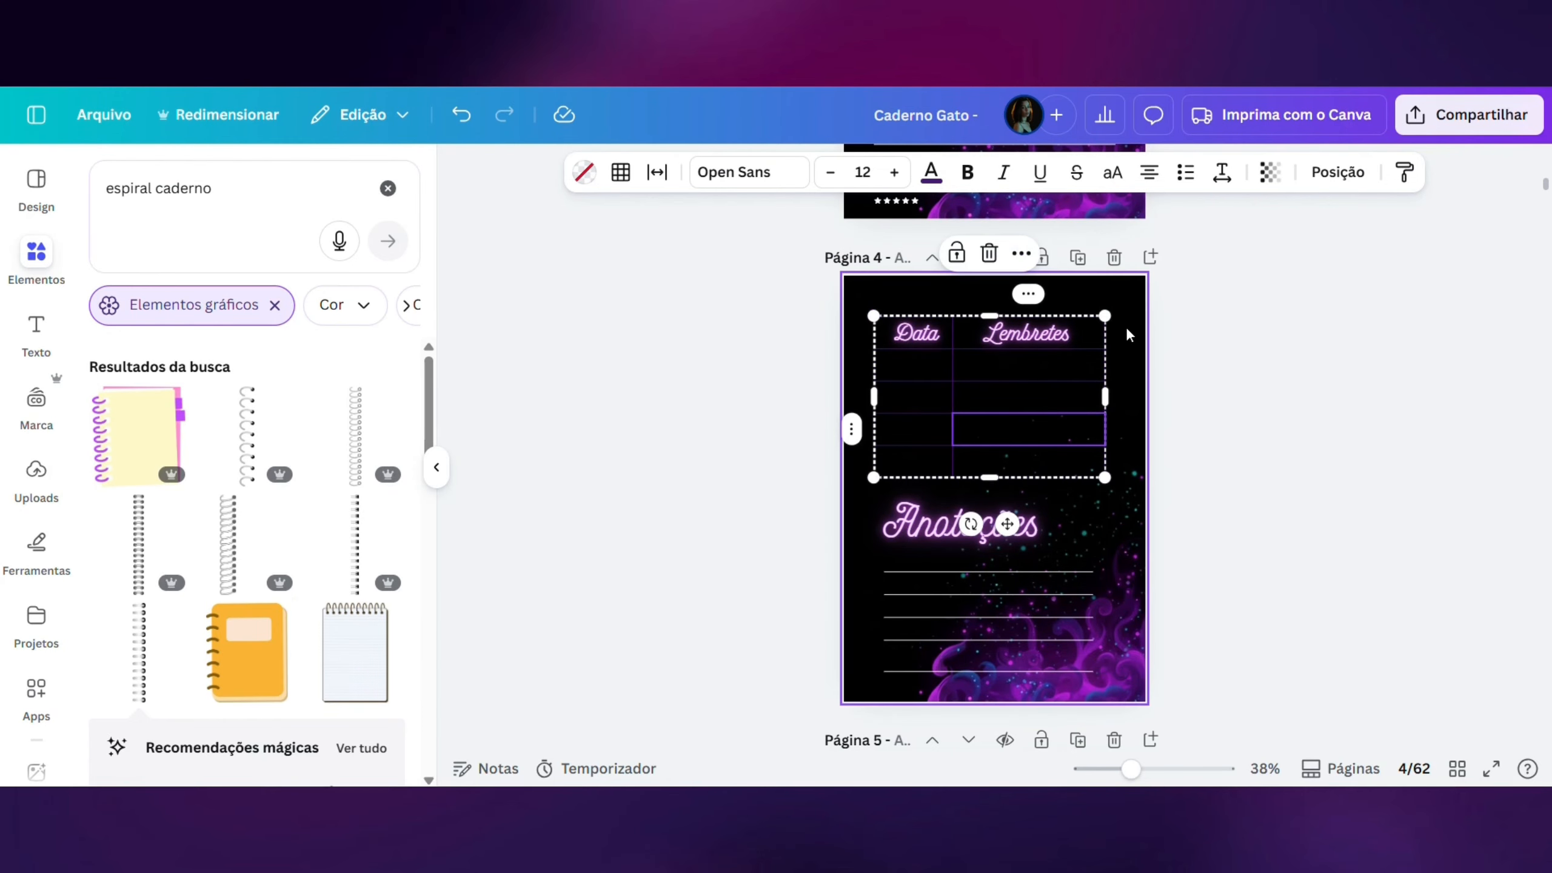
drag(1106, 315, 1128, 318)
click(1203, 336)
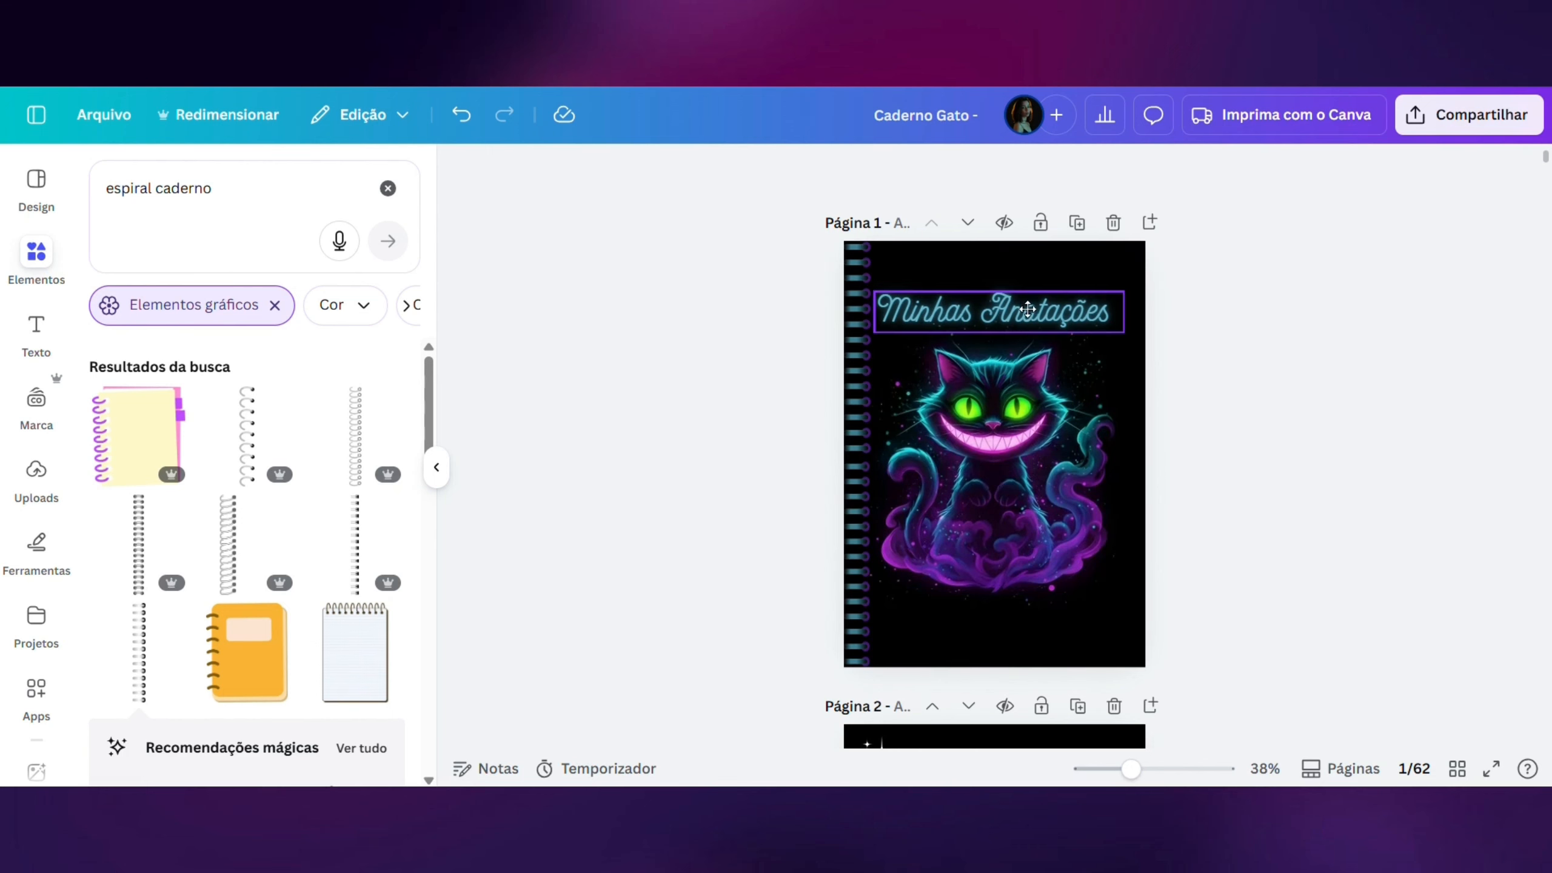
- Move the "Minhas Anotações" title on the cover slightly up and to the right
drag(1027, 308, 1037, 299)
click(1220, 368)
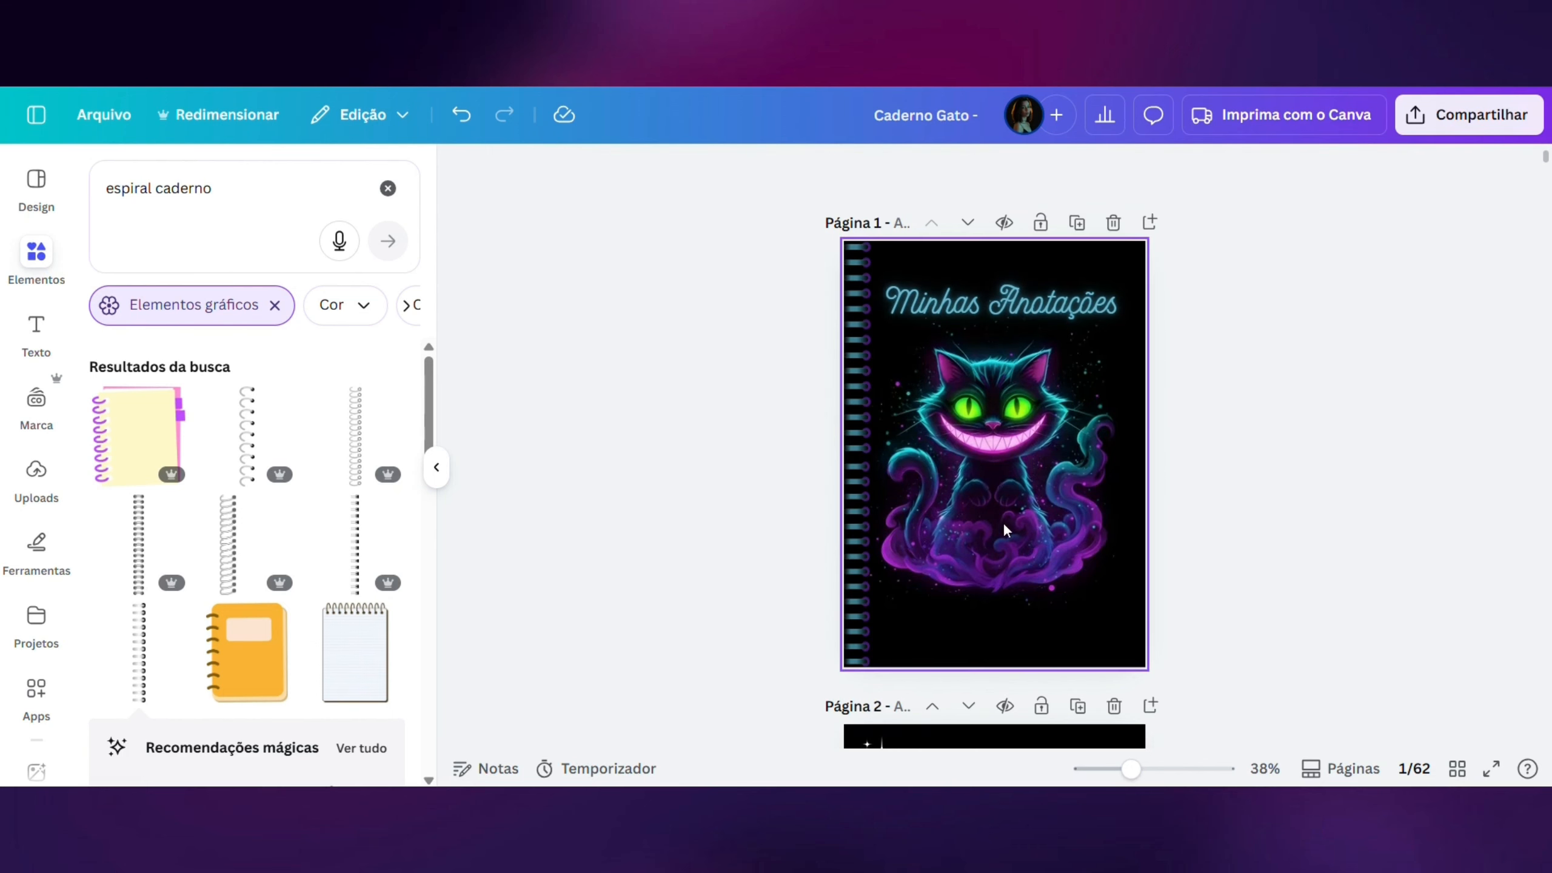
- Add a square shape to the cover and set its corner rounding to 24
click(982, 536)
key(r)
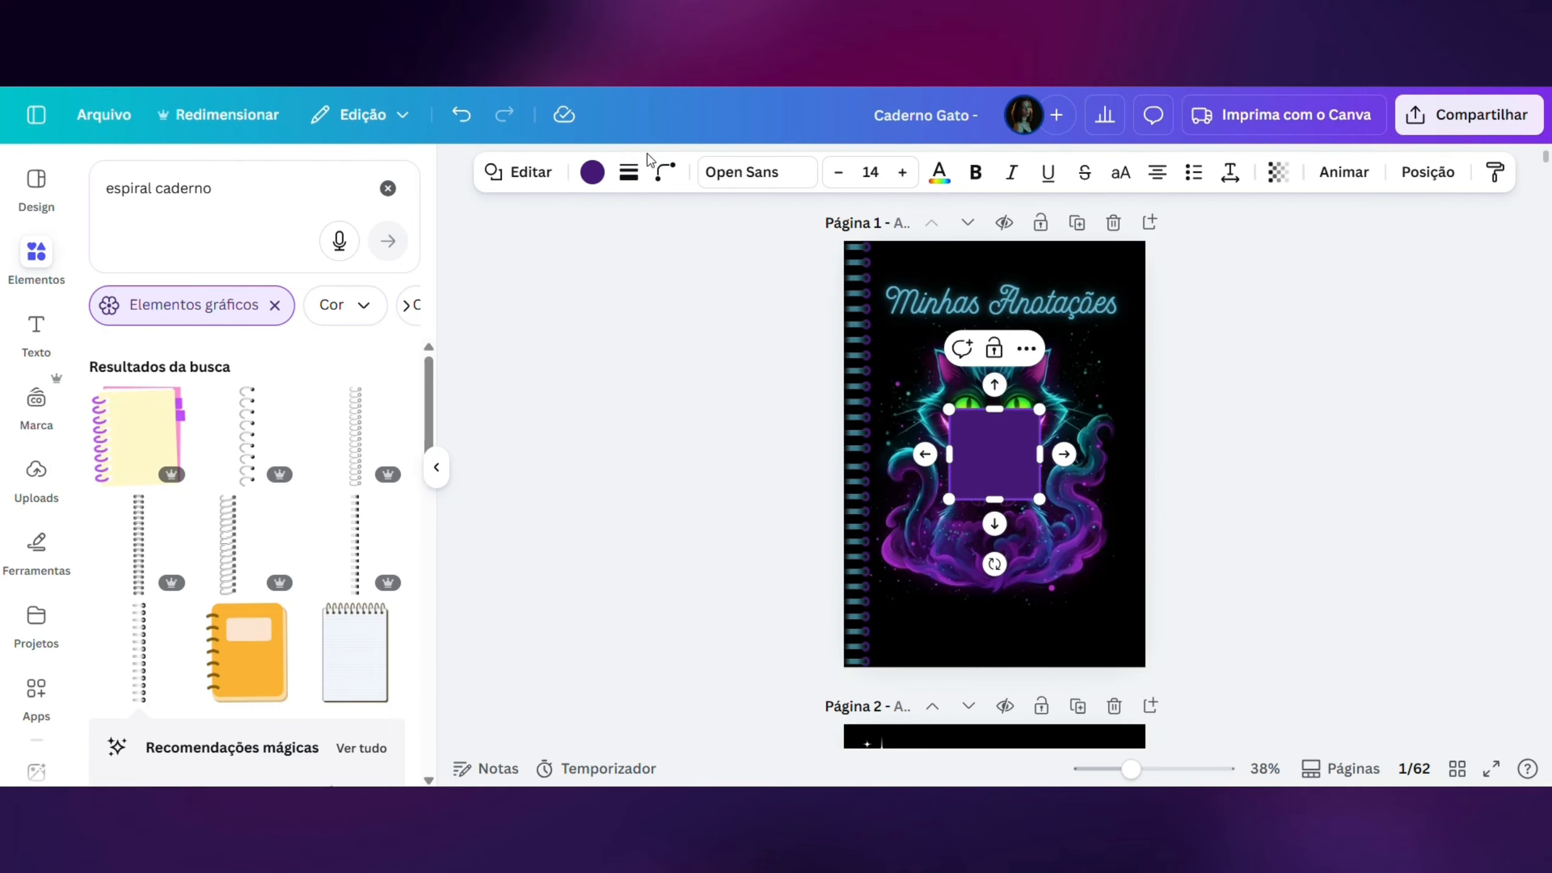
click(666, 172)
drag(568, 257, 597, 258)
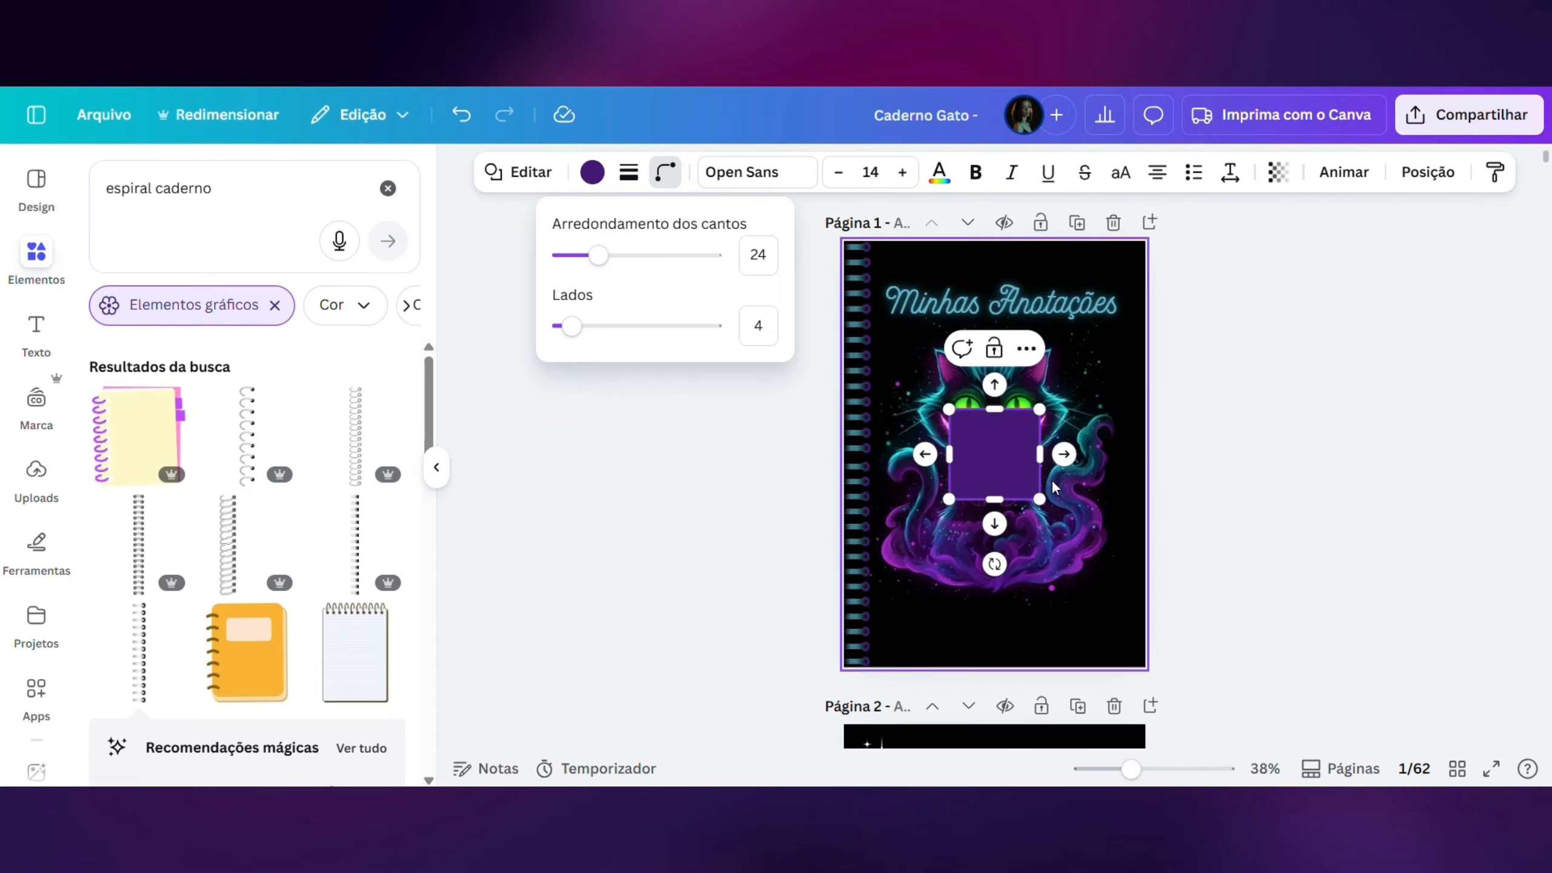
- Stretch the purple square on both sides into a wide rectangle and increase its corner rounding further
drag(1040, 454, 1104, 454)
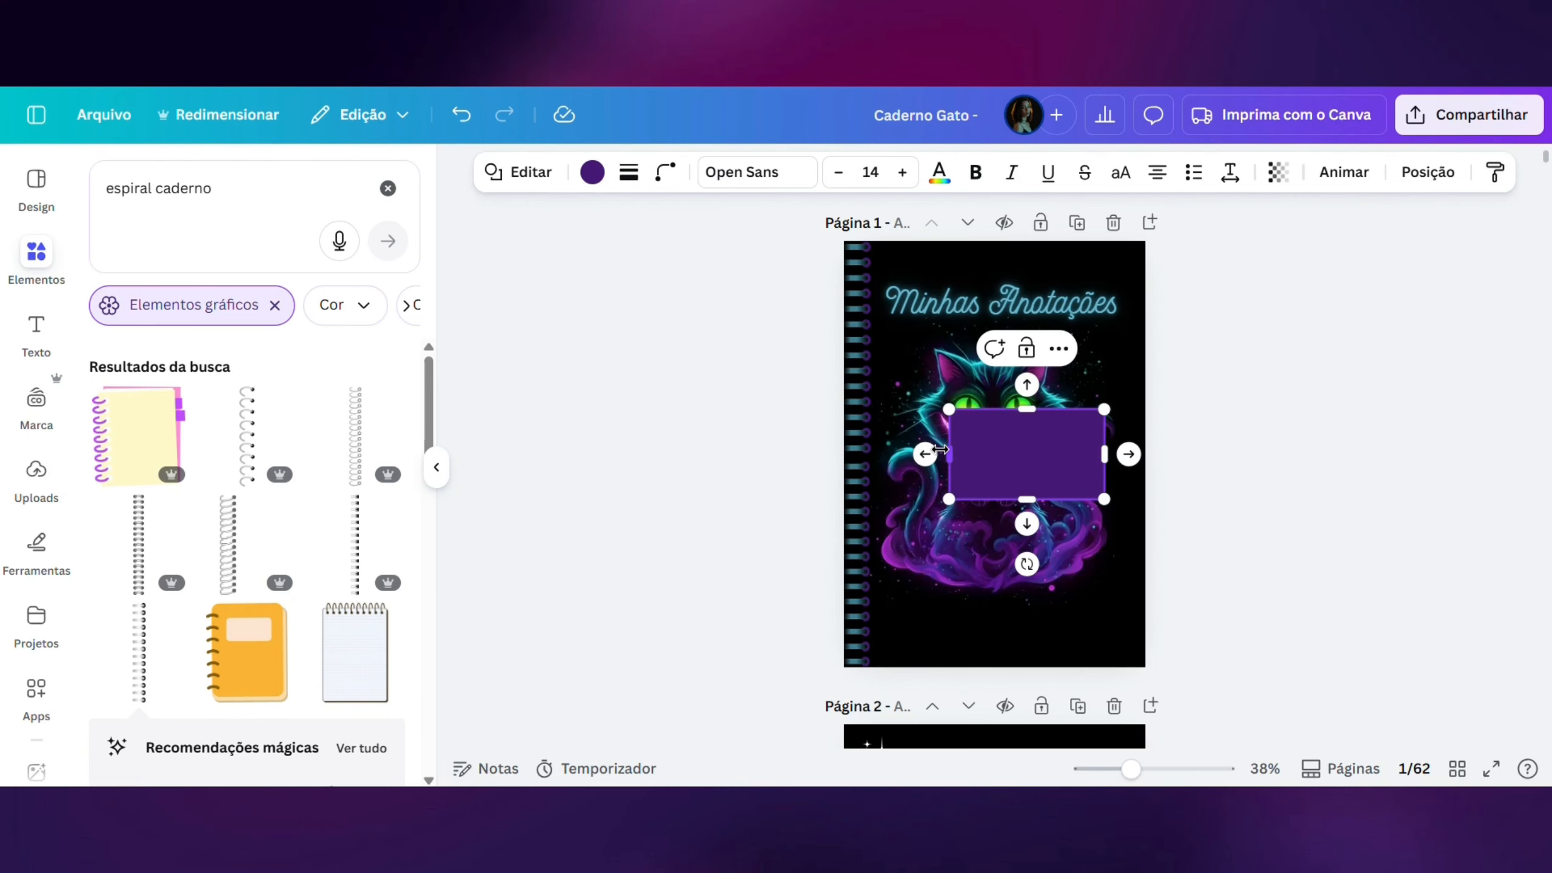
drag(940, 454, 906, 454)
click(666, 171)
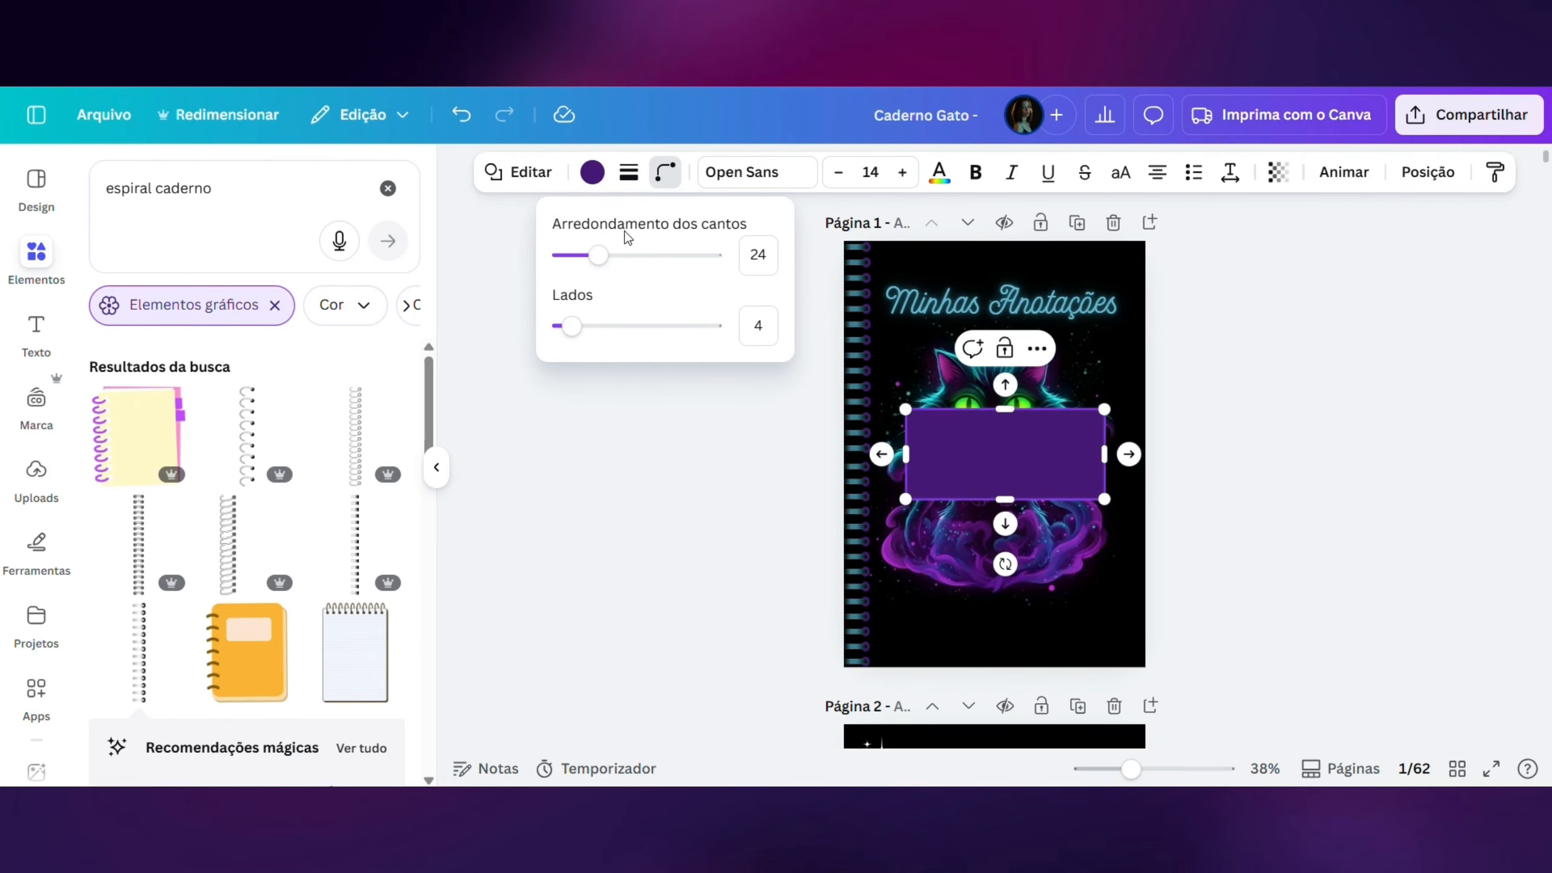
drag(601, 260, 632, 256)
click(1001, 563)
click(1344, 516)
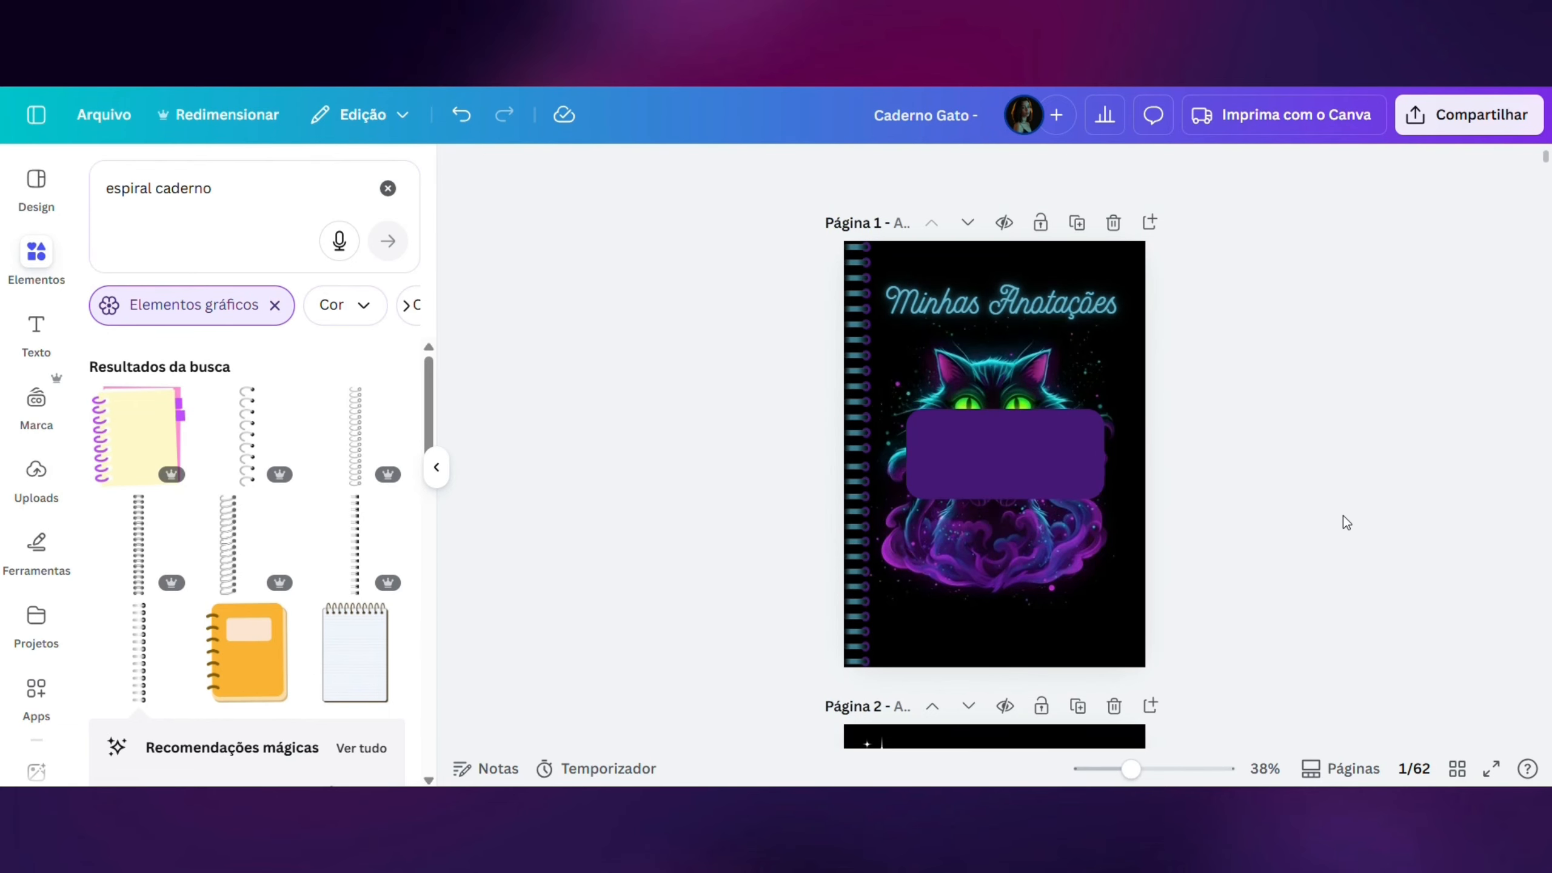
- Move the rounded rectangle to the cover's lower part, centered below the cat's face, and give it a solid teal outline of weight 4
drag(990, 449, 973, 568)
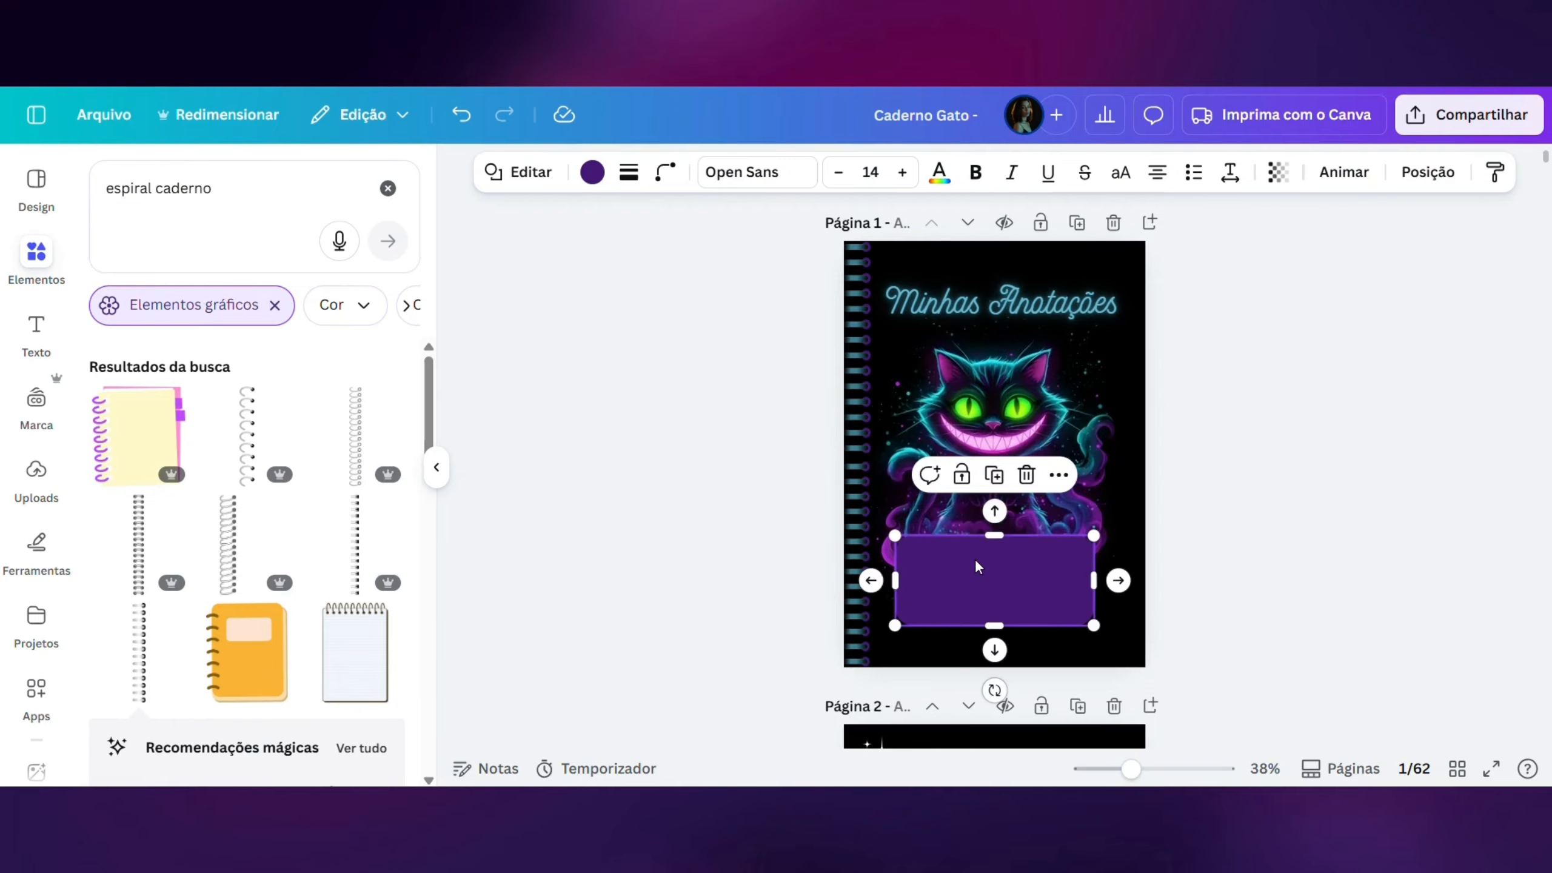
click(629, 173)
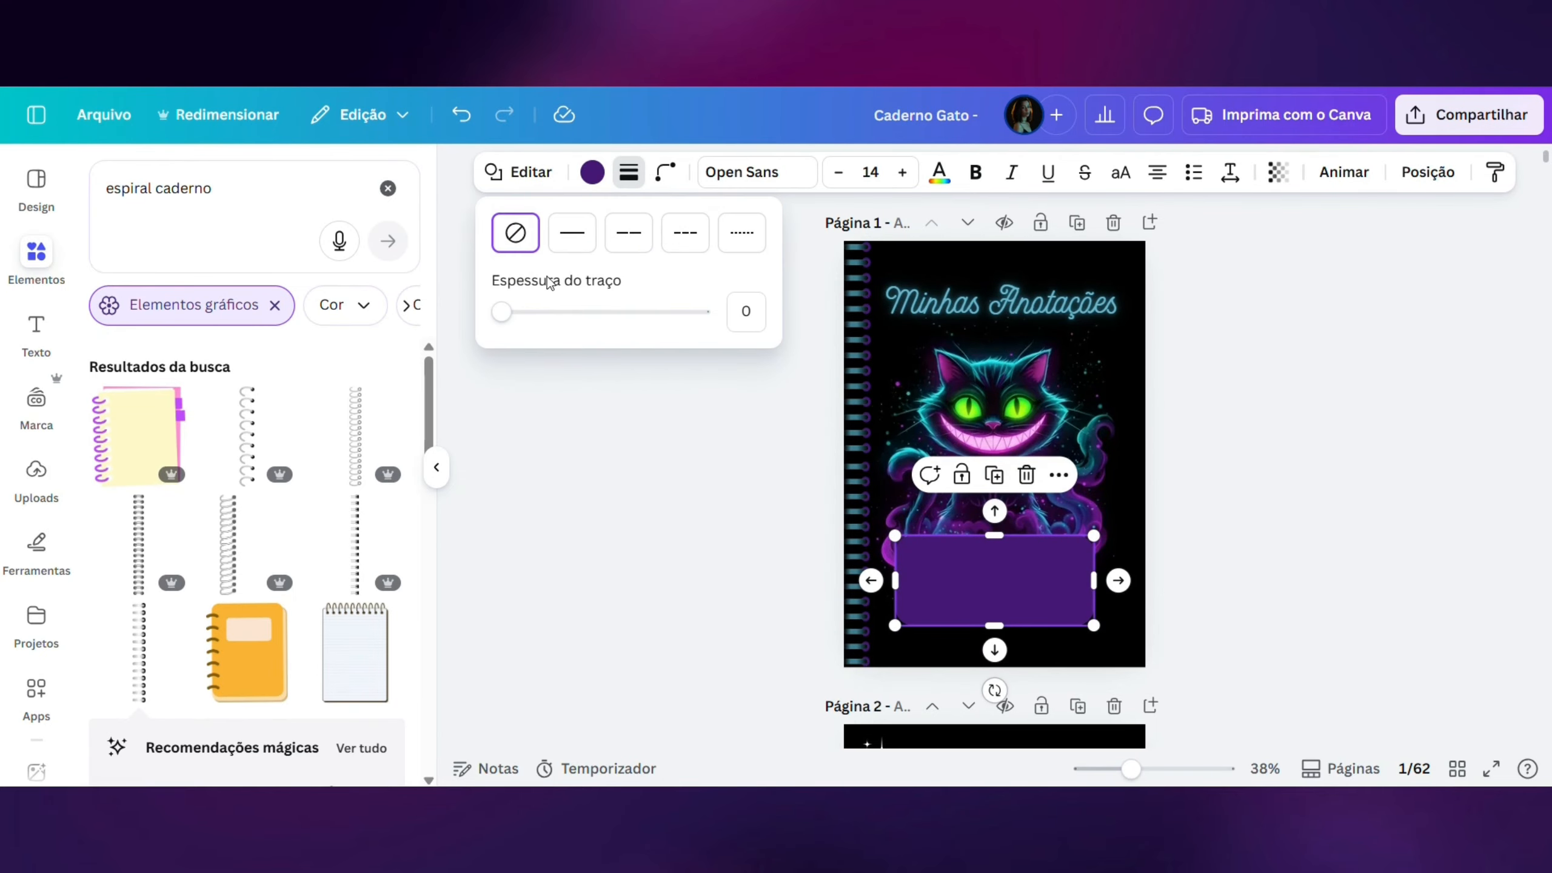
click(566, 247)
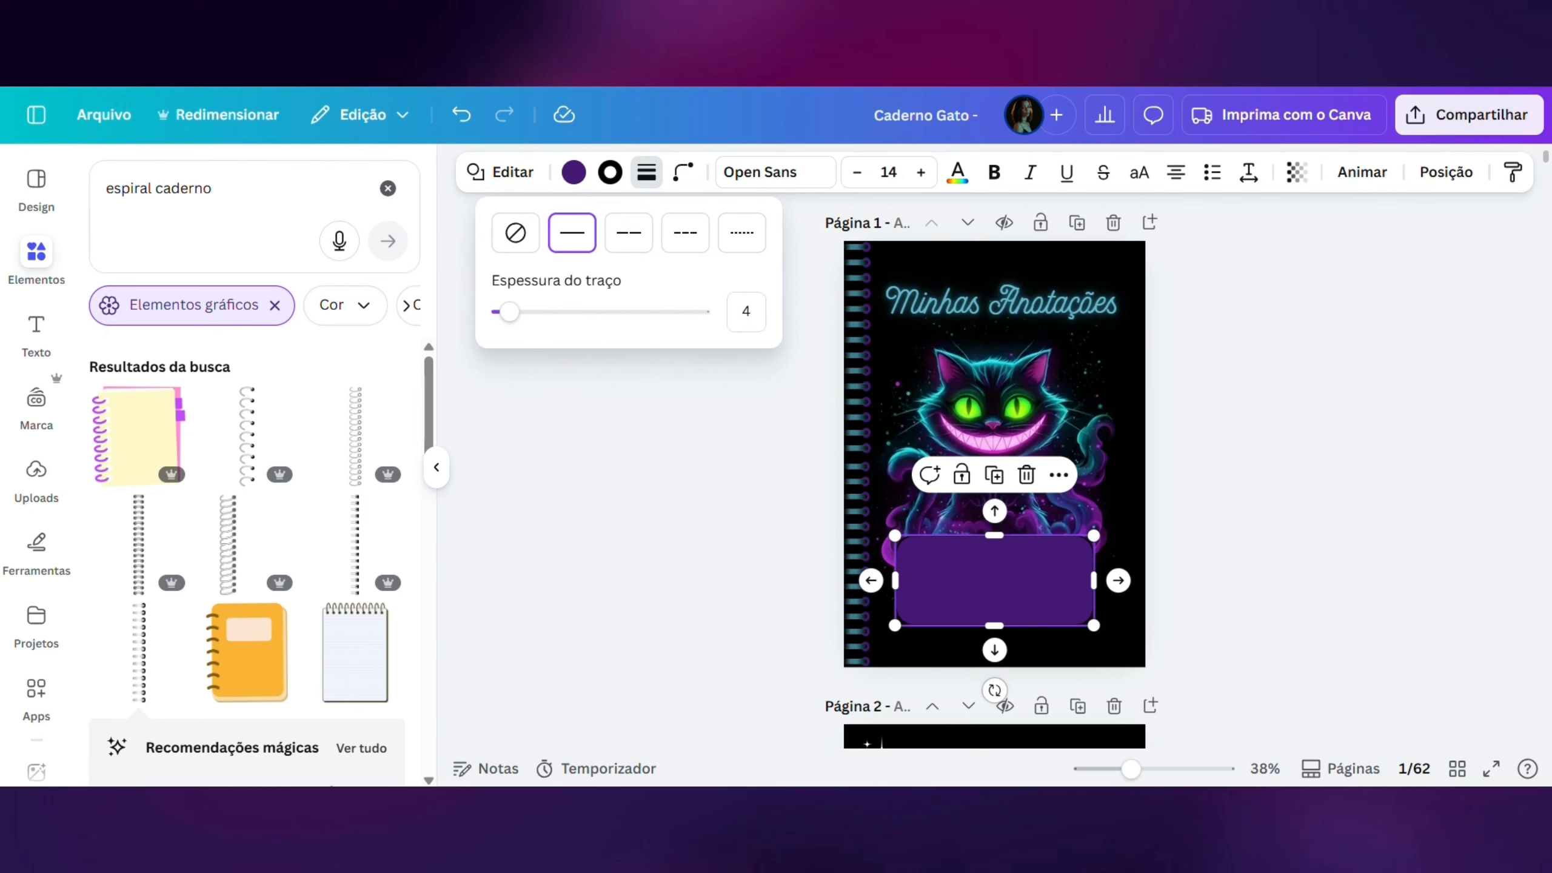
click(608, 173)
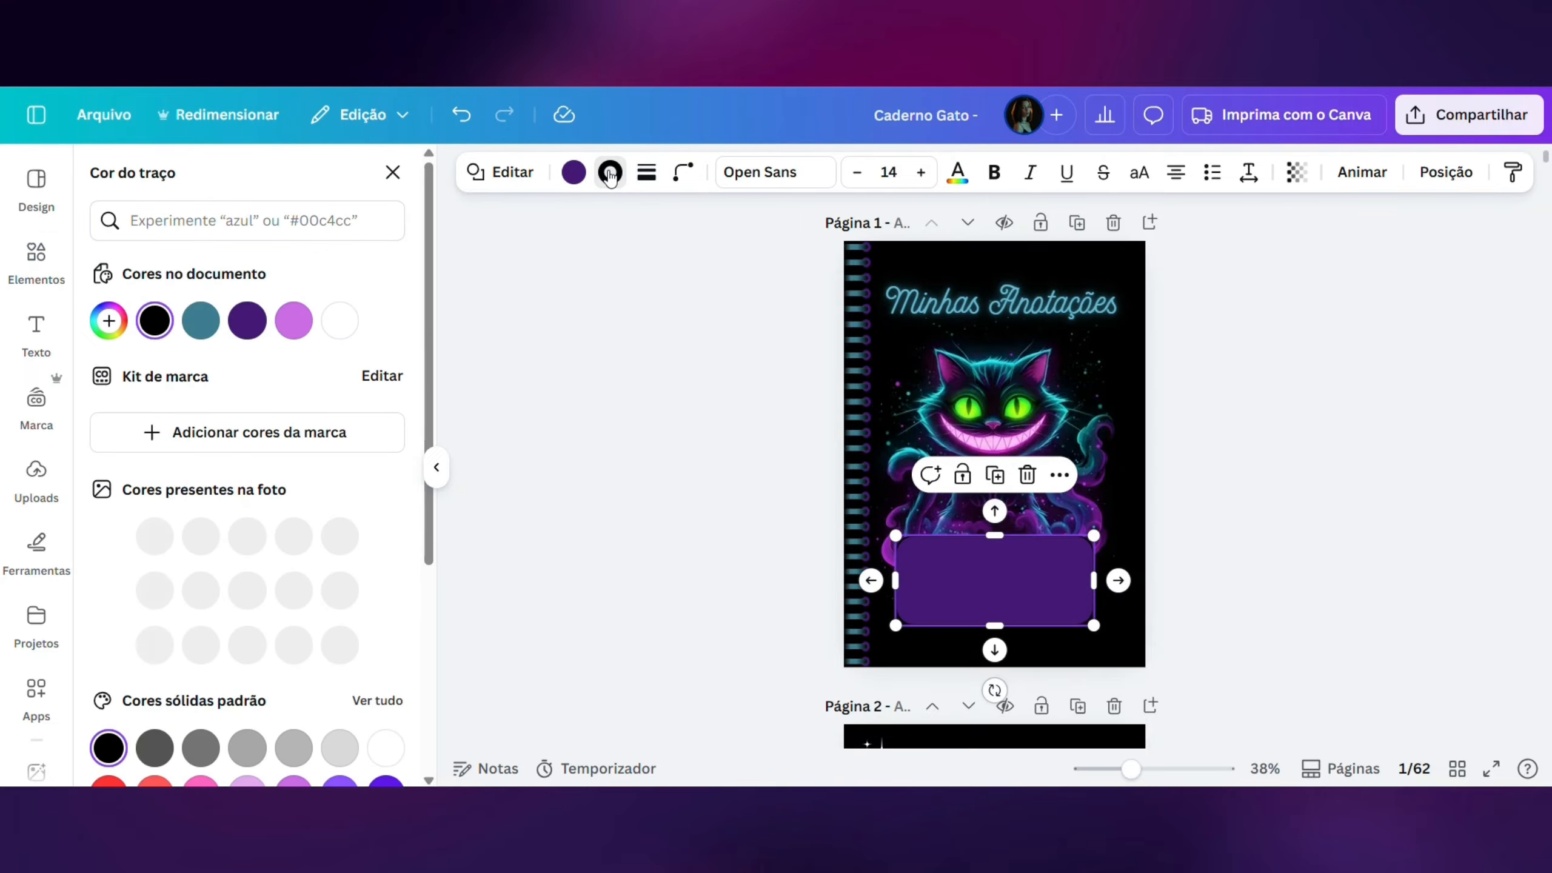
click(207, 333)
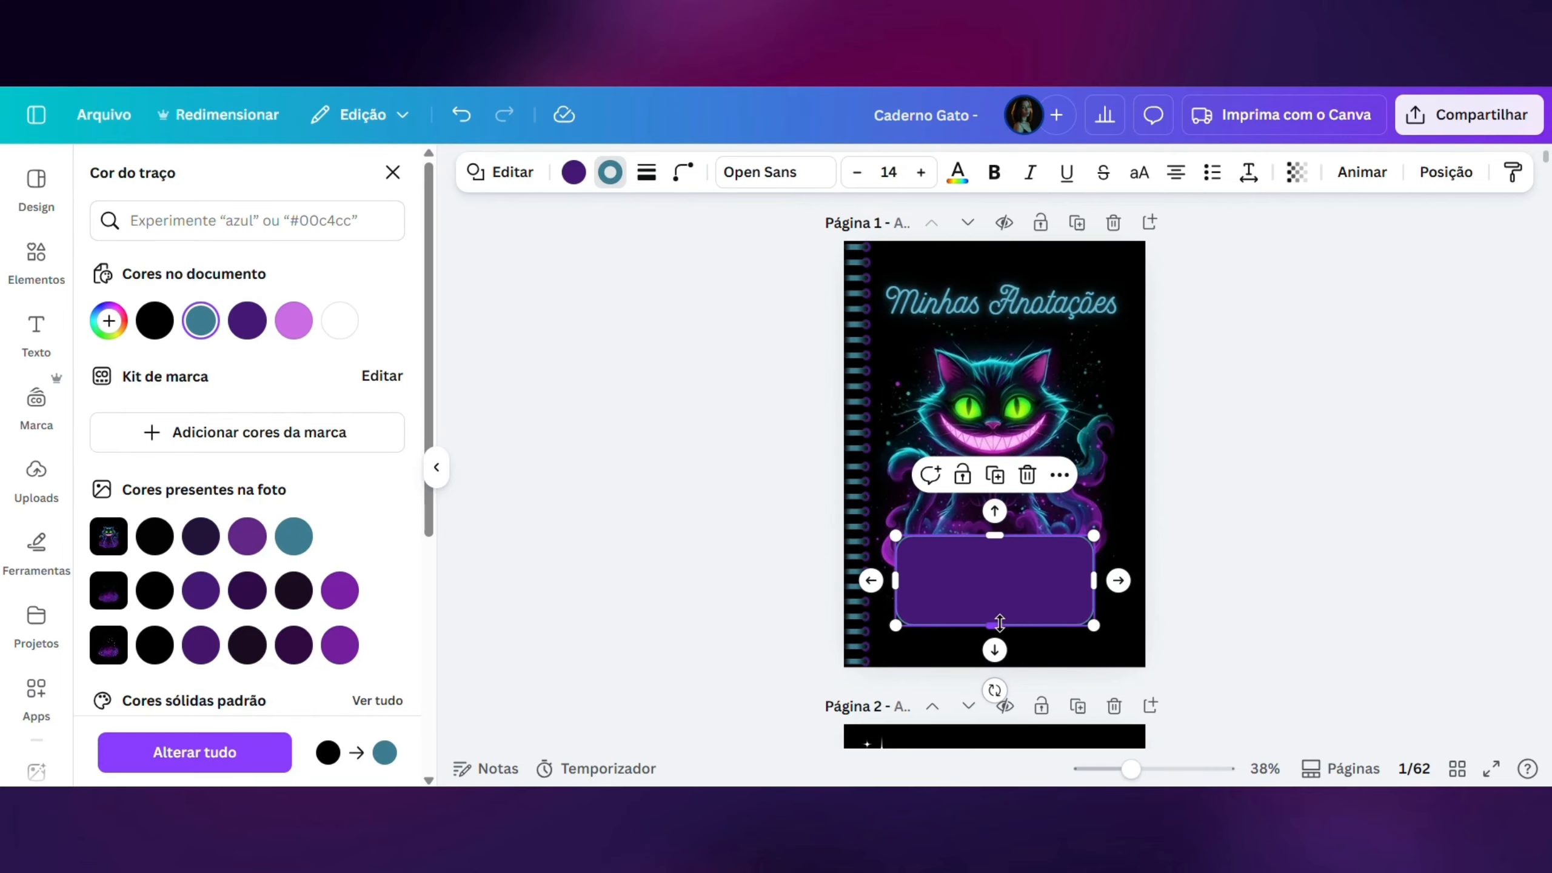
- Reduce the cover rectangle's height from its lower edge and set its transparency to 90
drag(993, 624, 988, 590)
click(1217, 606)
click(1299, 185)
drag(1345, 257, 1330, 257)
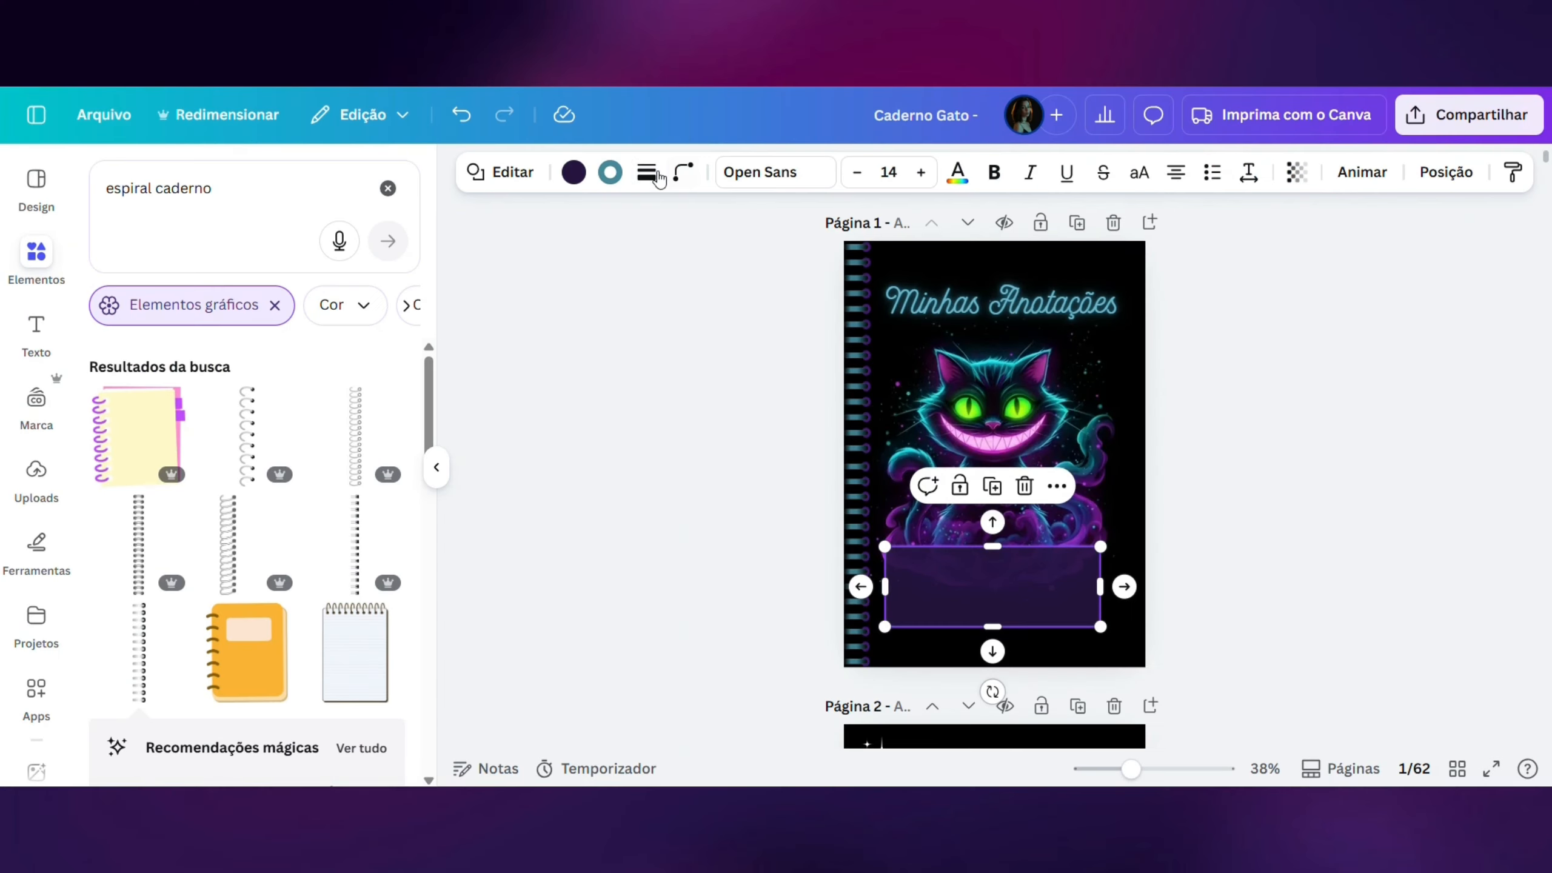
- Open the outline style and thickness settings of the cover rectangle
click(648, 173)
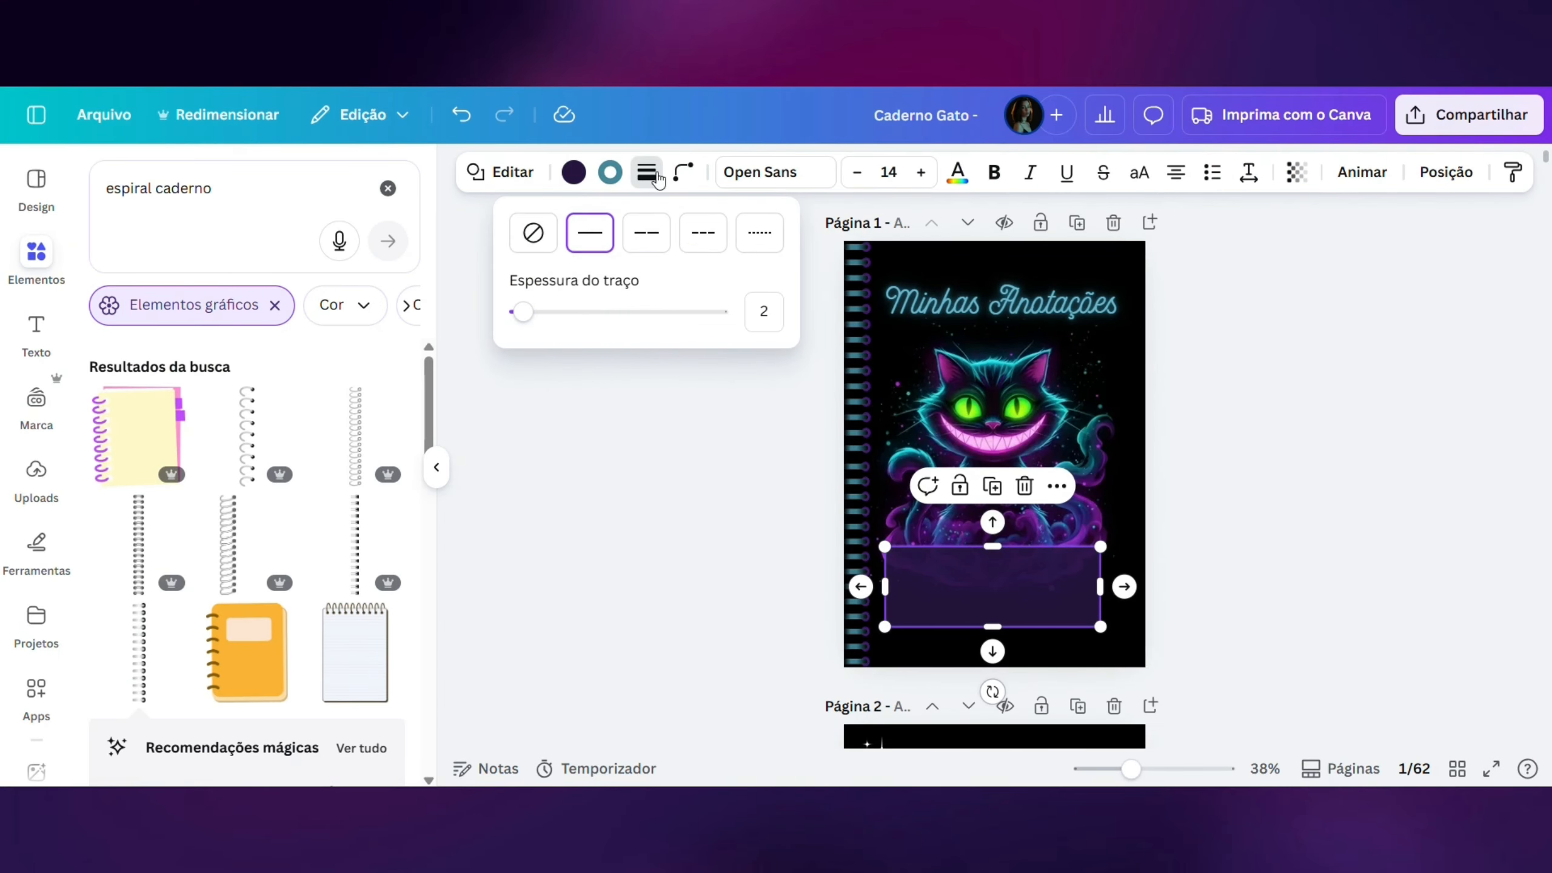
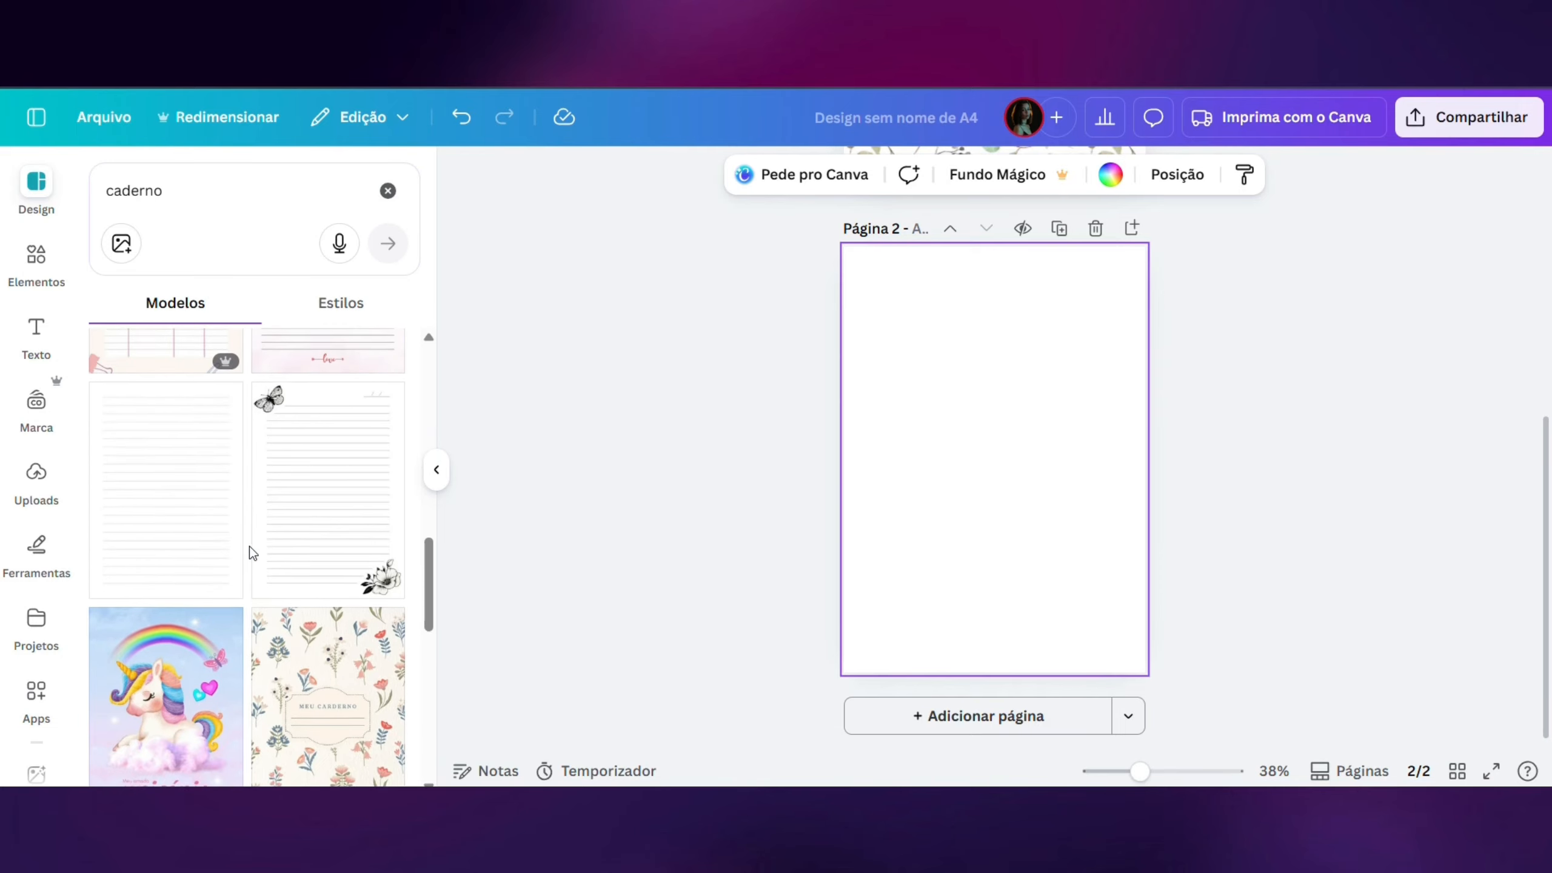
- Apply the lined stationery page with the butterfly and flower from the black-and-white A4 template to page 2
click(304, 539)
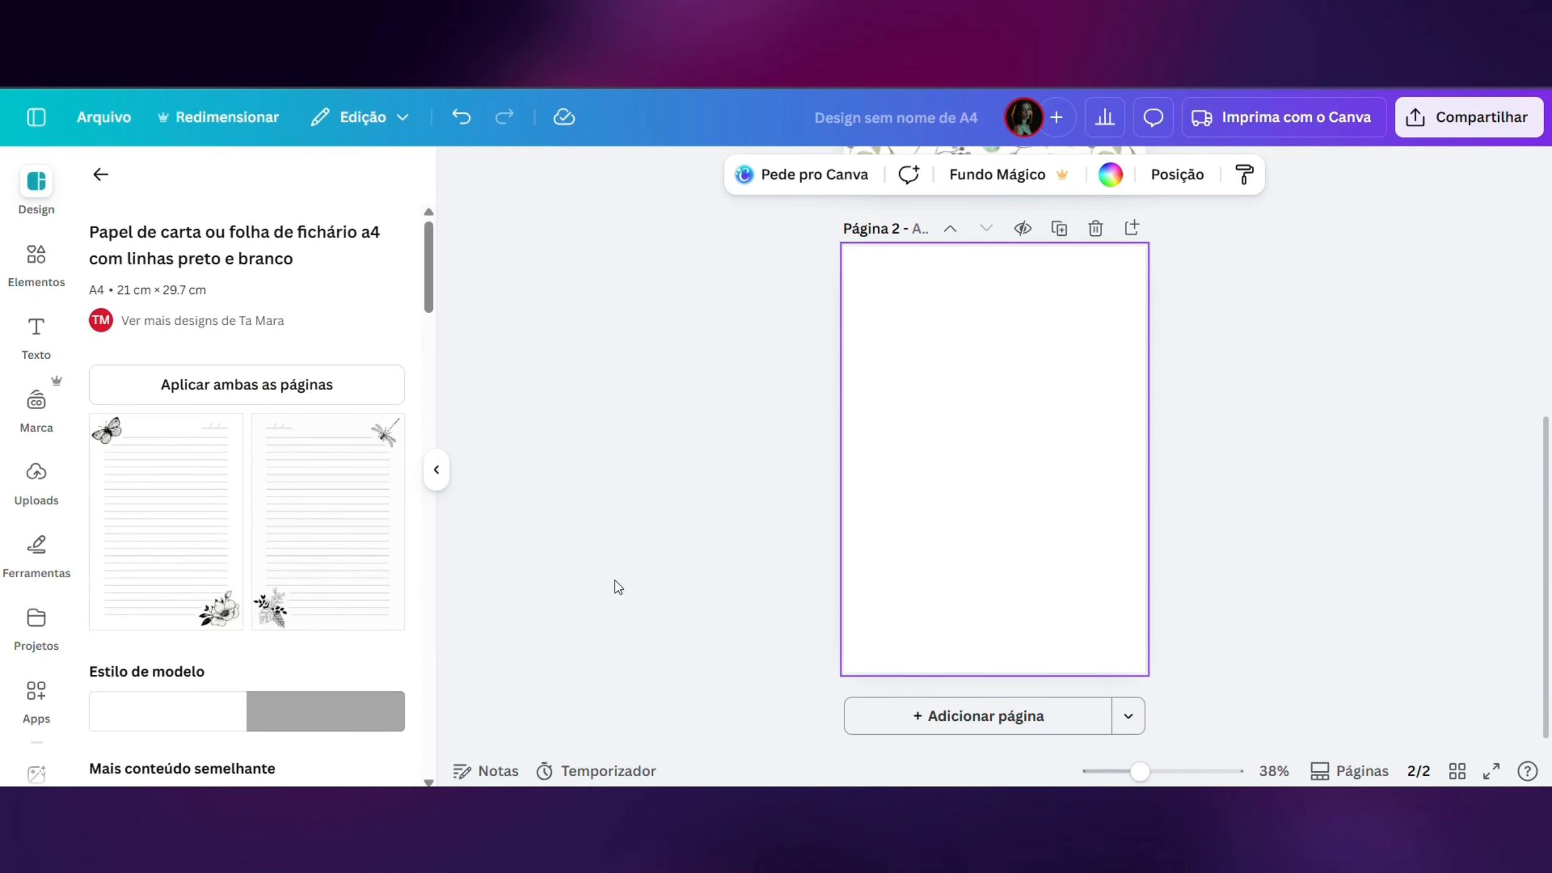
click(164, 523)
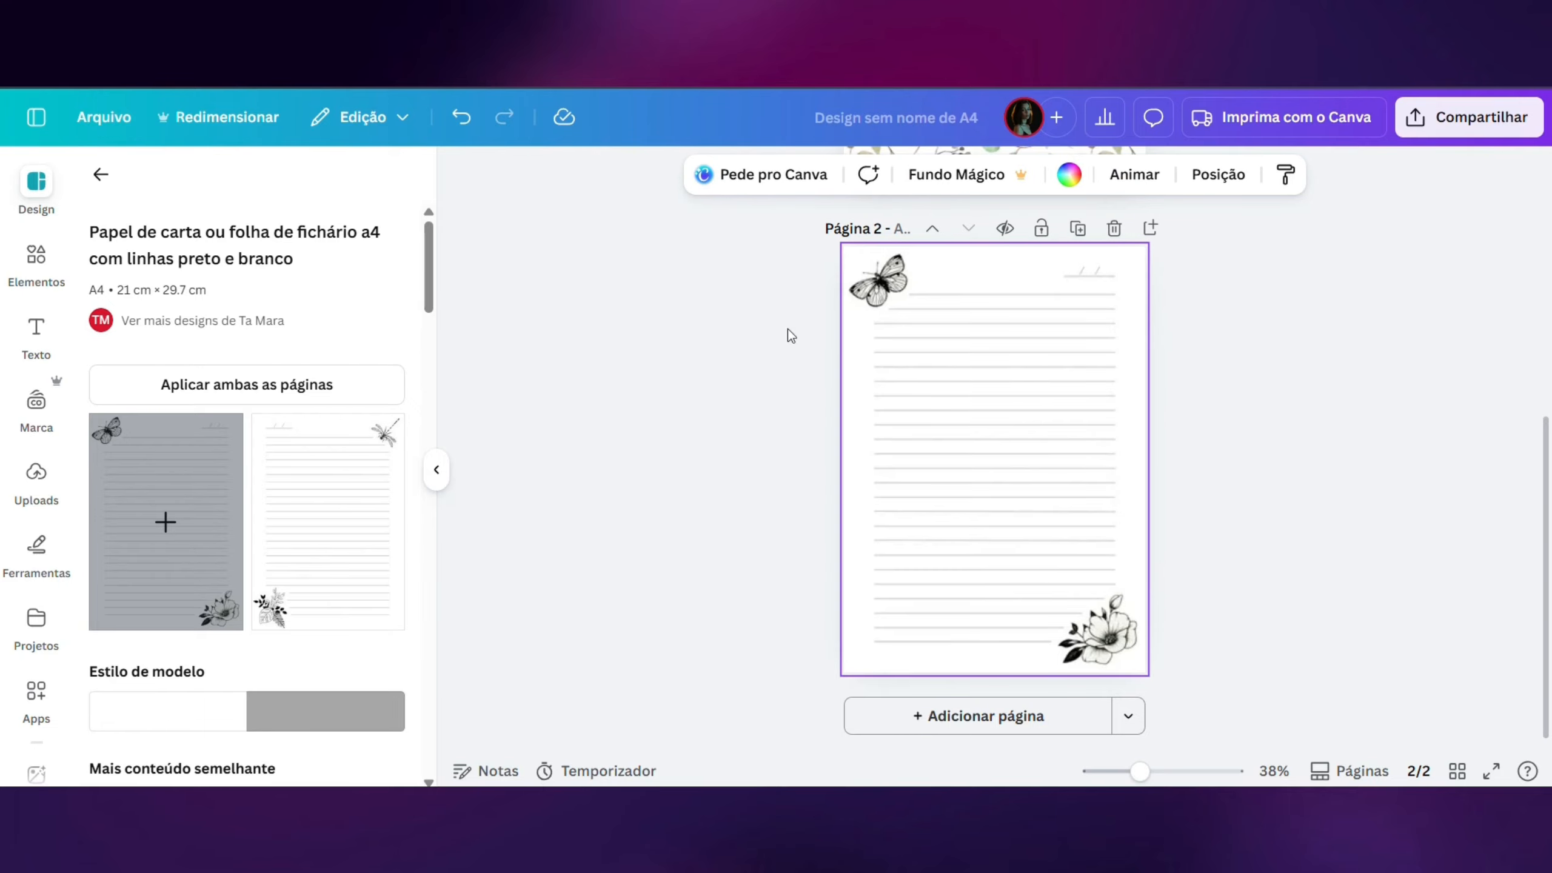
scroll(1175, 422, up, 5)
scroll(1175, 422, down, 4)
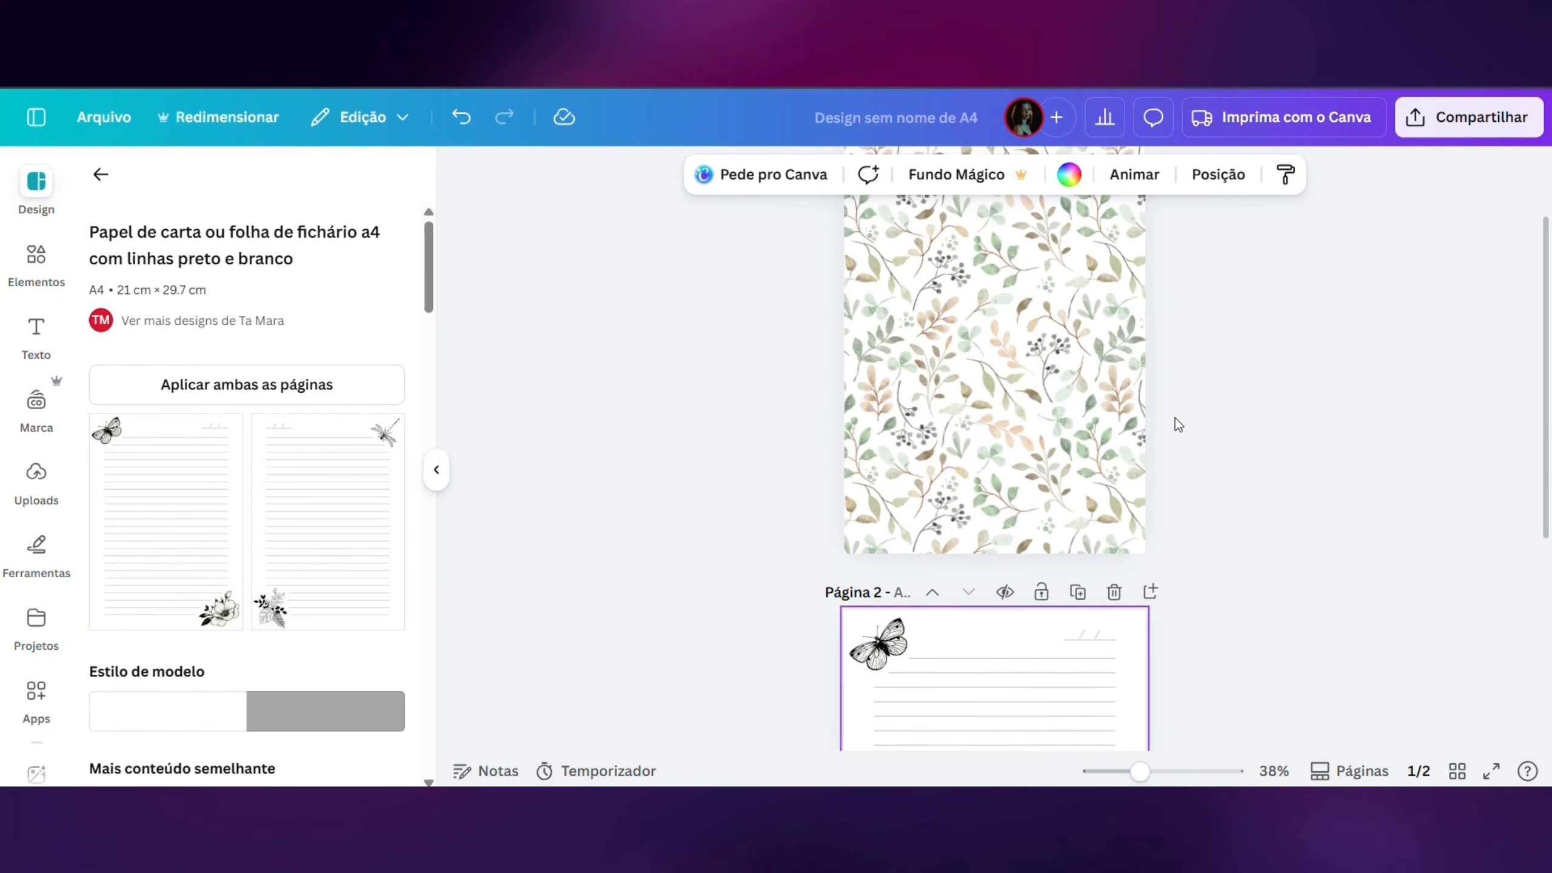
- Delete the butterfly and the flower illustration from the lined page
click(872, 357)
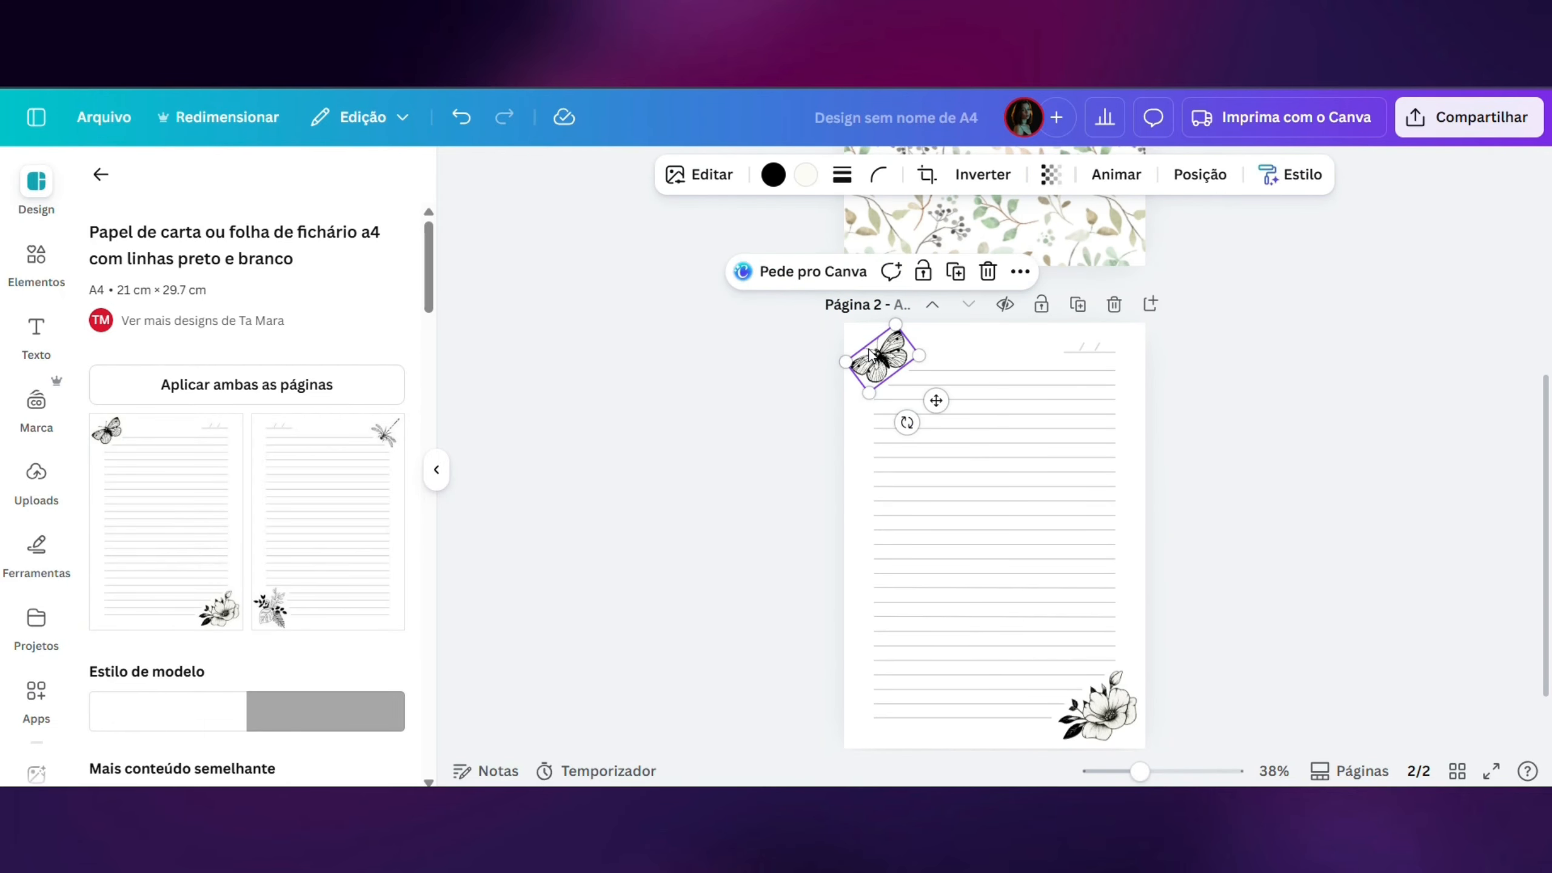
key(Delete)
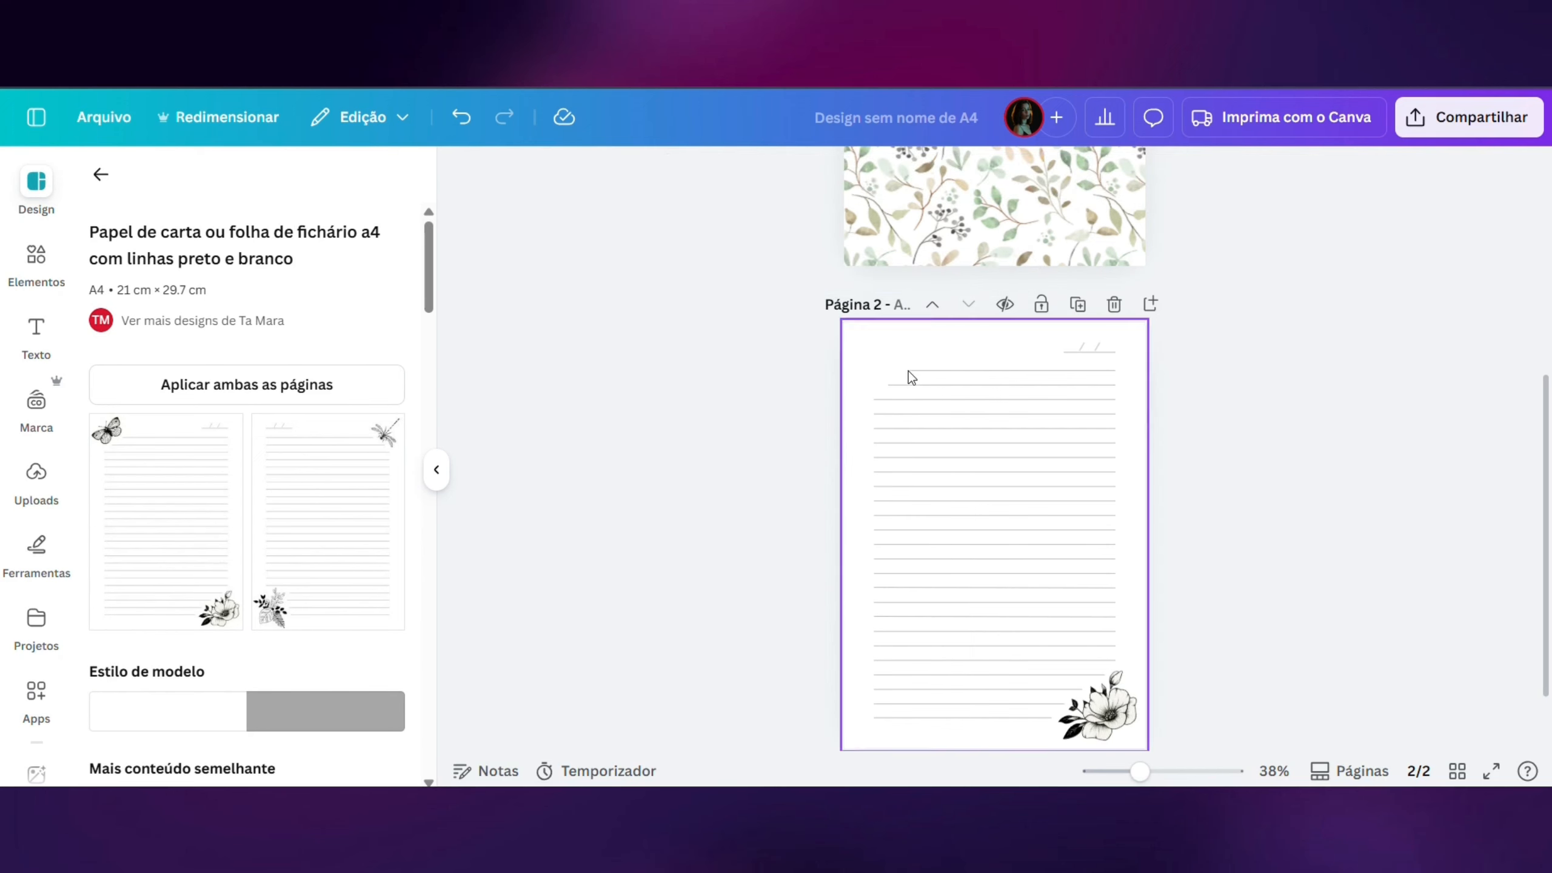
click(1109, 710)
key(Delete)
click(1111, 700)
key(Delete)
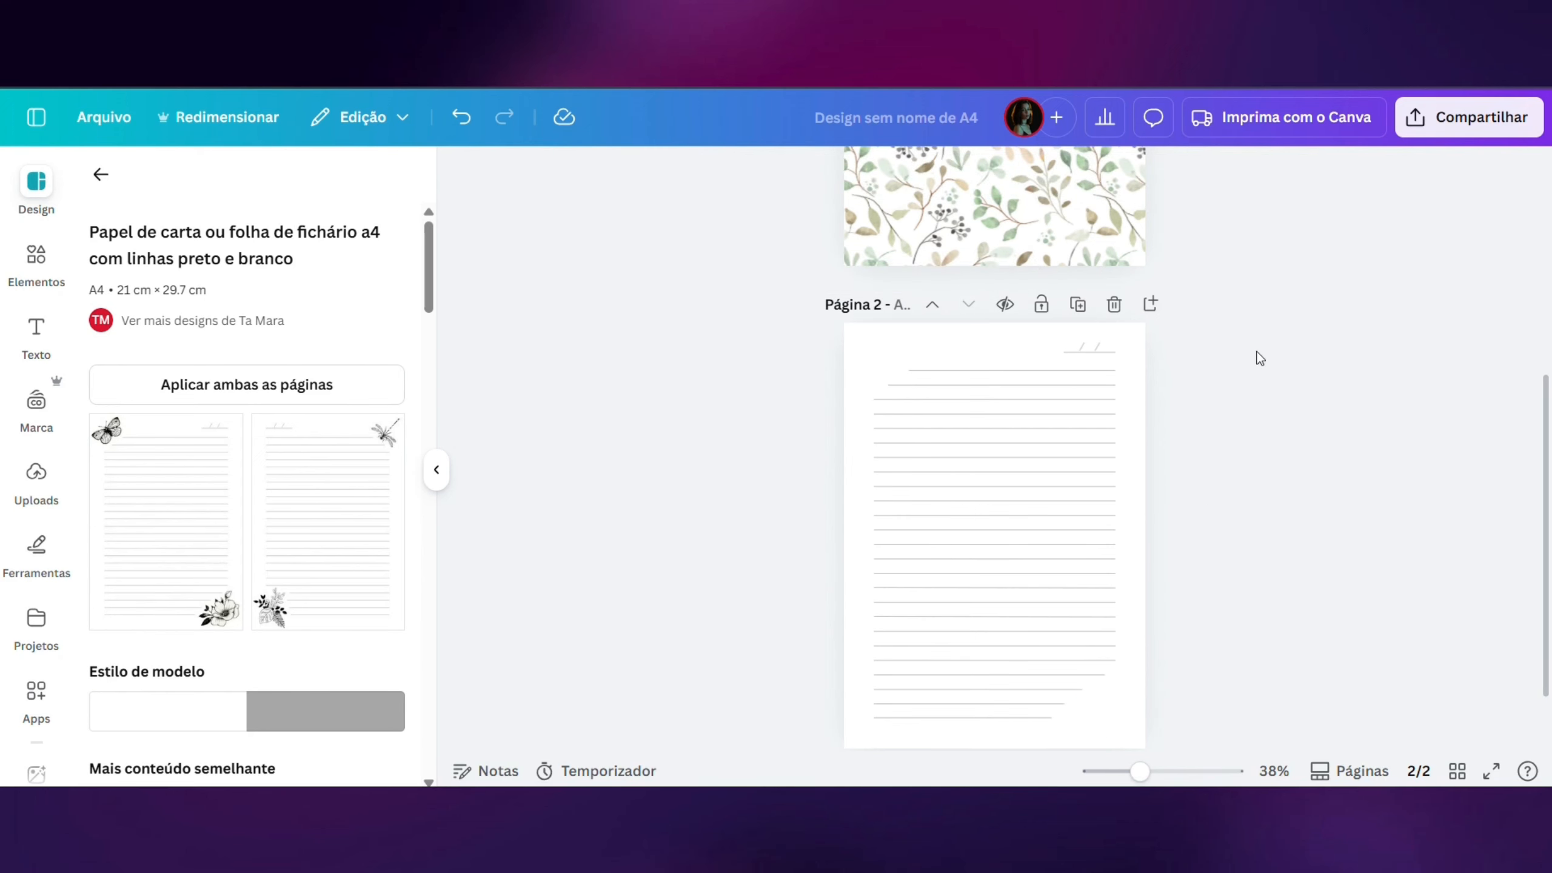
- Select all ruled lines and the date line on page 2 and recolor them with the brown from the photo colors
drag(1216, 352, 727, 758)
click(765, 175)
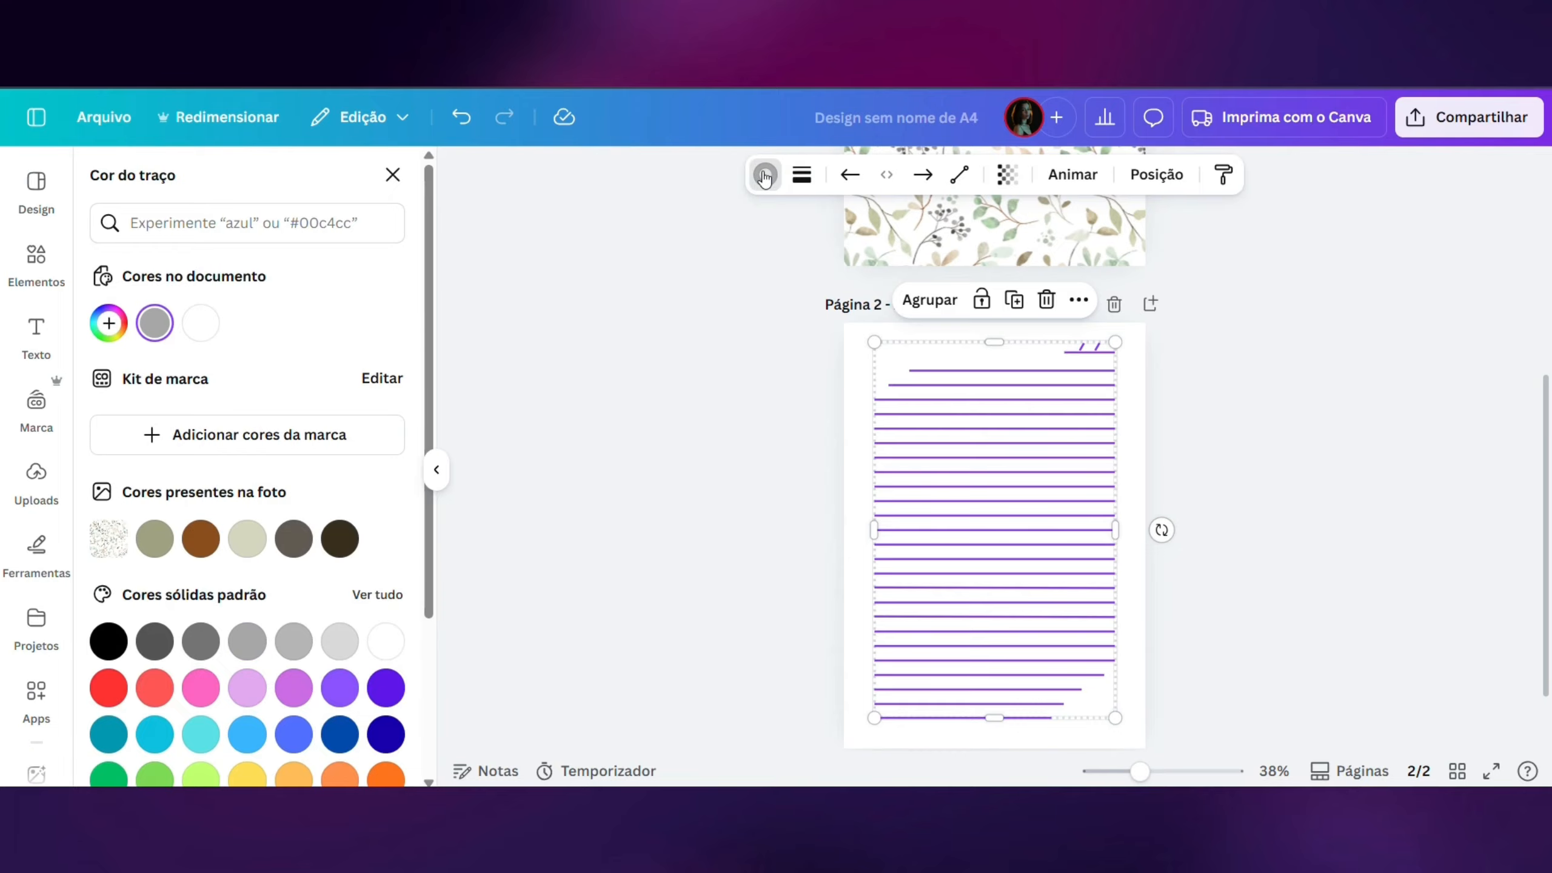
click(183, 541)
click(1369, 361)
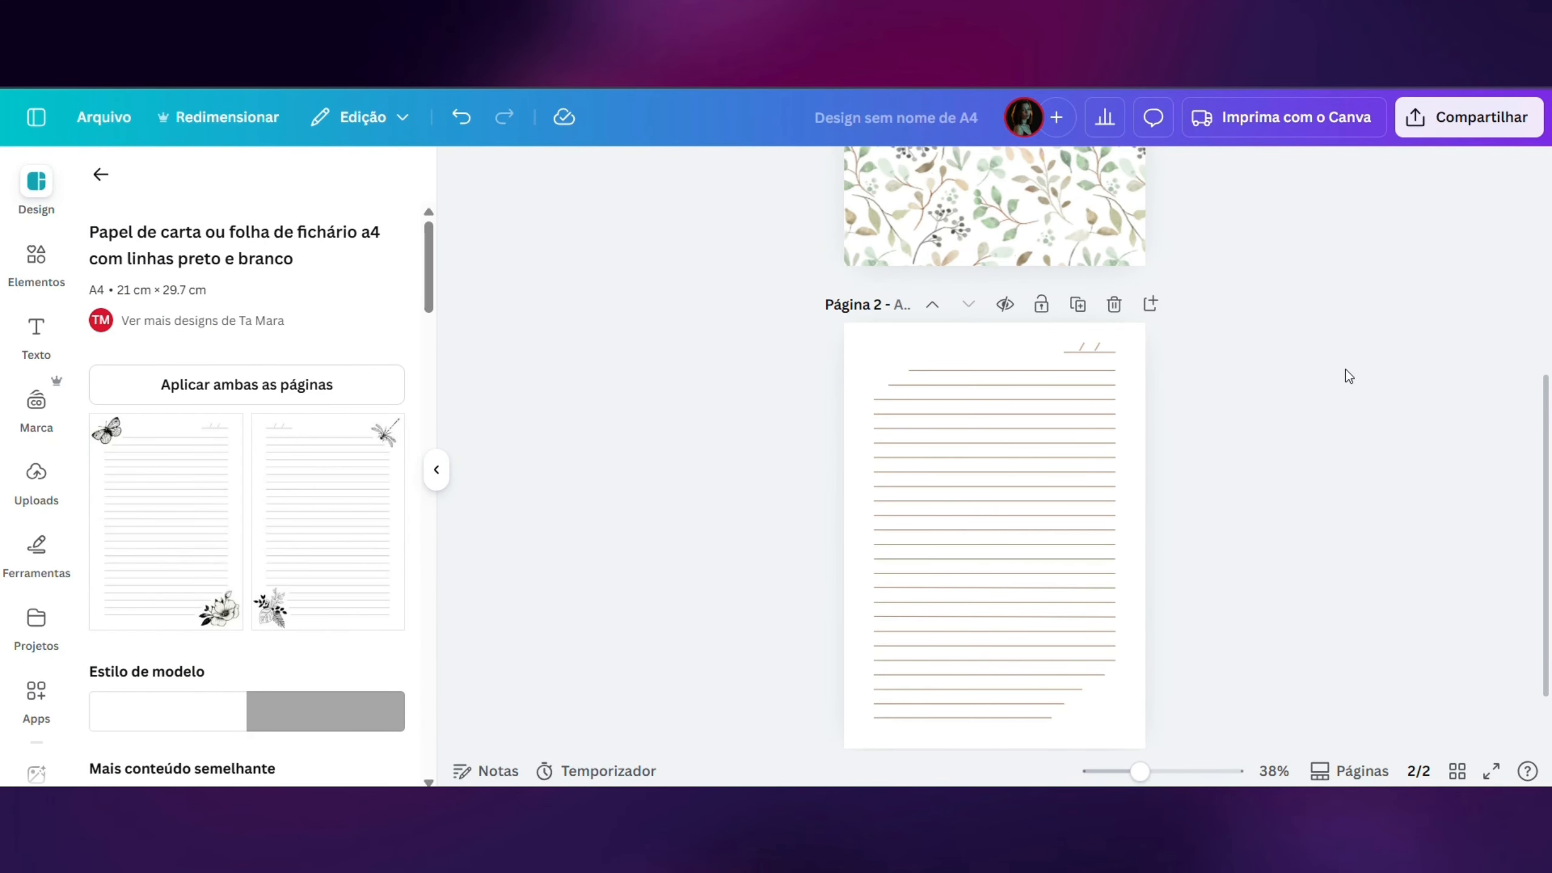
- Search the graphic elements for "passaro vintage"
click(28, 264)
click(194, 198)
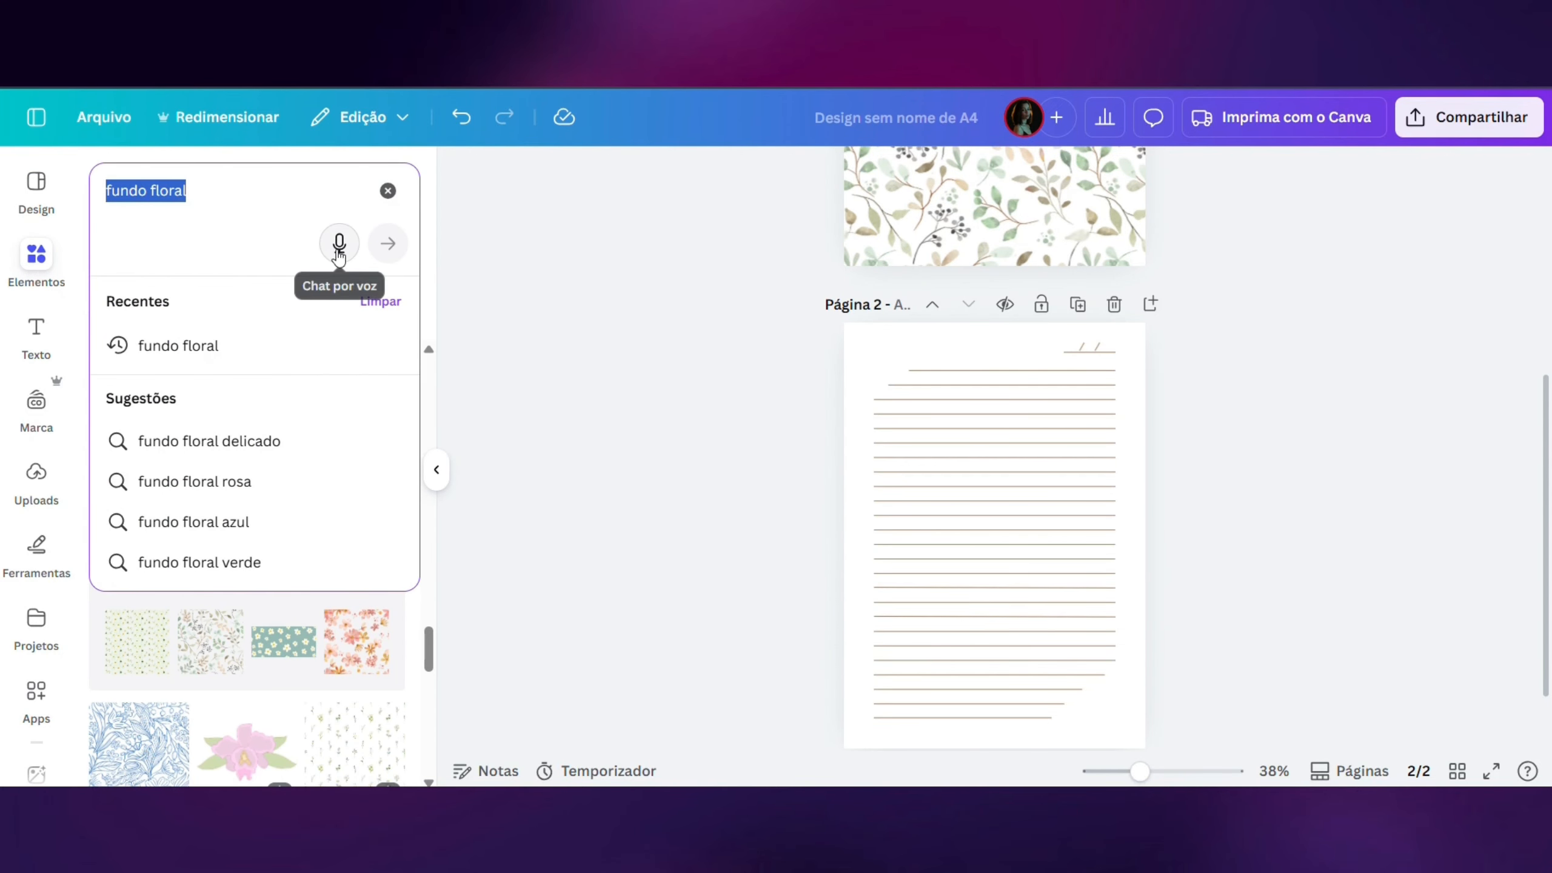
text(passaro)
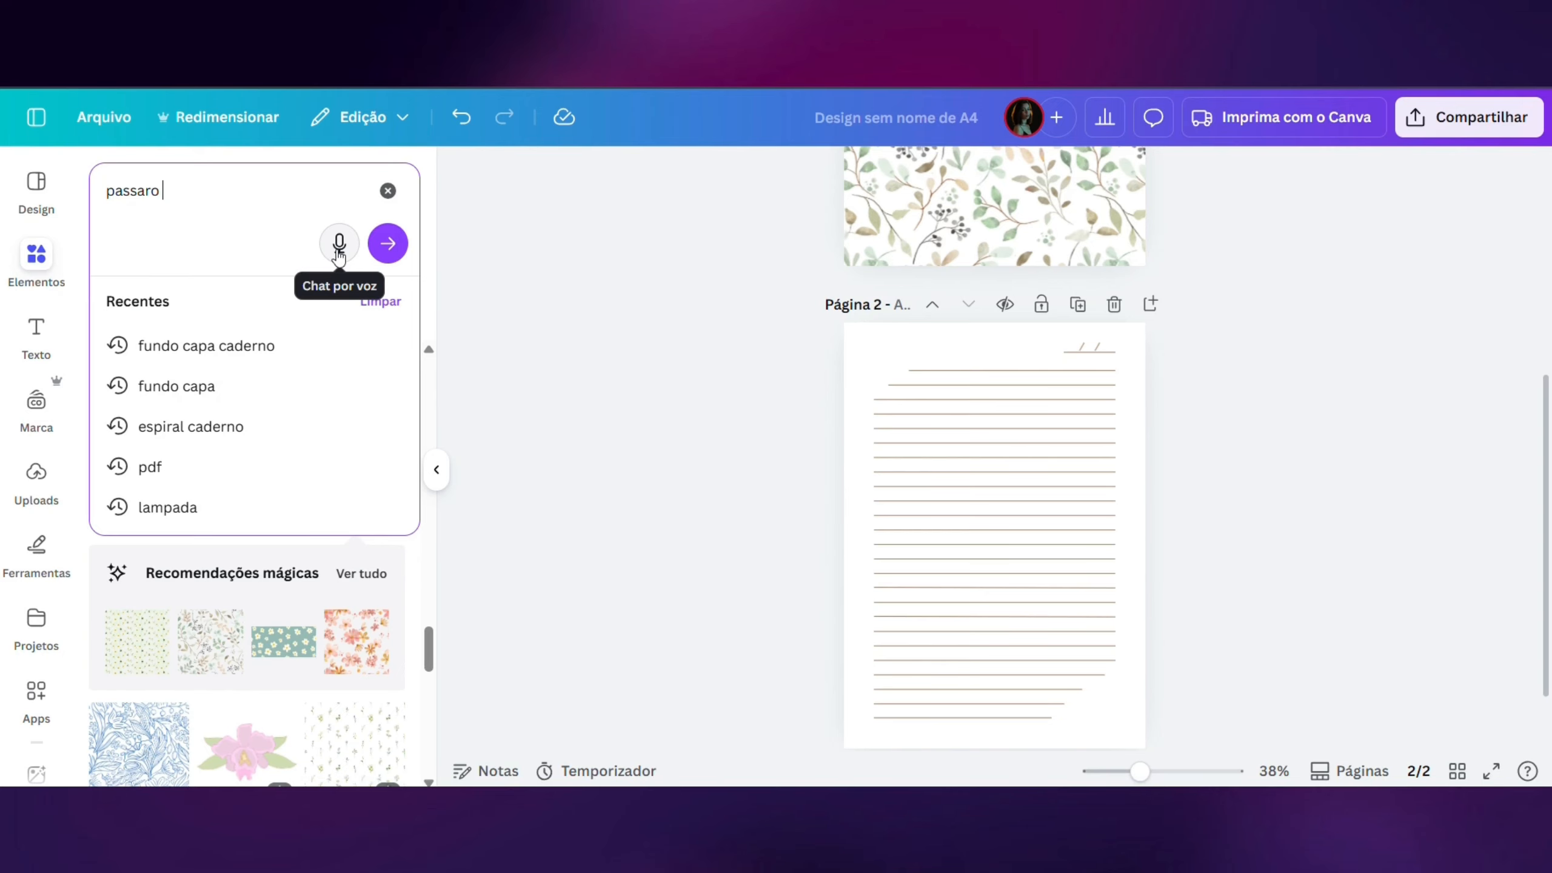
text( vintage)
key(Return)
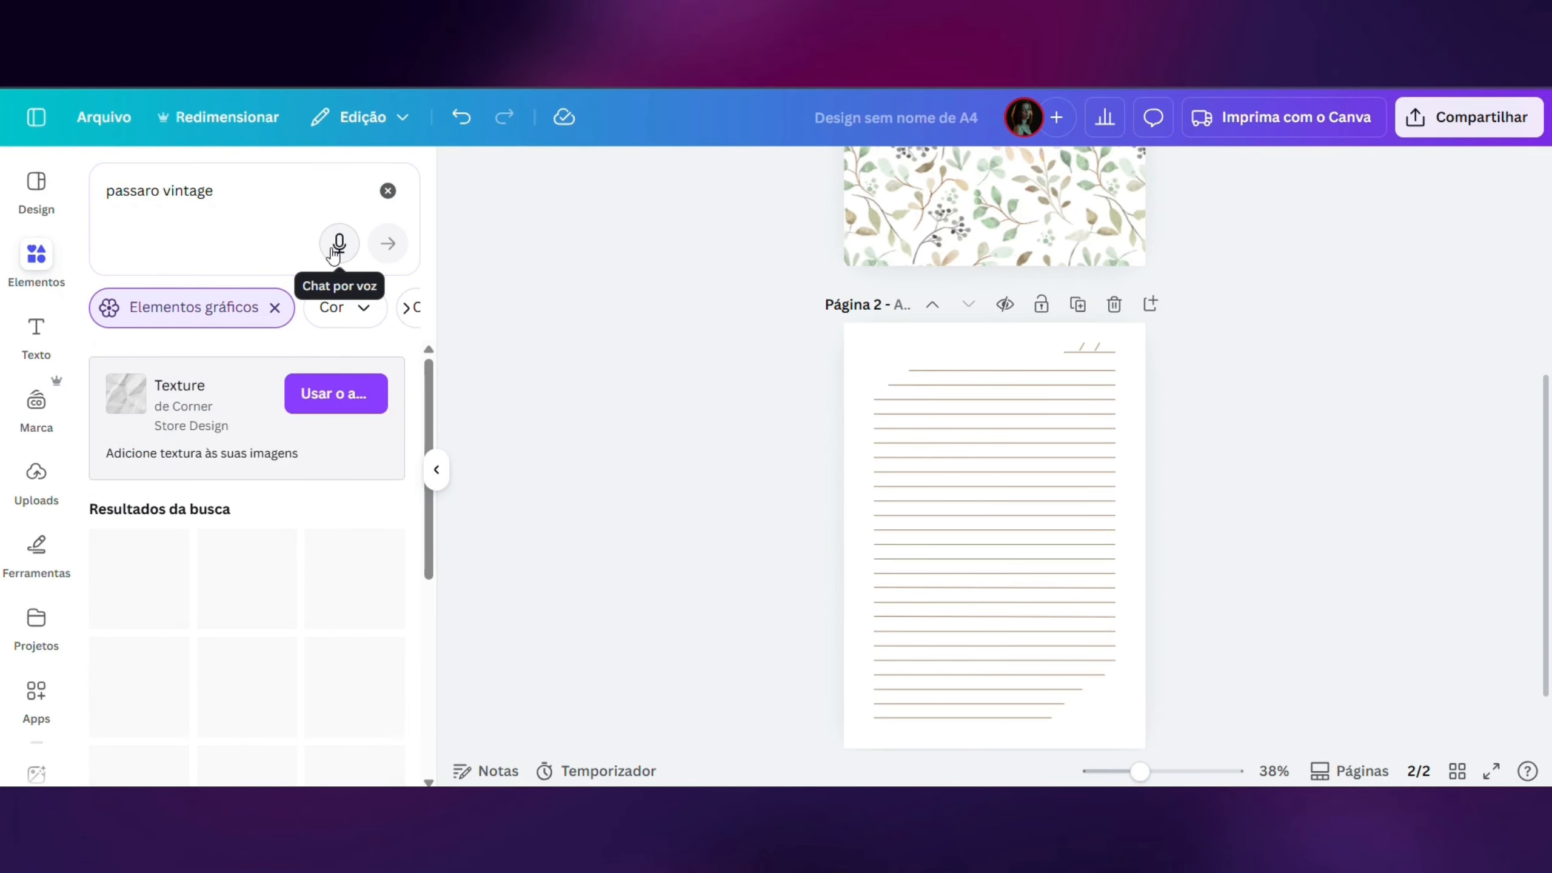
- Add the bird-on-branch sketch to page 2, place it in the lower-right corner of the page and tilt it slightly clockwise
scroll(275, 501, down, 2)
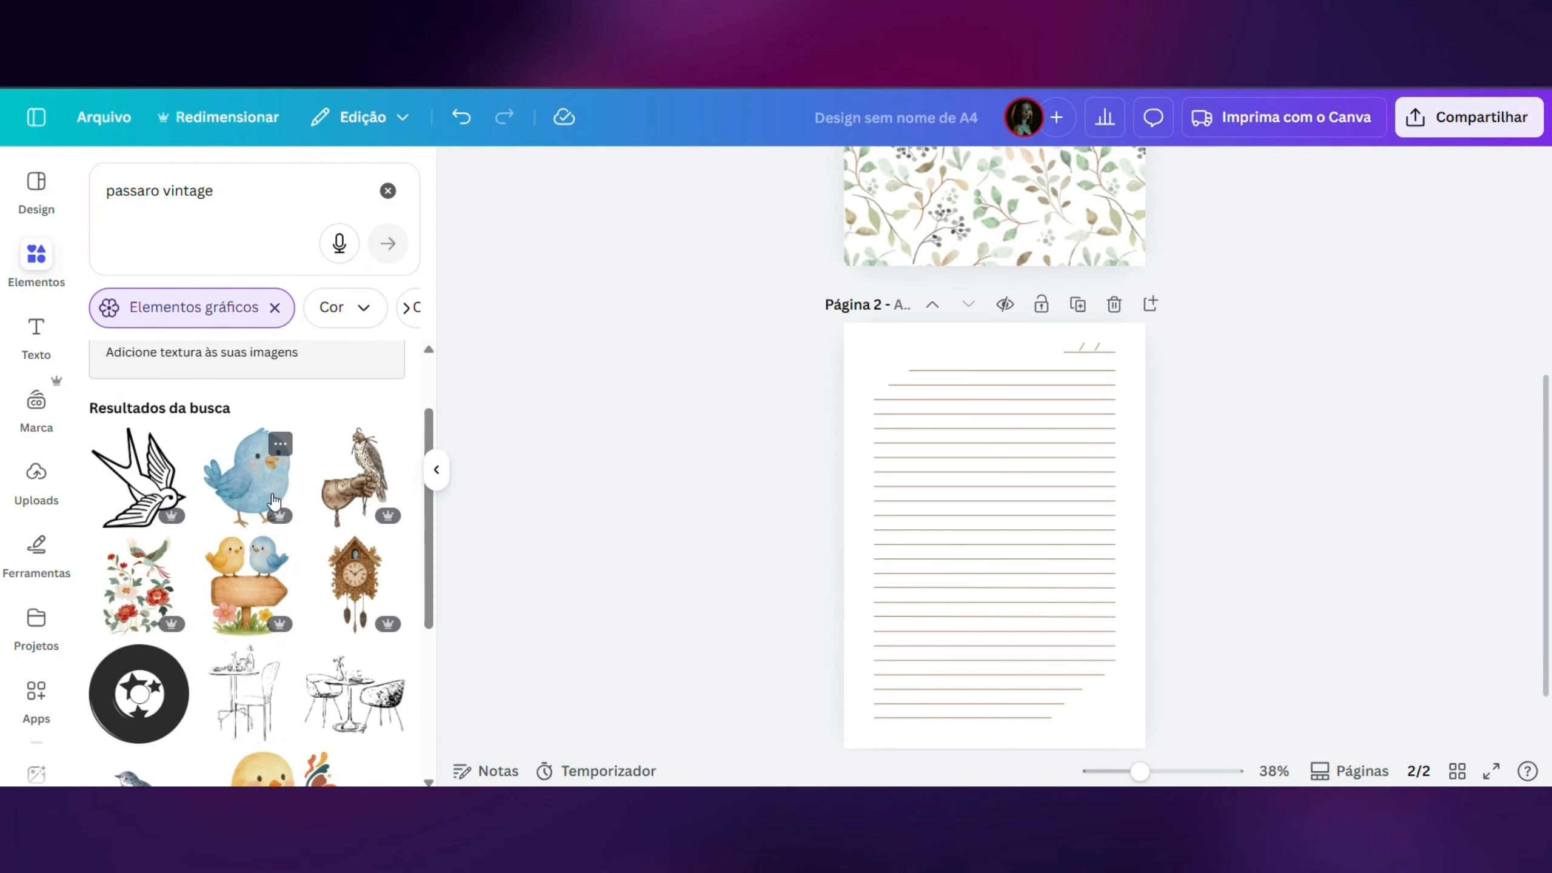
scroll(273, 504, down, 3)
click(139, 596)
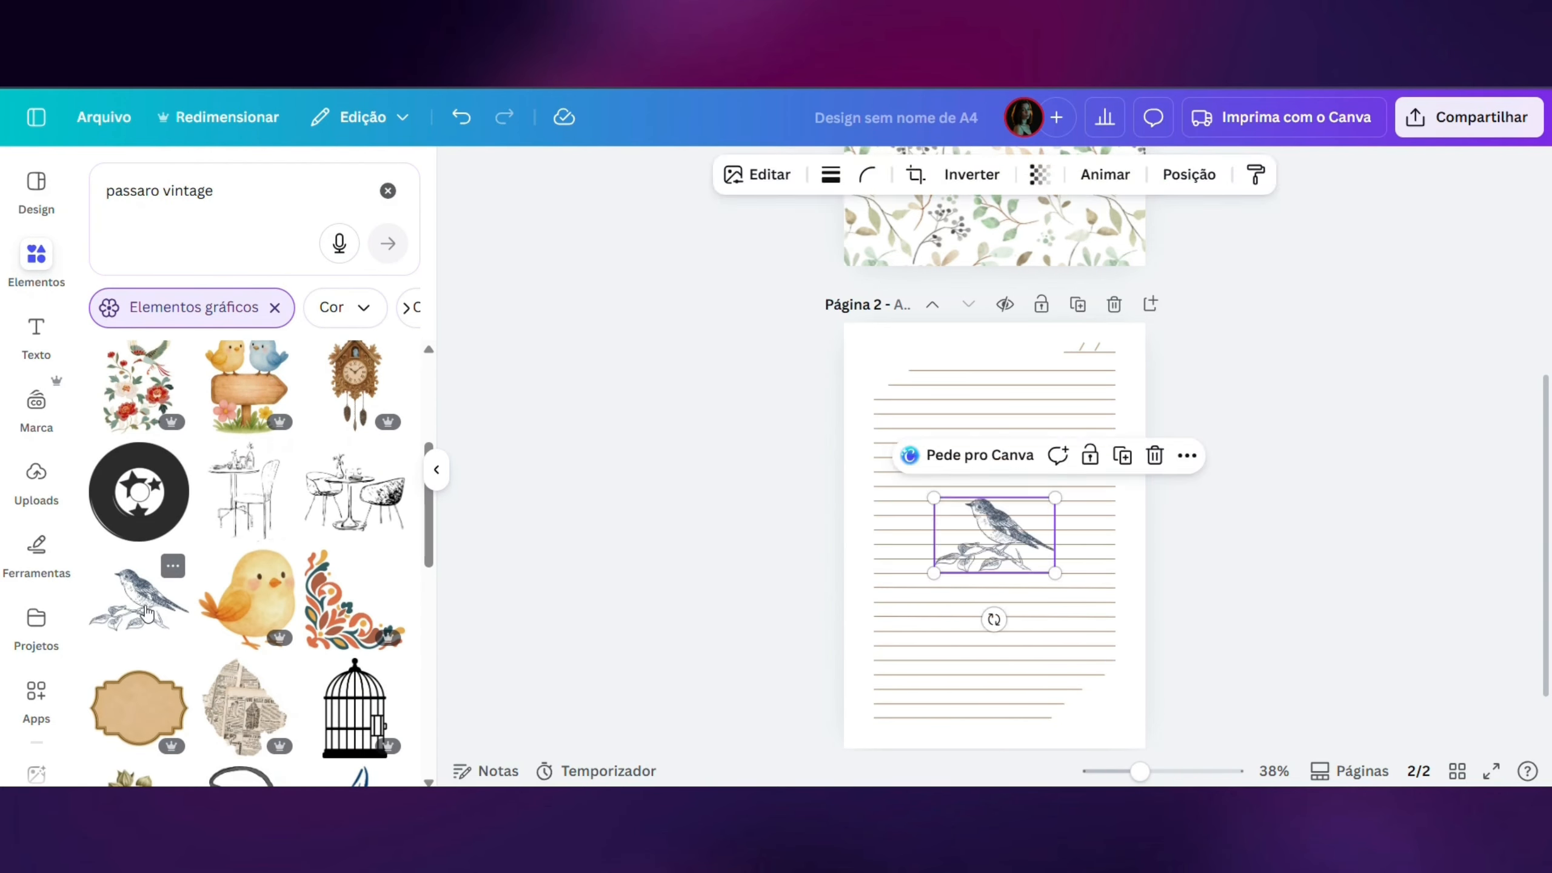
drag(976, 538, 1107, 634)
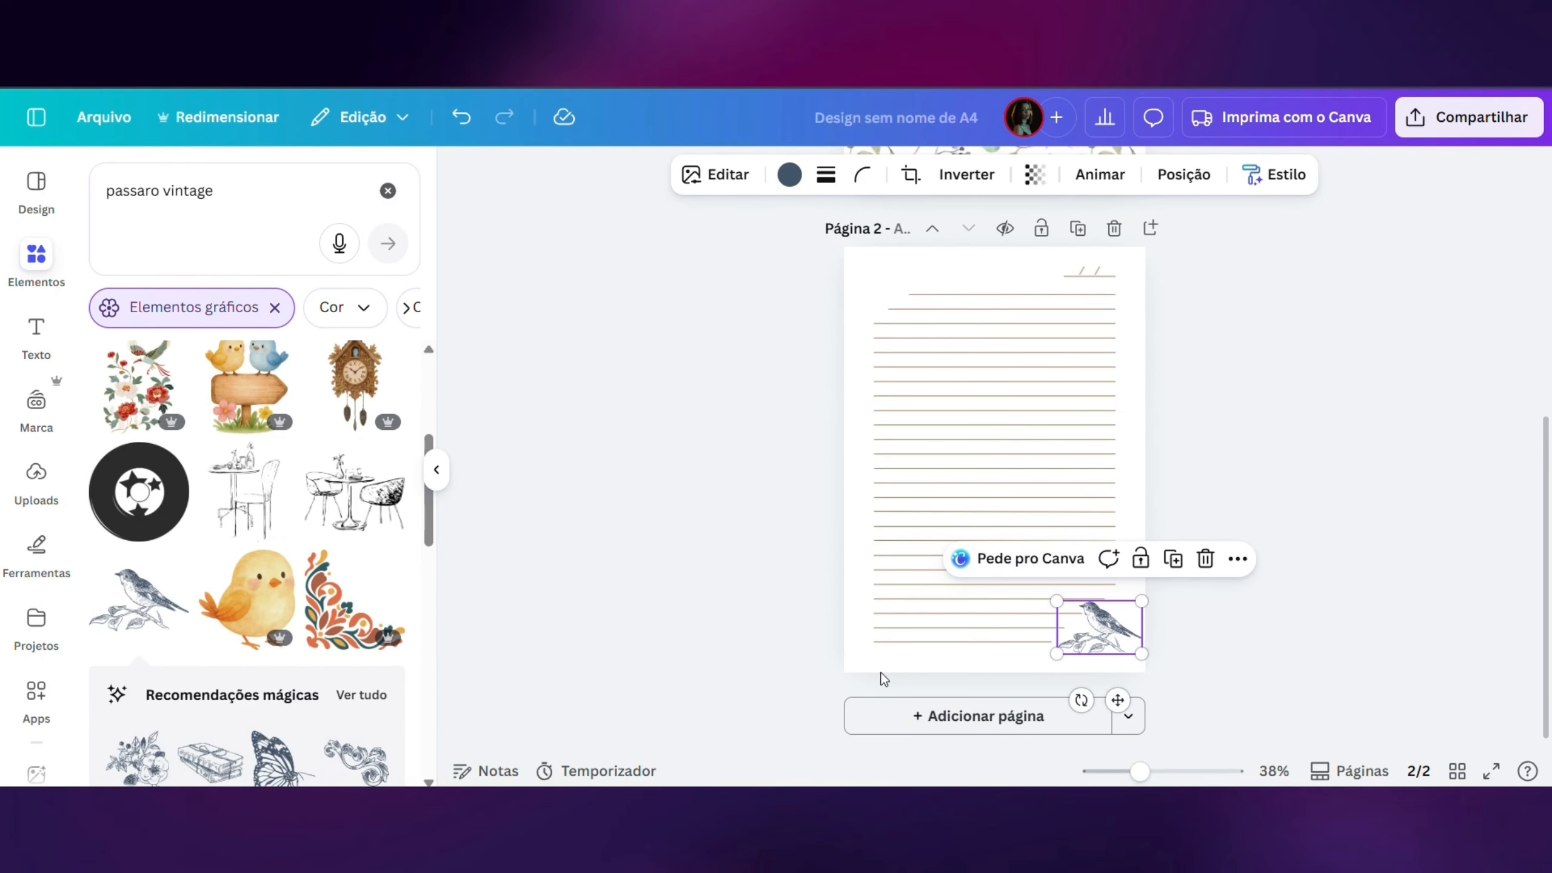
drag(1081, 700, 1073, 711)
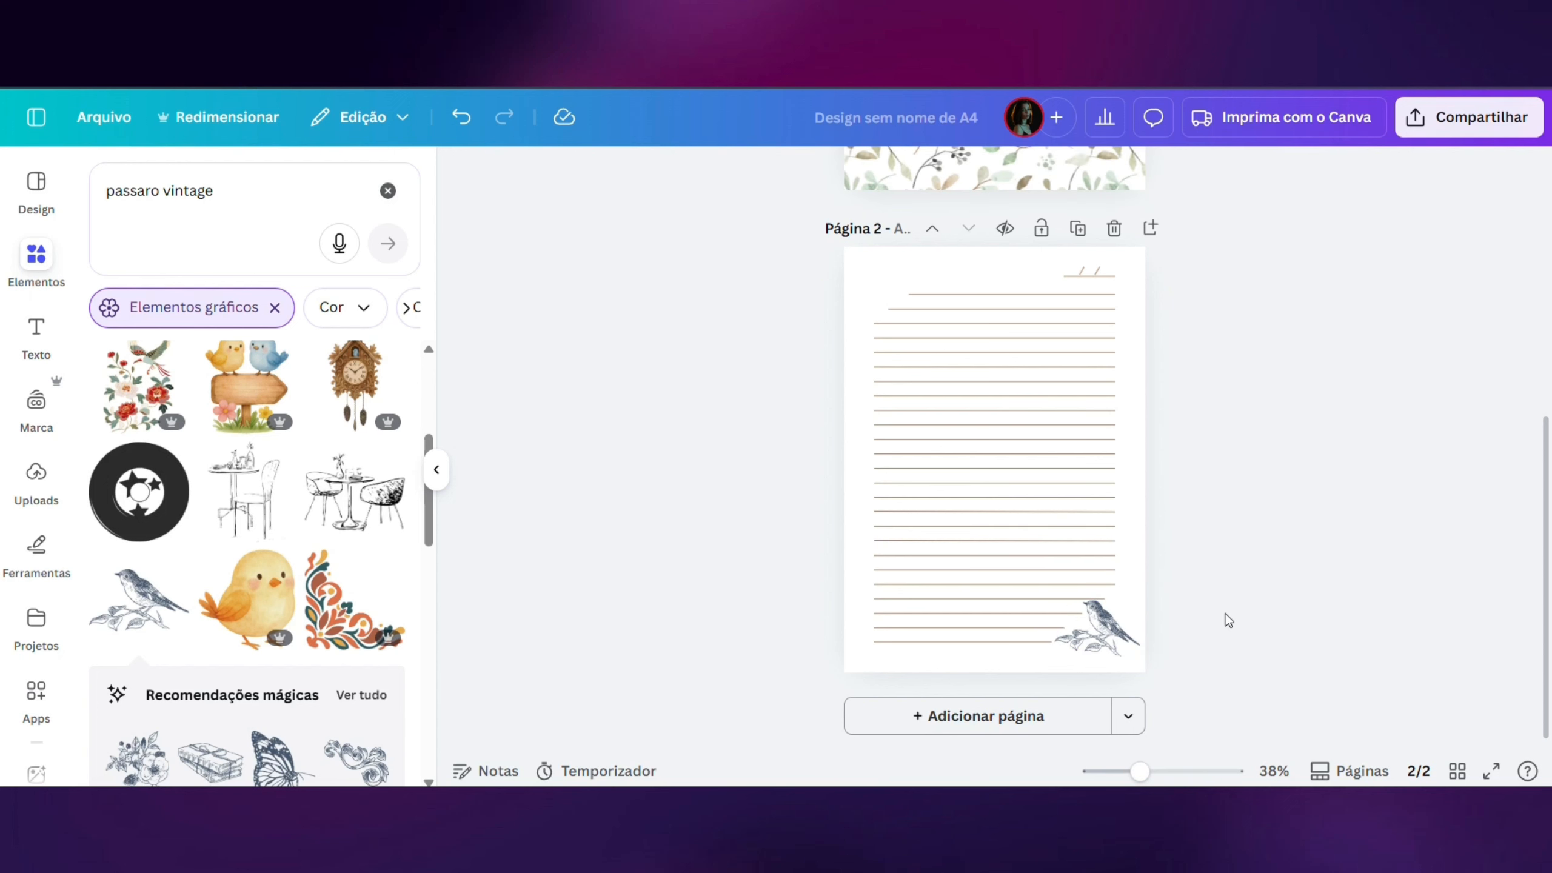
- Try brown and sage green from the photo colors on the bird illustration and keep the sage green
click(778, 179)
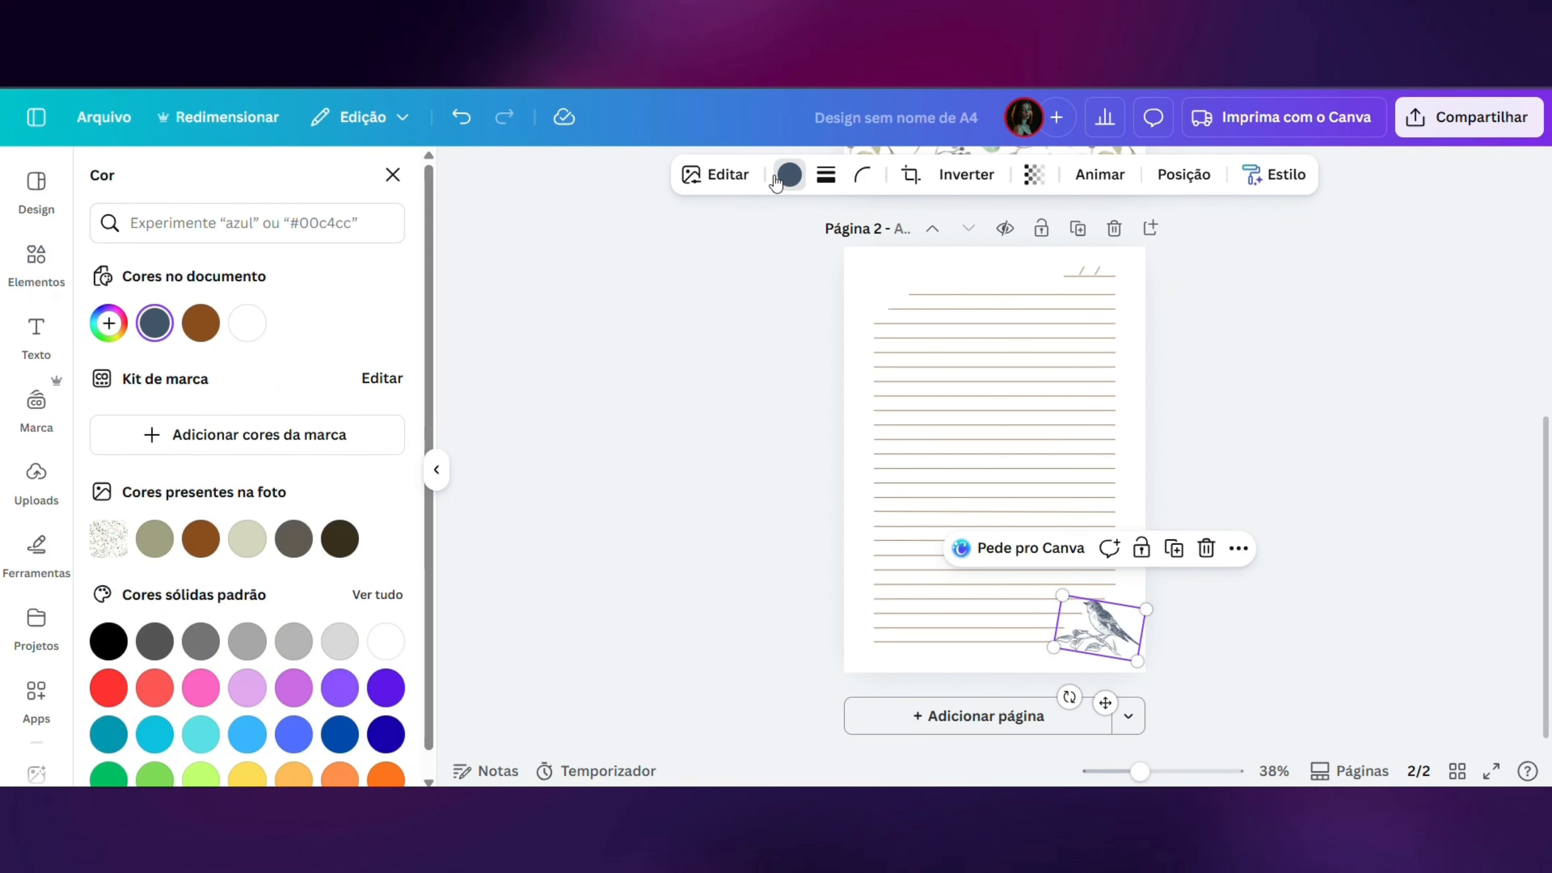
click(202, 538)
click(155, 539)
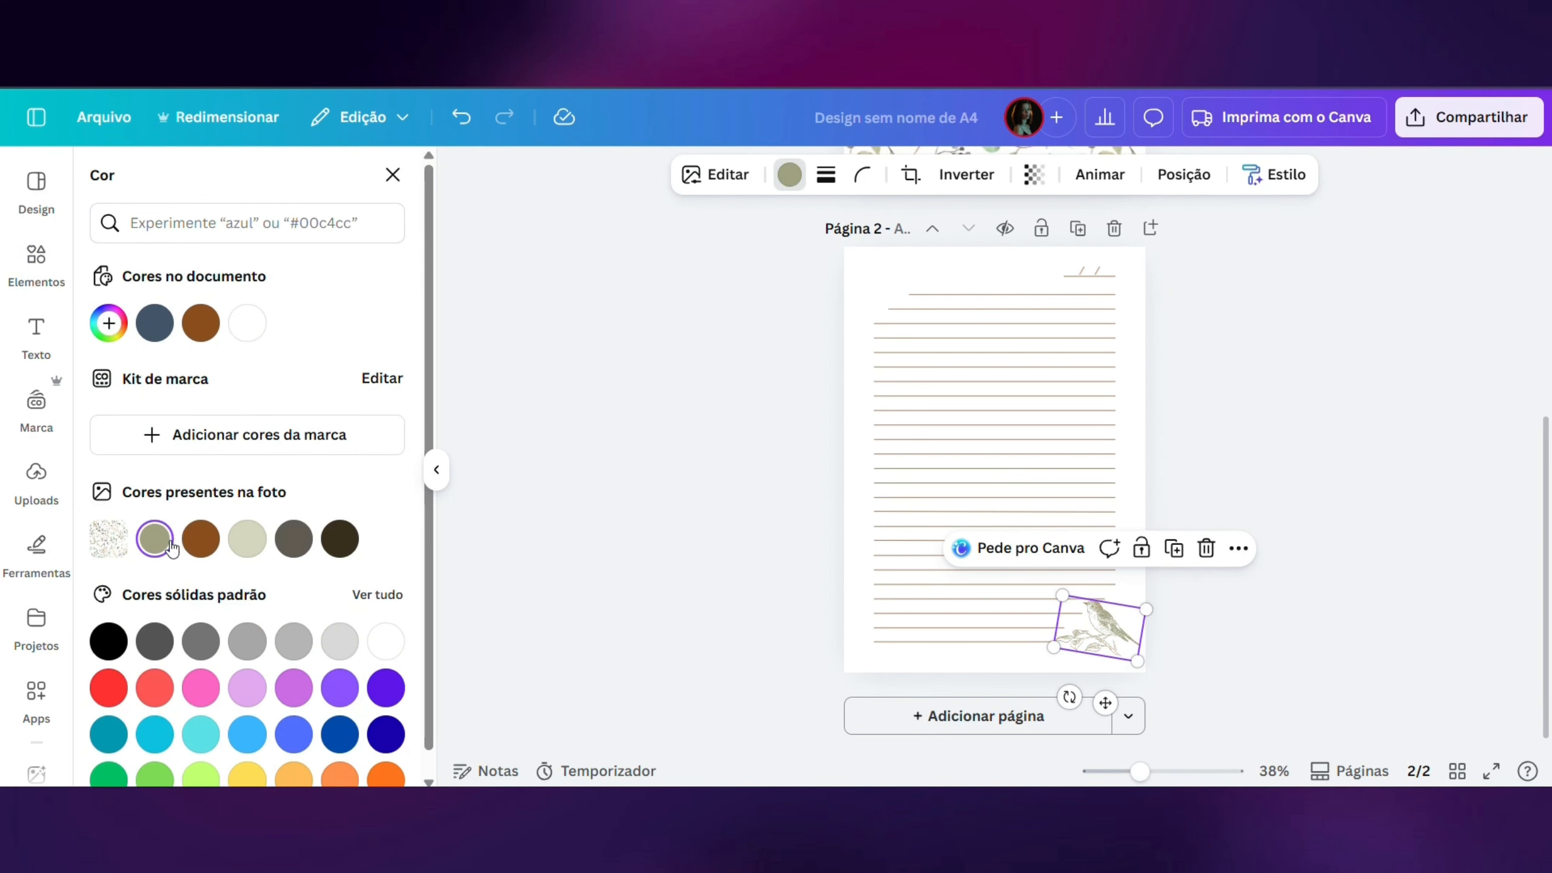
click(202, 539)
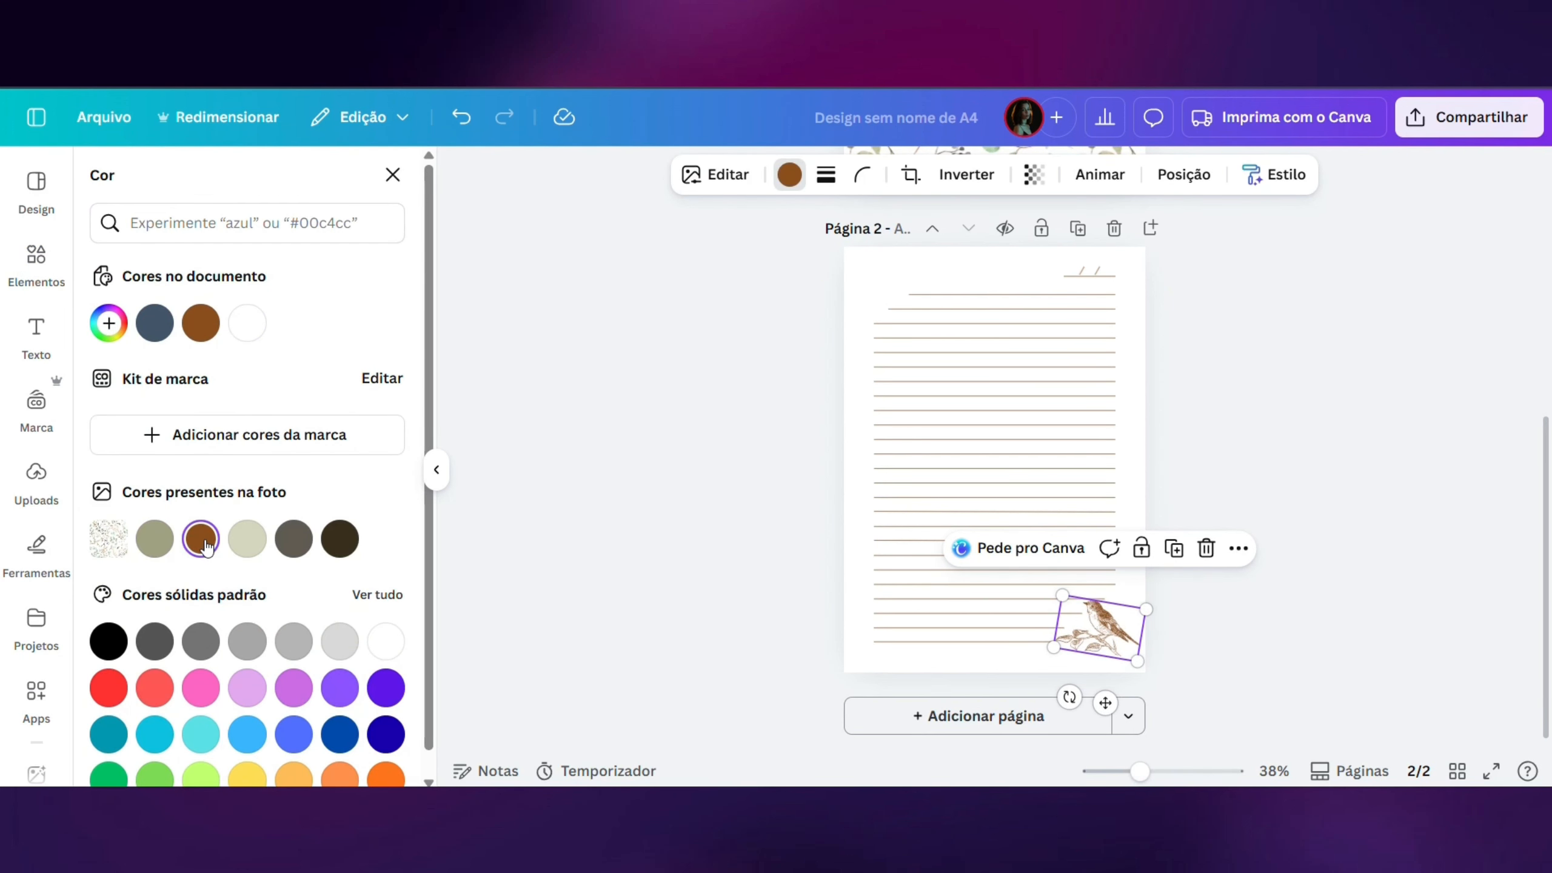
click(155, 539)
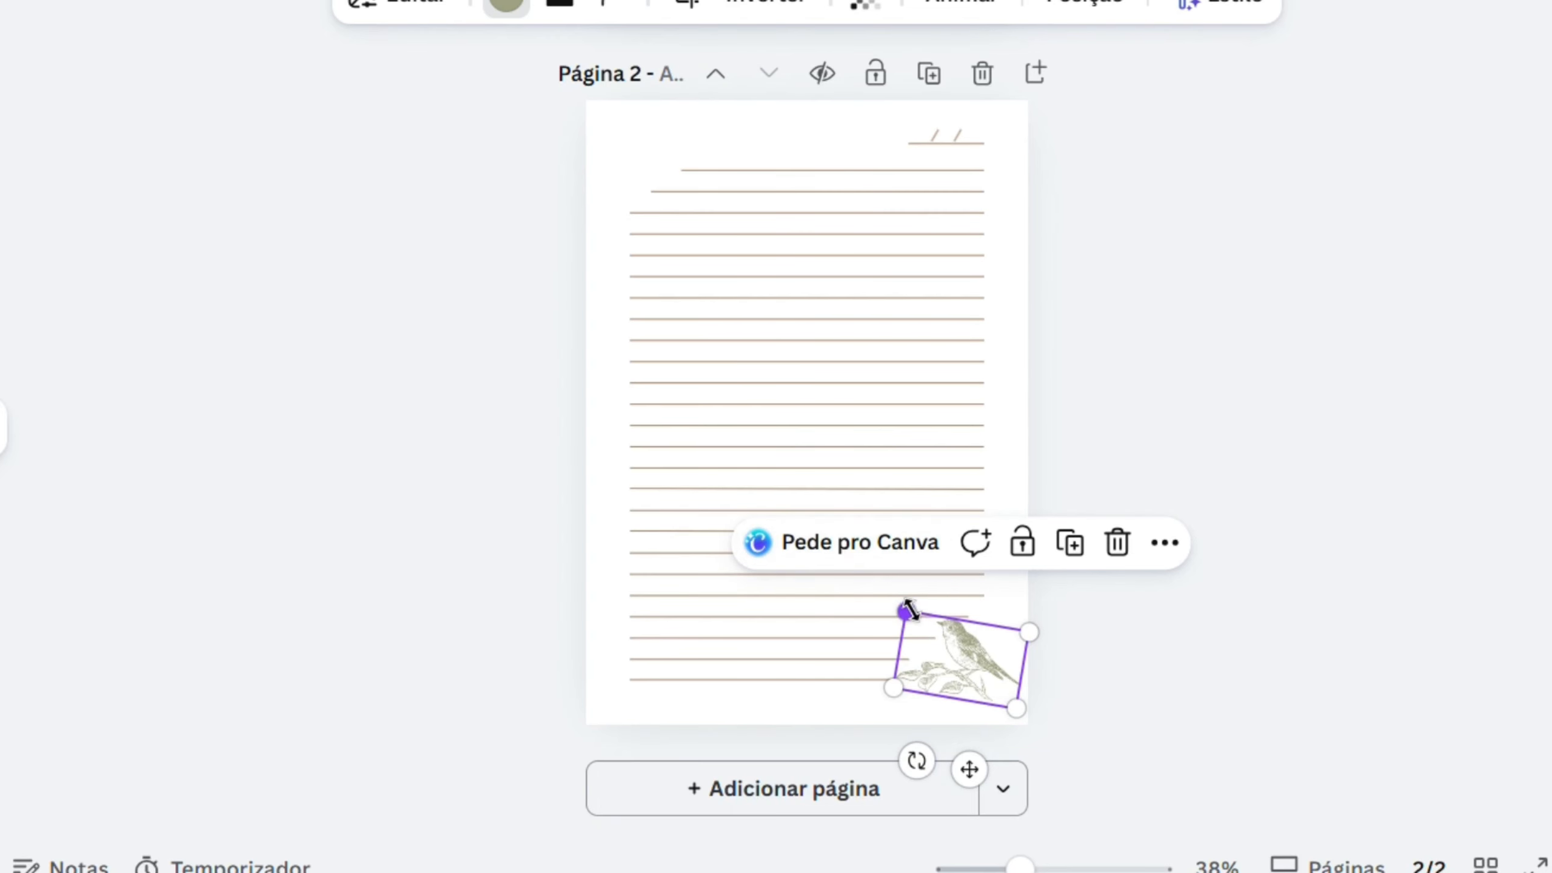
- Enlarge the bird illustration and reposition it so its tail meets the page's right edge
drag(909, 609, 865, 573)
click(1288, 378)
drag(1007, 636, 1000, 644)
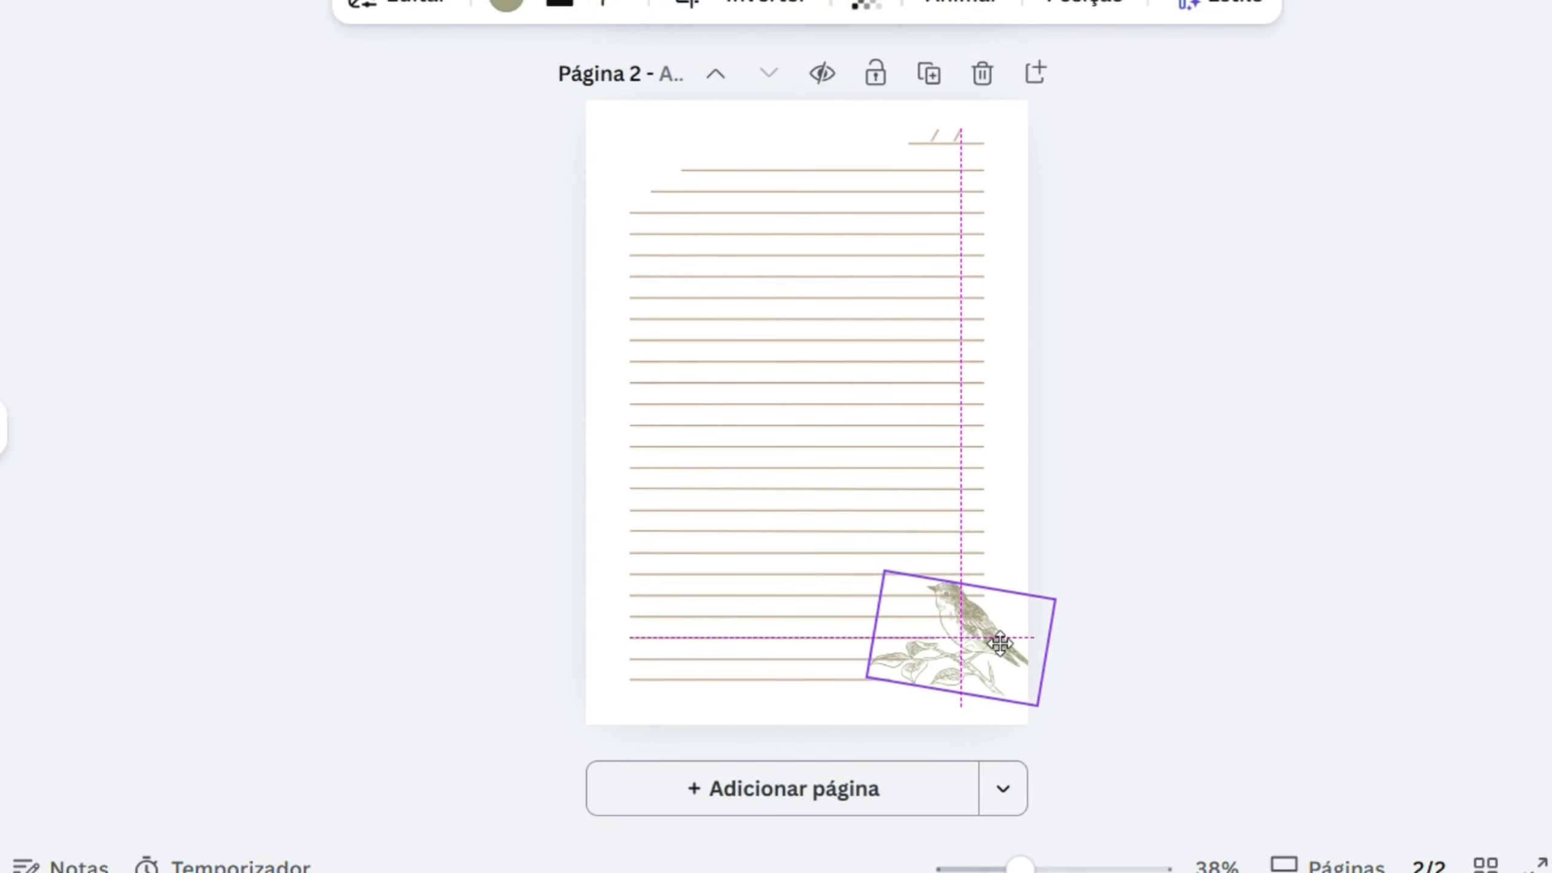
- Shorten the two ruled lines beside the bird's head and body from the right so both end at the same point
click(849, 592)
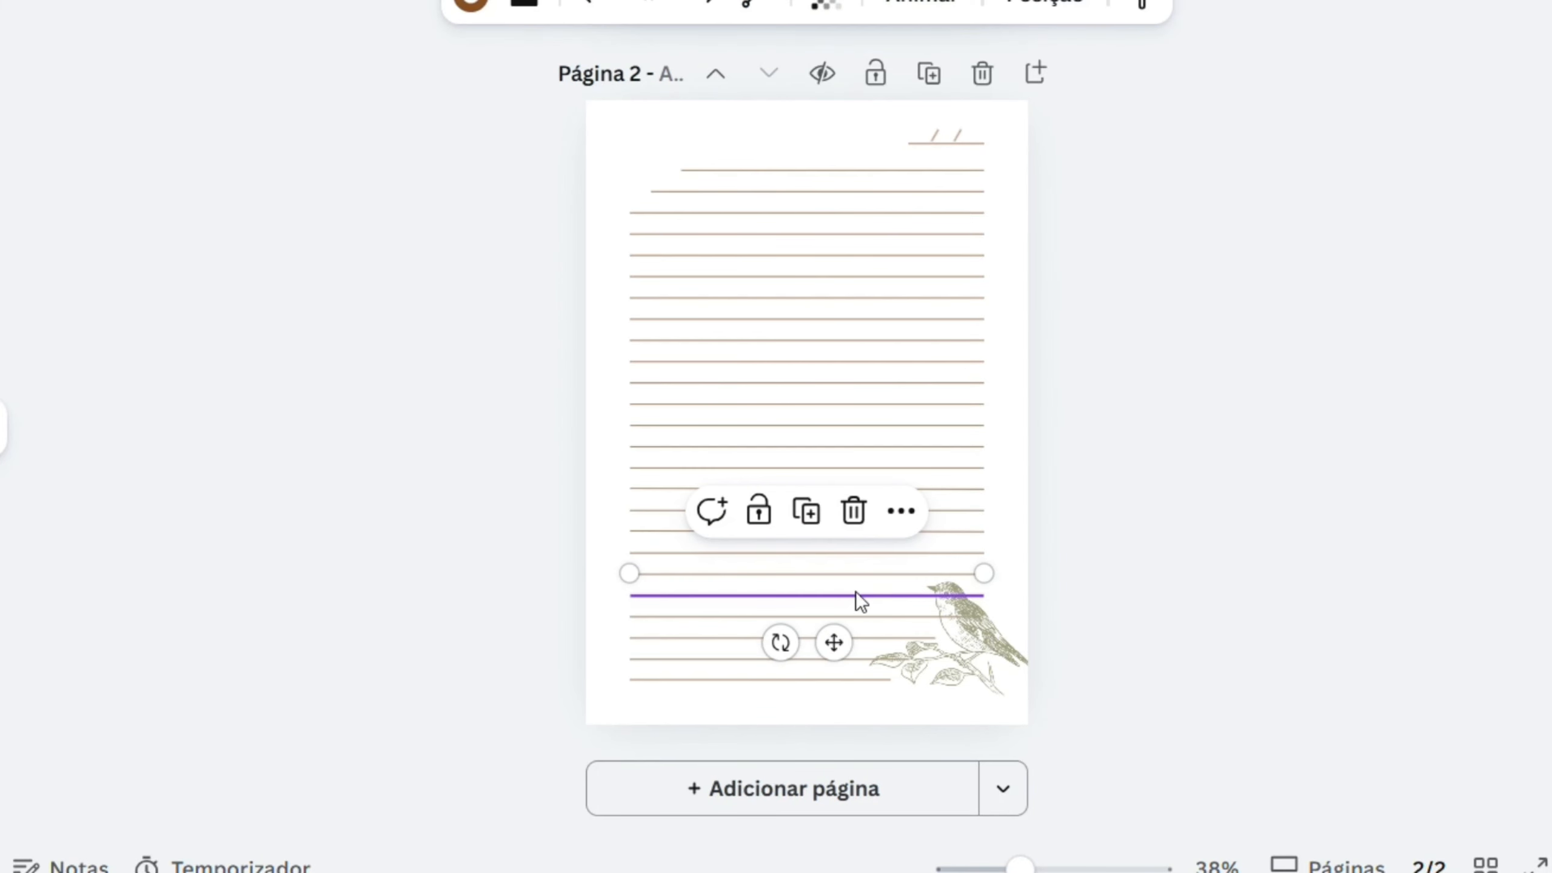
click(806, 598)
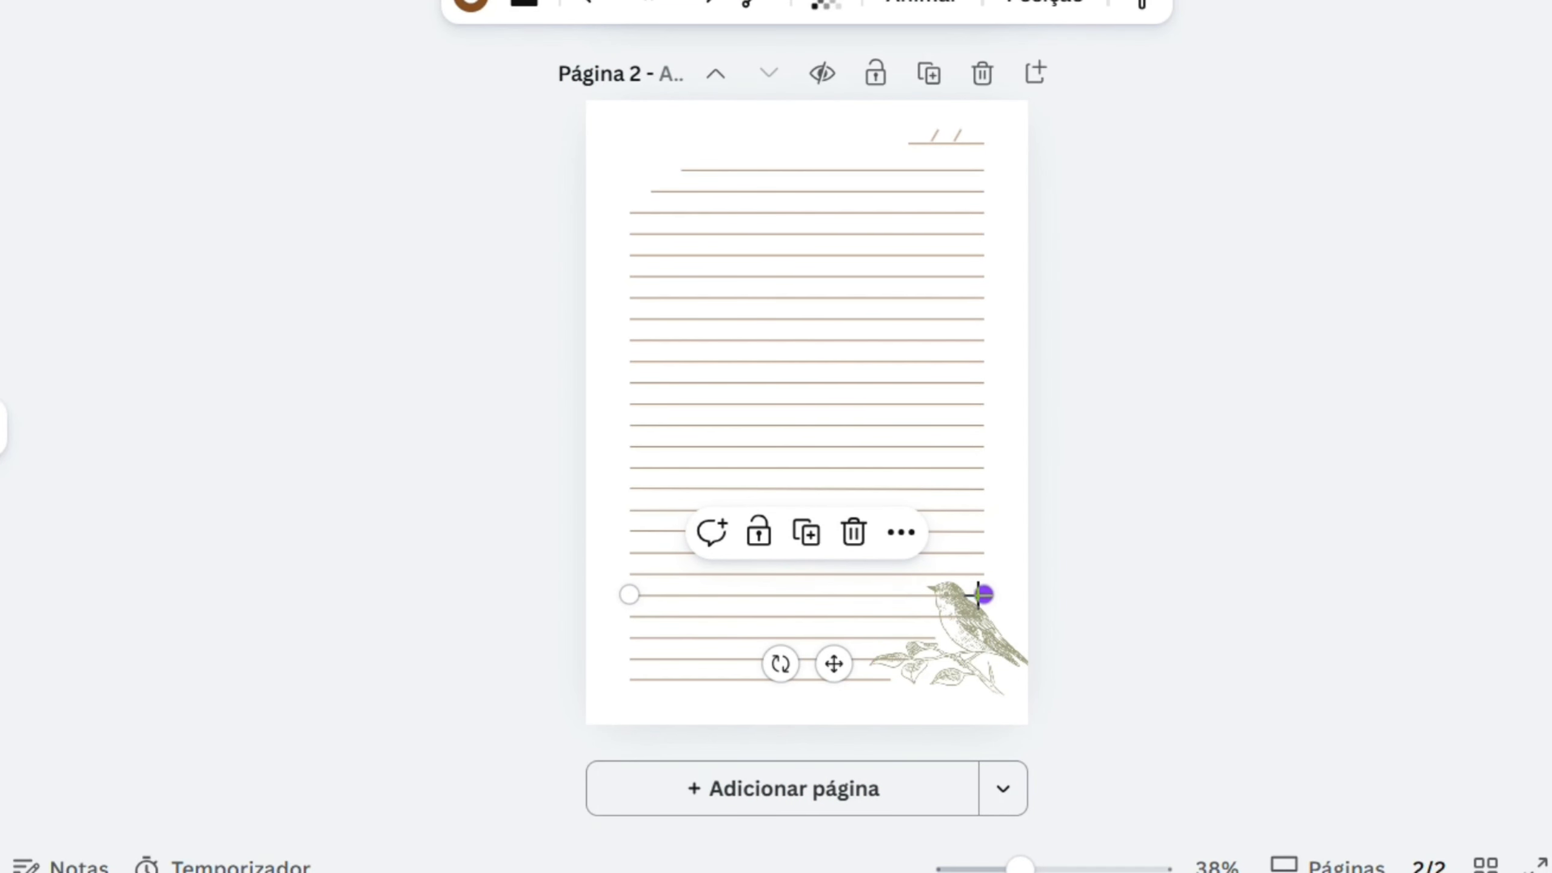
drag(983, 593, 906, 595)
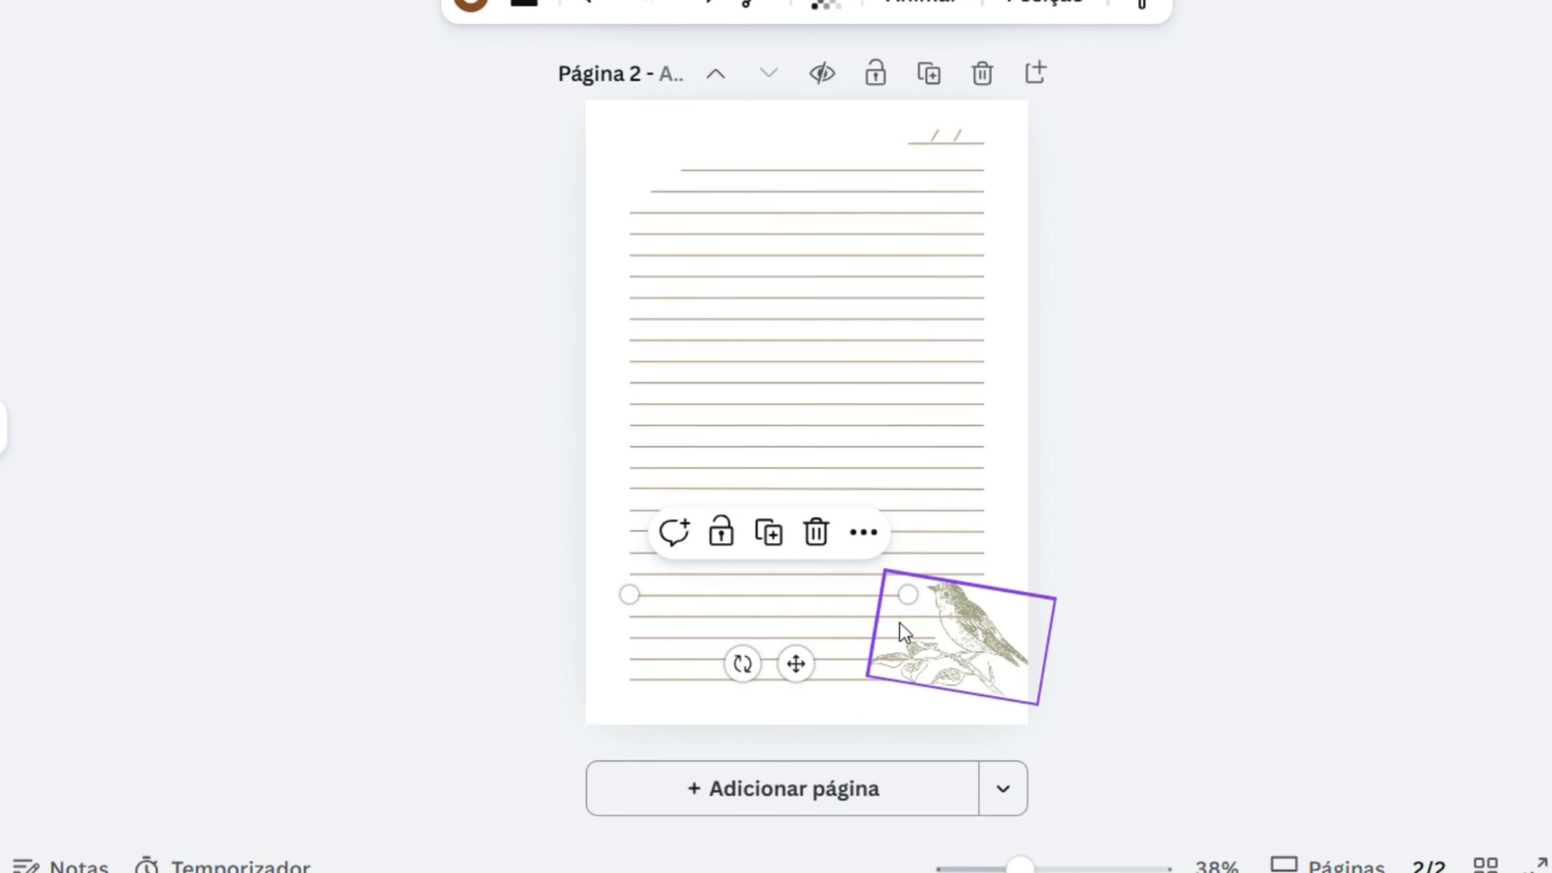
click(899, 620)
click(819, 619)
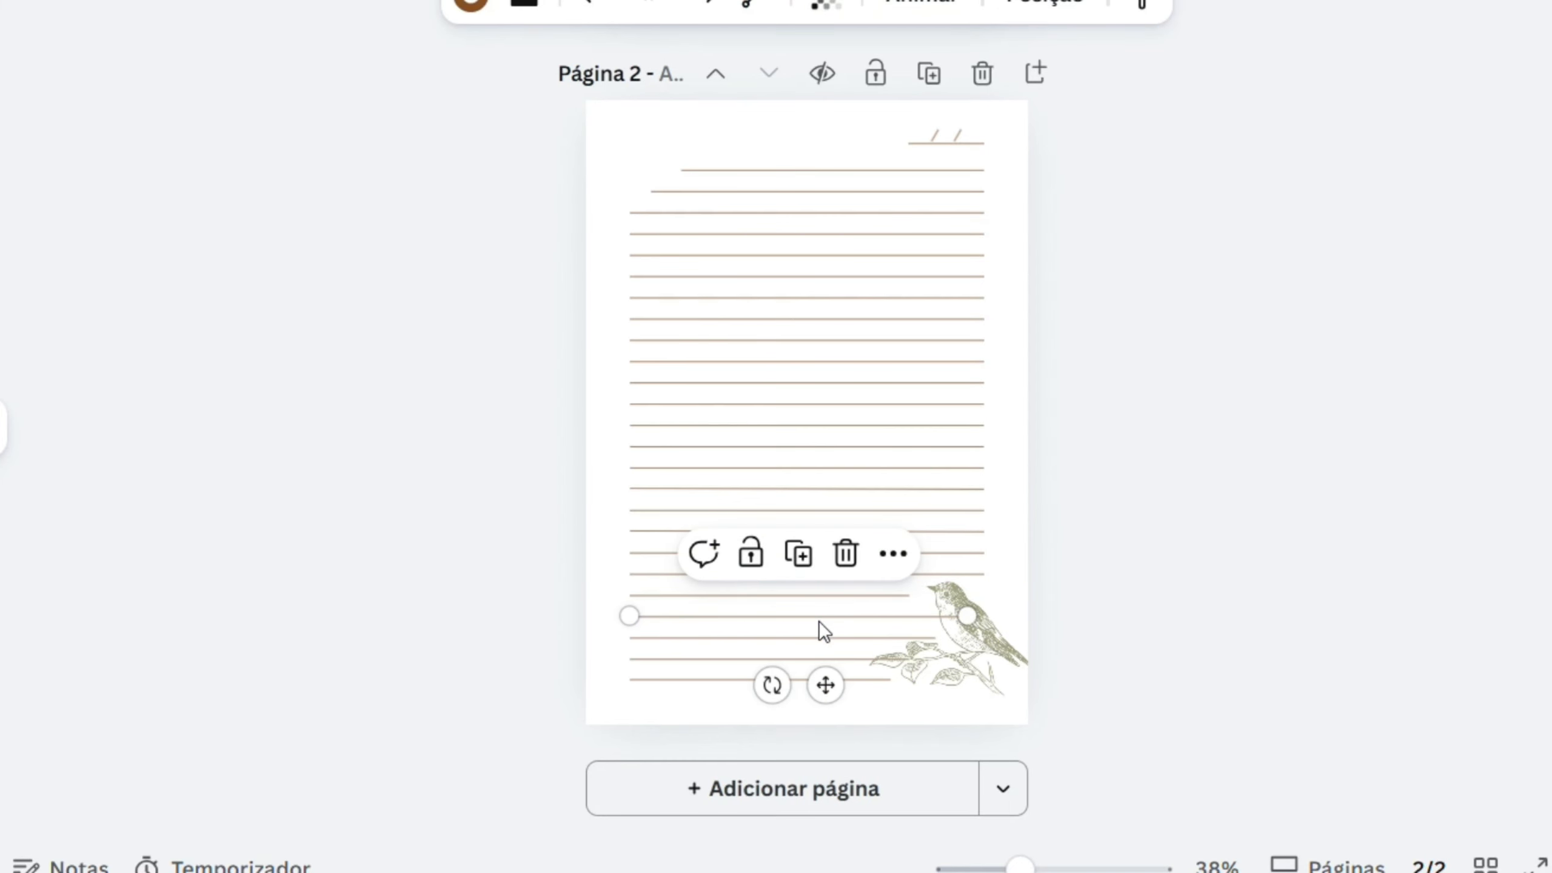
drag(966, 616, 909, 616)
- Shorten the next two ruled lines below so they stop before the bird's branch and leaves
click(798, 638)
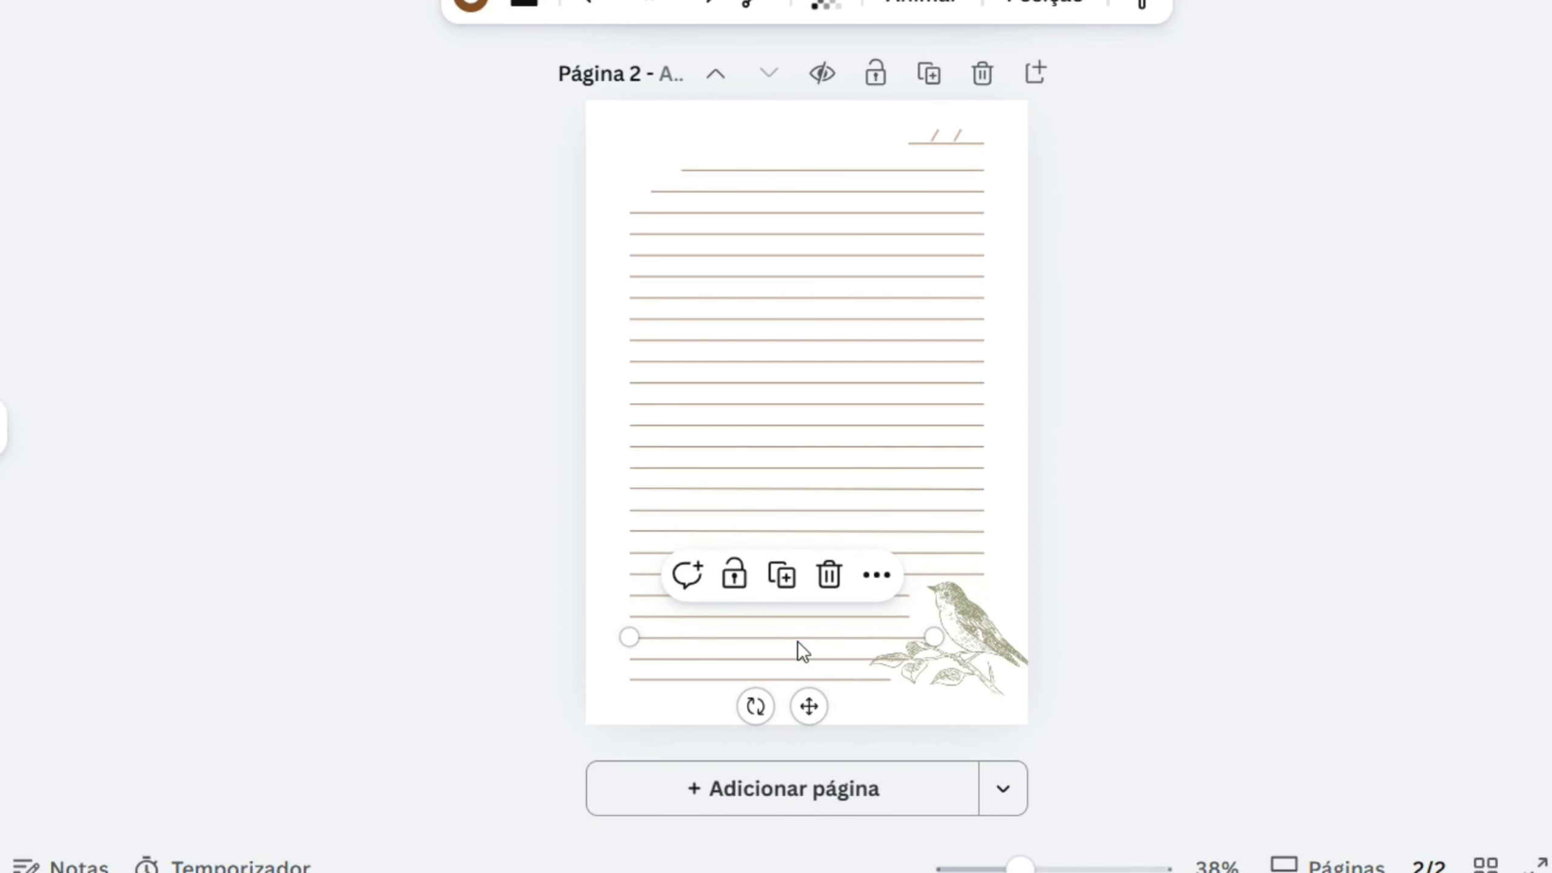
drag(929, 636, 846, 659)
click(1153, 621)
click(837, 664)
click(1221, 635)
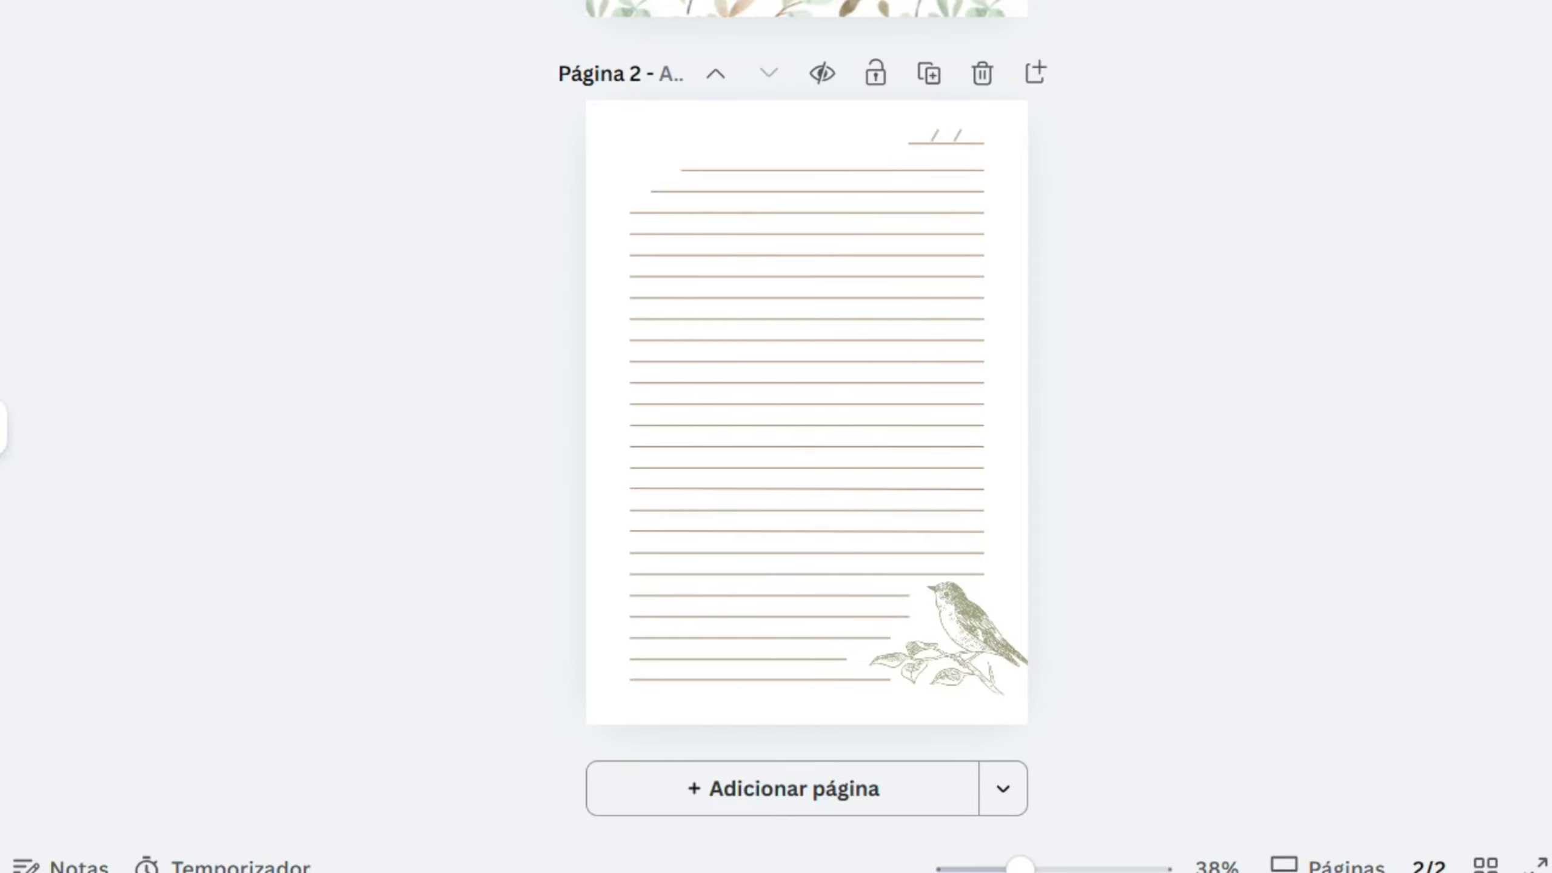
- Trim the second shortened line to match the one below it, and shorten the lowest line to match the line above
scroll(873, 531, up, 3)
click(910, 666)
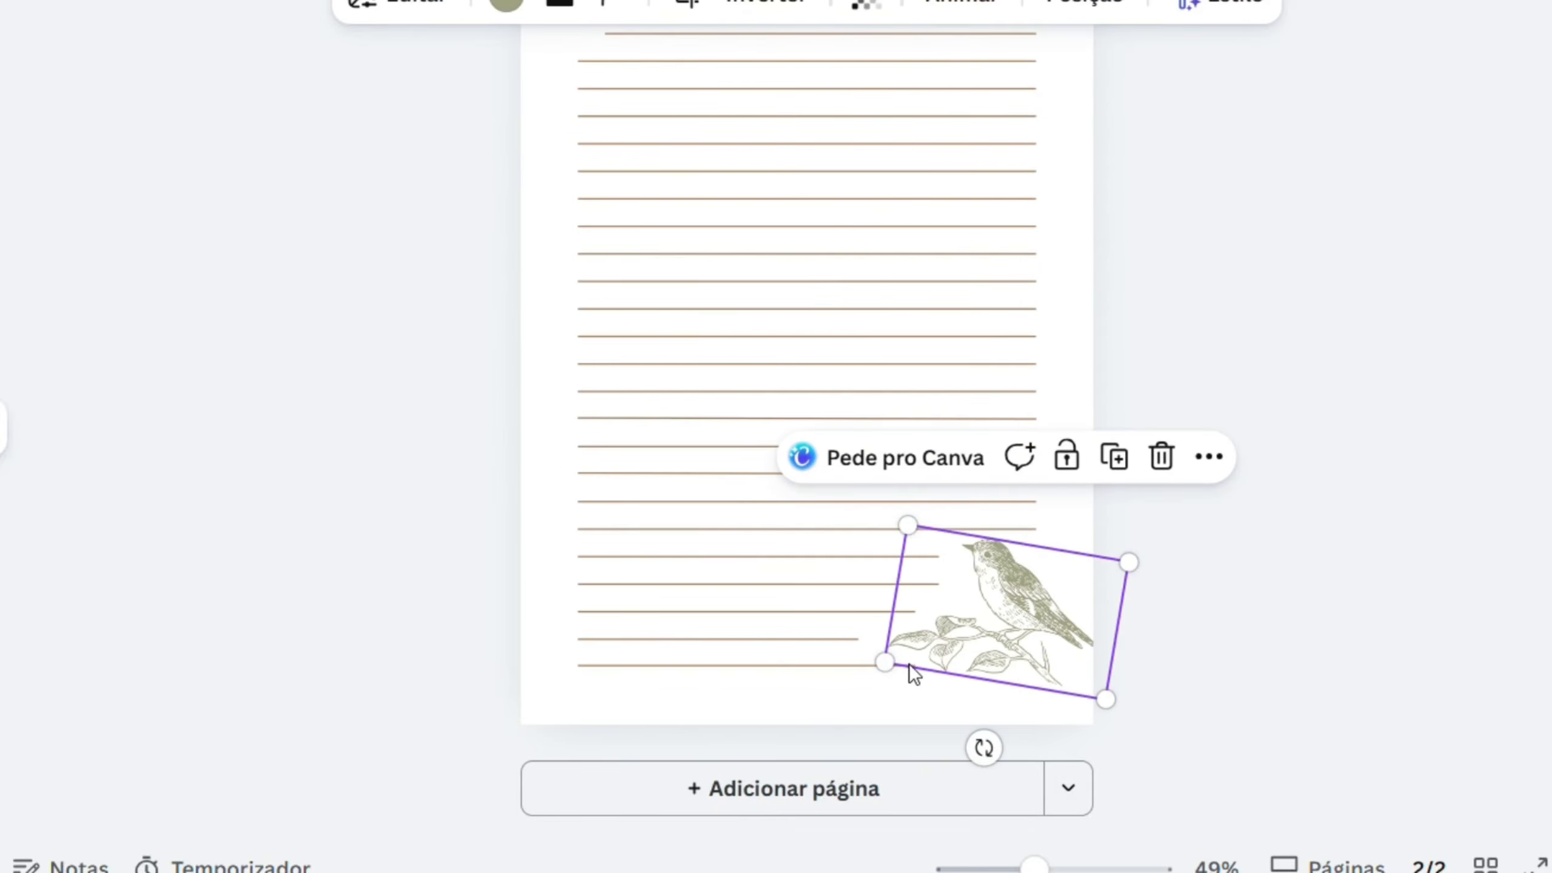
click(1300, 612)
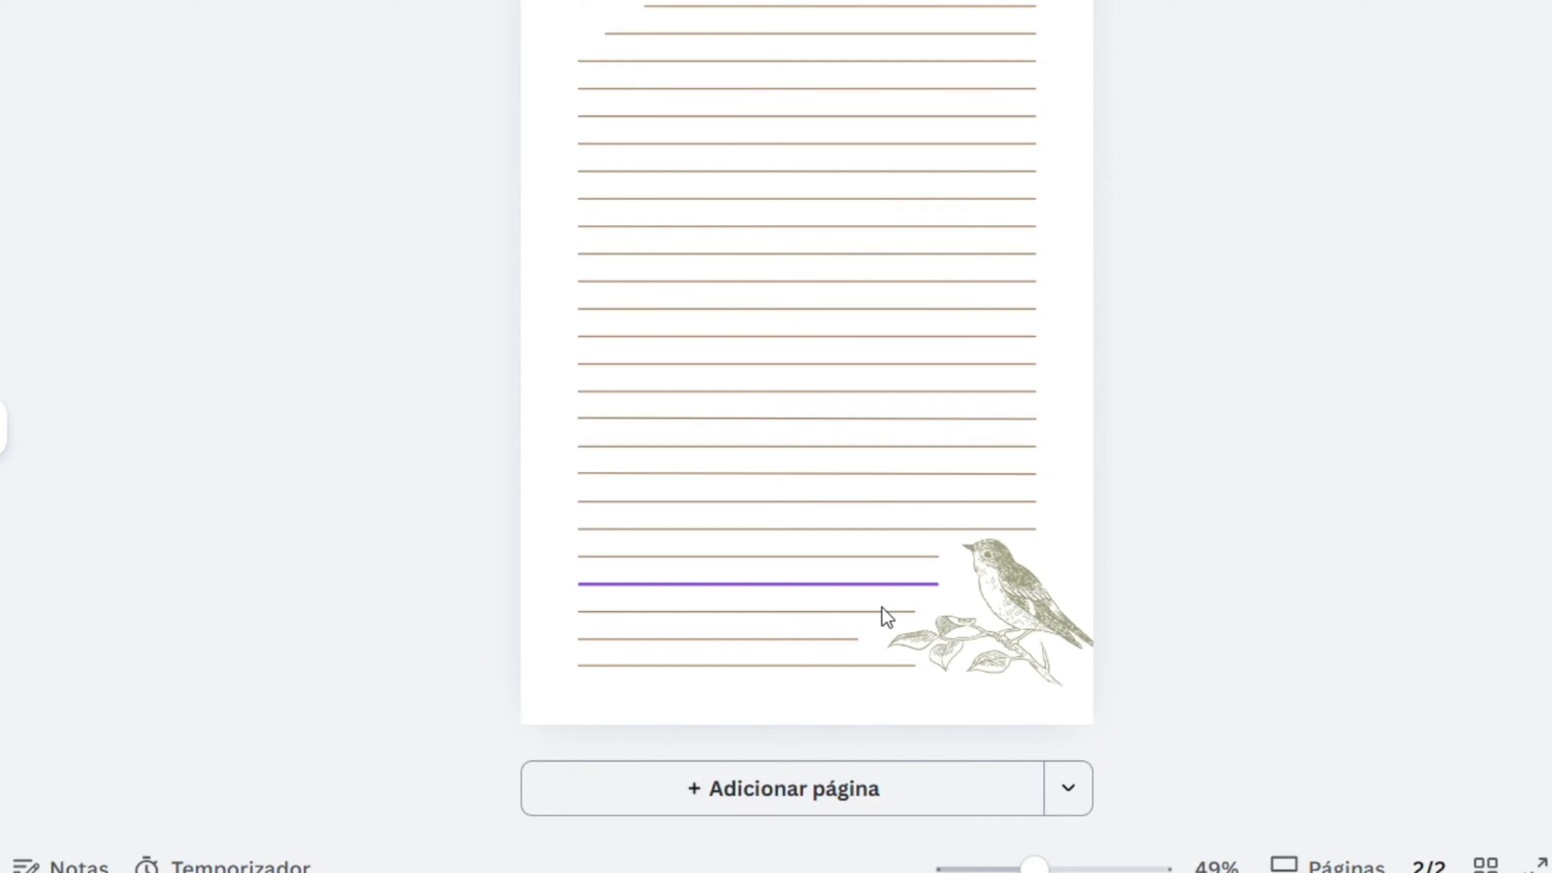
click(915, 588)
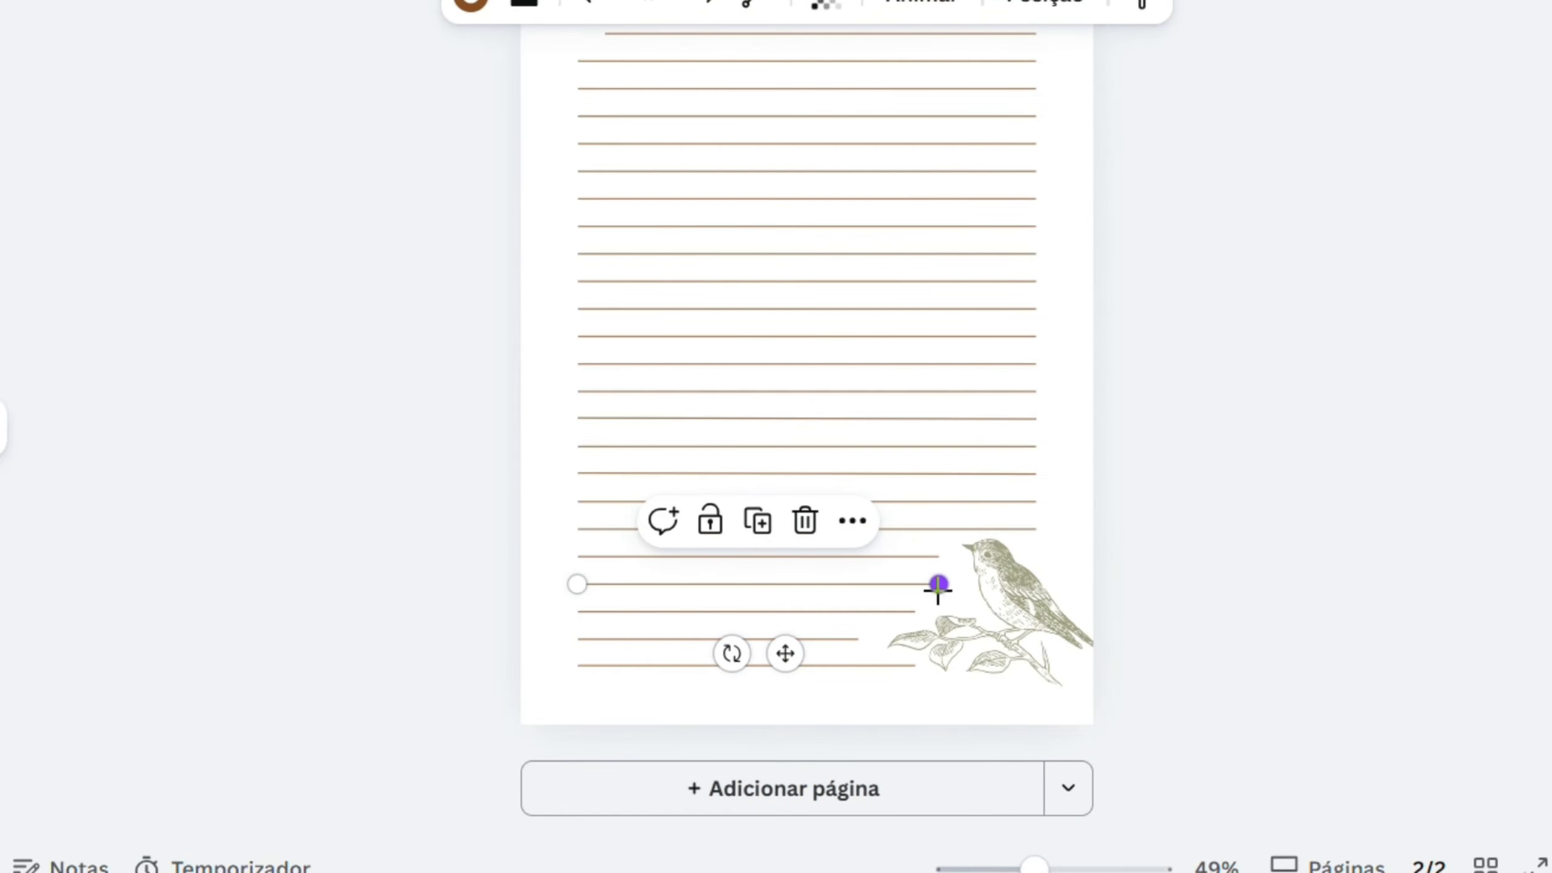
drag(938, 585, 916, 585)
click(855, 637)
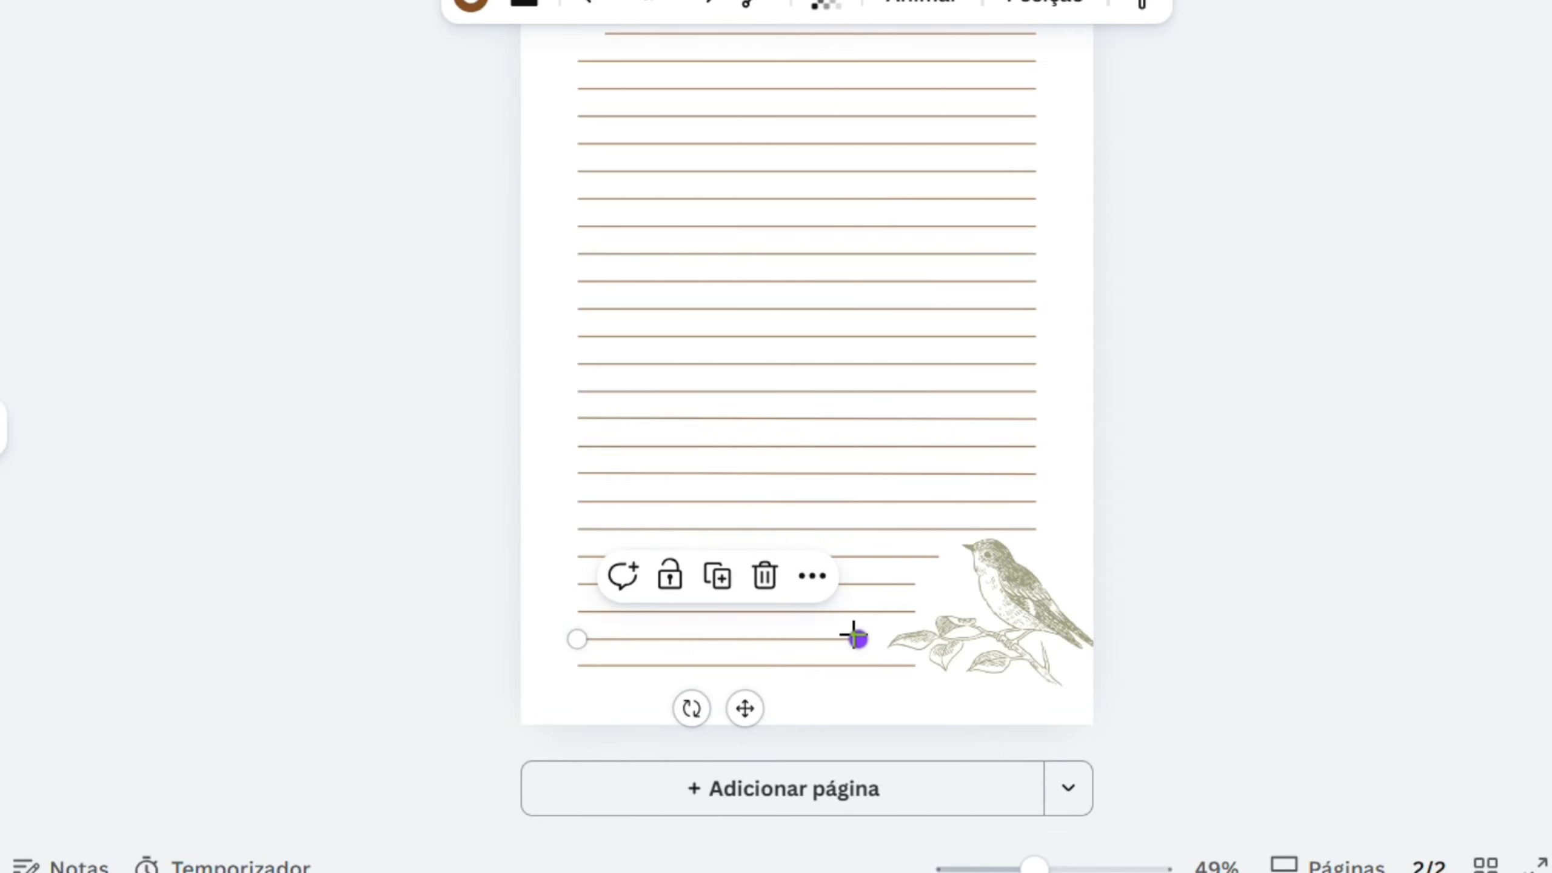
drag(854, 638, 871, 671)
click(863, 664)
click(1289, 639)
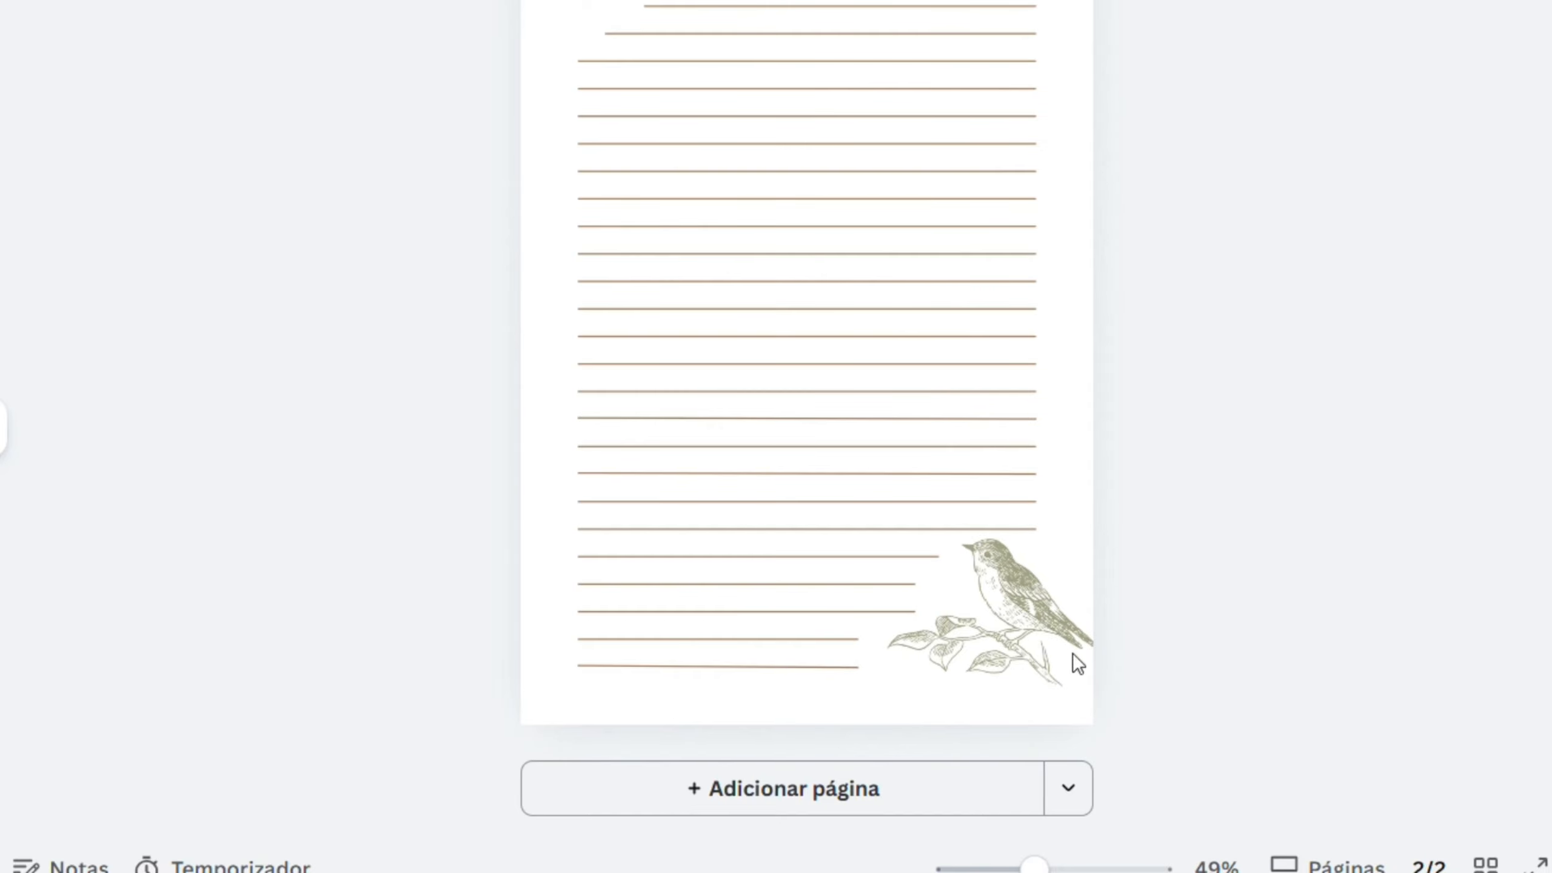
- Extend the right end of the lowest ruled line toward the bird's branch
click(813, 666)
drag(861, 665, 891, 662)
click(1266, 631)
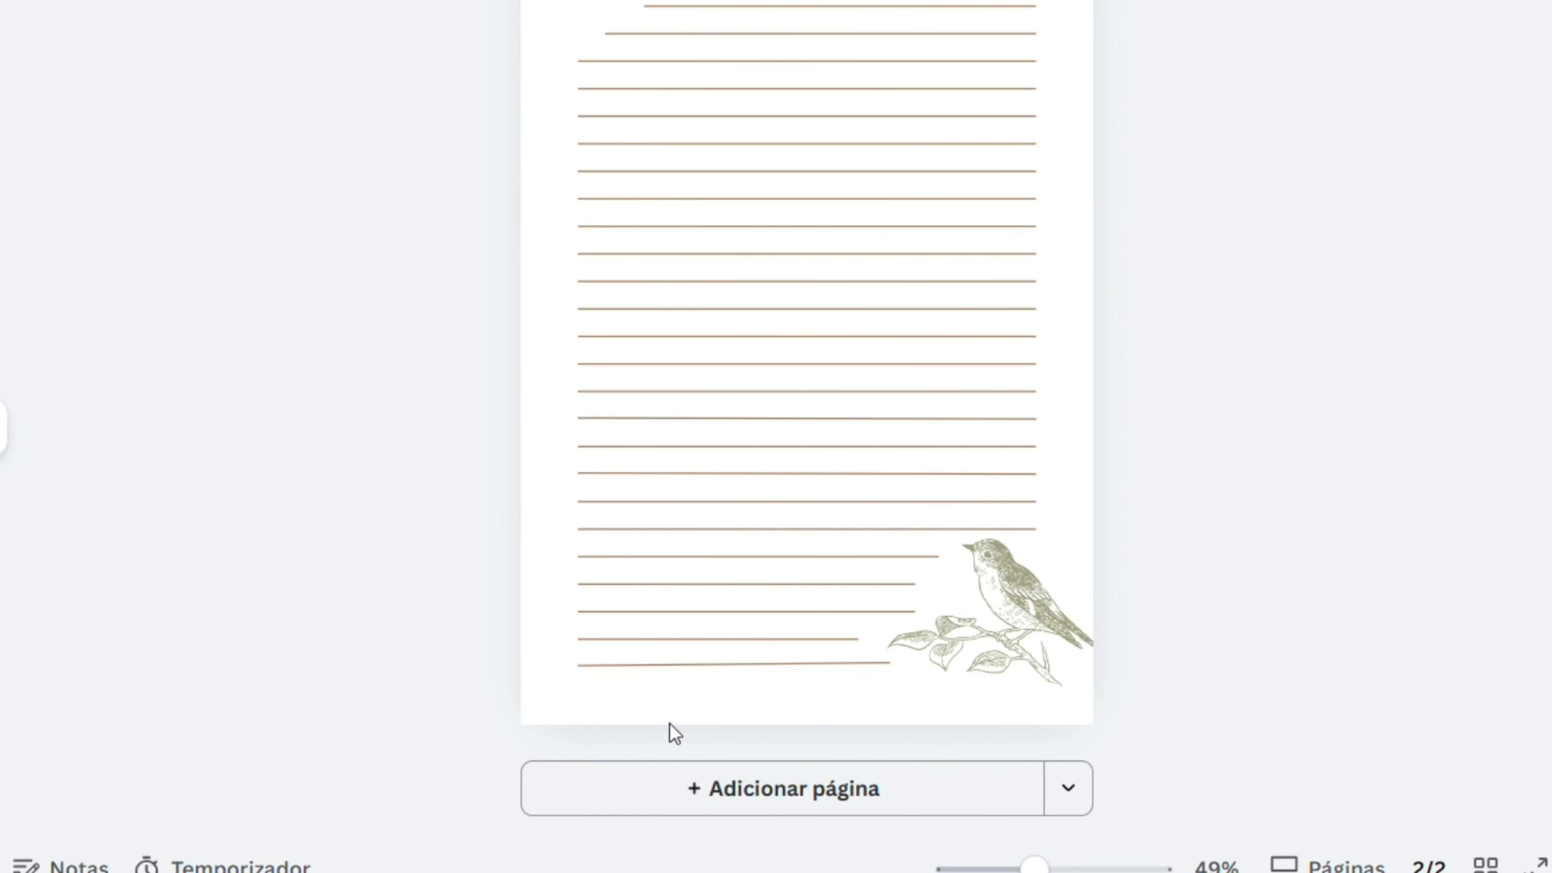
- Delete the lowest ruled line on page 2
click(720, 663)
drag(895, 665, 907, 677)
key(Delete)
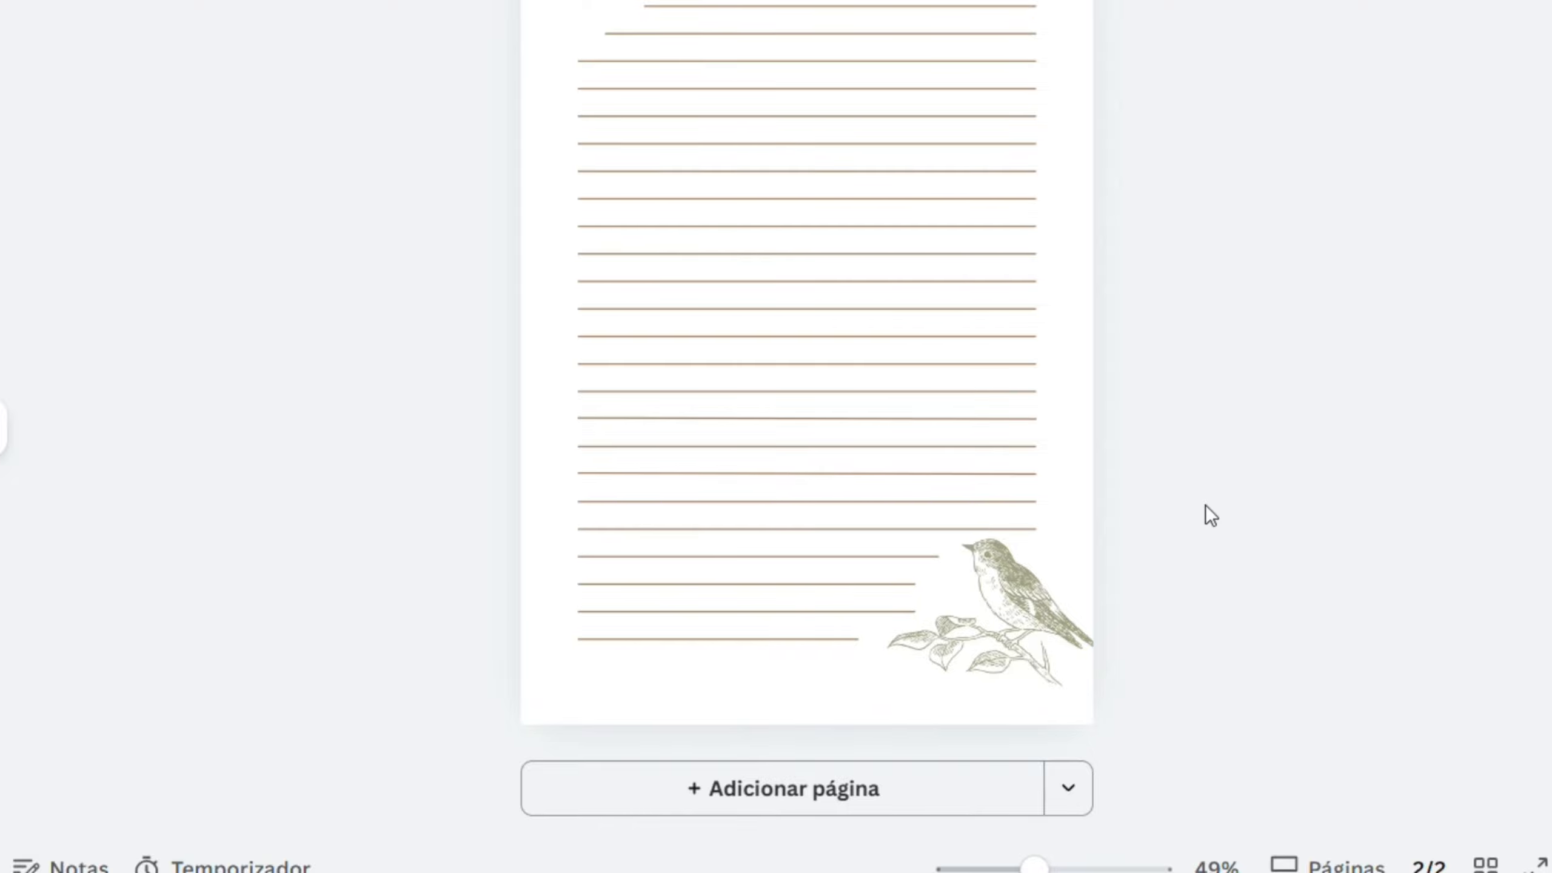
drag(1034, 865, 1015, 866)
scroll(1142, 554, up, 3)
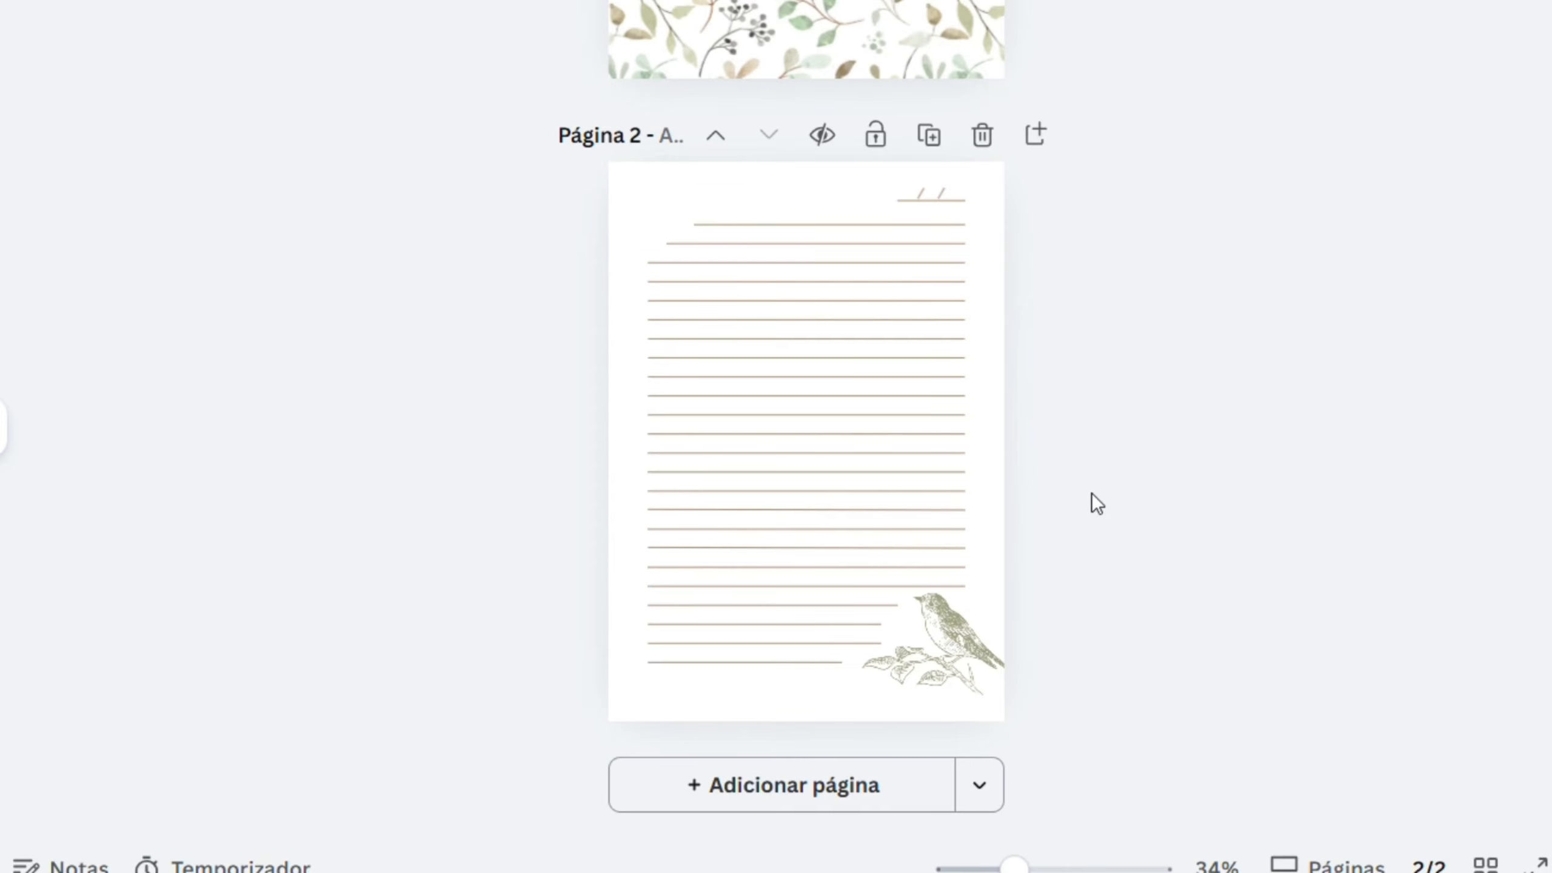
scroll(1087, 428, up, 3)
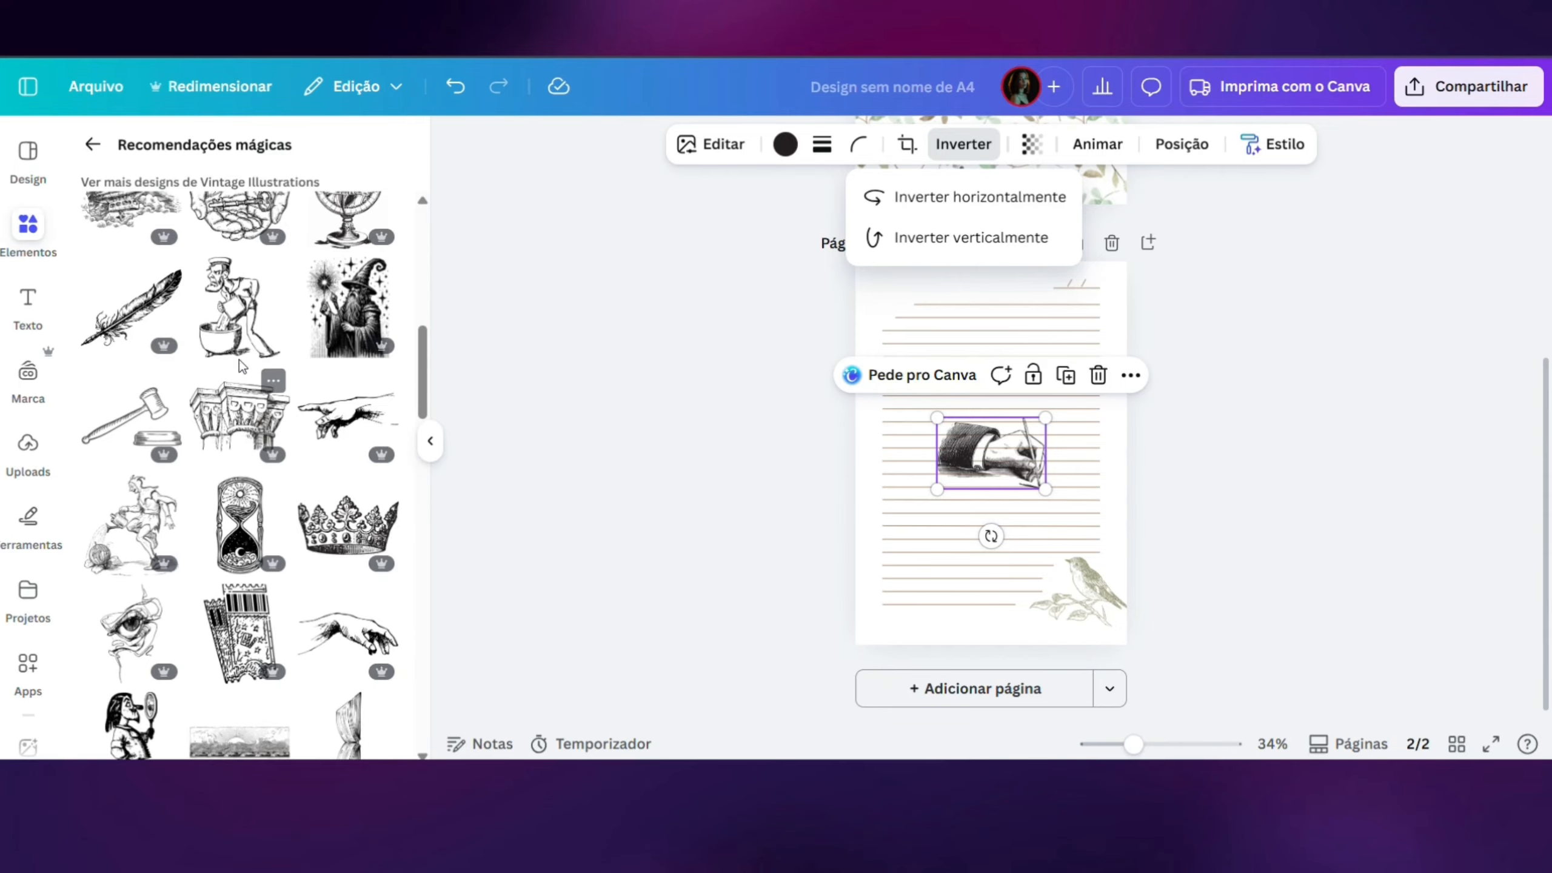
- Move the writing-hand illustration to the upper-left corner of page 2, tilt it counterclockwise and enlarge it slightly
scroll(238, 520, up, 10)
scroll(211, 567, down, 10)
drag(959, 450, 900, 302)
drag(876, 362, 870, 373)
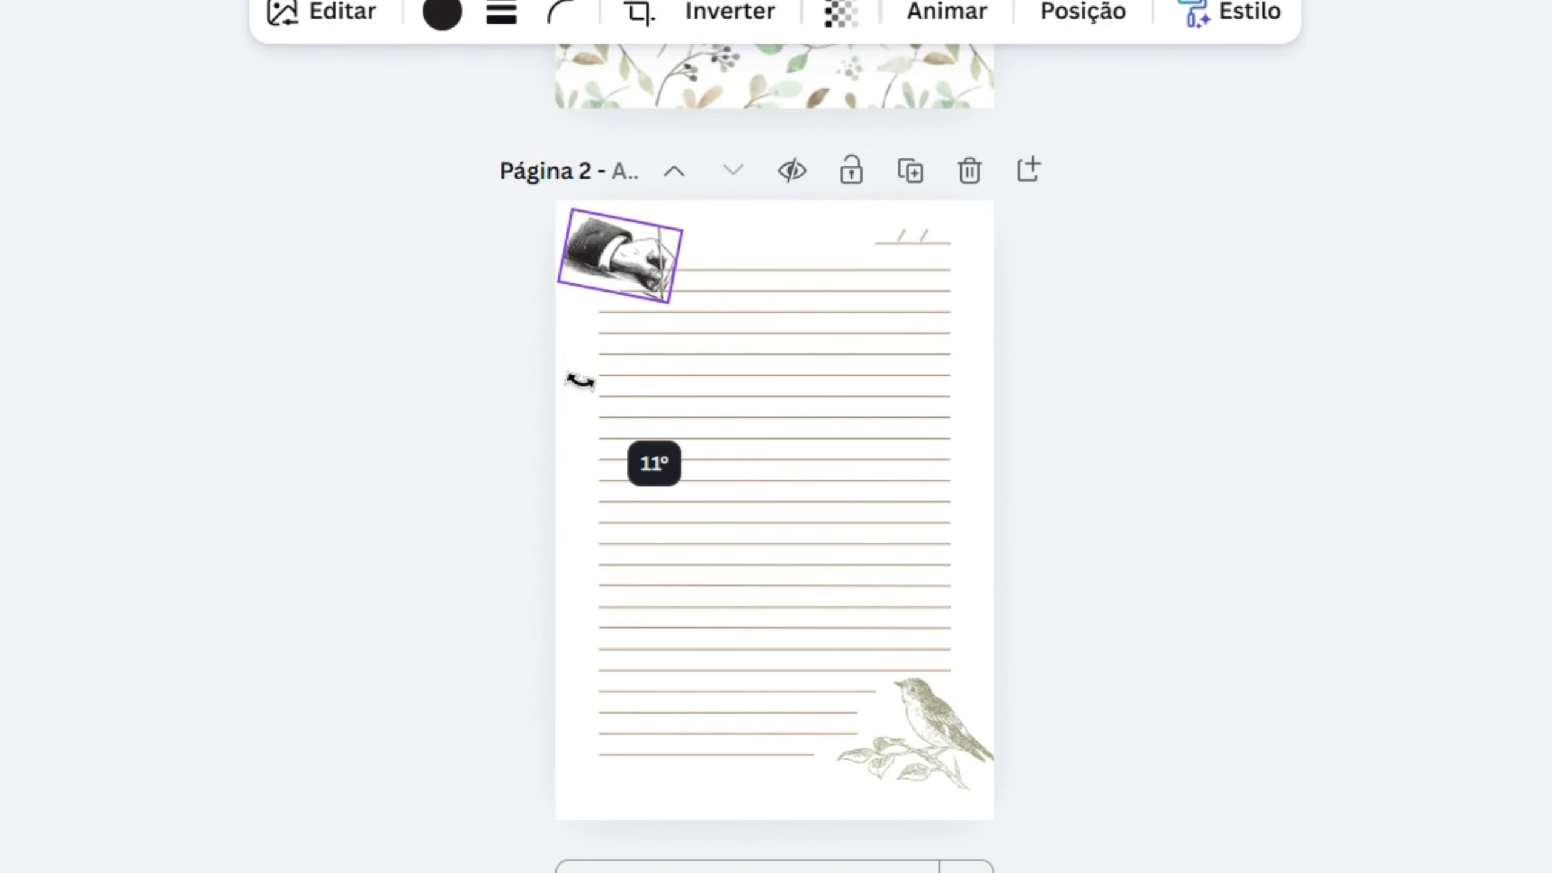
drag(580, 380, 639, 322)
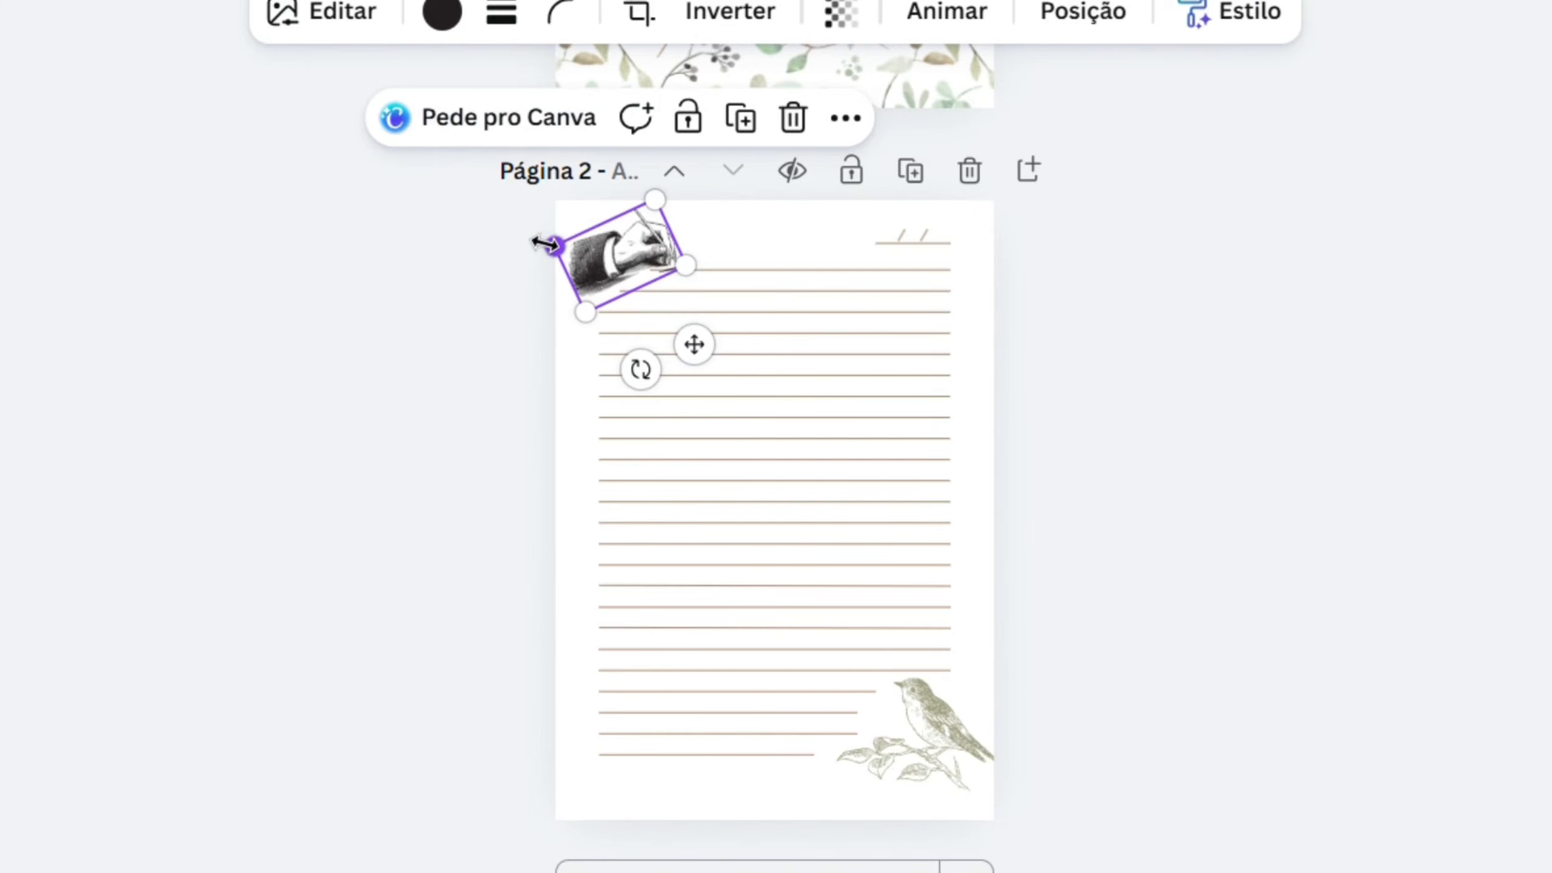
drag(544, 243, 529, 240)
- Recolour the writing-hand illustration in the bird's sage green and fine-tune its size in the page corner
click(442, 12)
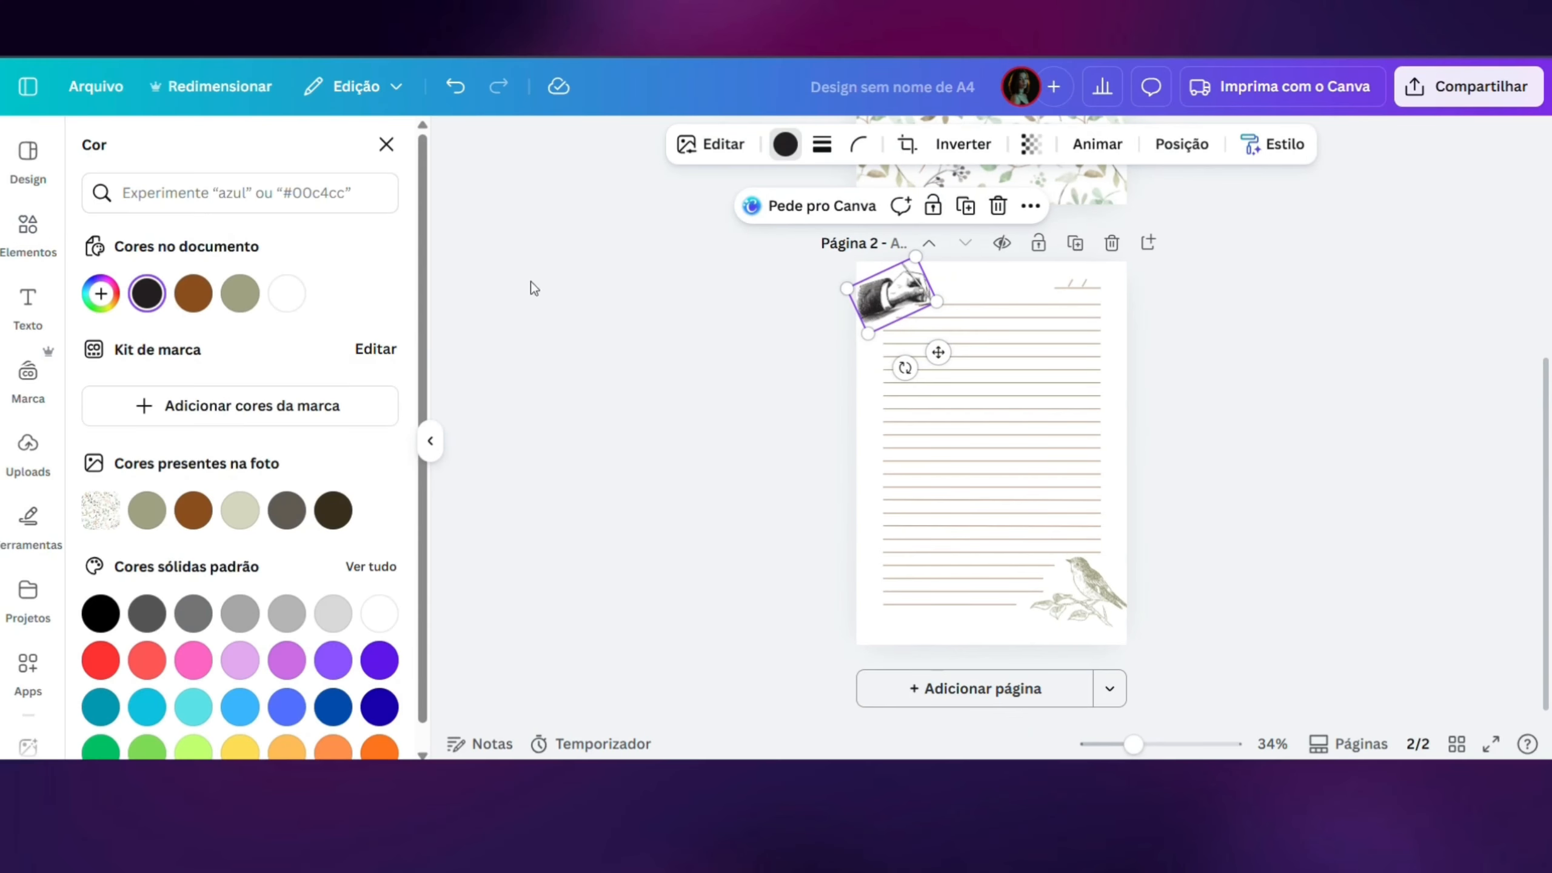
click(147, 518)
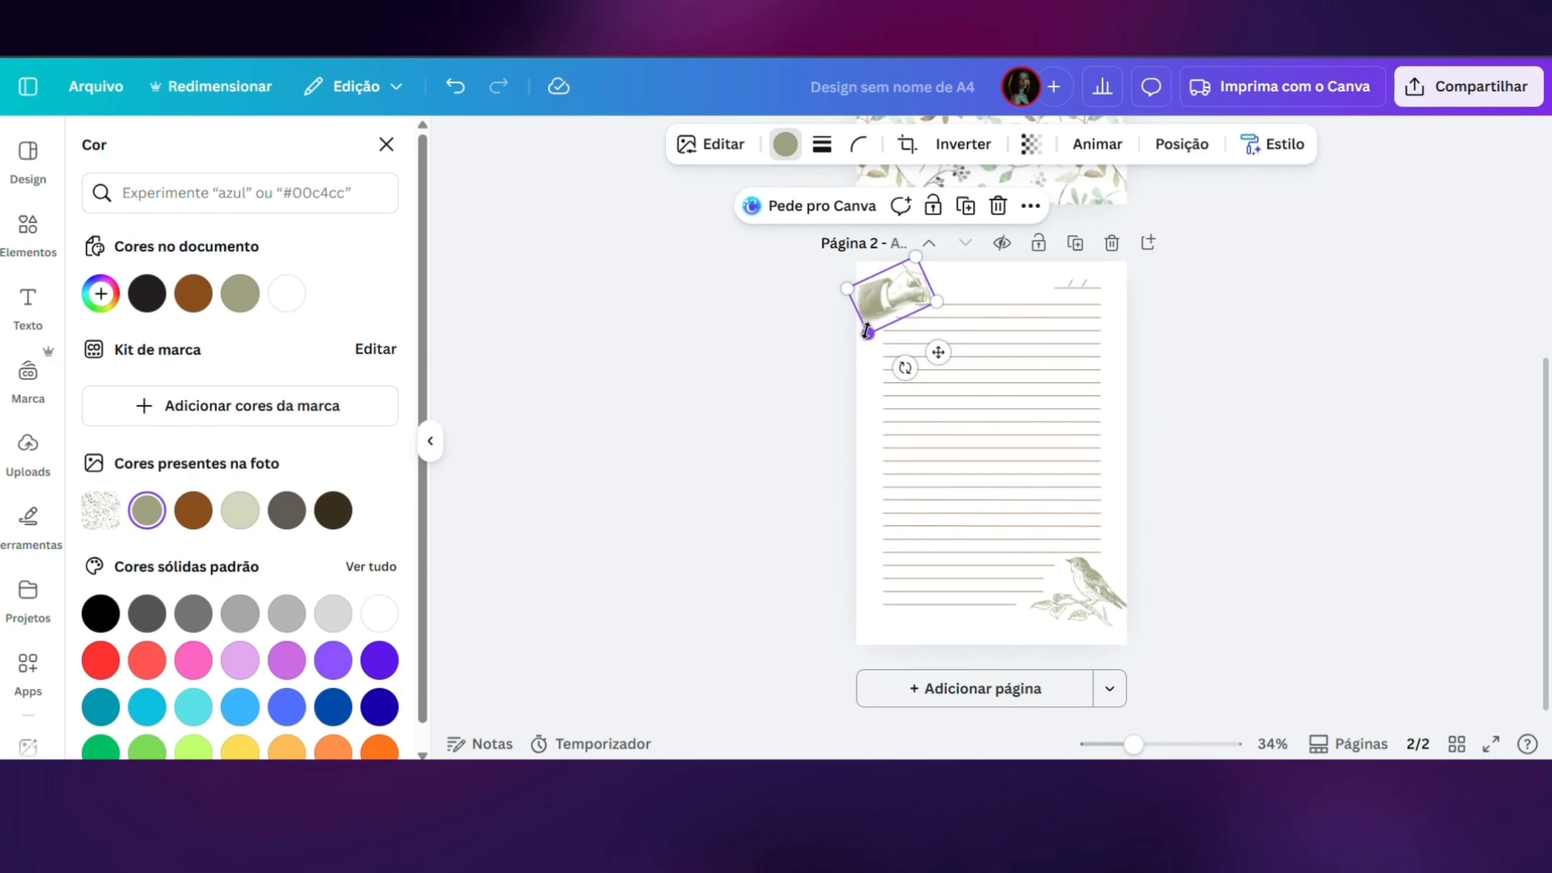
drag(868, 334, 872, 345)
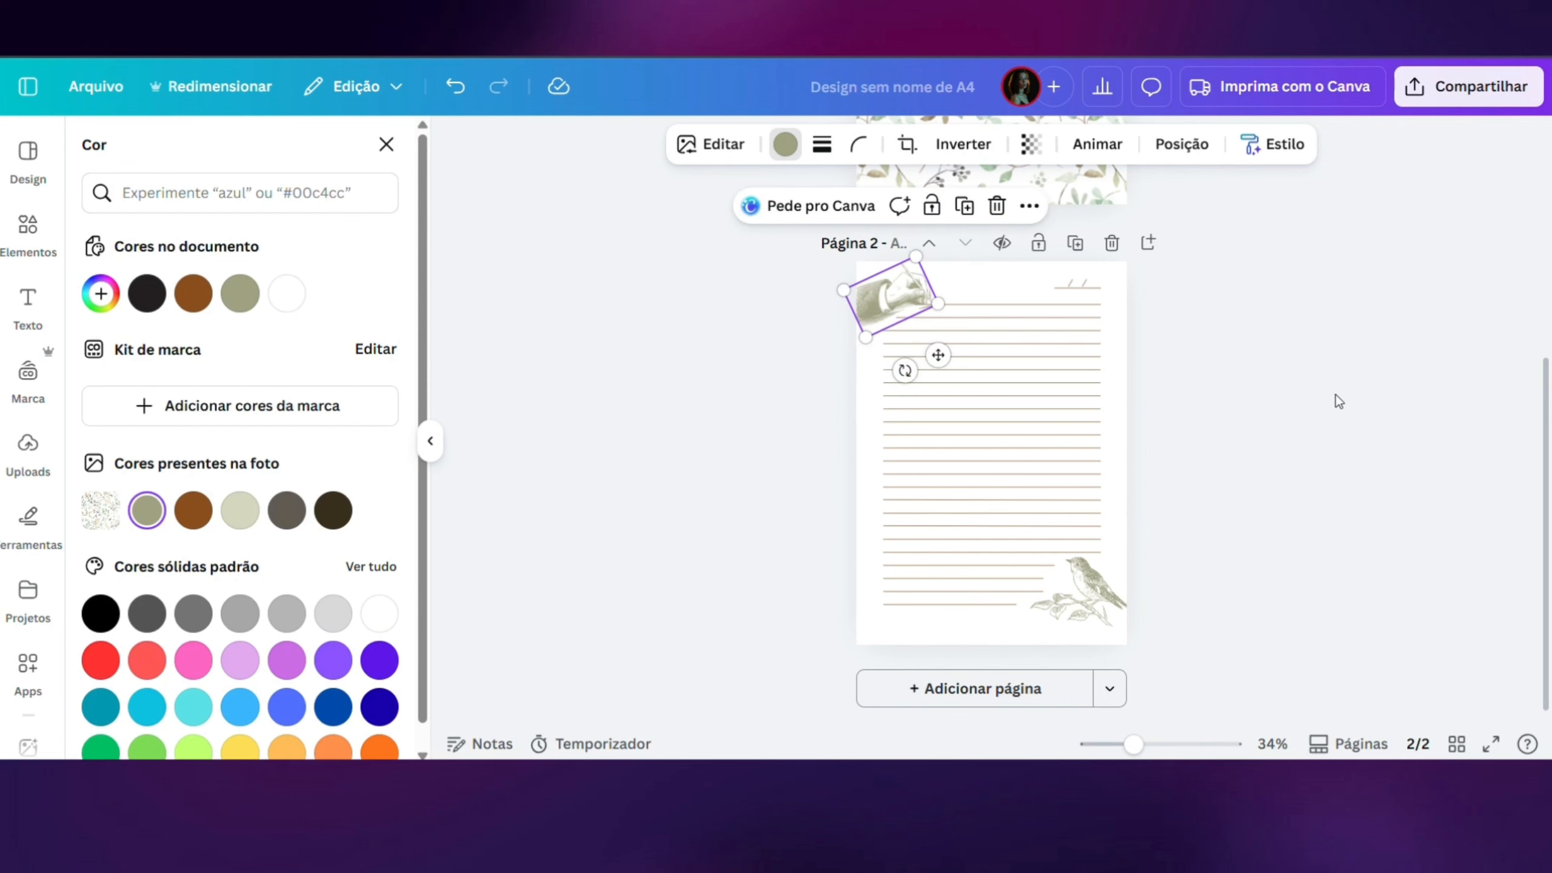
click(1332, 393)
click(869, 314)
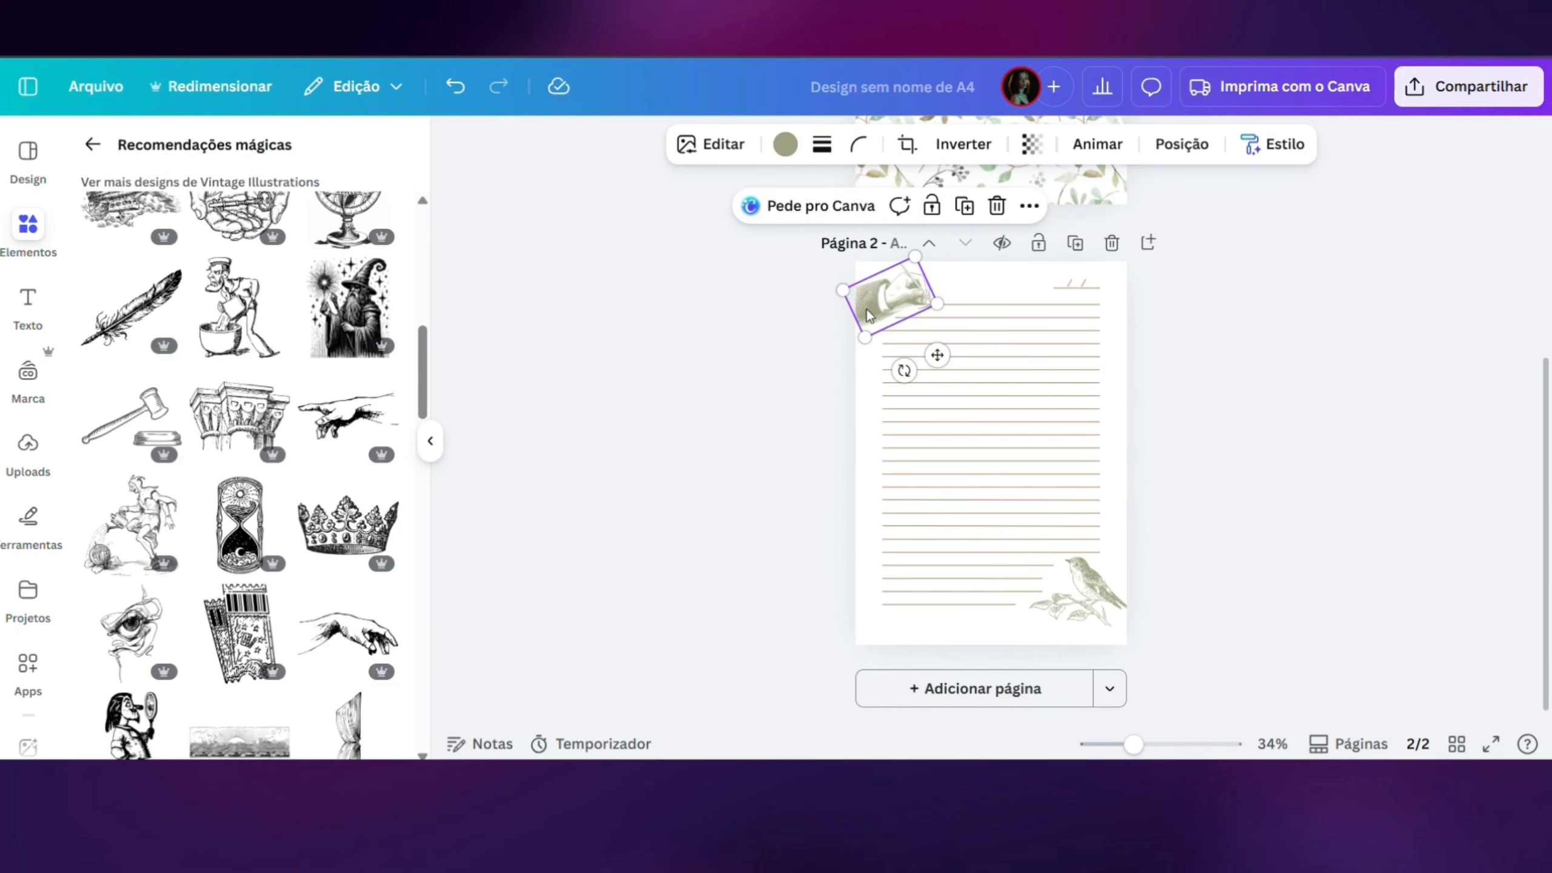
drag(837, 294, 862, 296)
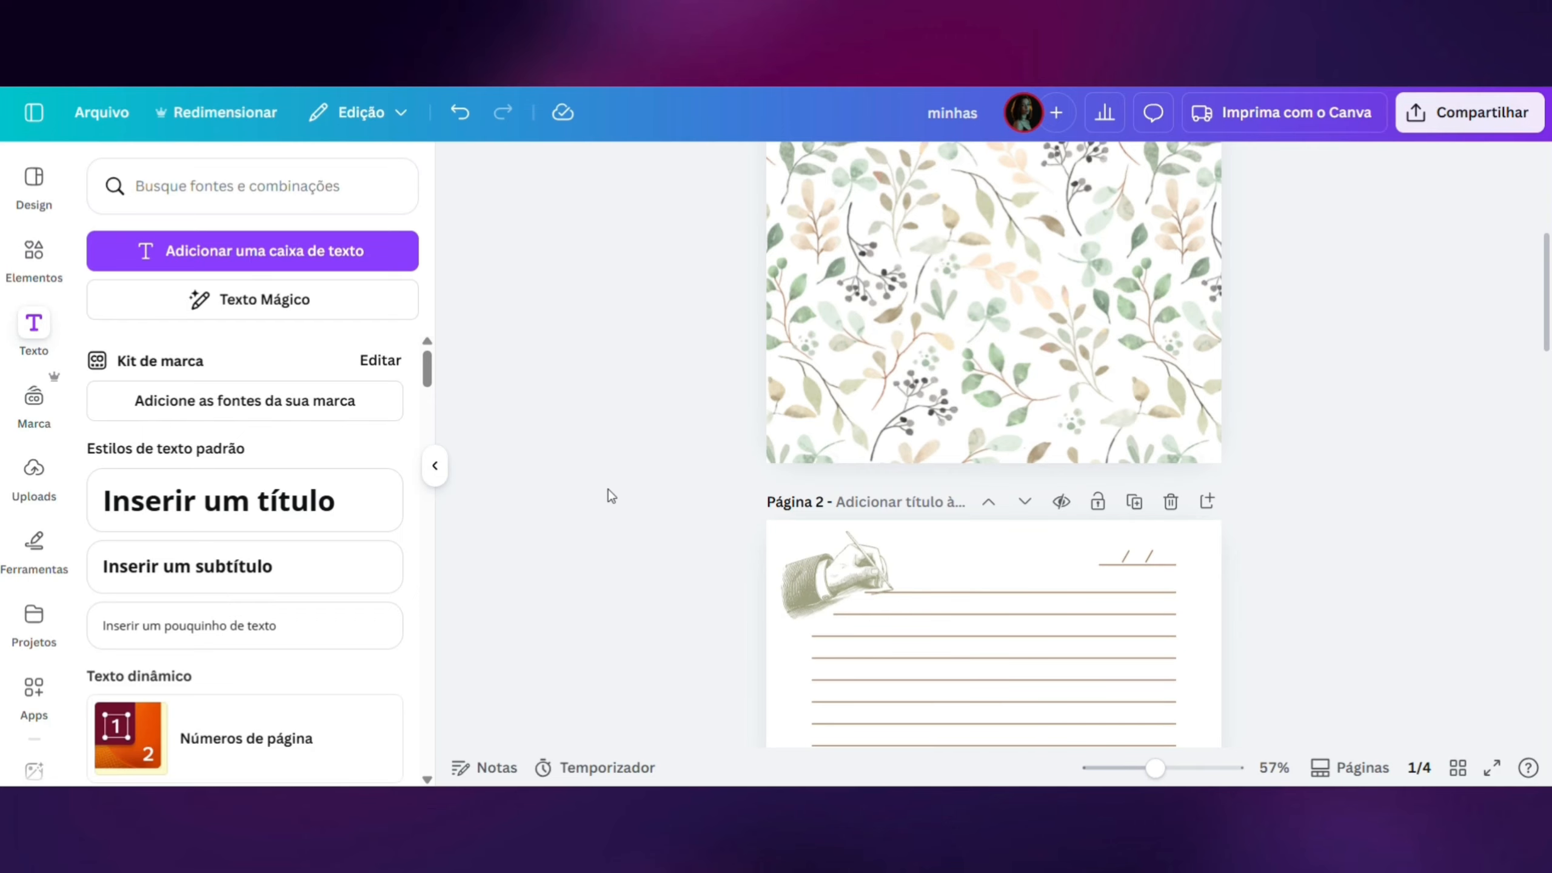
click(848, 584)
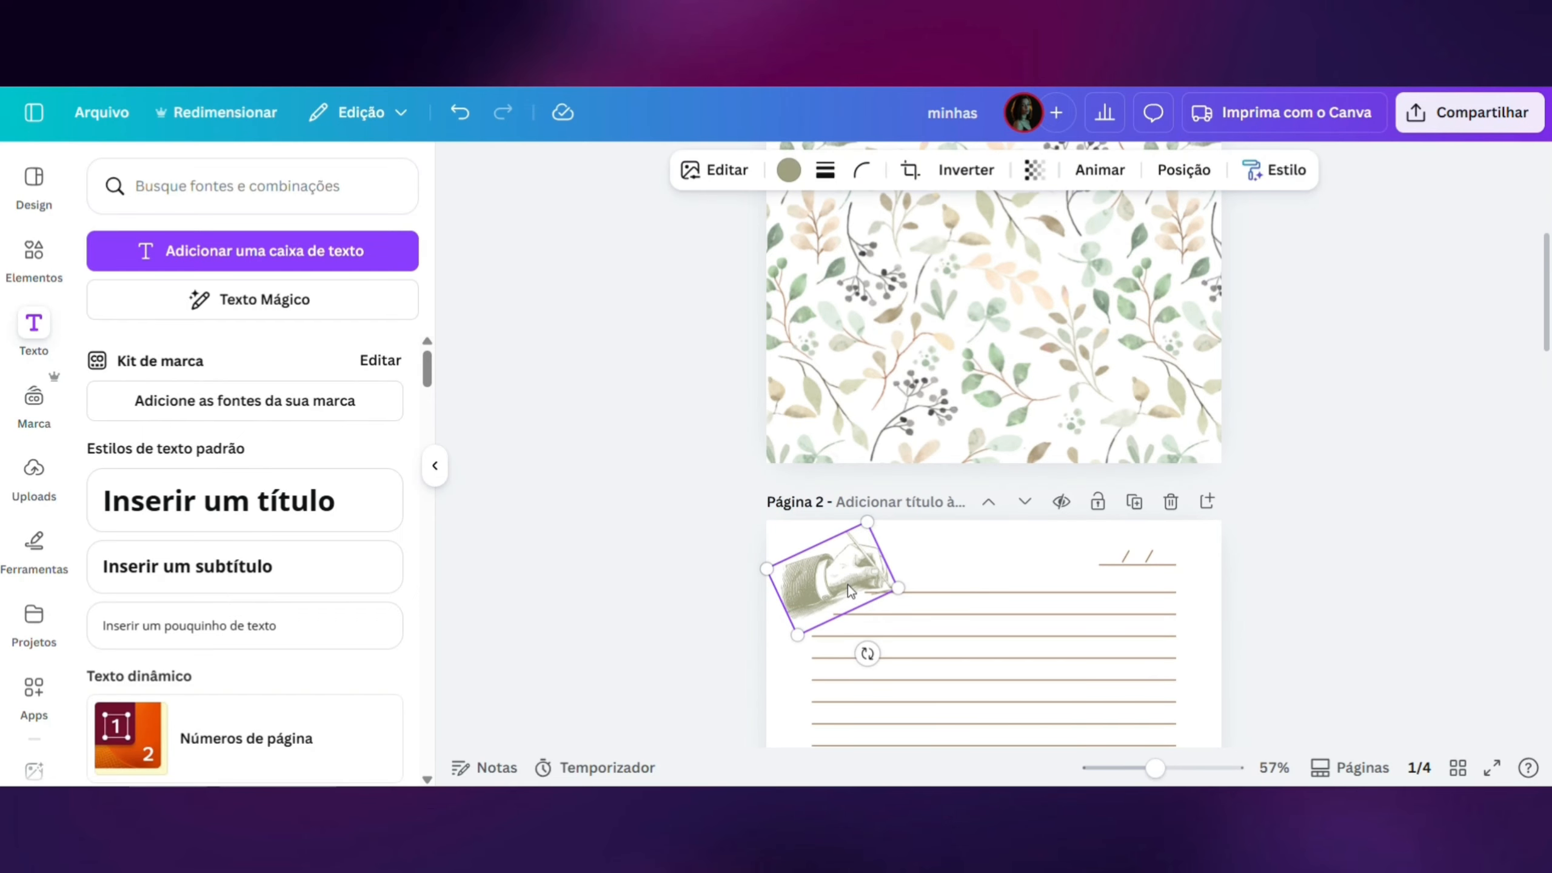
click(672, 543)
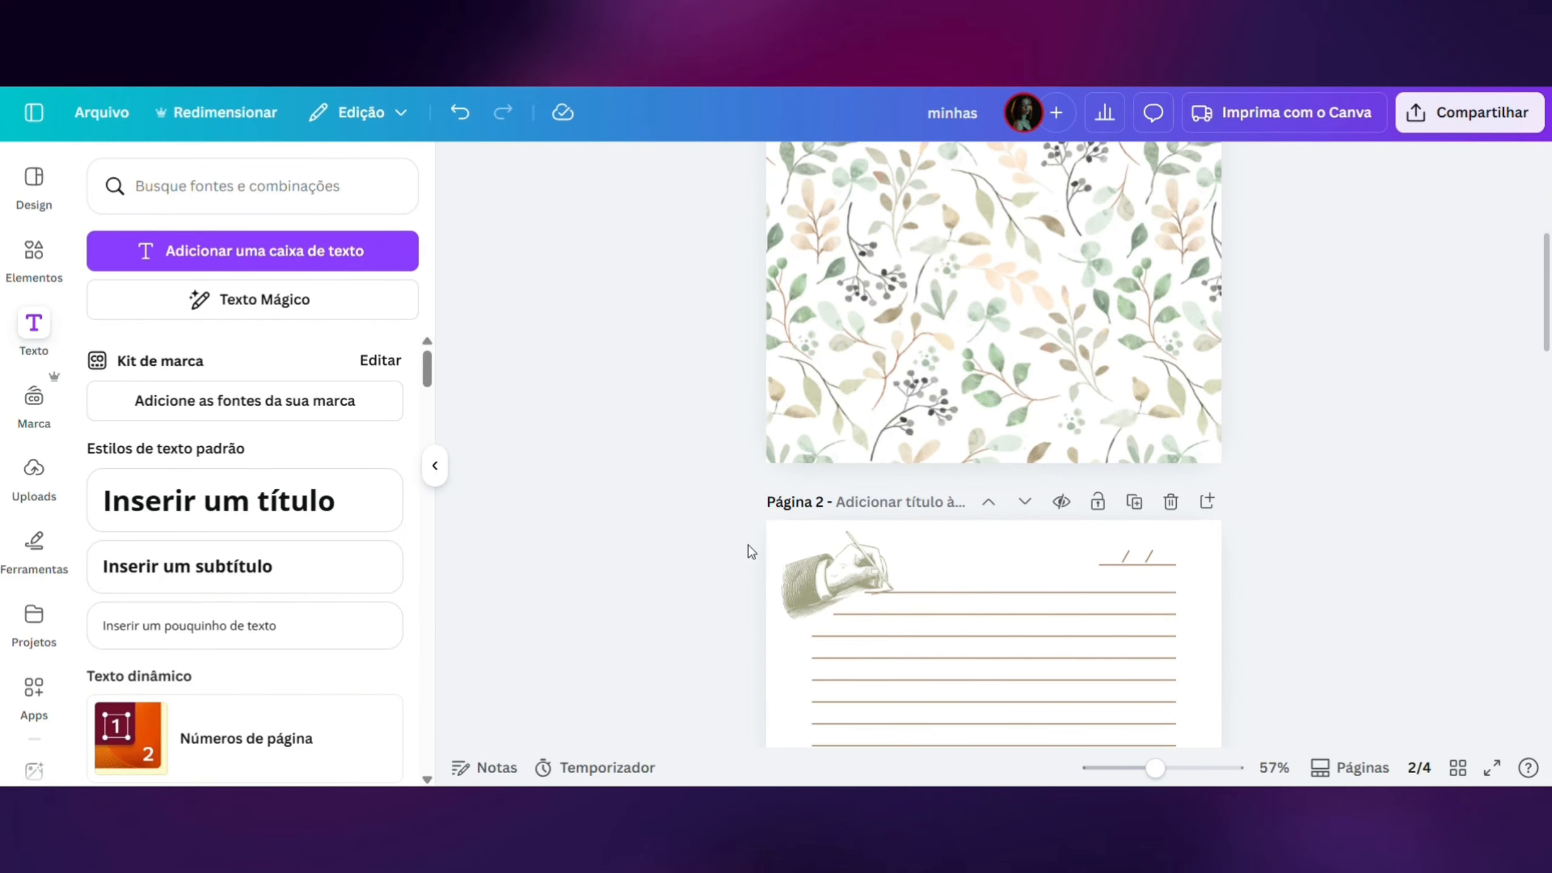
click(854, 546)
- Add a square shape to the floral cover on page 1 and fill it with sage green
drag(1157, 768, 1131, 770)
scroll(1210, 528, up, 3)
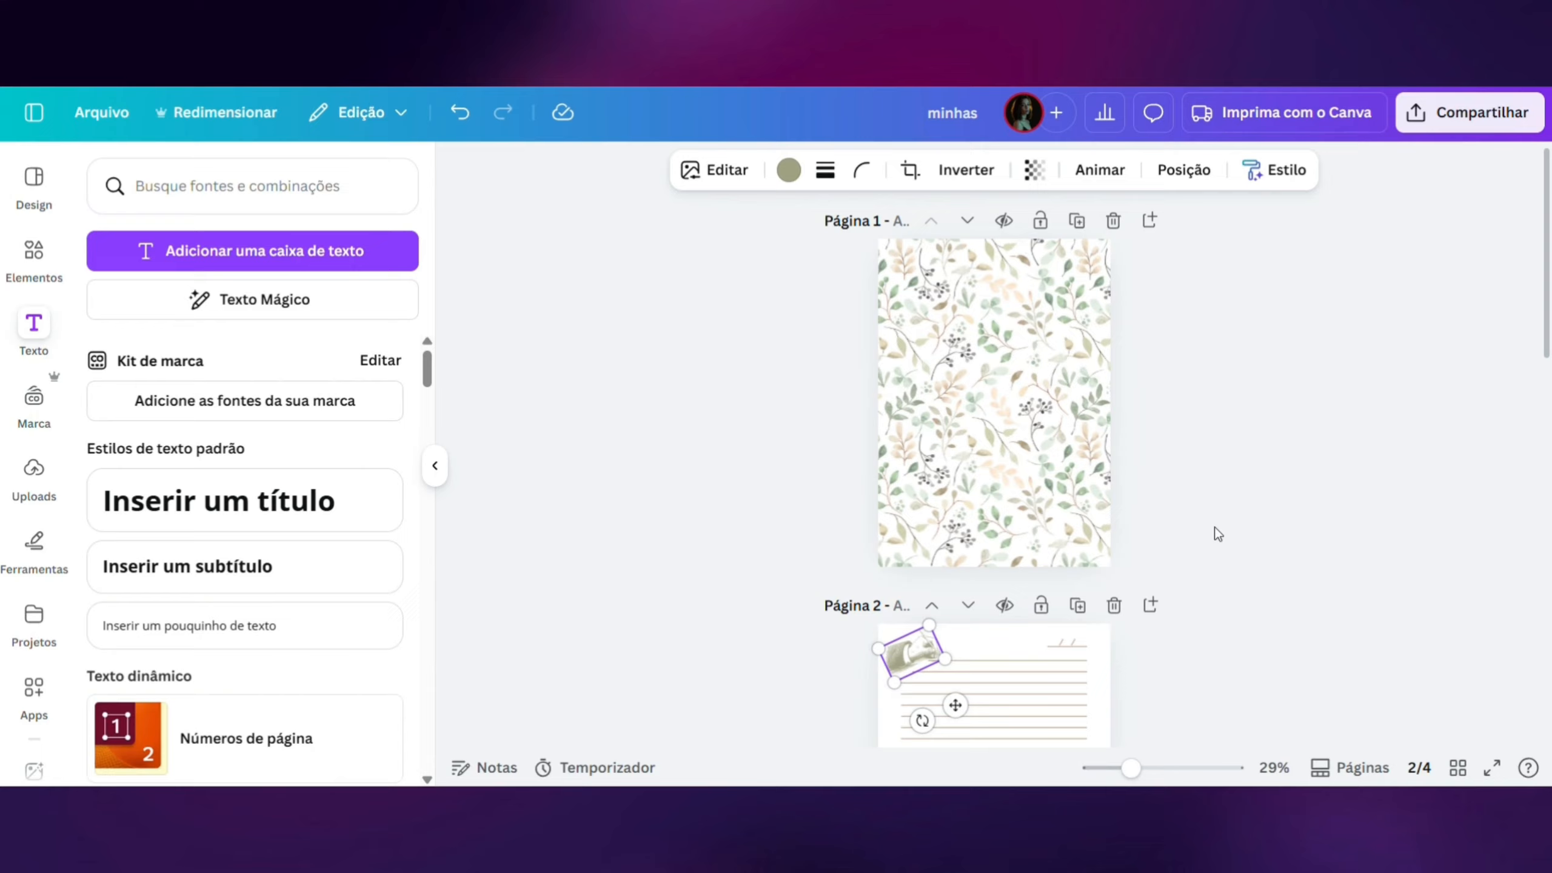
click(994, 408)
key(ctrl+v)
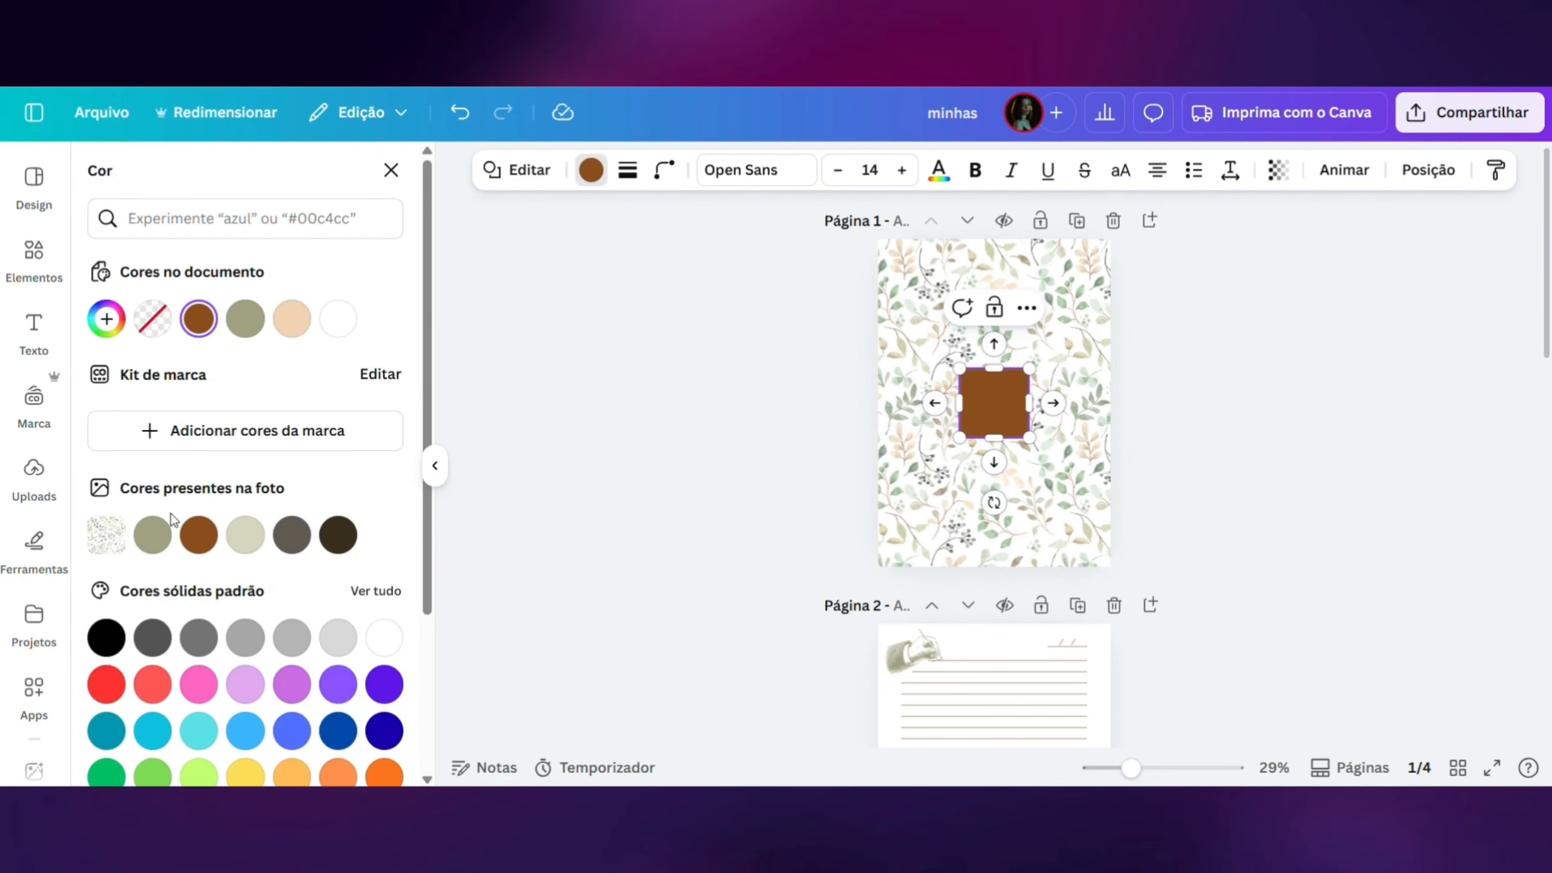
click(153, 535)
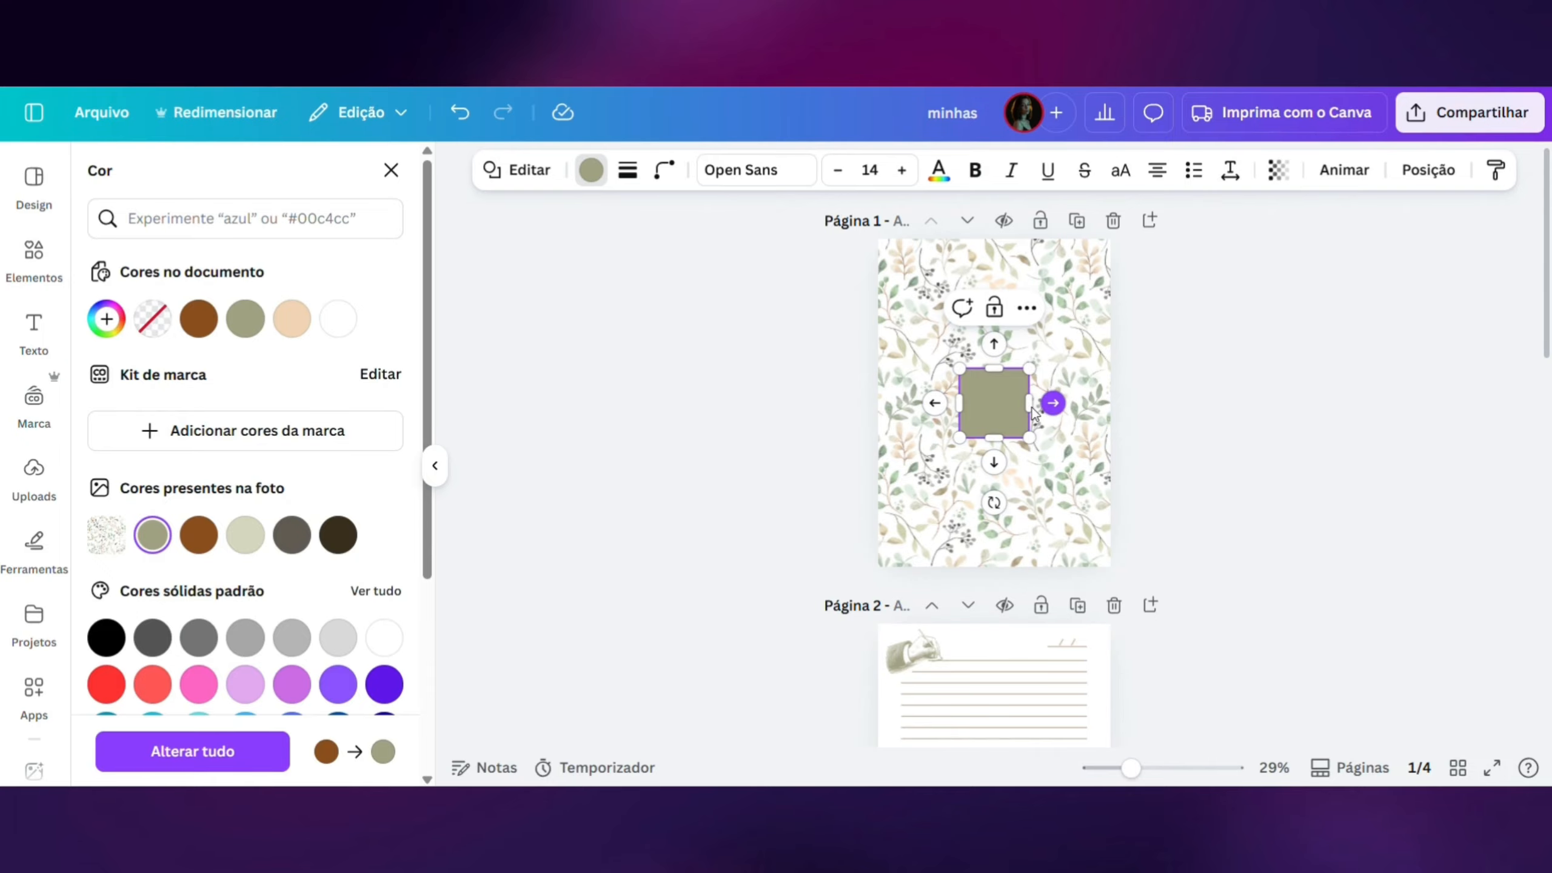
- Widen the green square into a rectangle nearly spanning the cover and centre it horizontally on the cover's lower half
drag(1029, 403, 1102, 403)
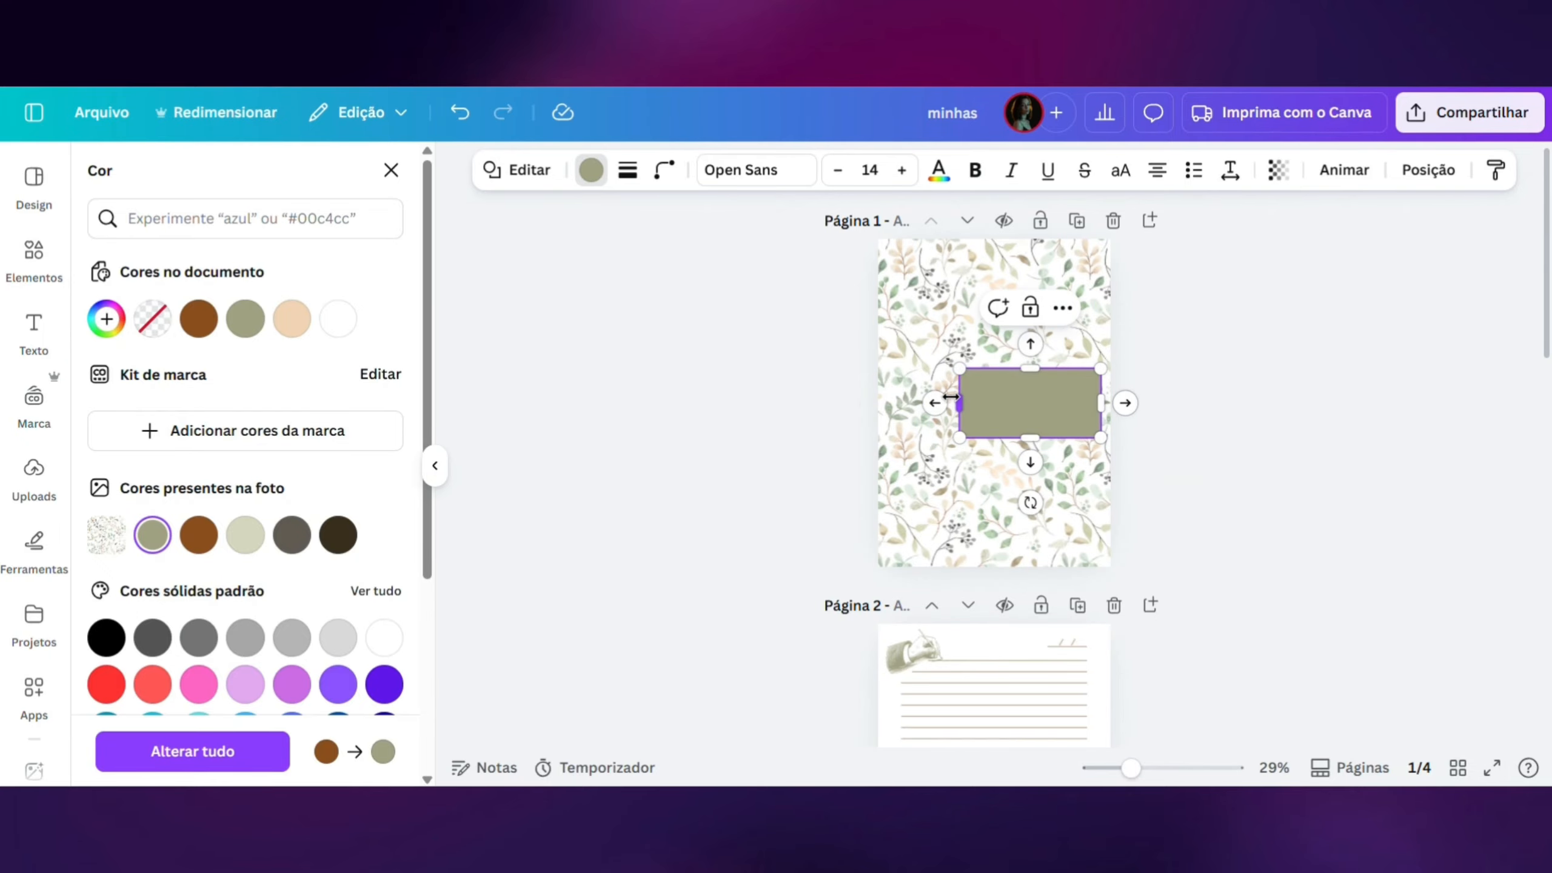
drag(960, 403, 914, 398)
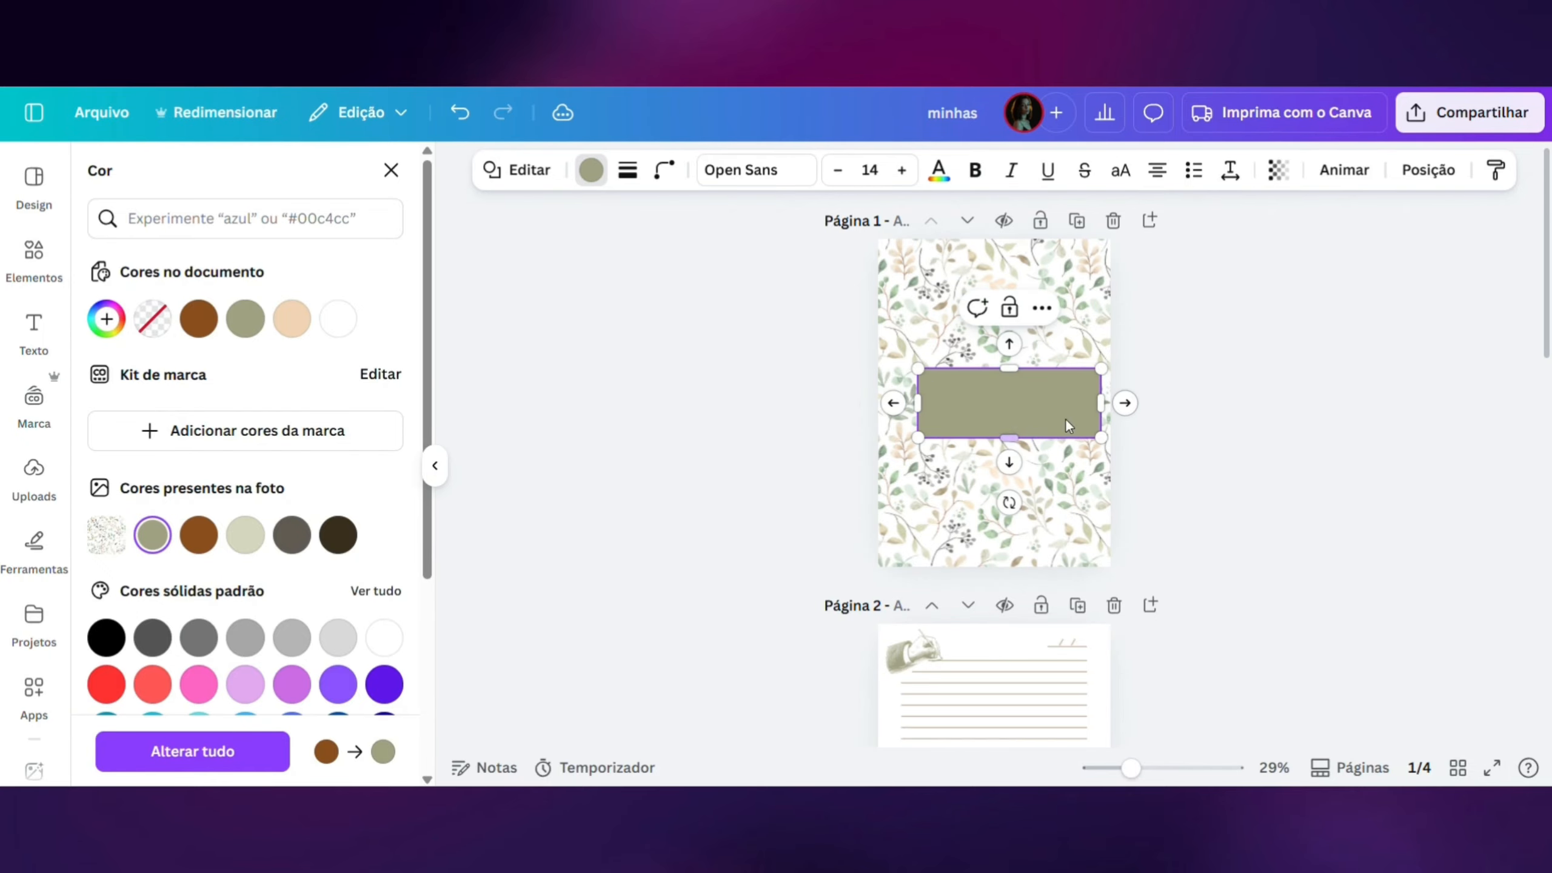
click(1212, 470)
drag(1026, 413, 1026, 475)
drag(938, 455, 1011, 463)
click(1216, 447)
drag(1090, 432, 1094, 428)
click(1221, 481)
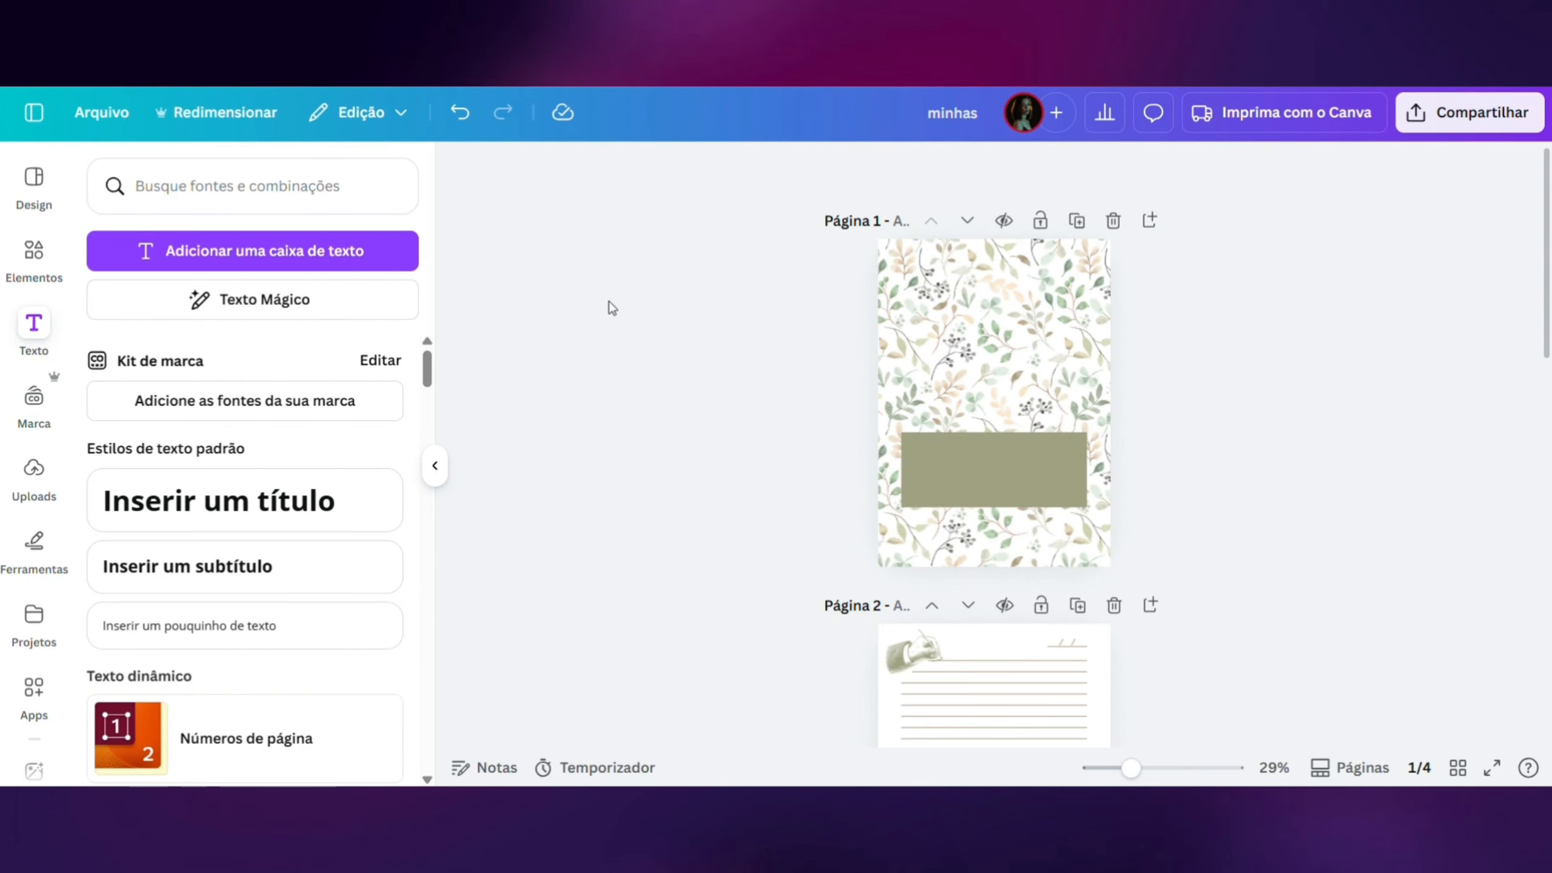
- Add the recently used "Our Brand Story" font combination to the cover and place it over the green rectangle
scroll(228, 544, down, 5)
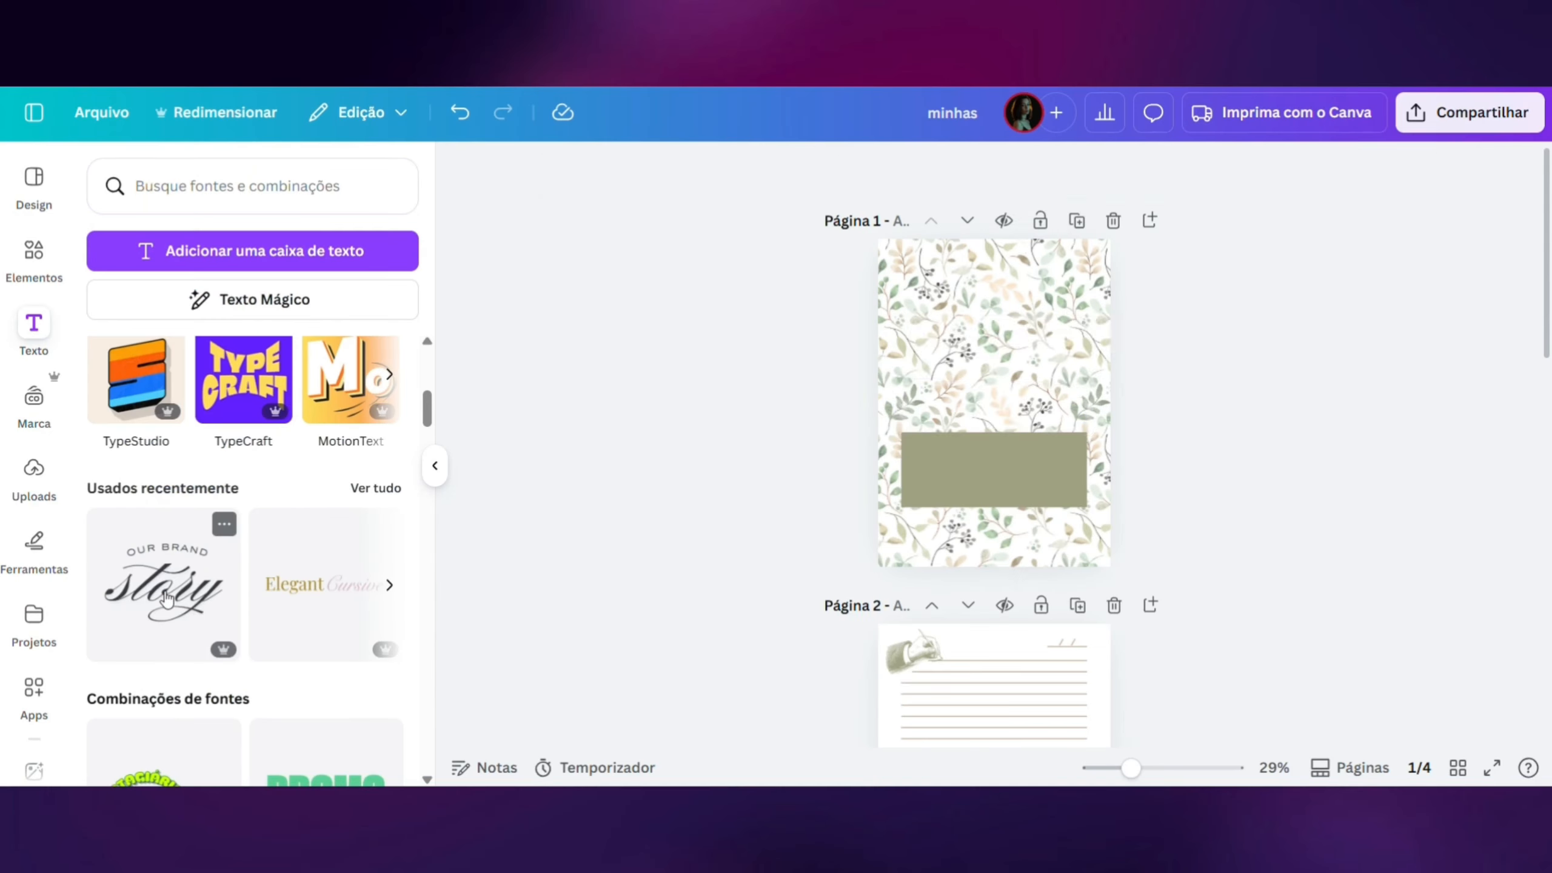
click(502, 630)
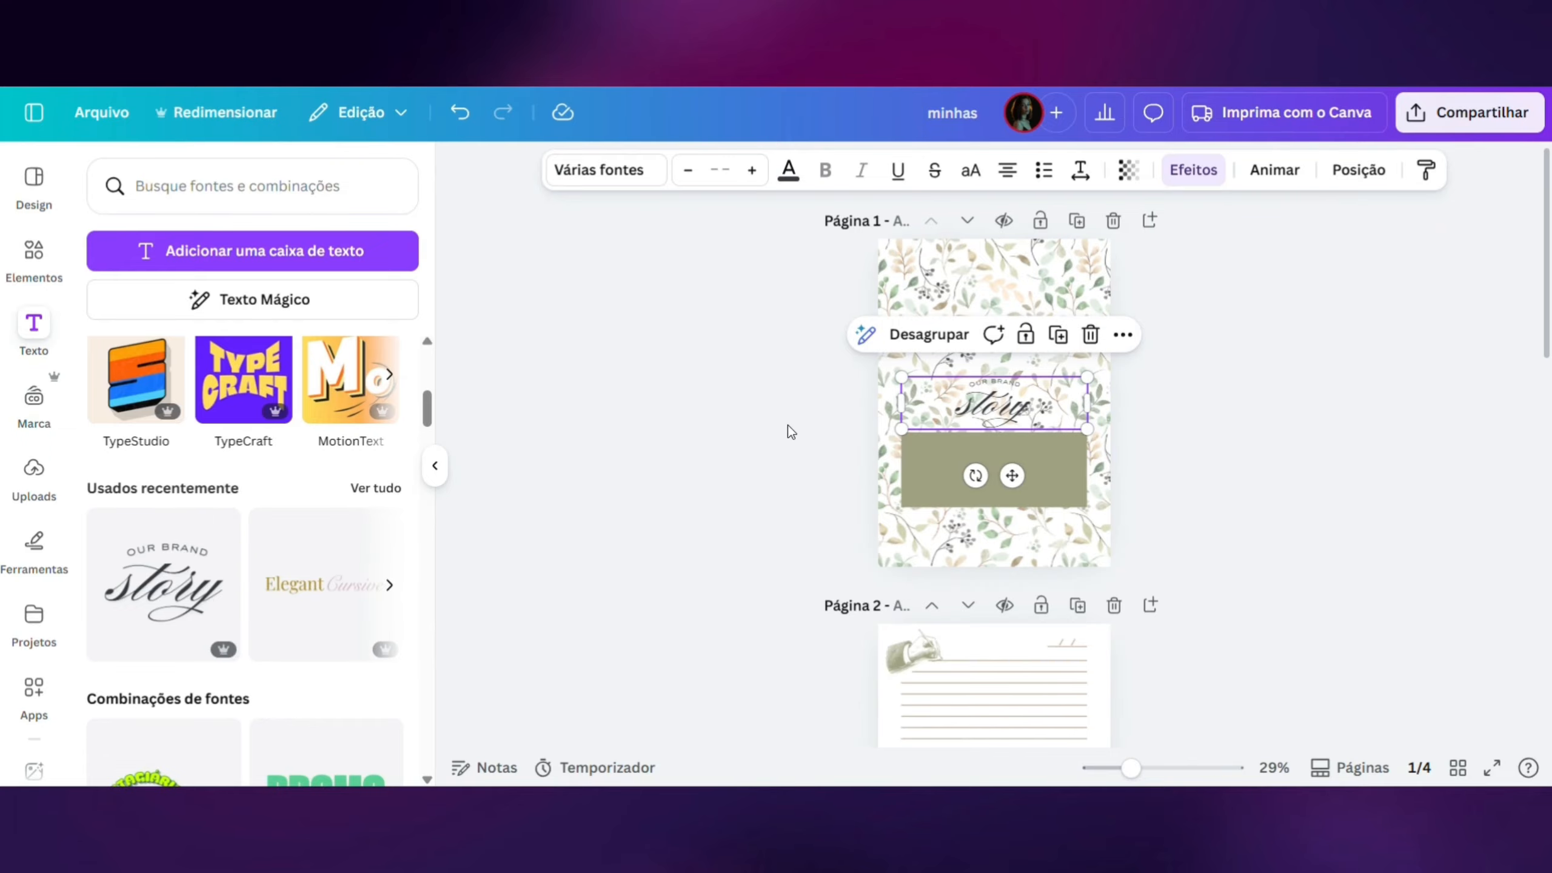
drag(1019, 489, 1019, 556)
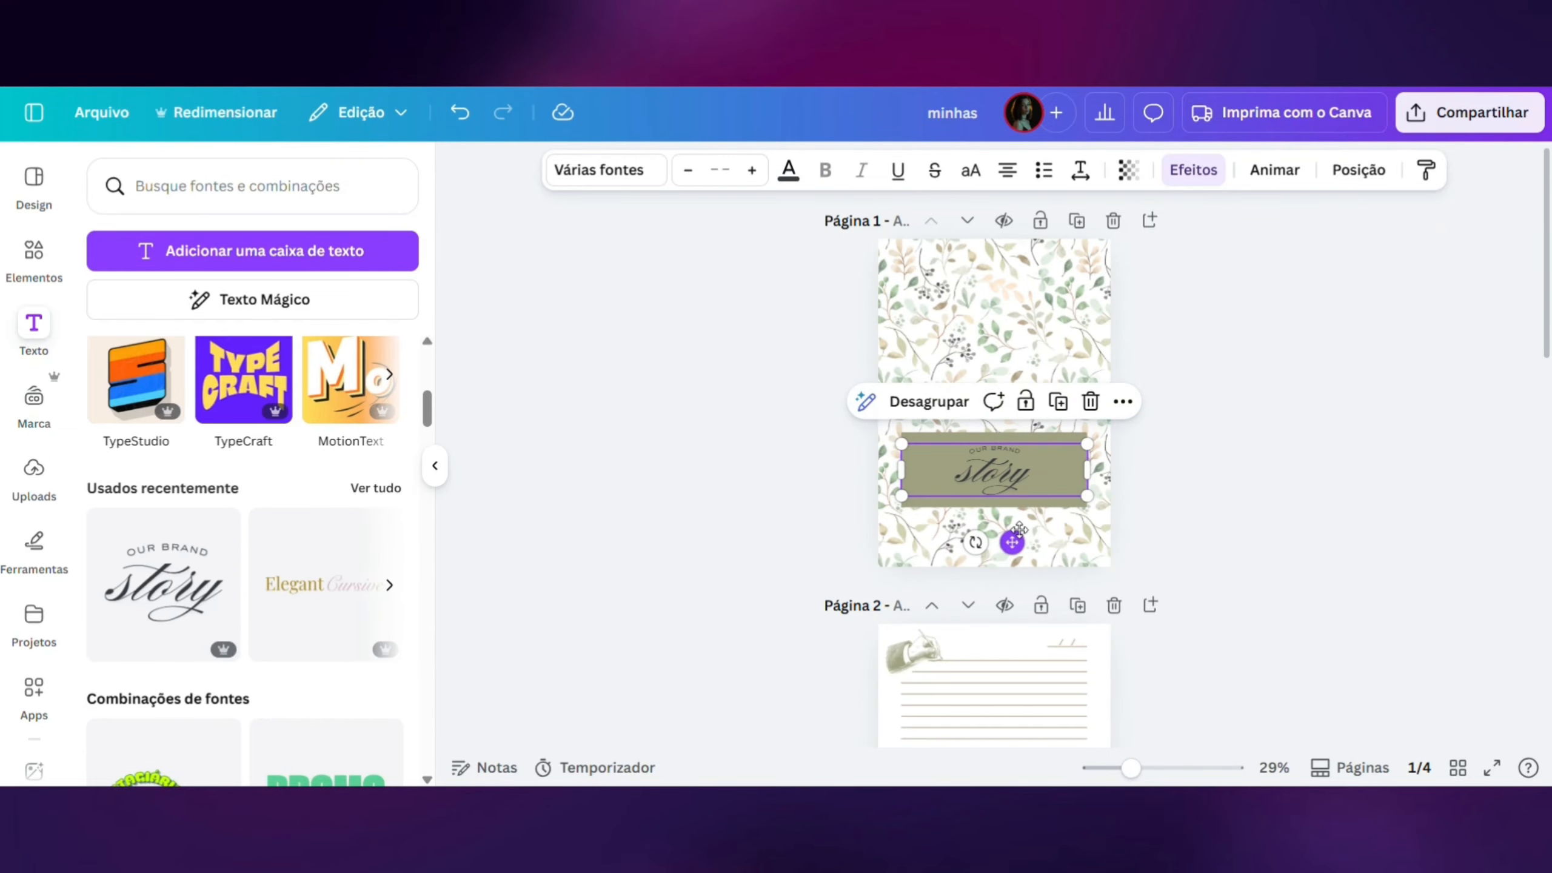
- Set the "Our Brand Story" text to white and ungroup its two lines
click(789, 171)
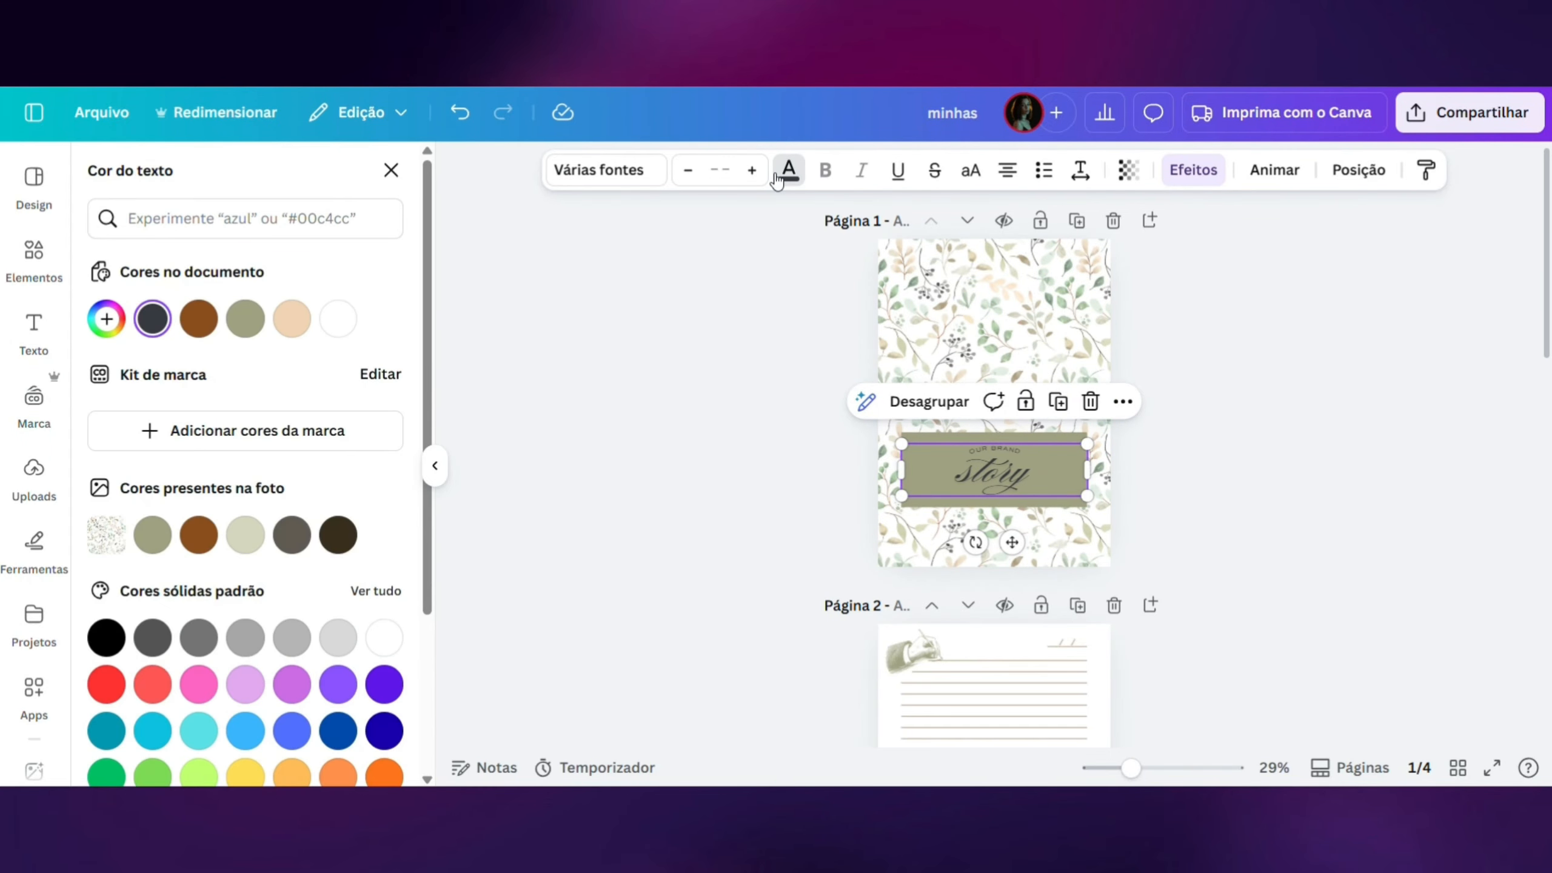
click(337, 322)
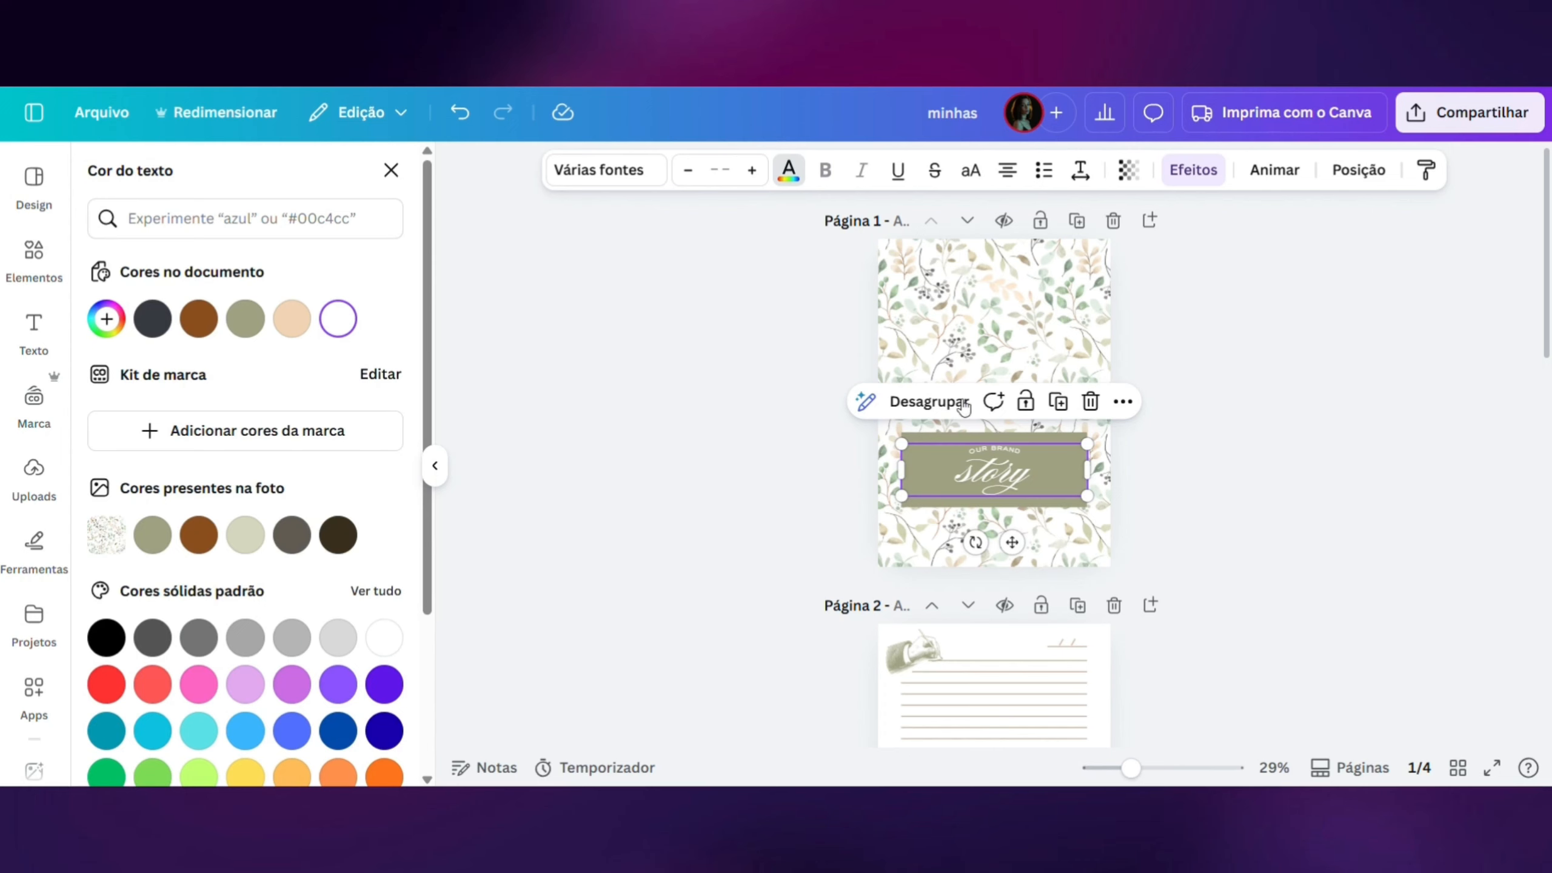
click(964, 404)
click(1260, 443)
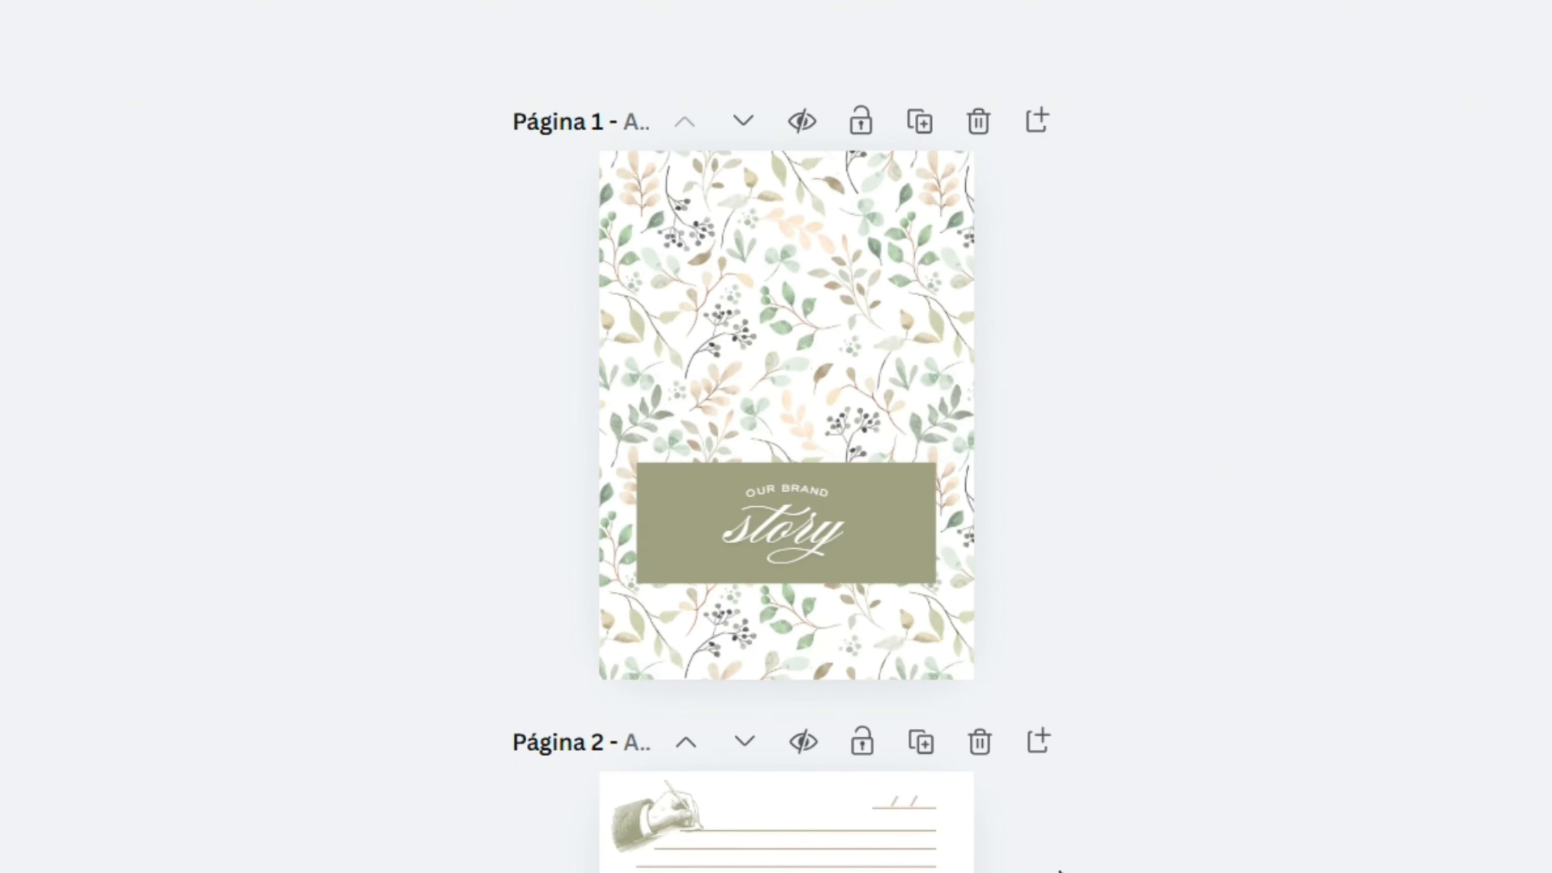
- Remove the curve effect from the "OUR BRAND" line by setting its shape to none (Nenhum)
scroll(786, 519, up, 5)
click(817, 443)
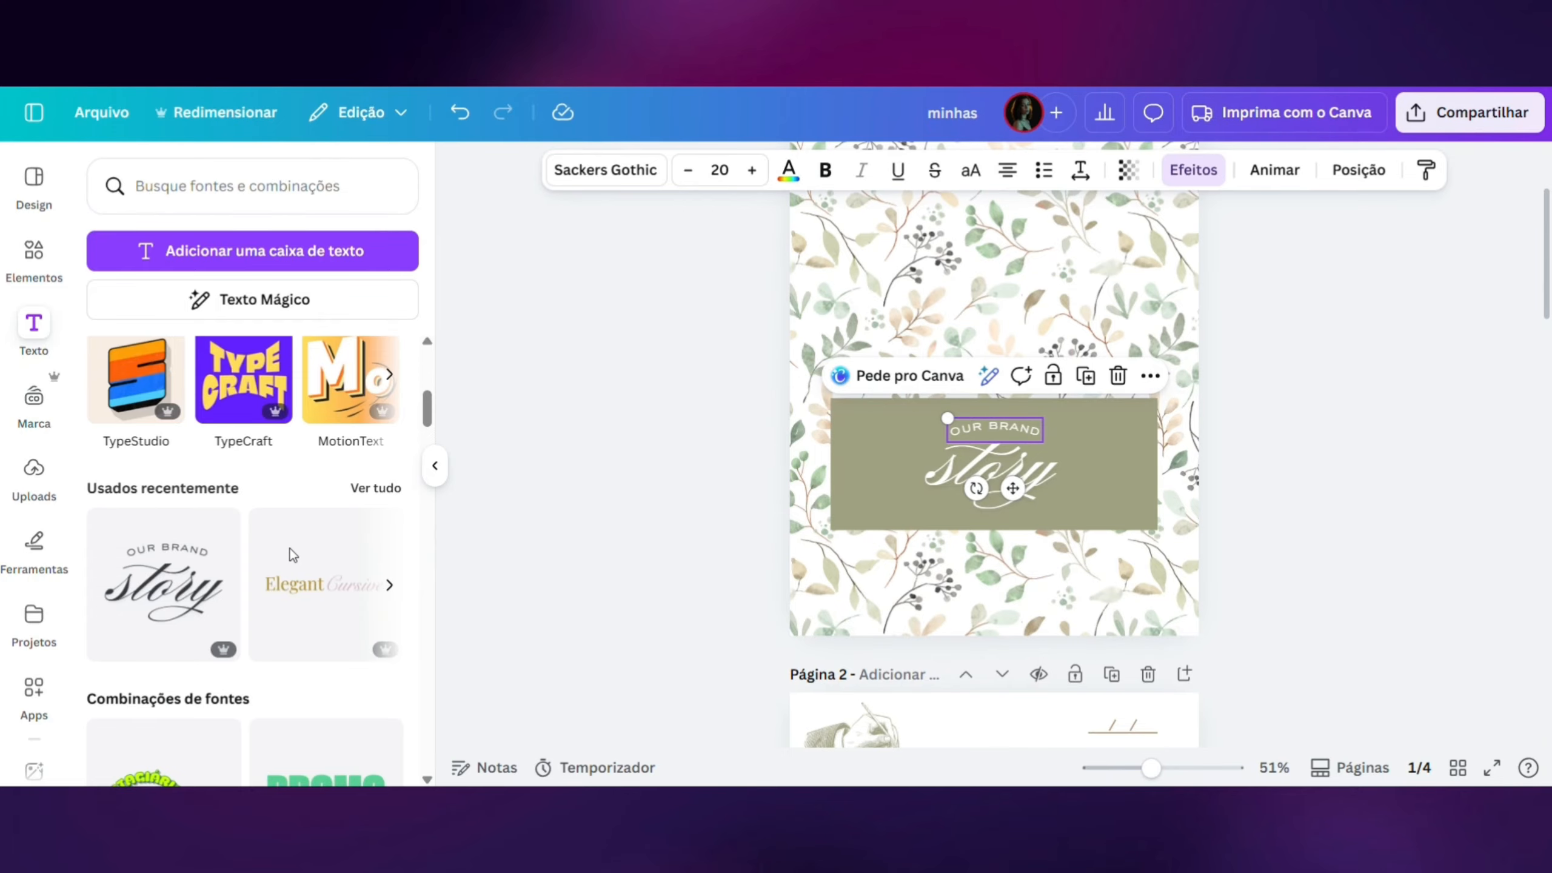
click(1193, 170)
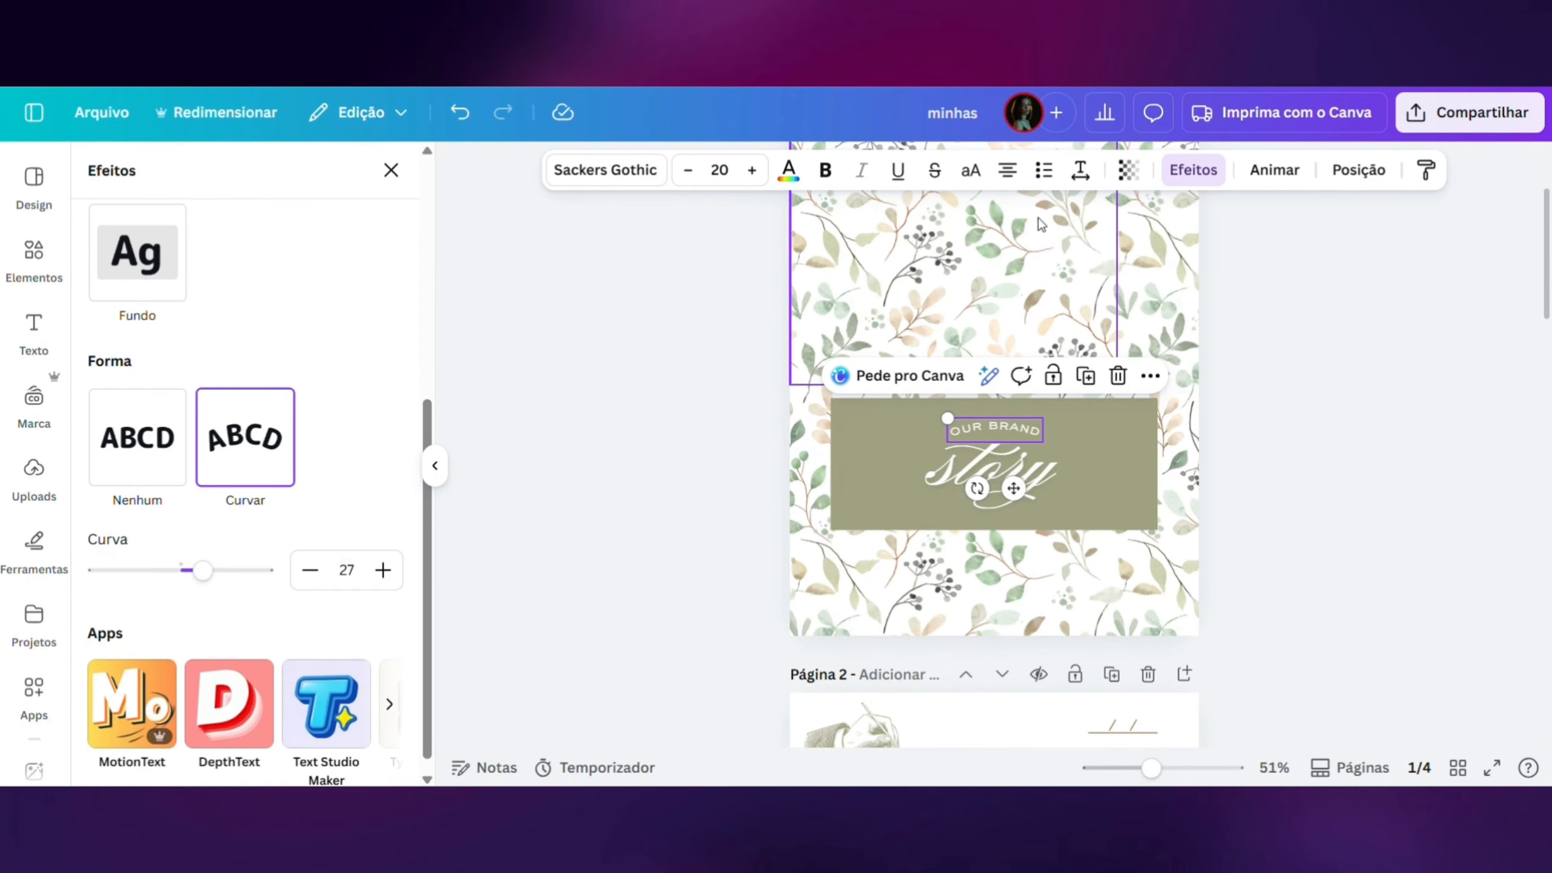
- Replace the "OUR BRAND" text with "MINHAS"
click(1023, 432)
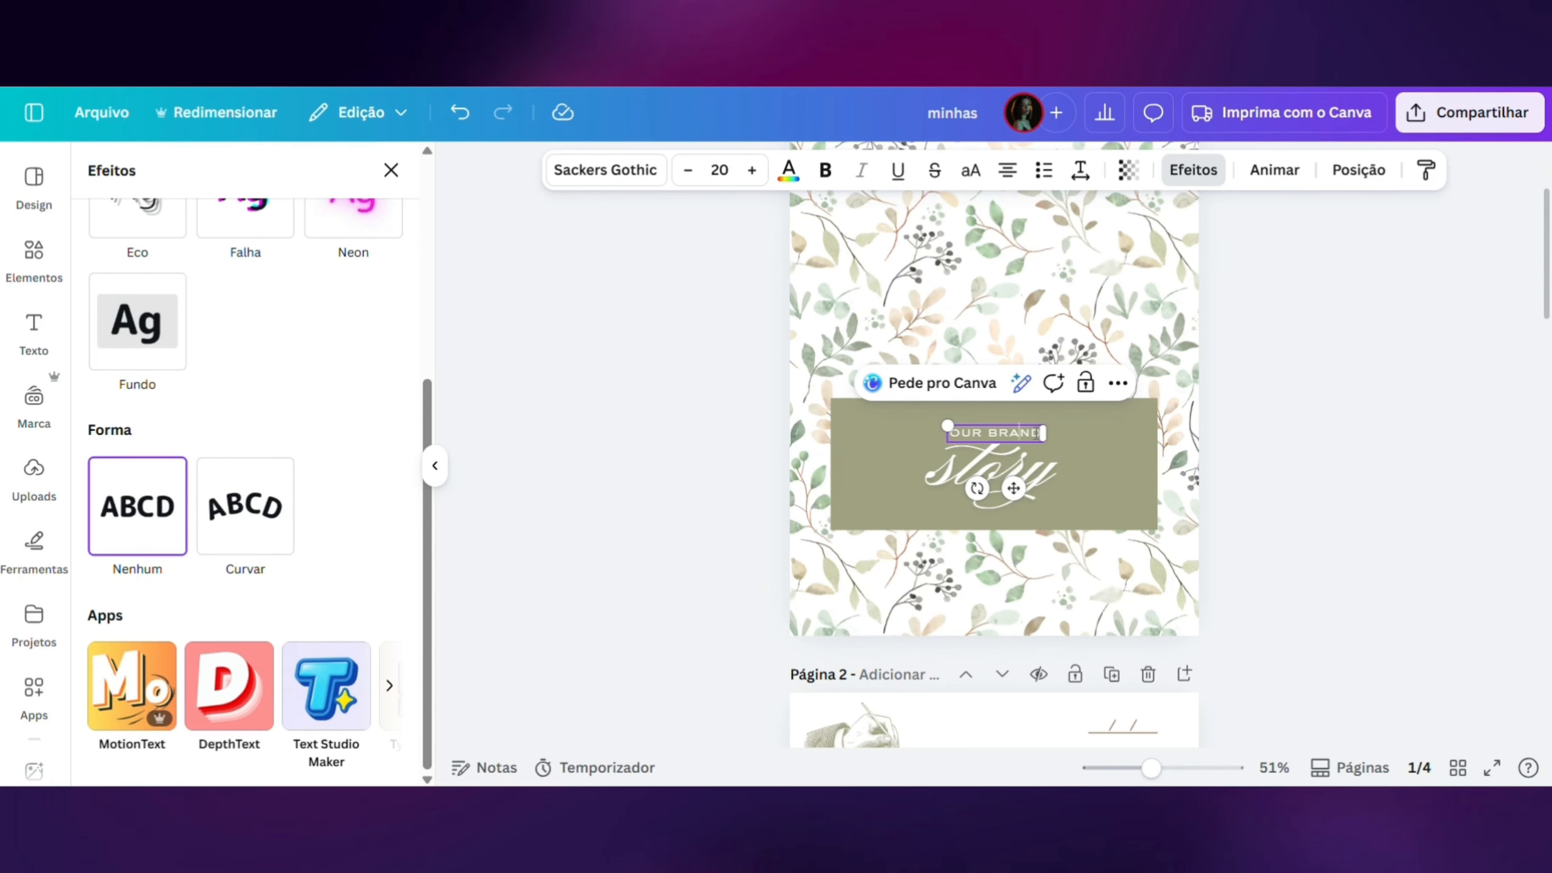
key(ctrl+a)
text(OMID)
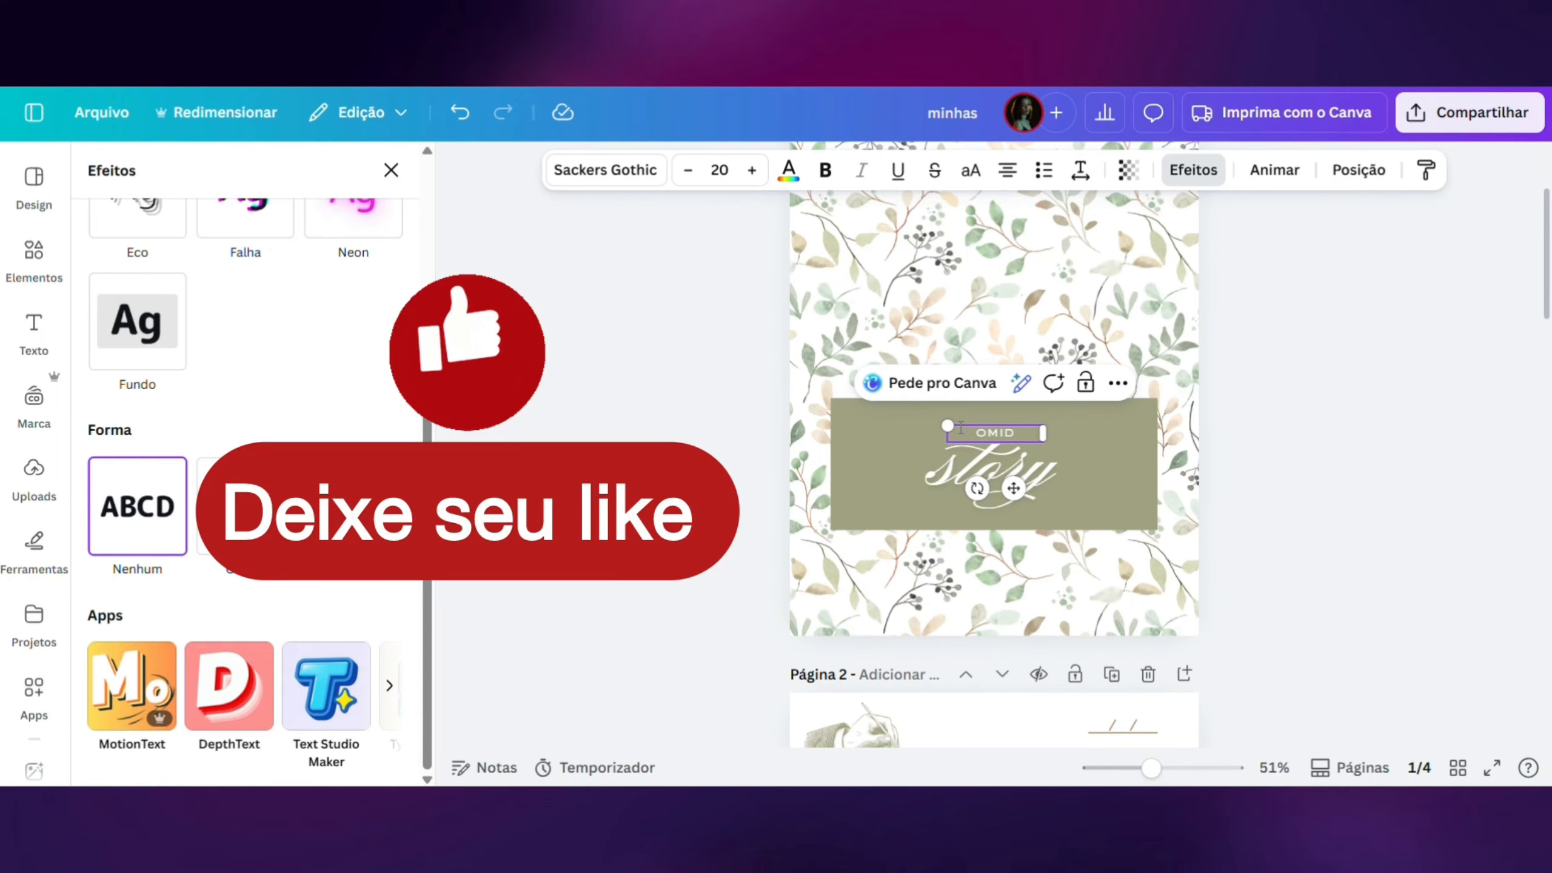
key(BackSpace)
key(BackSpace)
key(BackSpace)
key(BackSpace)
text(MI)
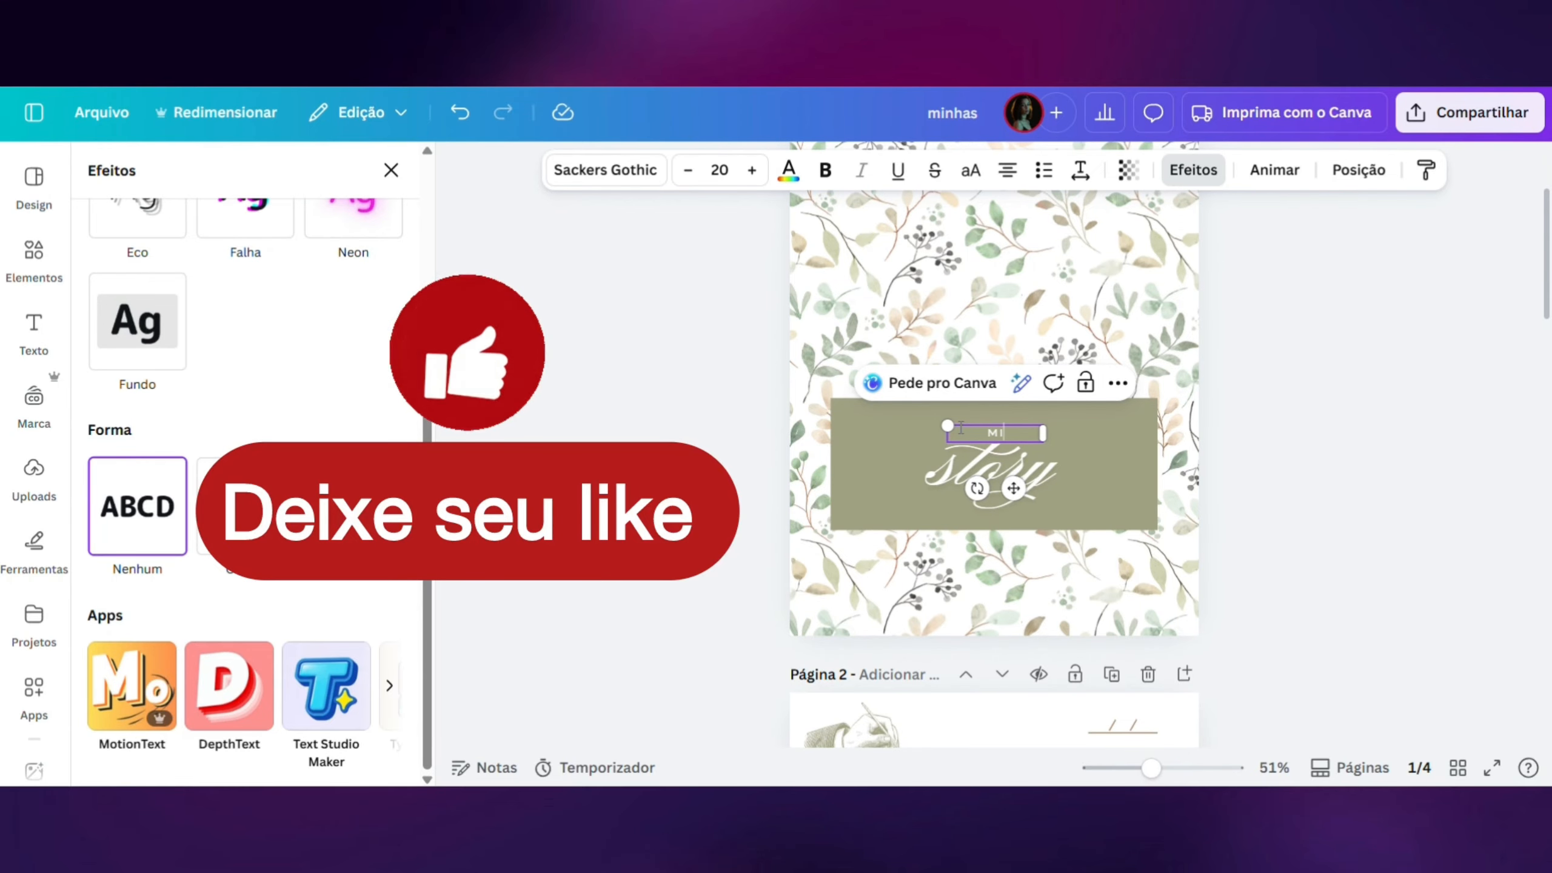
text(NHAS)
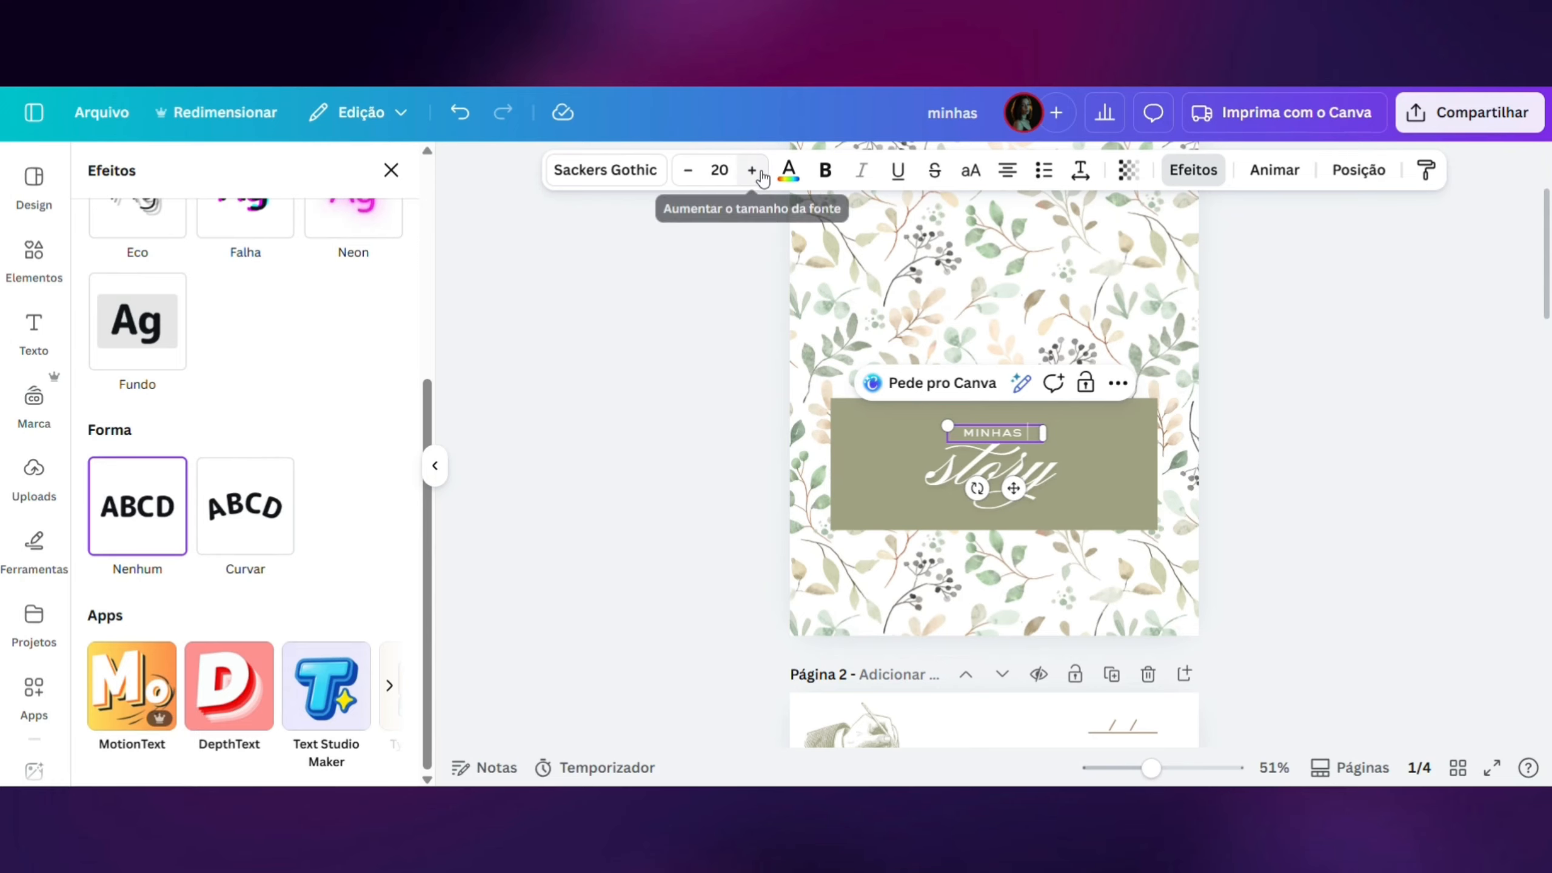
- Set the "MINHAS" text to font size 25 and move it up slightly within the green rectangle
click(752, 170)
click(752, 171)
click(753, 170)
click(753, 171)
click(753, 171)
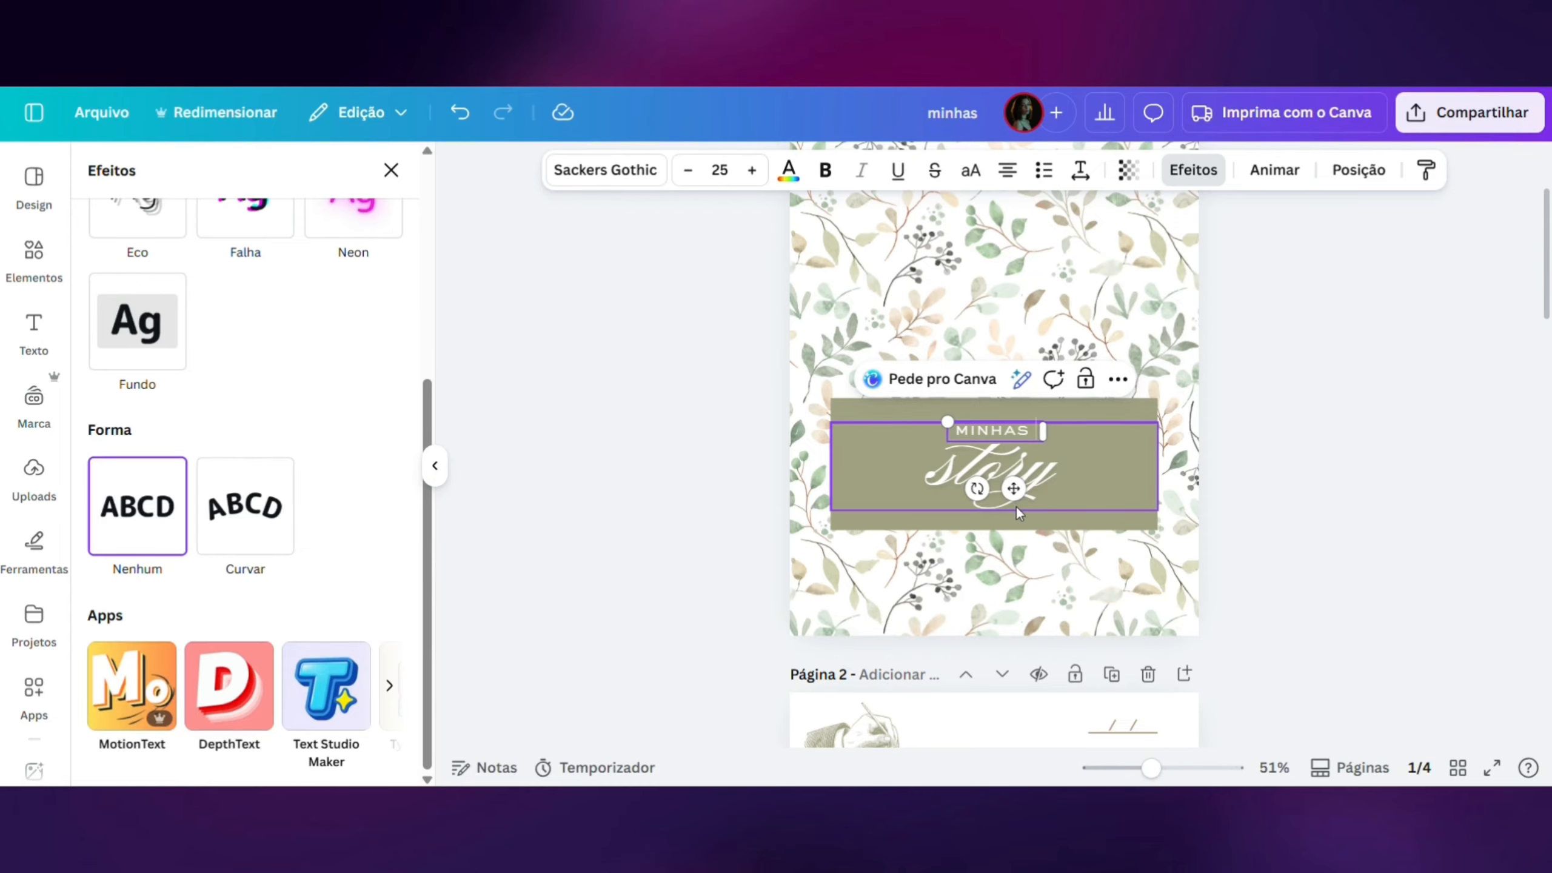
drag(1014, 487, 1015, 478)
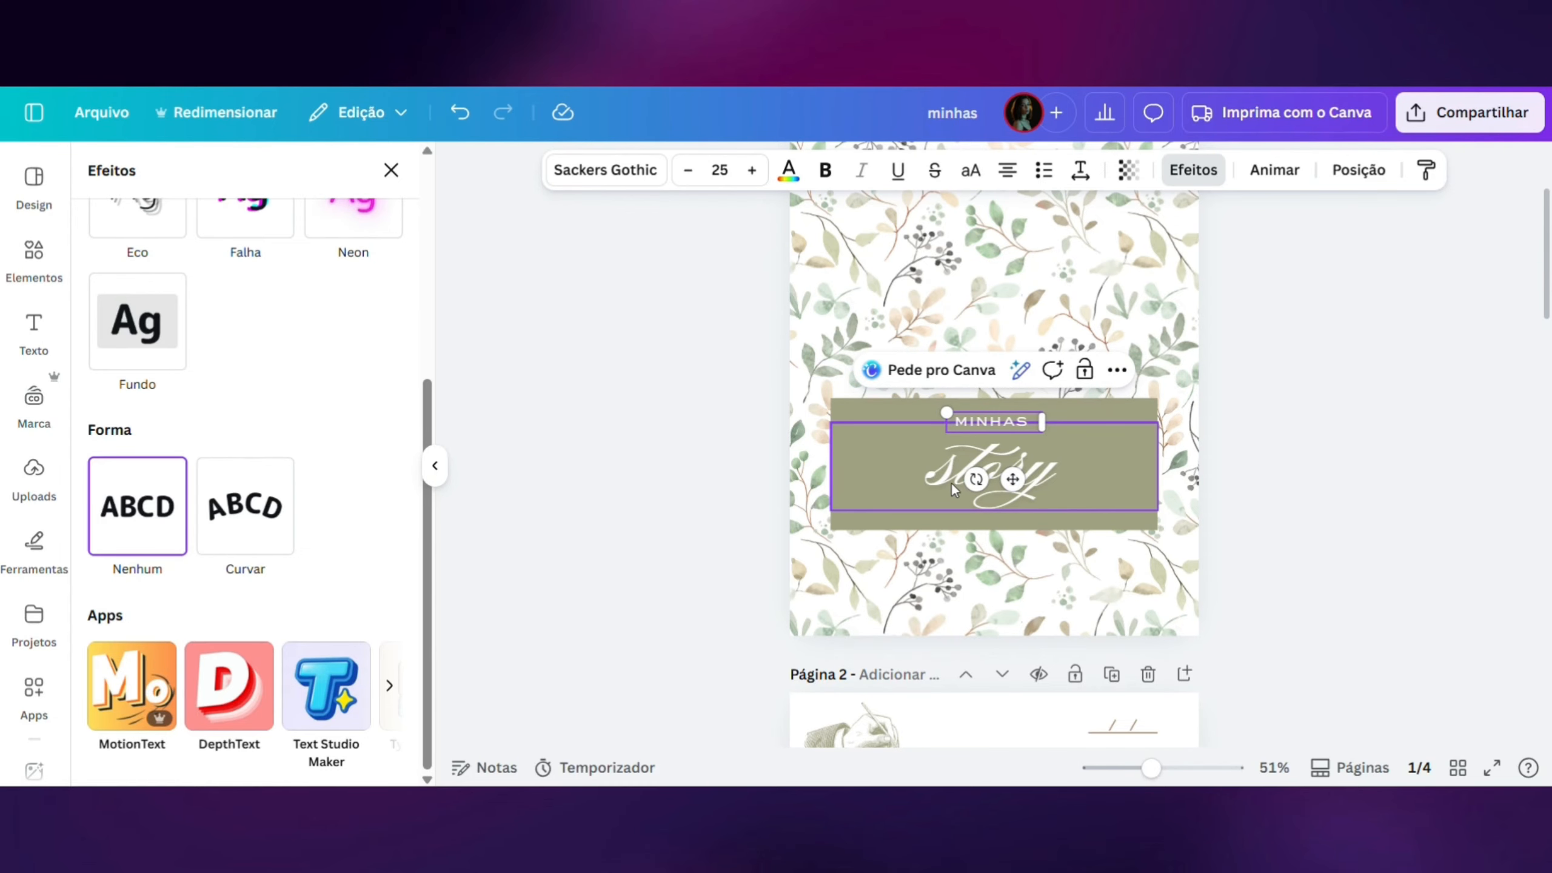
- Replace the script word "story" with "Anotações"
click(949, 480)
double_click(950, 479)
text(A)
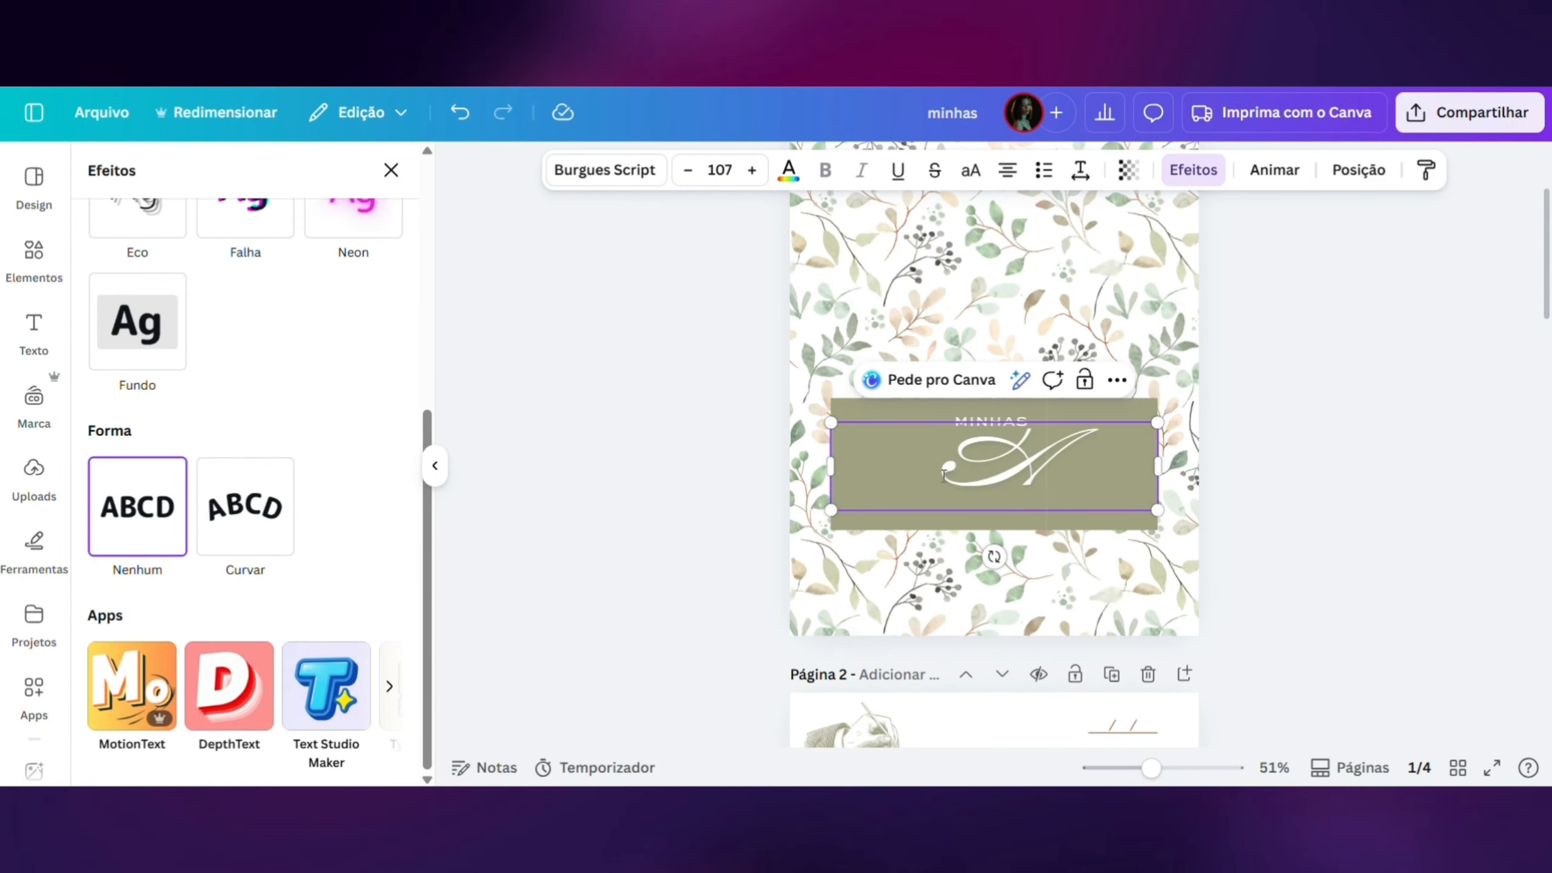
text(notações)
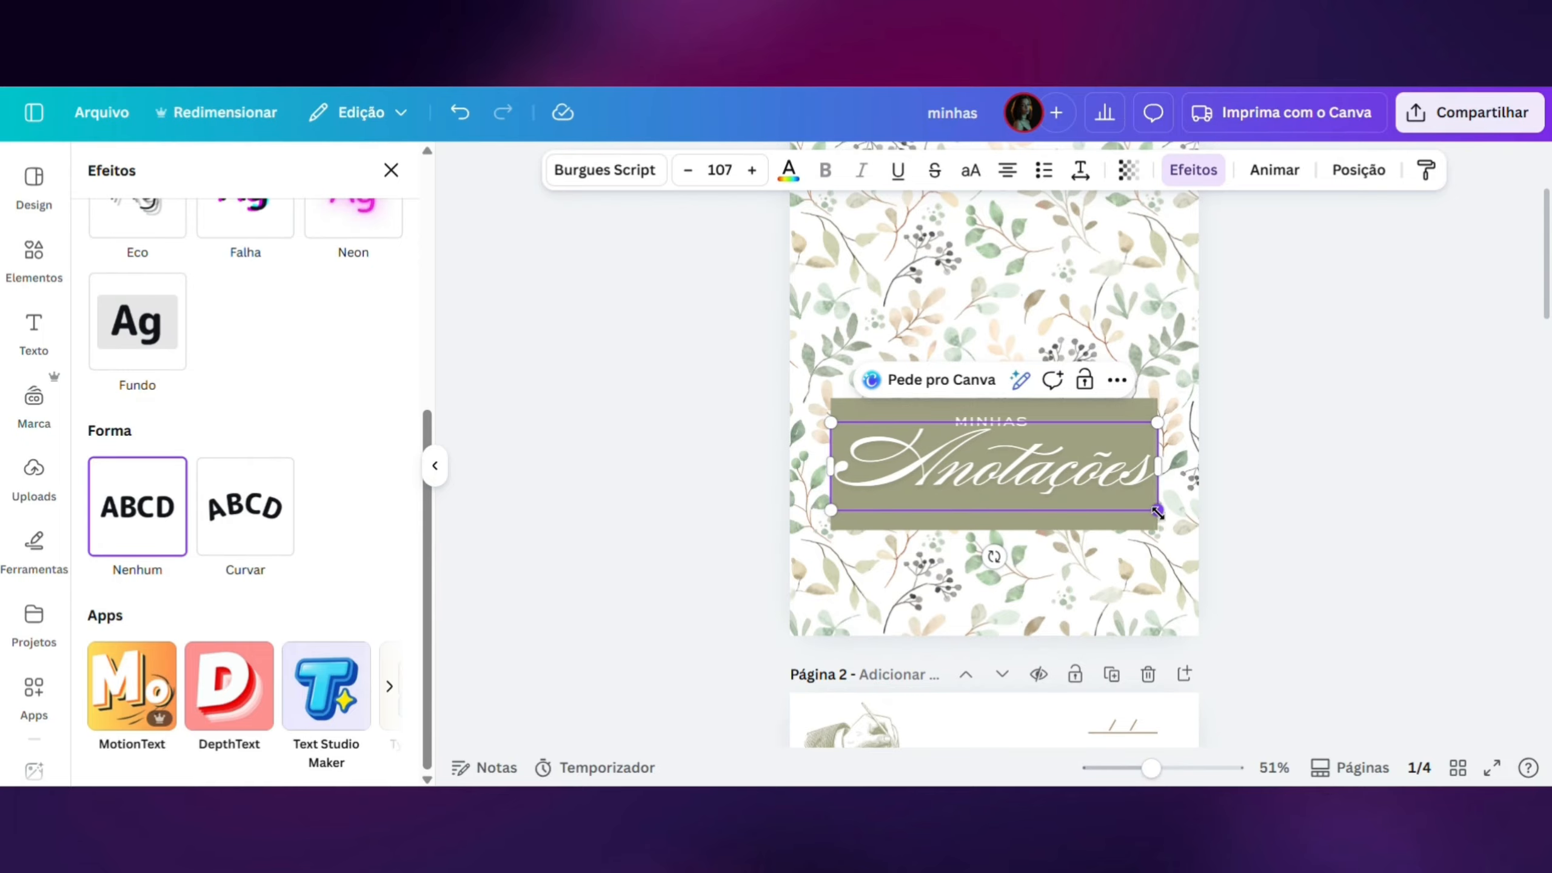
- Shrink the "Anotações" text slightly and centre it beneath "MINHAS" inside the green rectangle
drag(1158, 510, 1127, 502)
click(1261, 506)
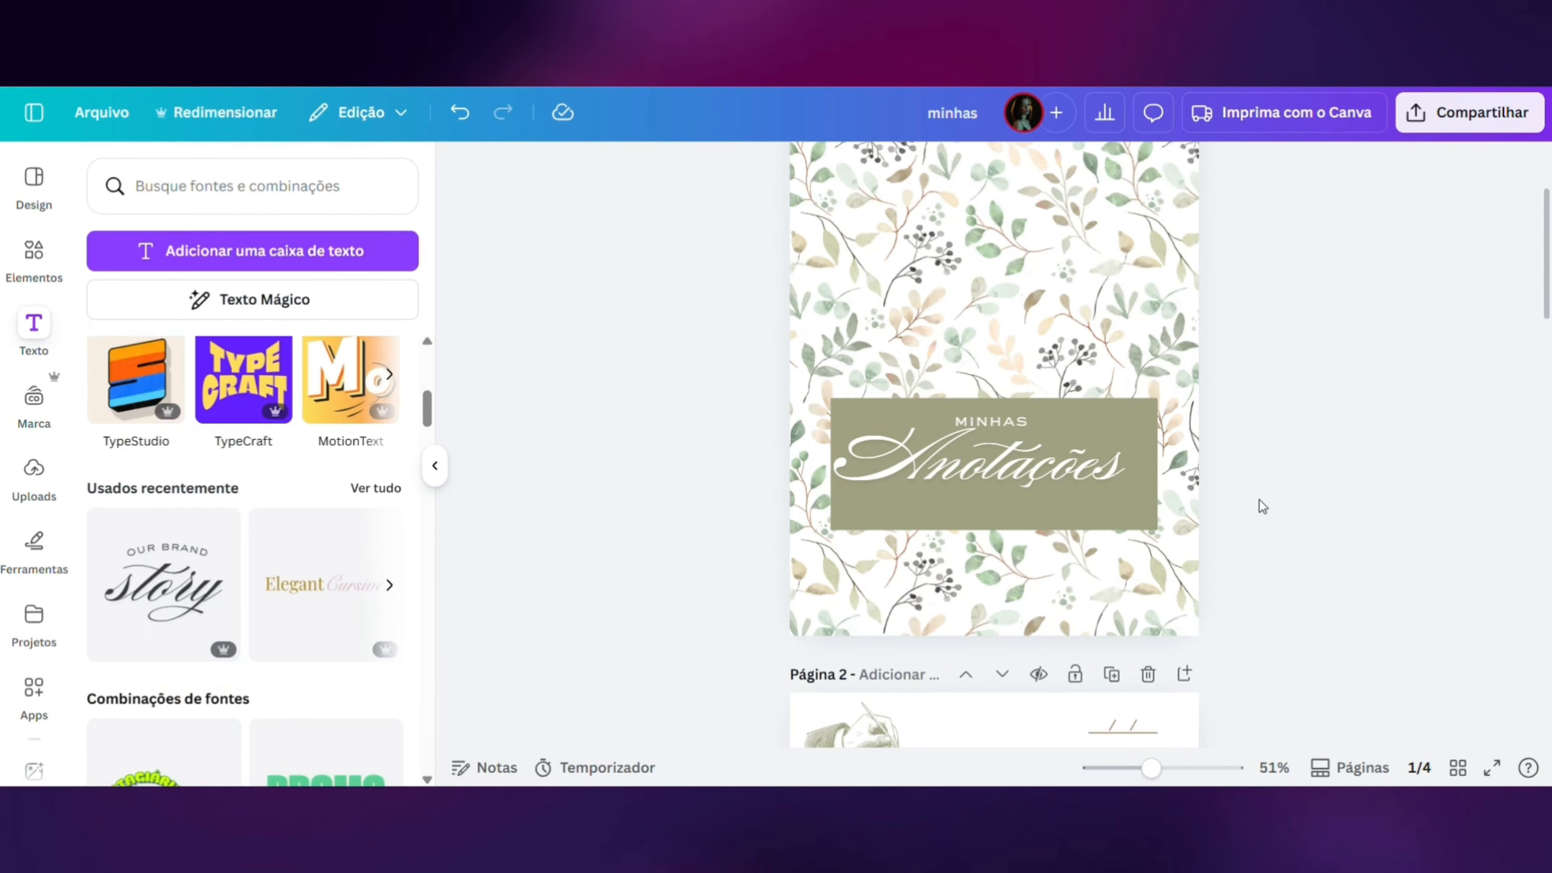
drag(1010, 479, 1025, 489)
click(1266, 421)
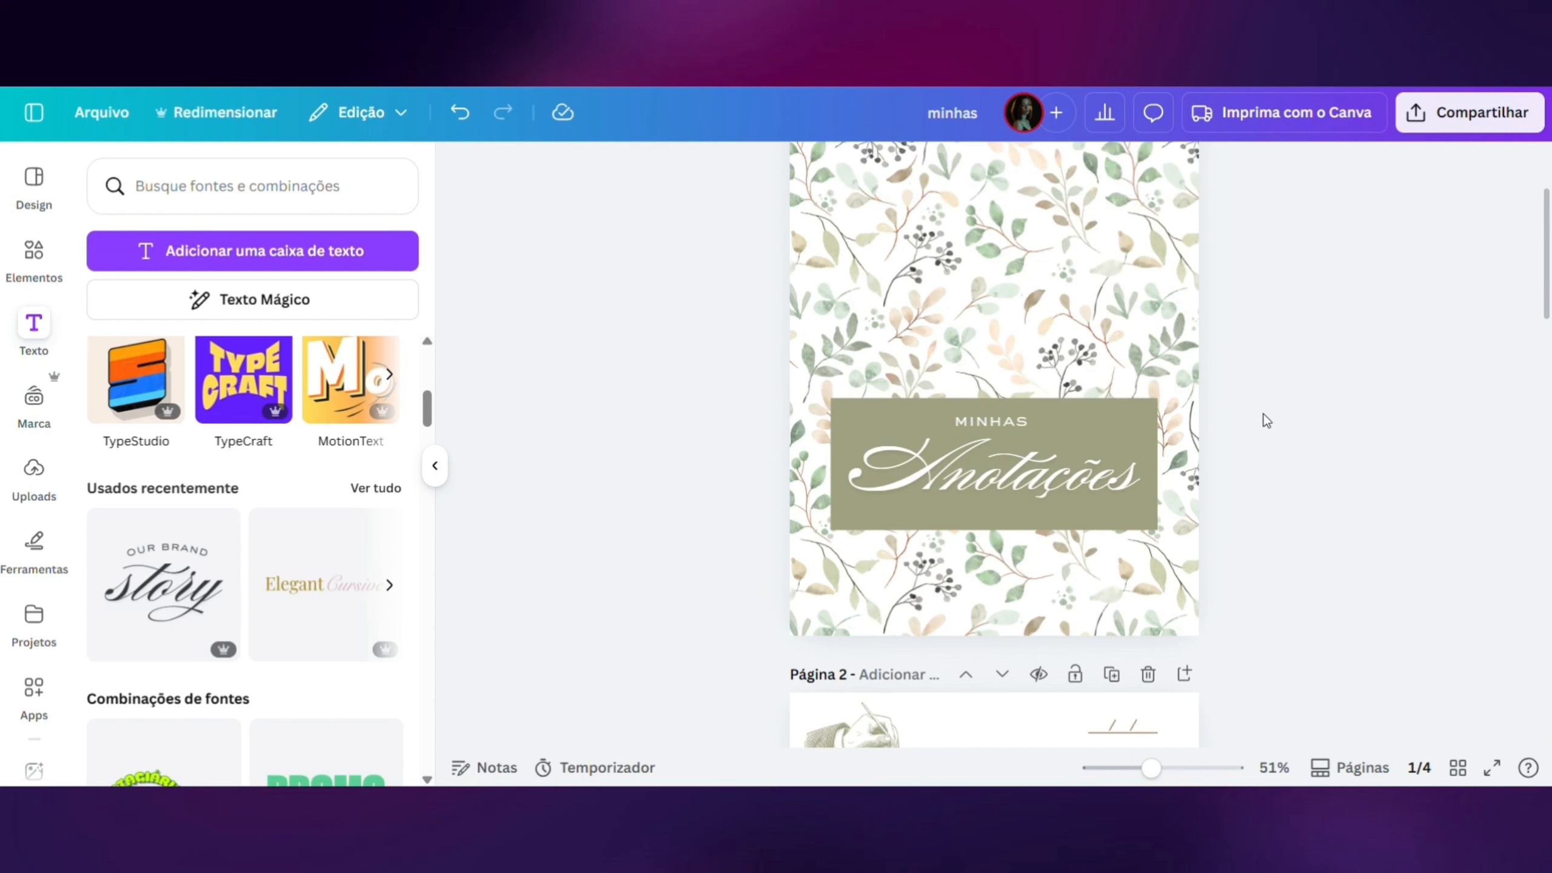
- Round the corners of the green rectangle behind the cover title
drag(1151, 769, 1137, 770)
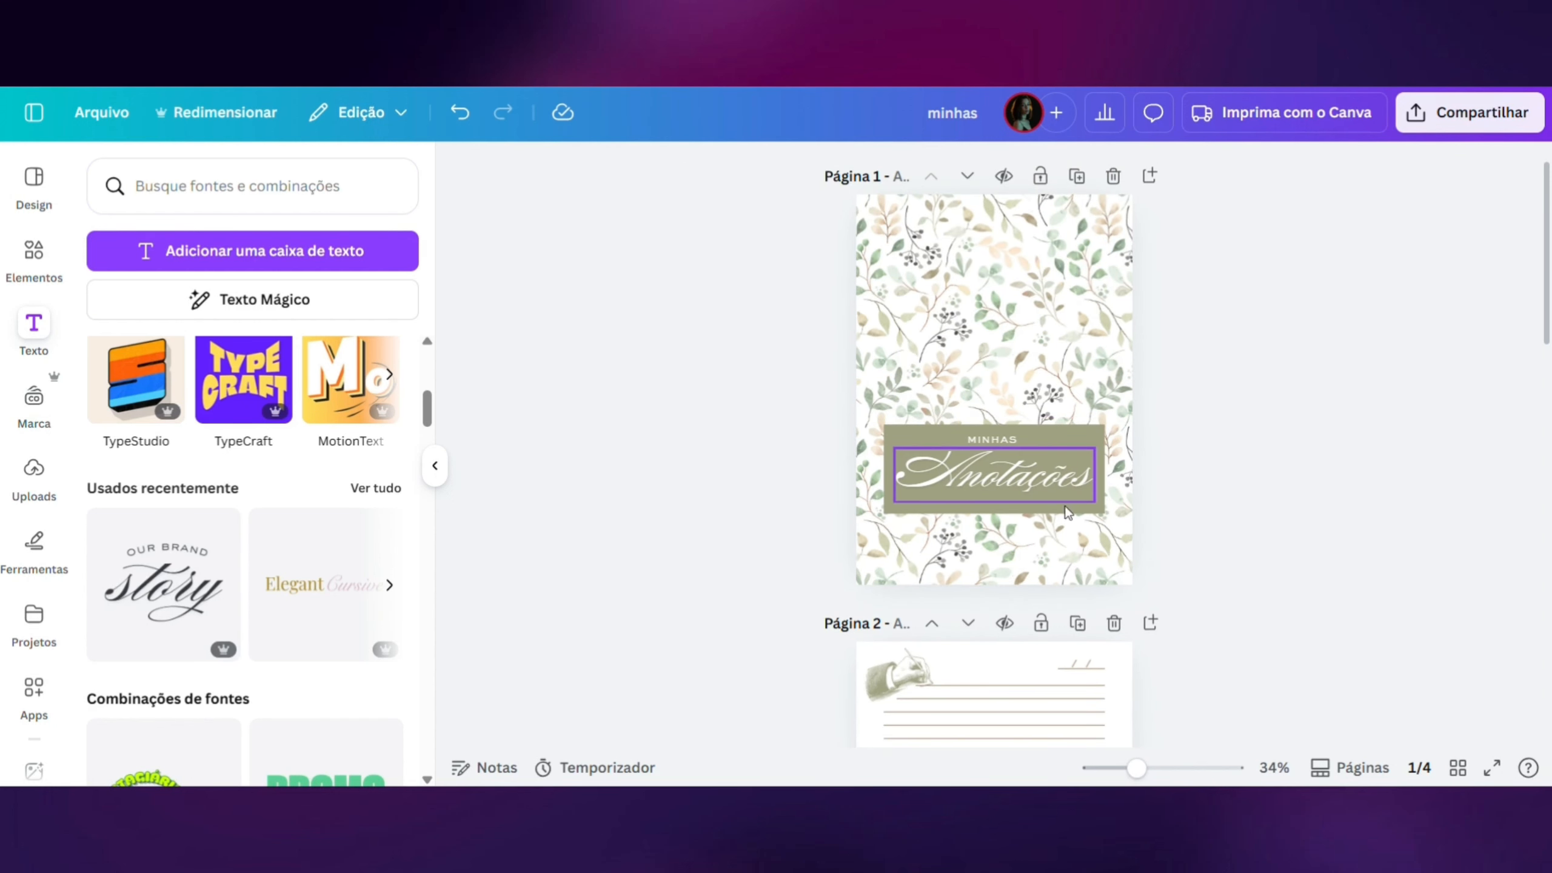
click(1094, 431)
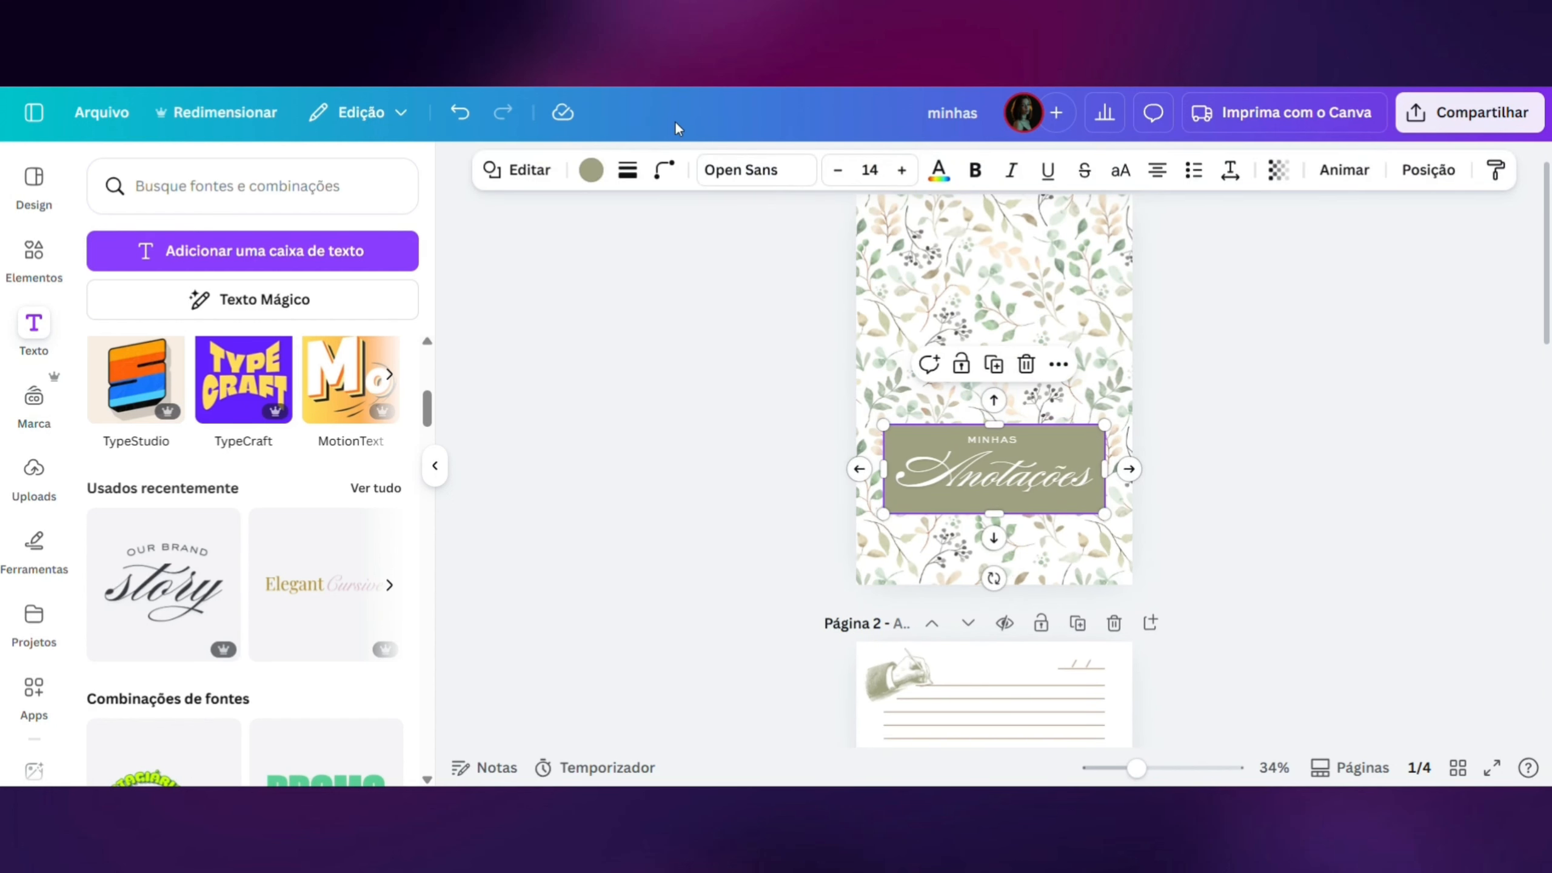
click(661, 172)
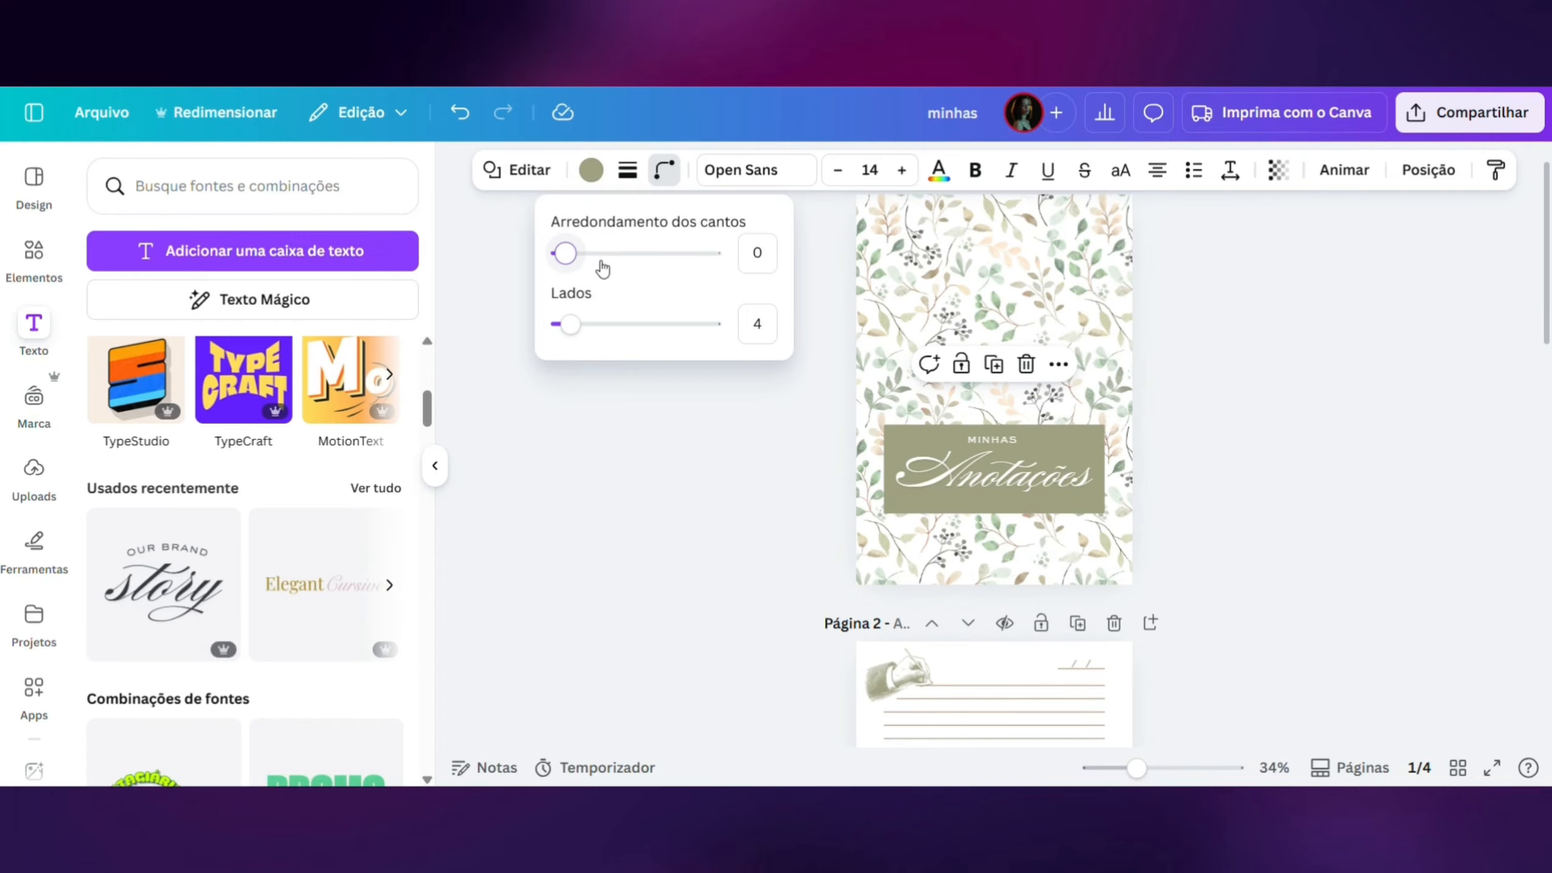
drag(596, 265, 622, 270)
- Enlarge the "Anotações" text slightly and move "MINHAS" down a little, centred above it in the green rectangle
click(904, 465)
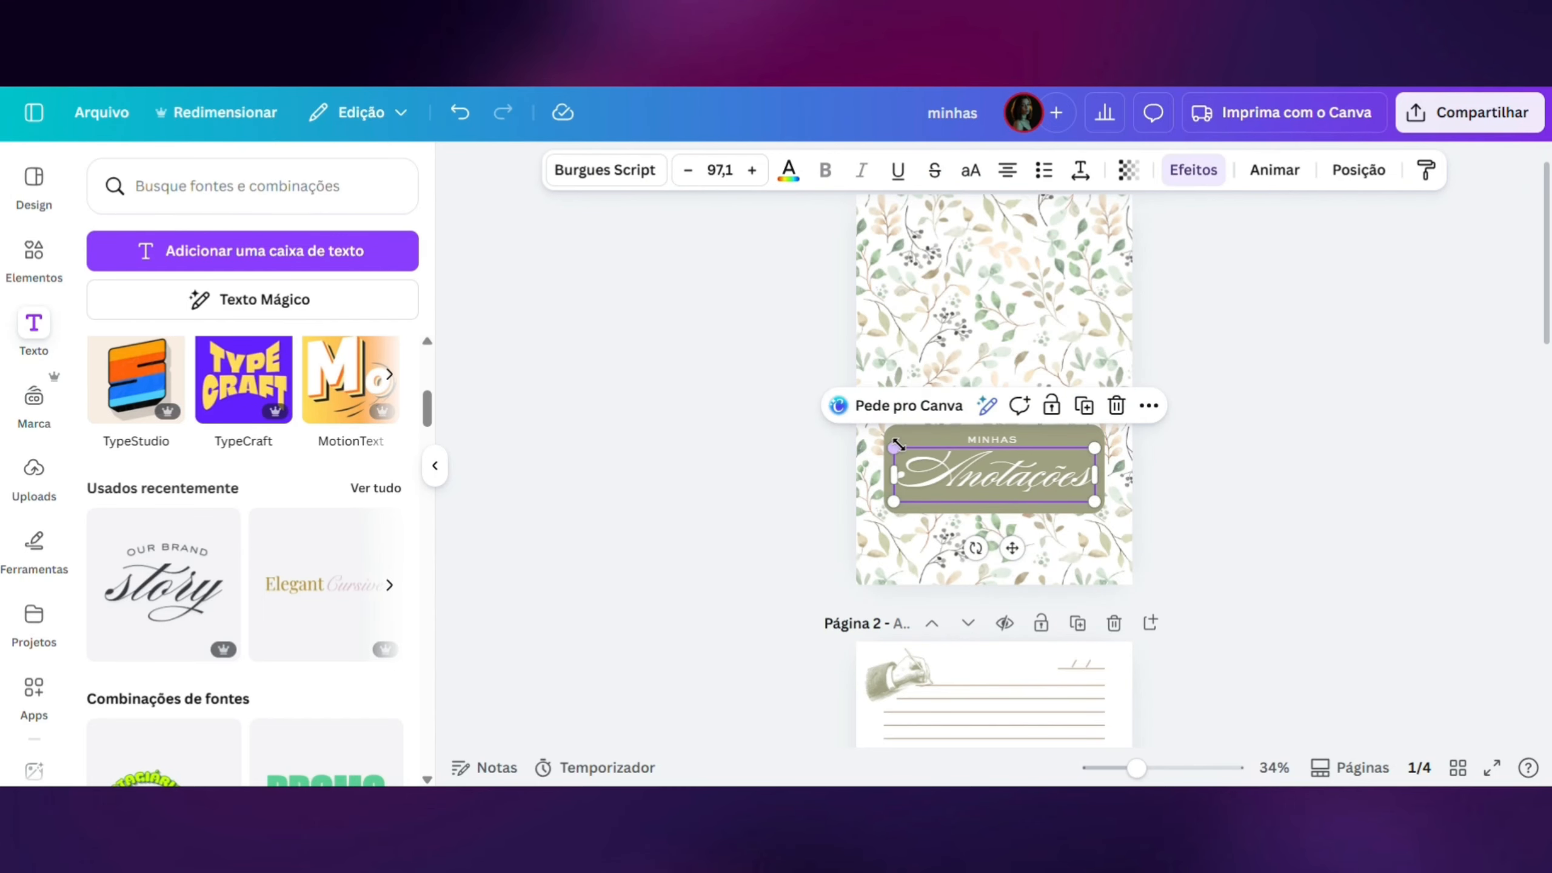
drag(889, 444, 948, 426)
click(996, 442)
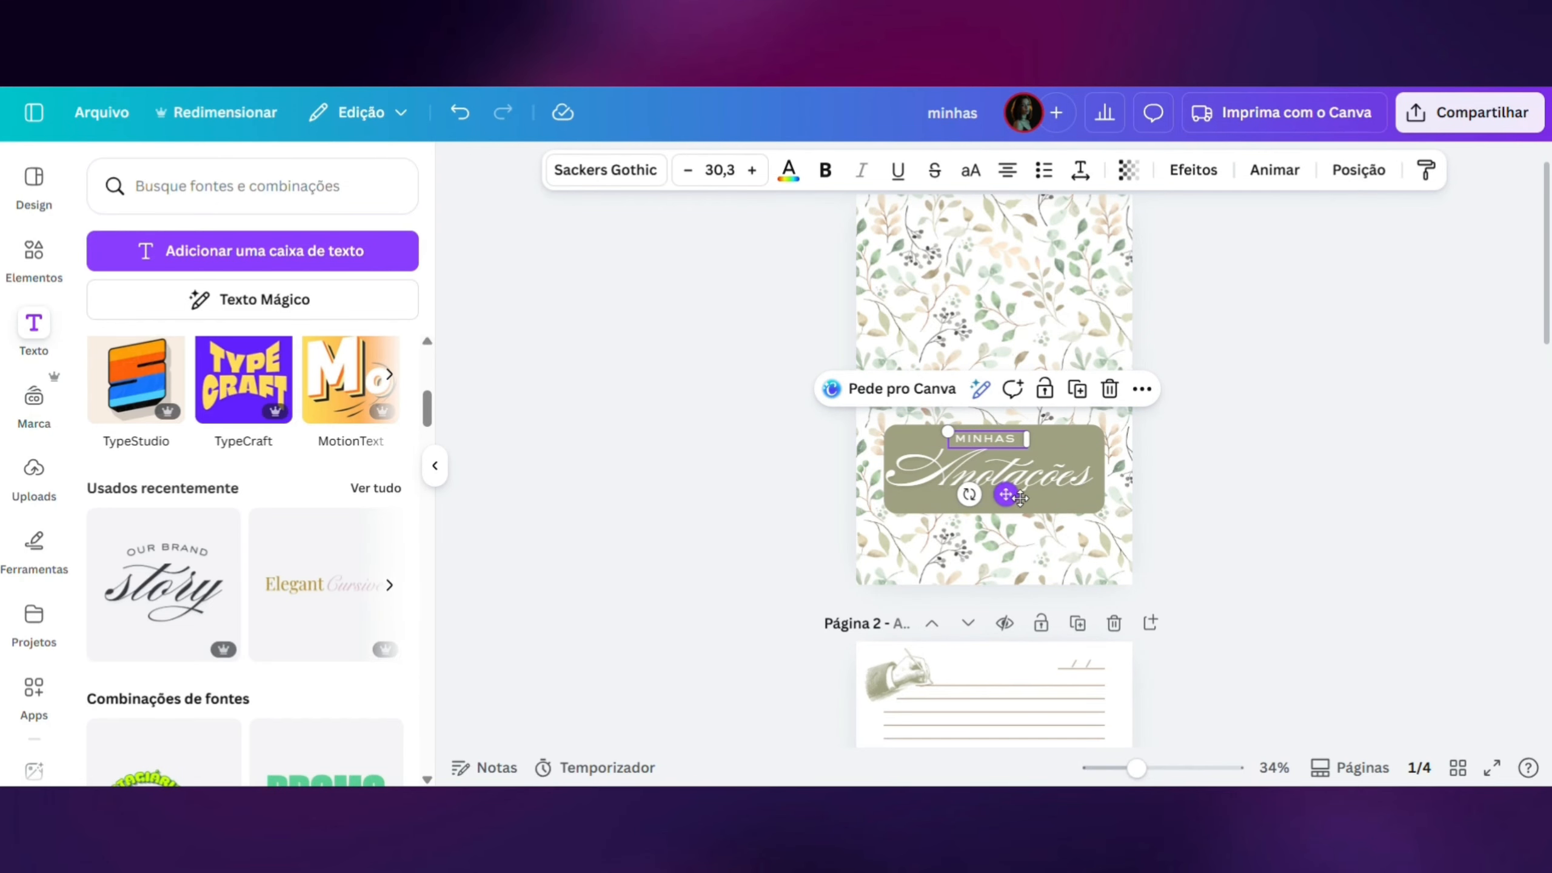
drag(1019, 498, 1026, 503)
click(1241, 503)
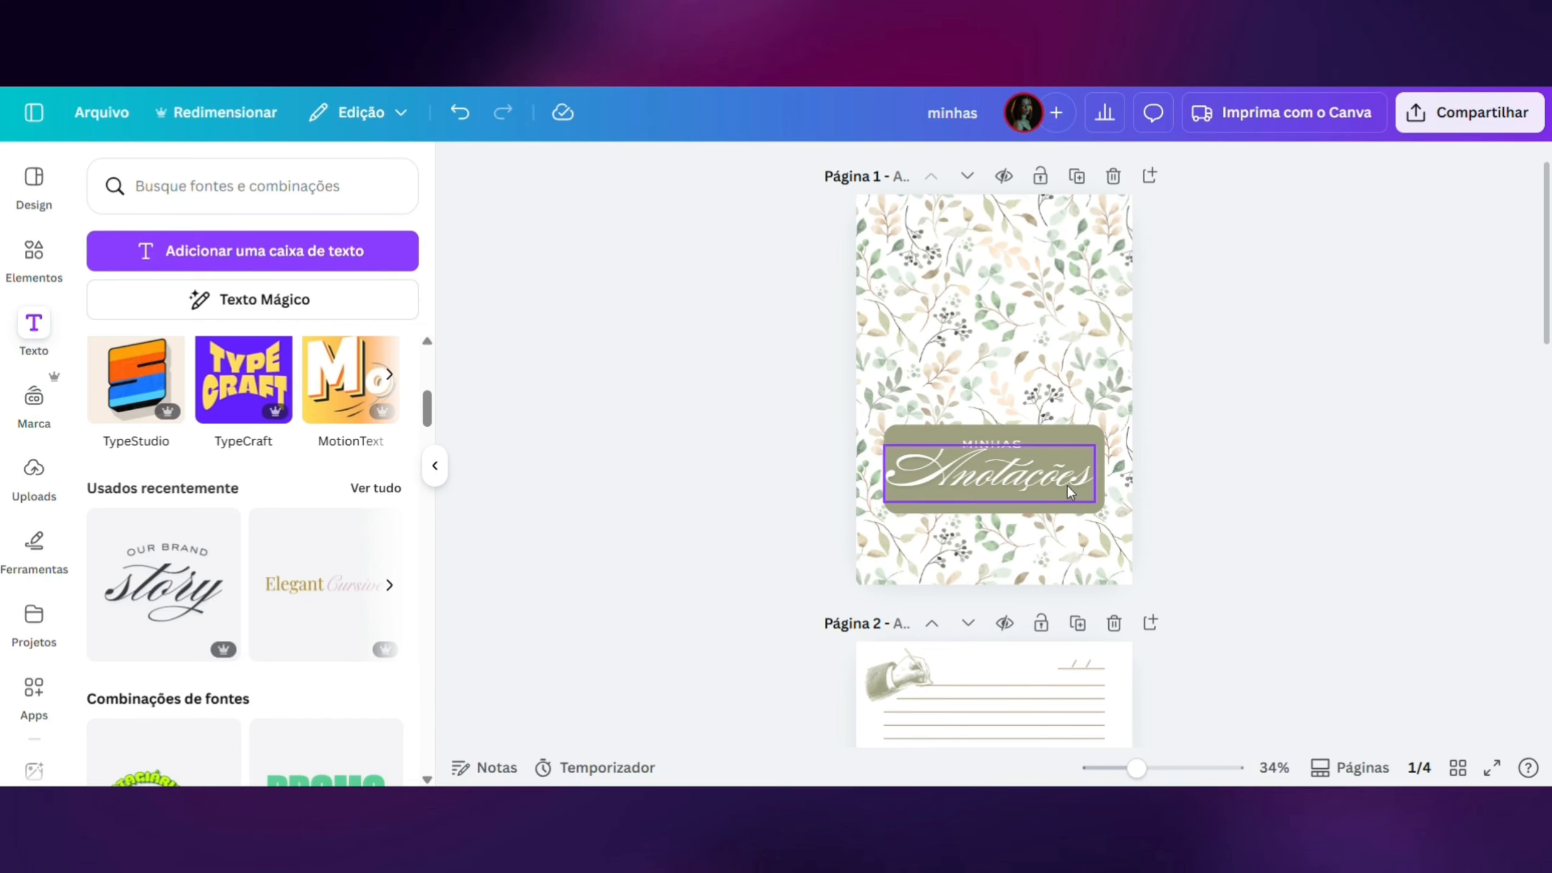
click(1071, 493)
click(1241, 505)
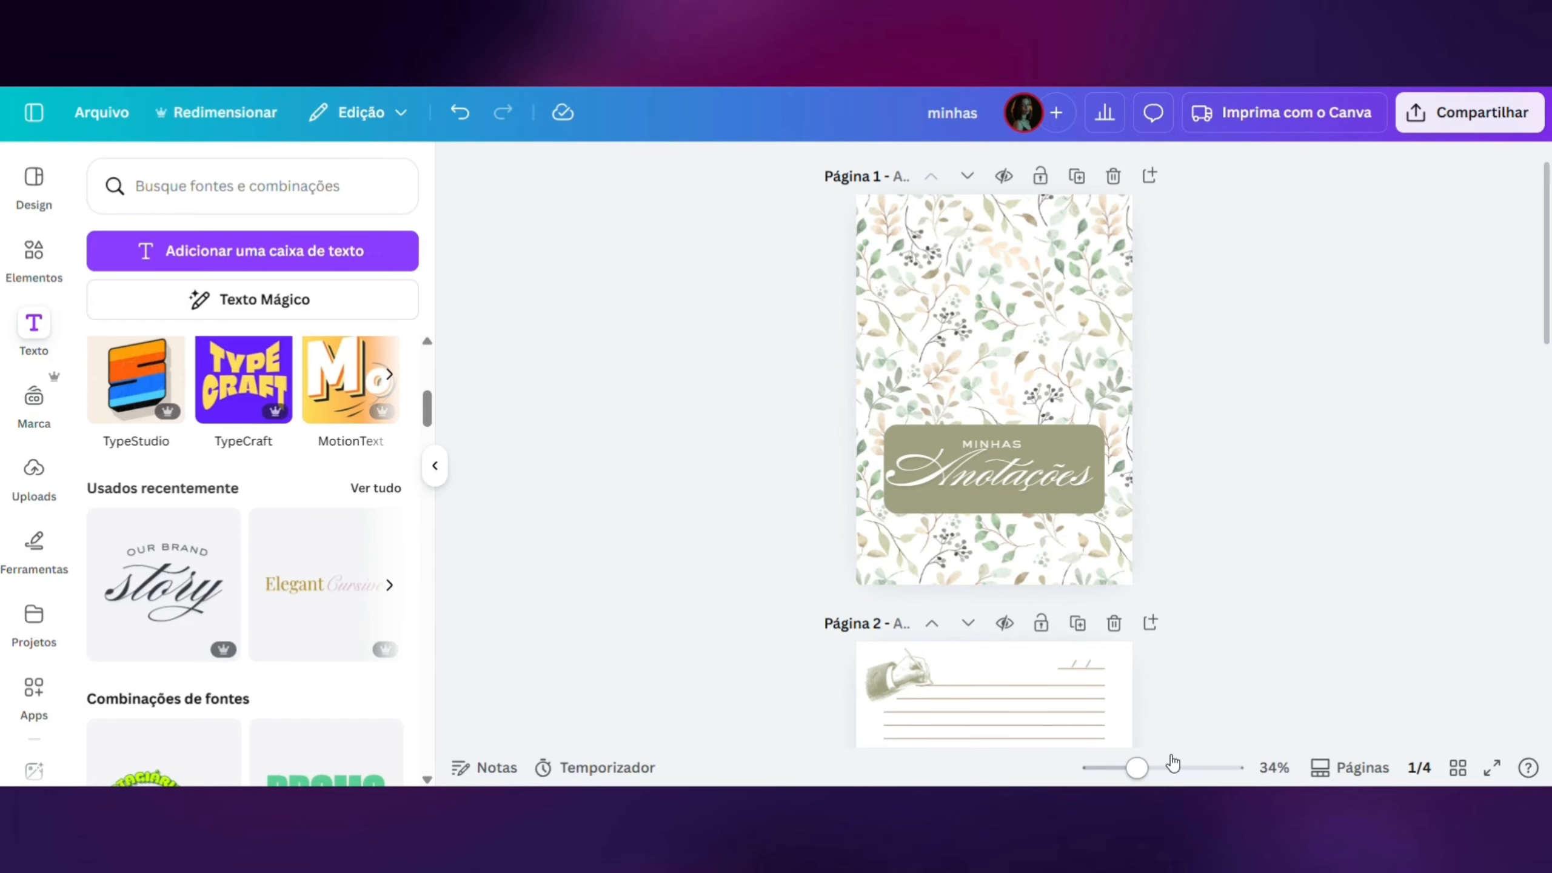
- Try brown for the peach leaves in the cover's floral pattern and restore their light orange #f0d4b3
drag(1171, 768, 1138, 770)
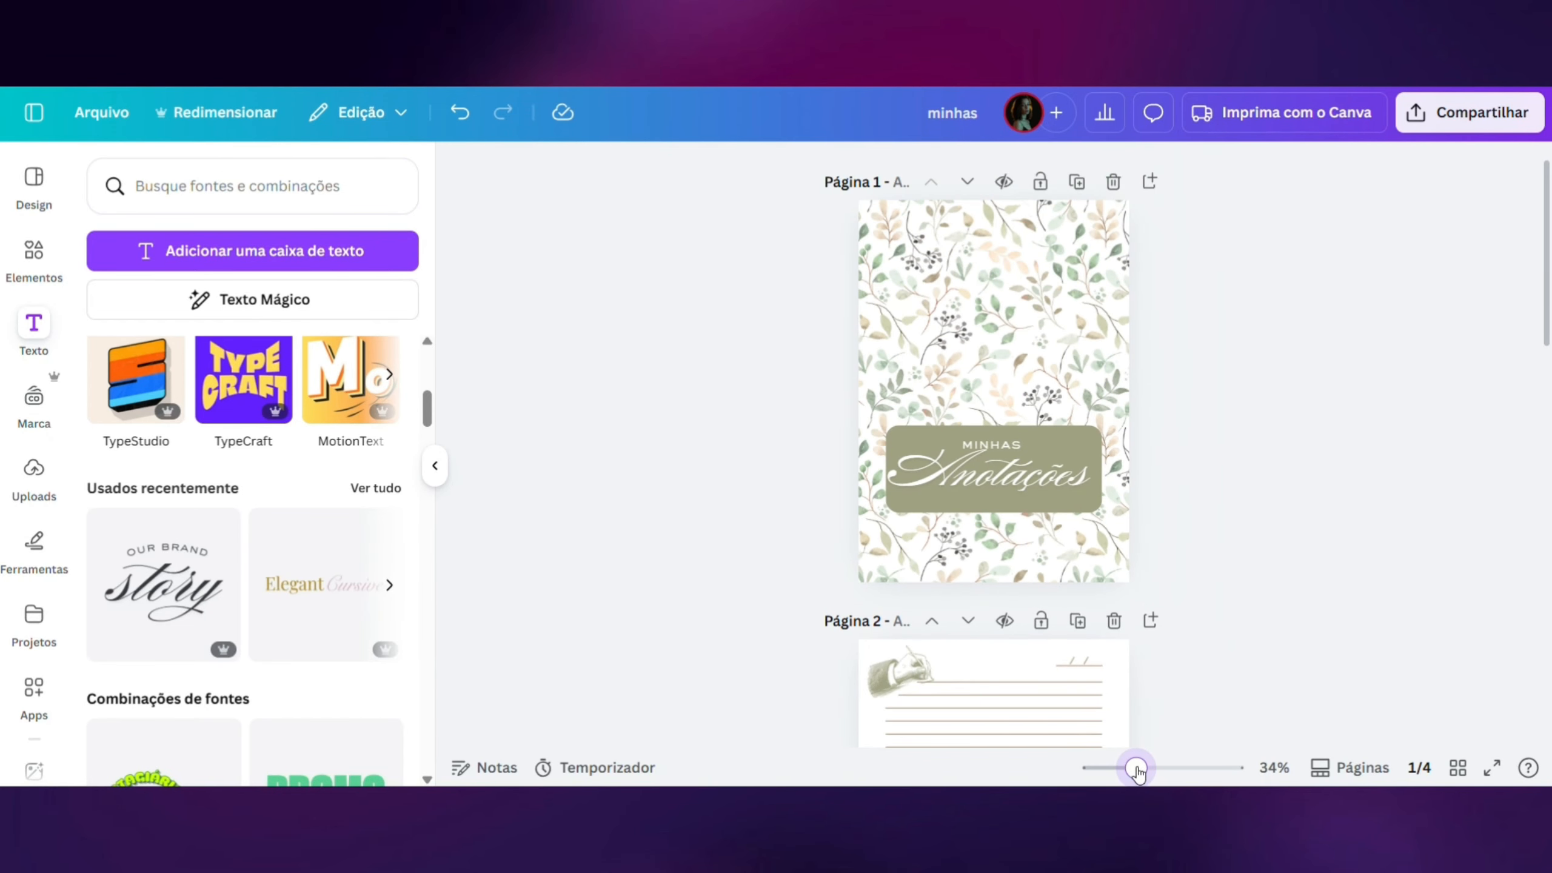
scroll(1212, 404, down, 5)
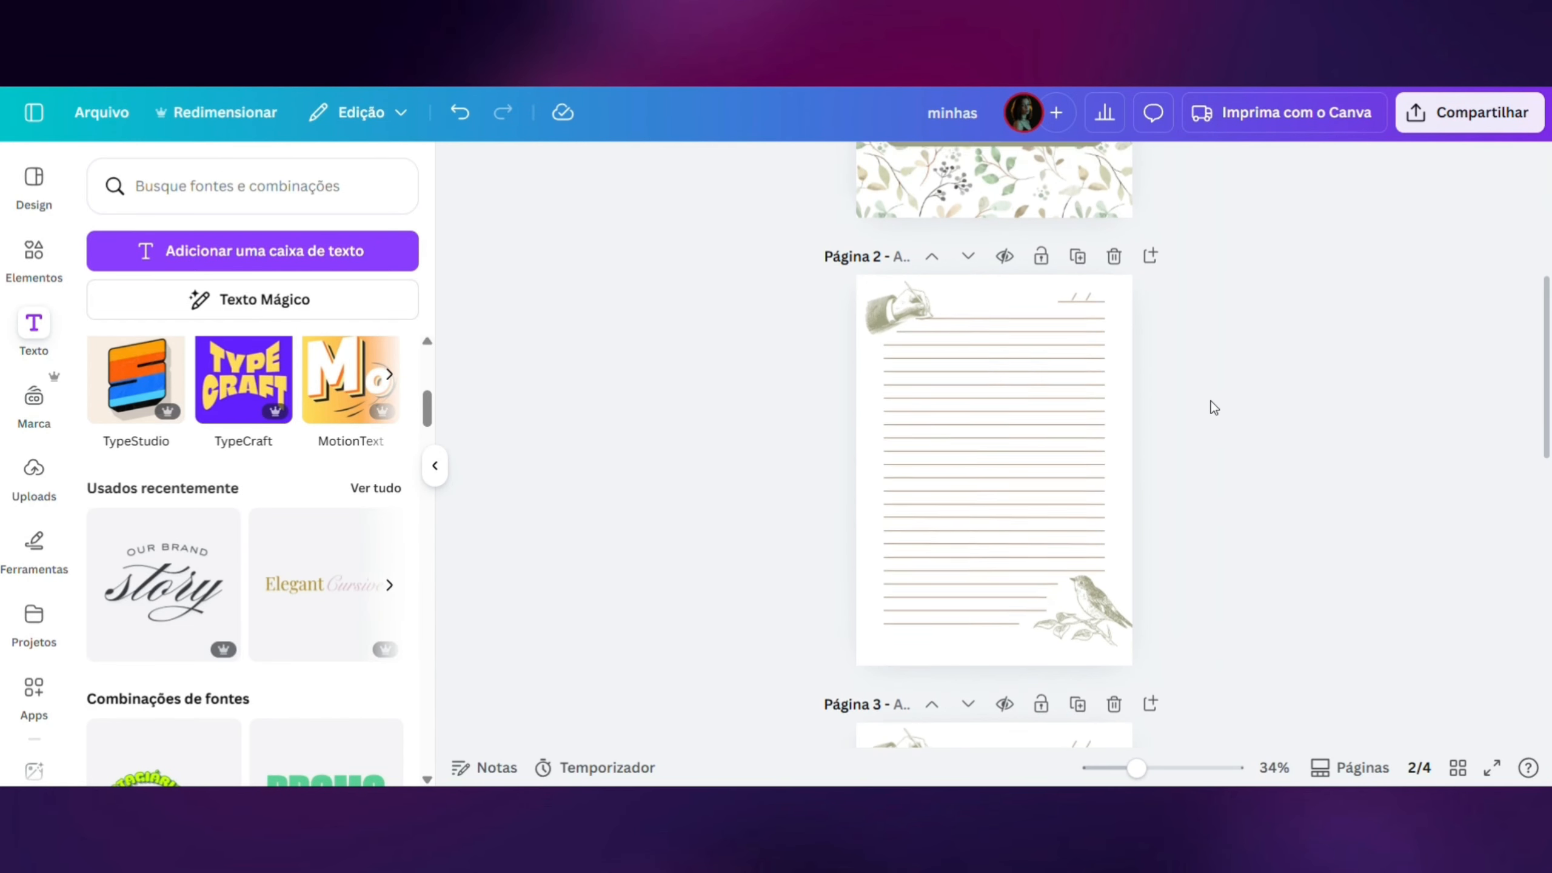
scroll(1214, 408, up, 5)
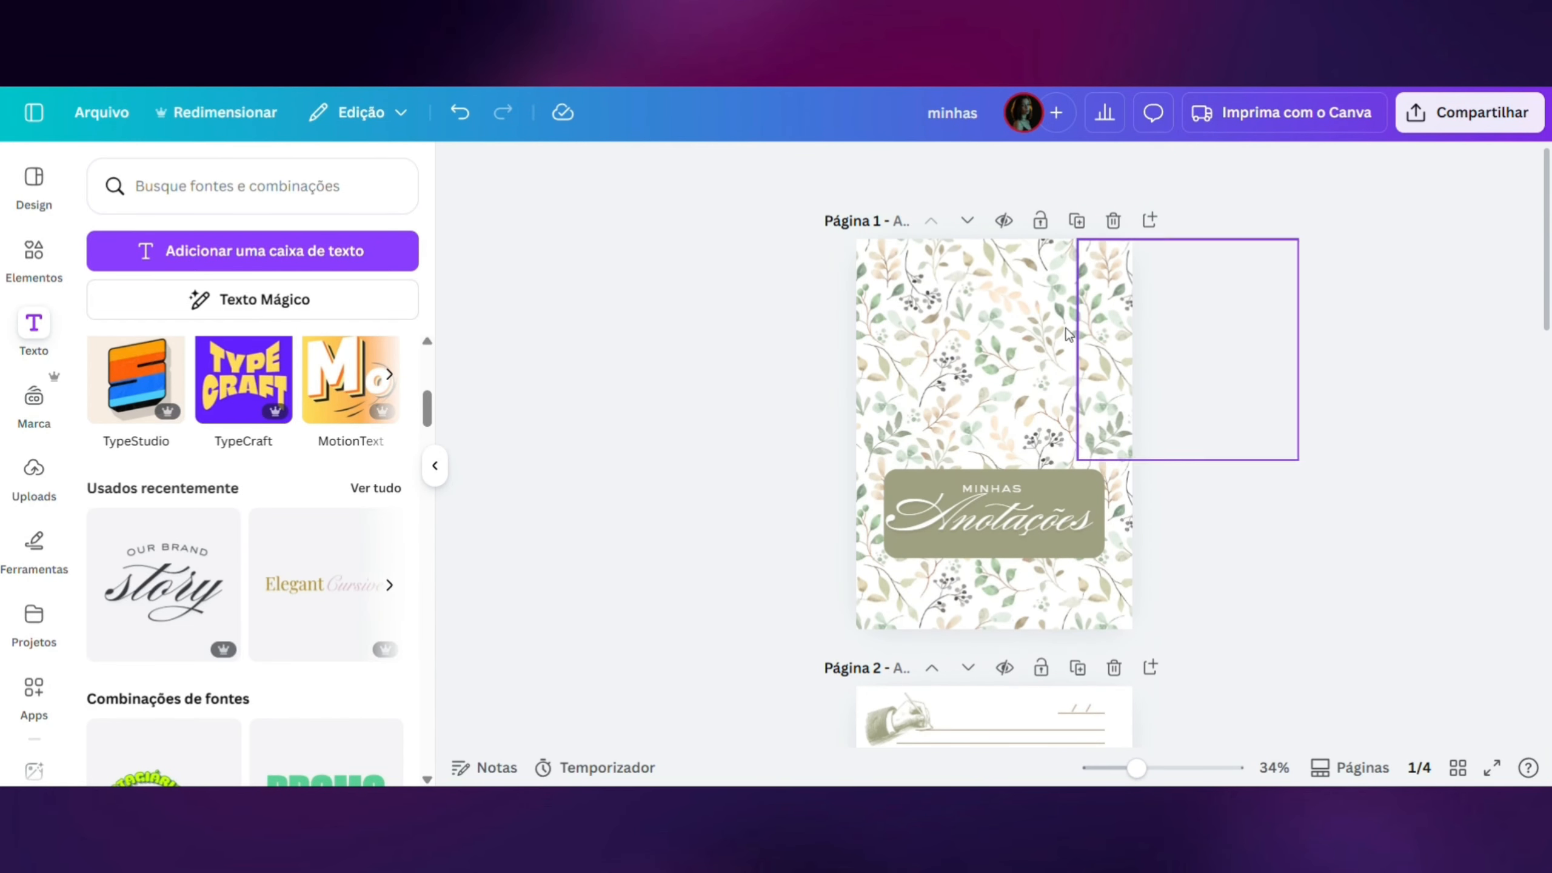
click(963, 306)
click(932, 171)
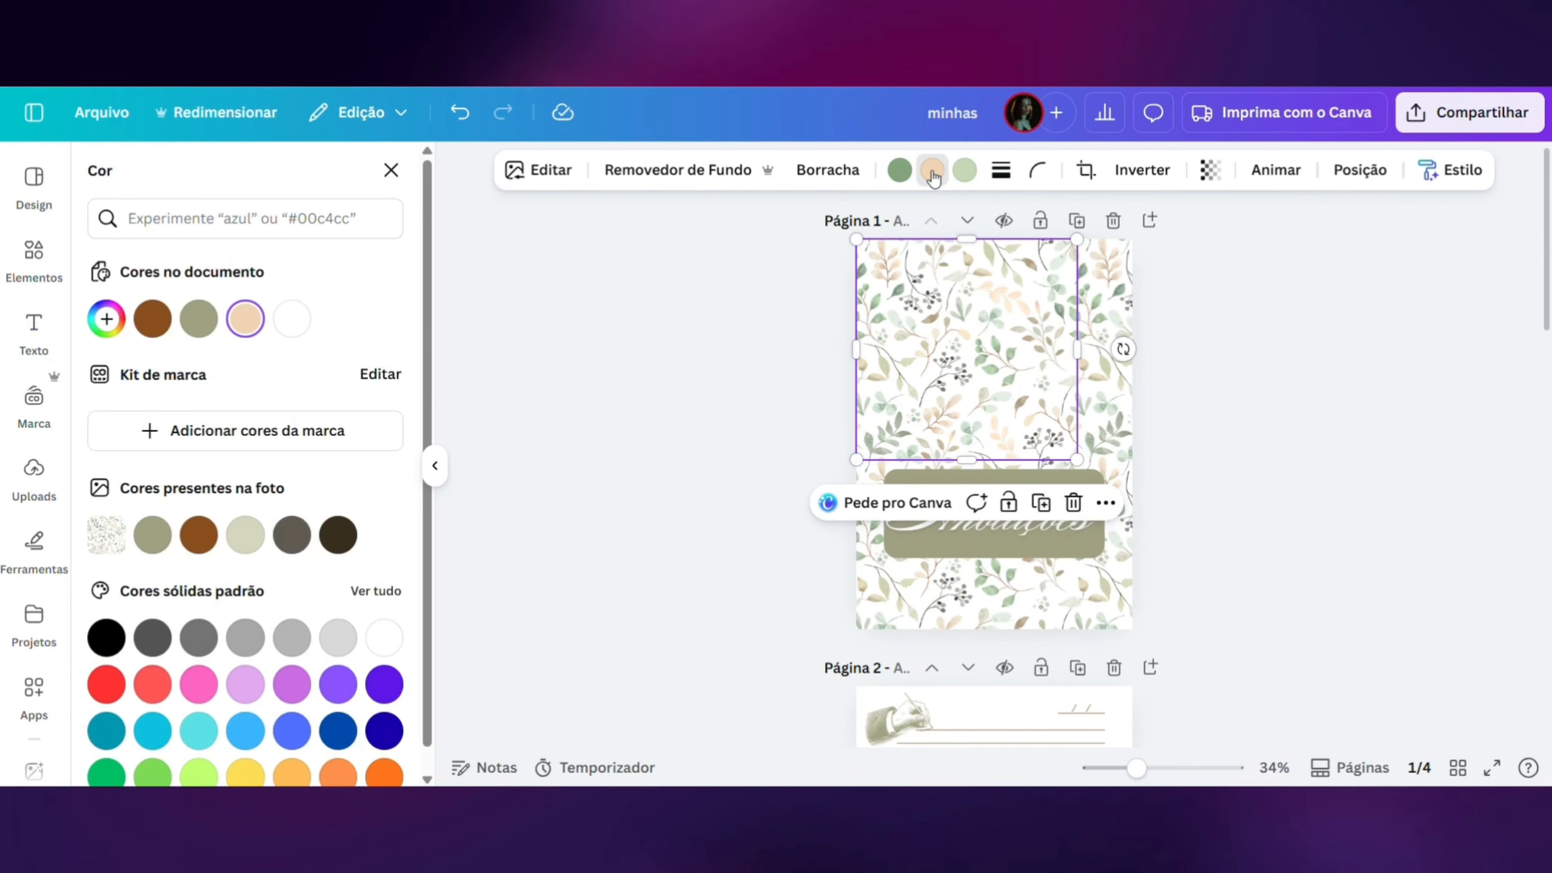
click(204, 541)
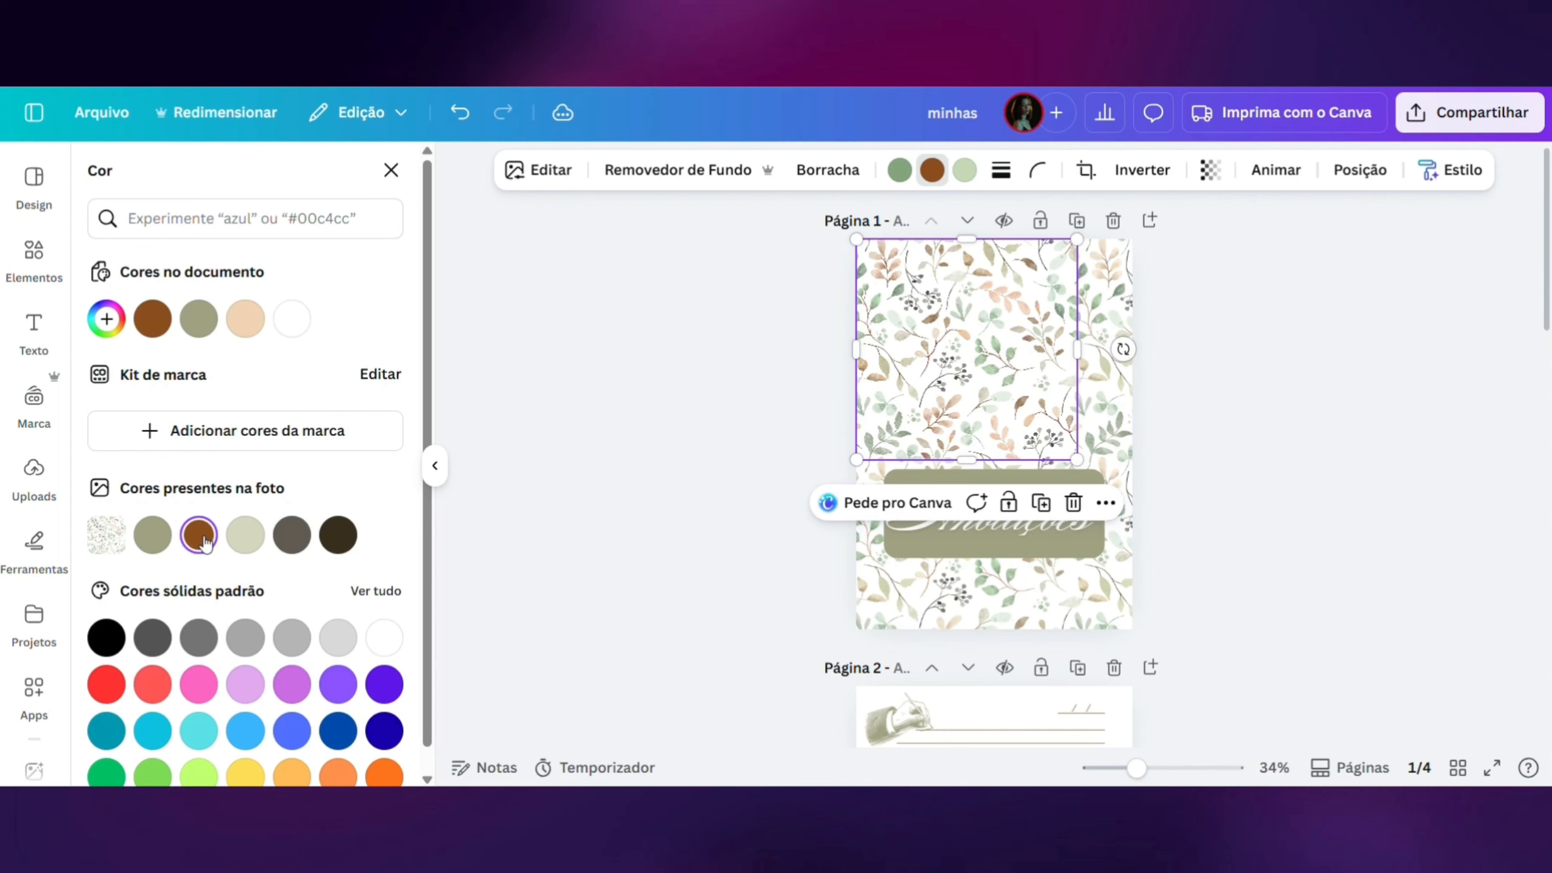
click(245, 319)
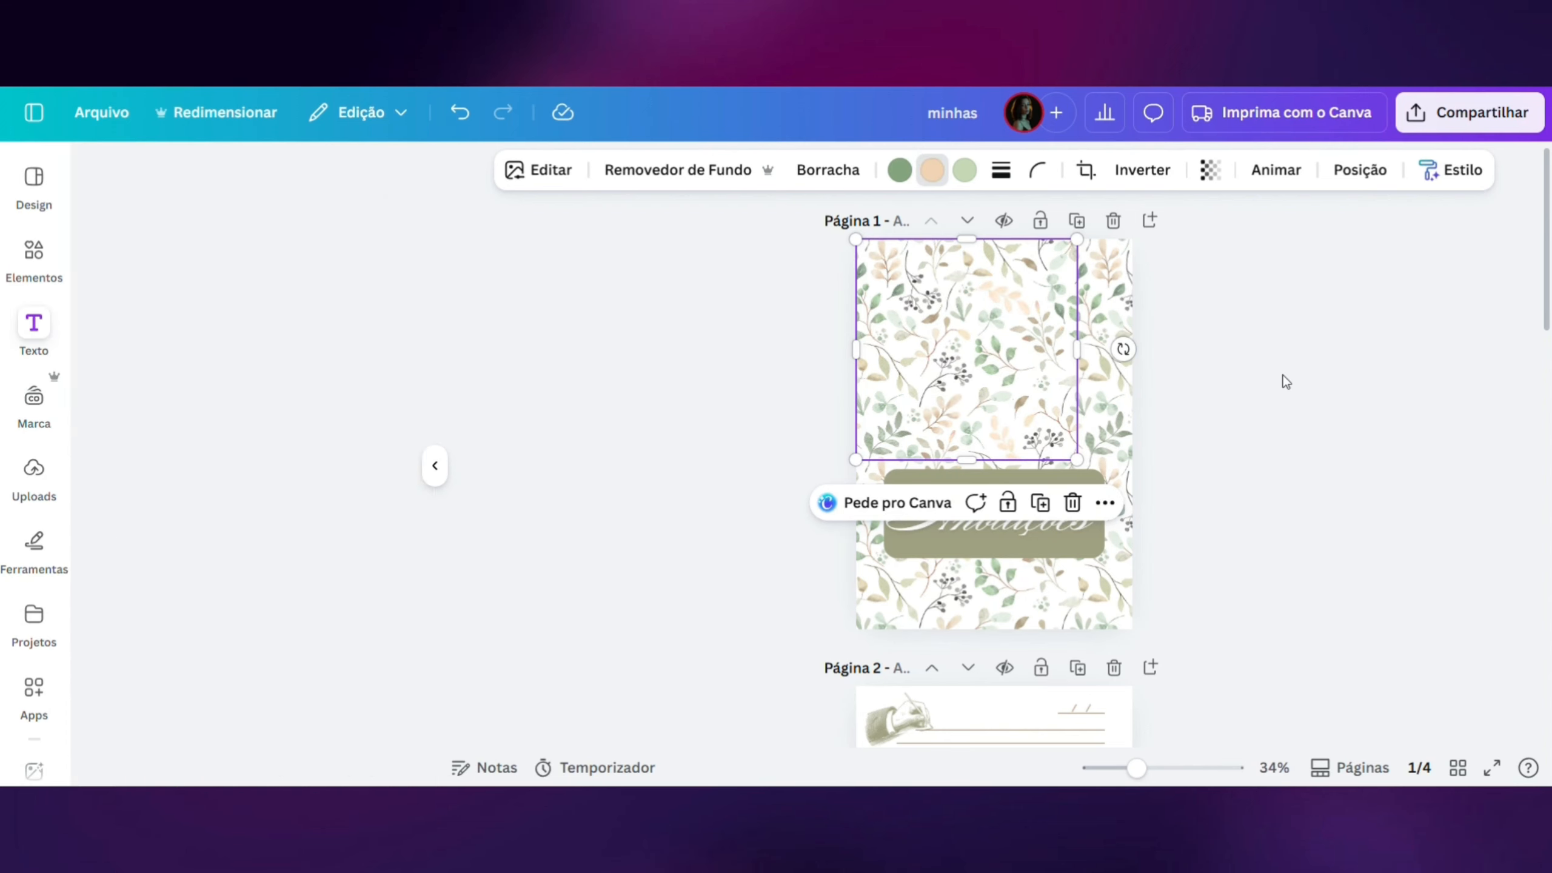
click(1251, 408)
- Duplicate lined pages 2 to 4 in the page grid and duplicate the three copies once more
scroll(1249, 412, down, 4)
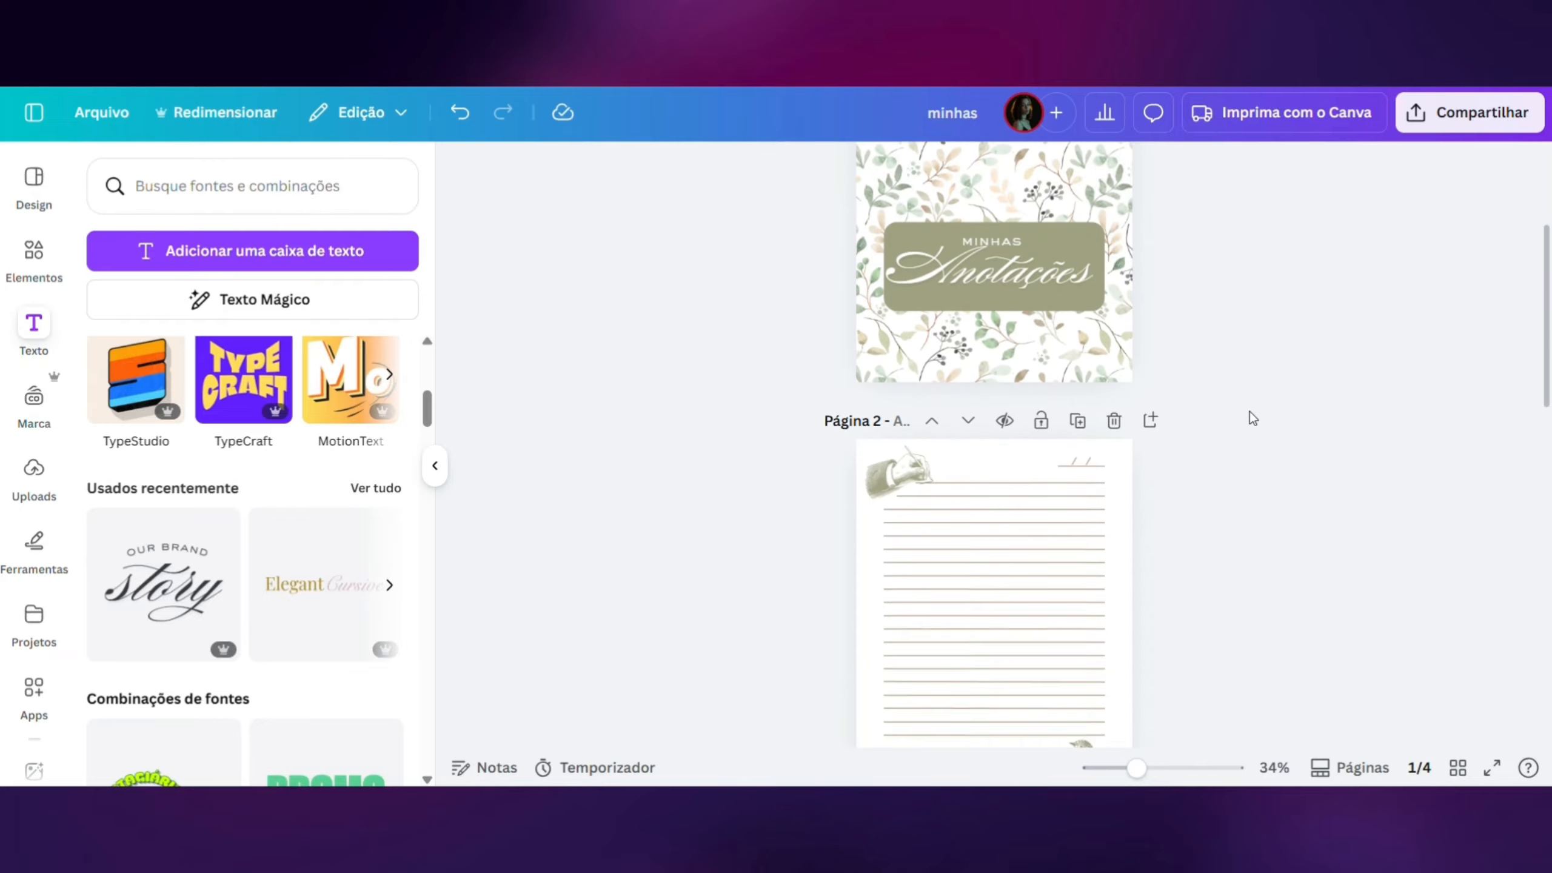
scroll(1249, 412, down, 3)
scroll(1249, 411, up, 7)
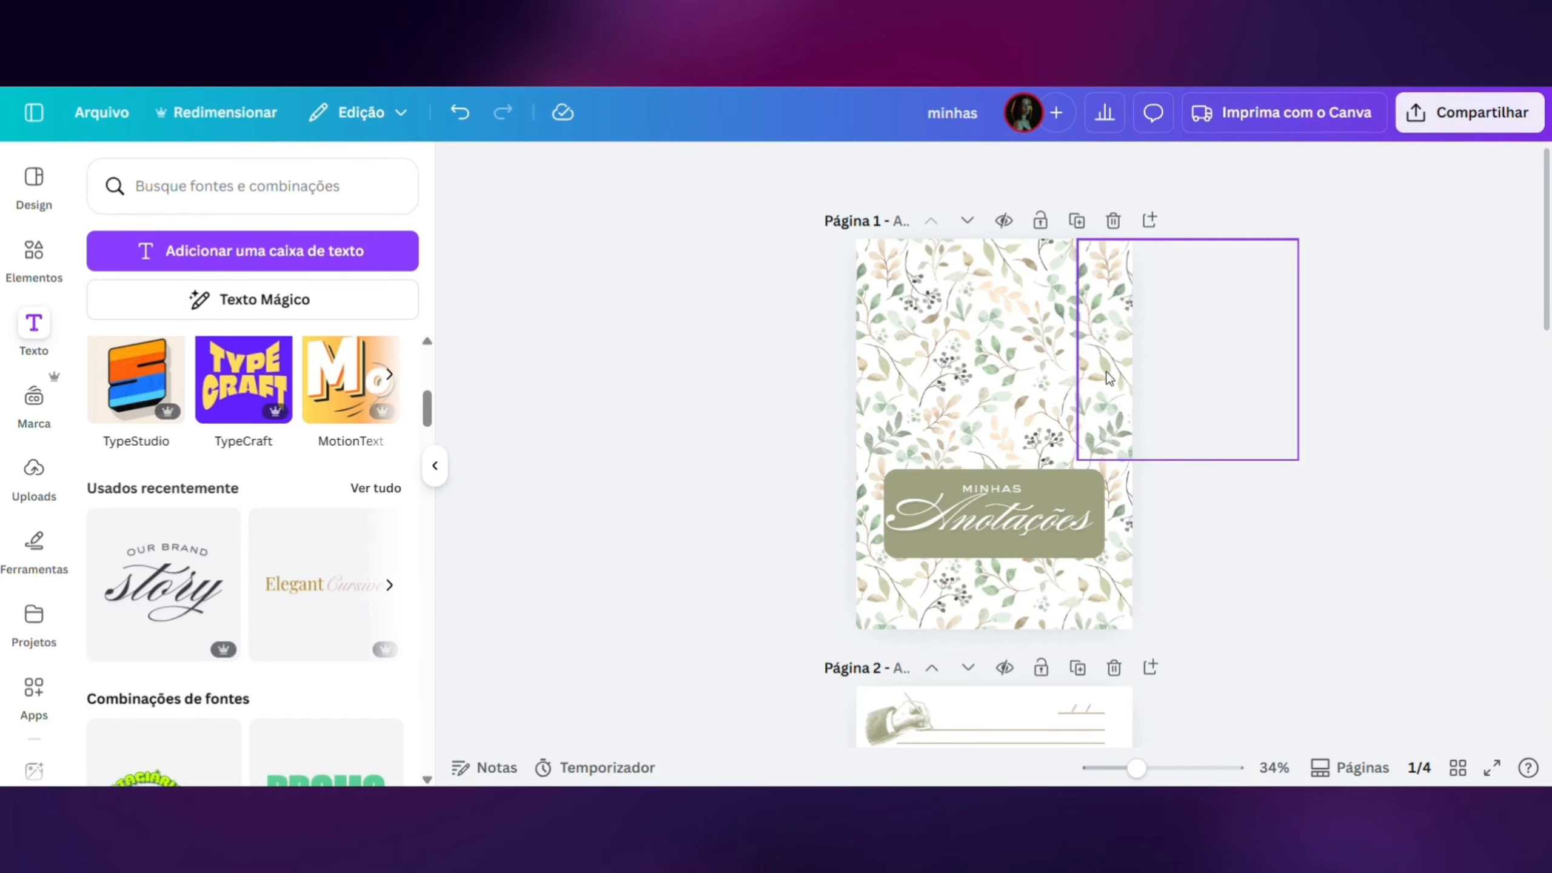
click(1457, 769)
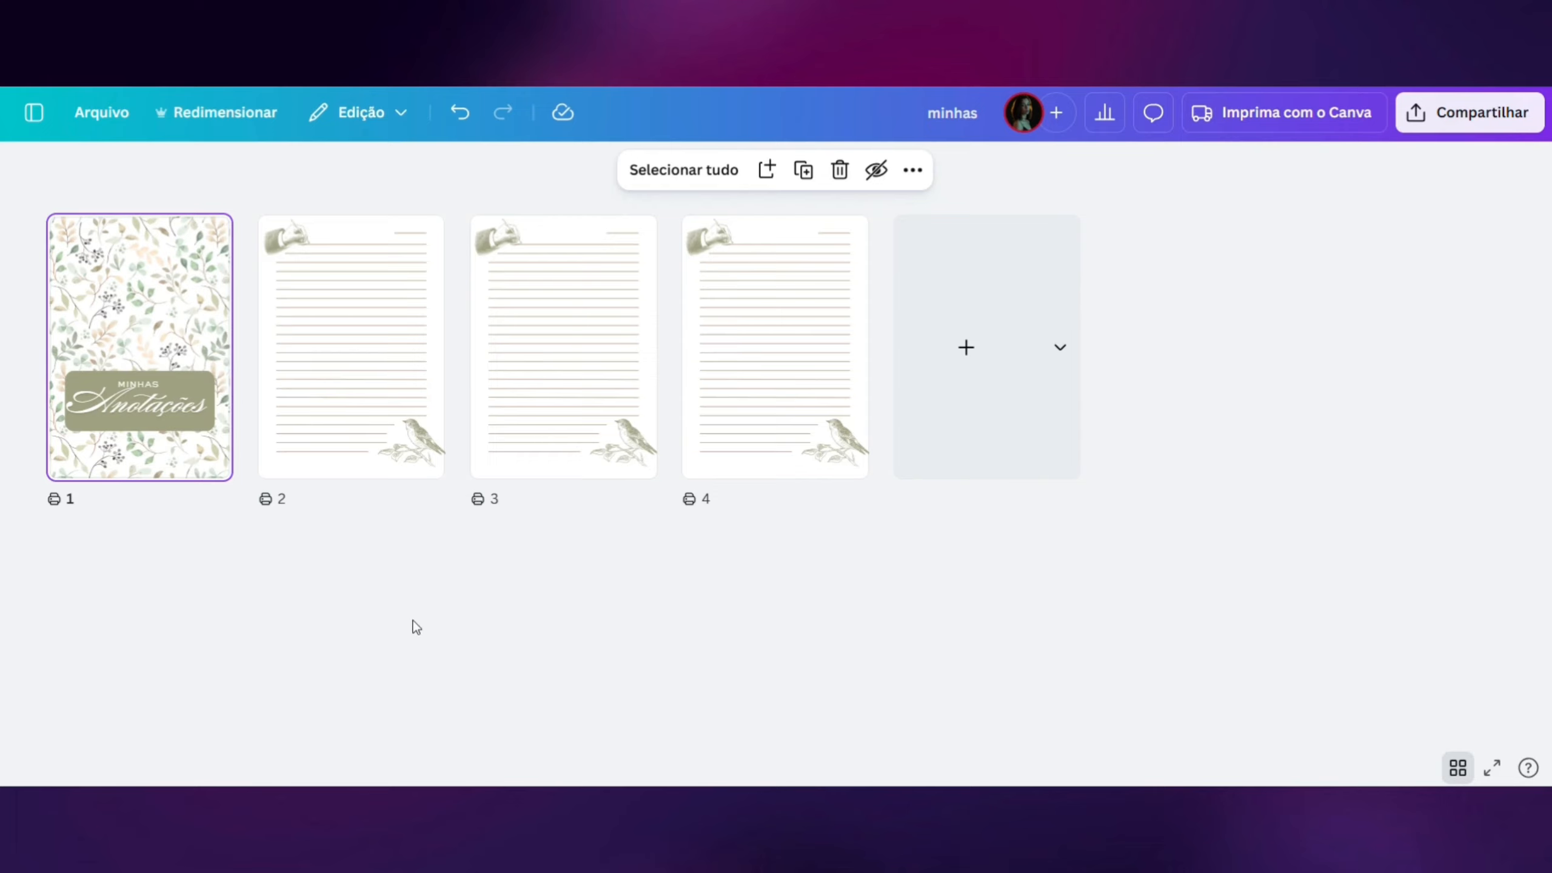
drag(353, 543, 760, 440)
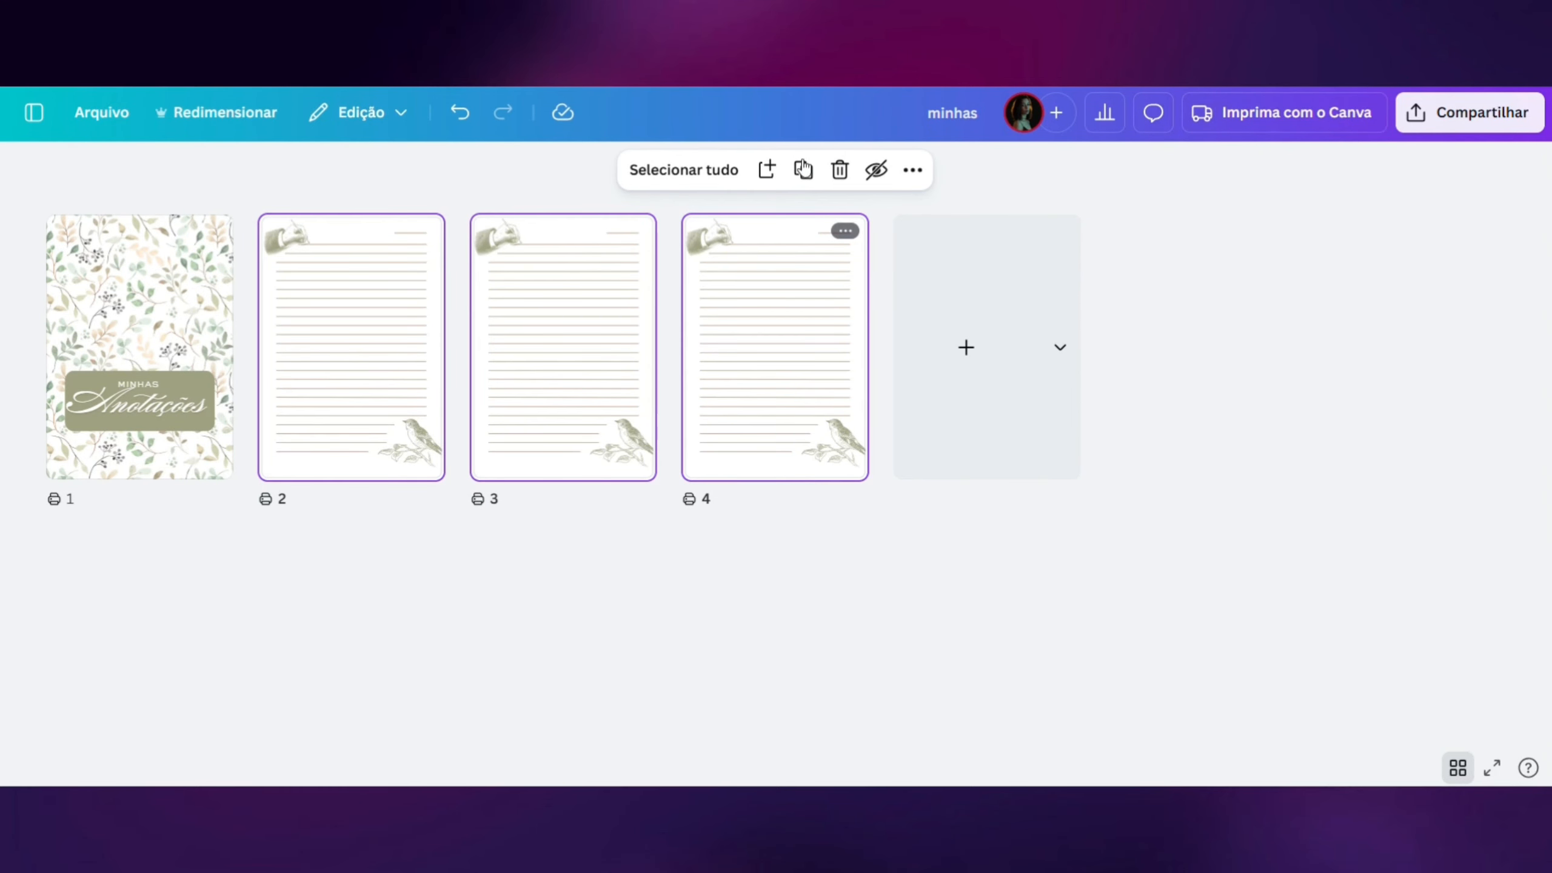
click(811, 178)
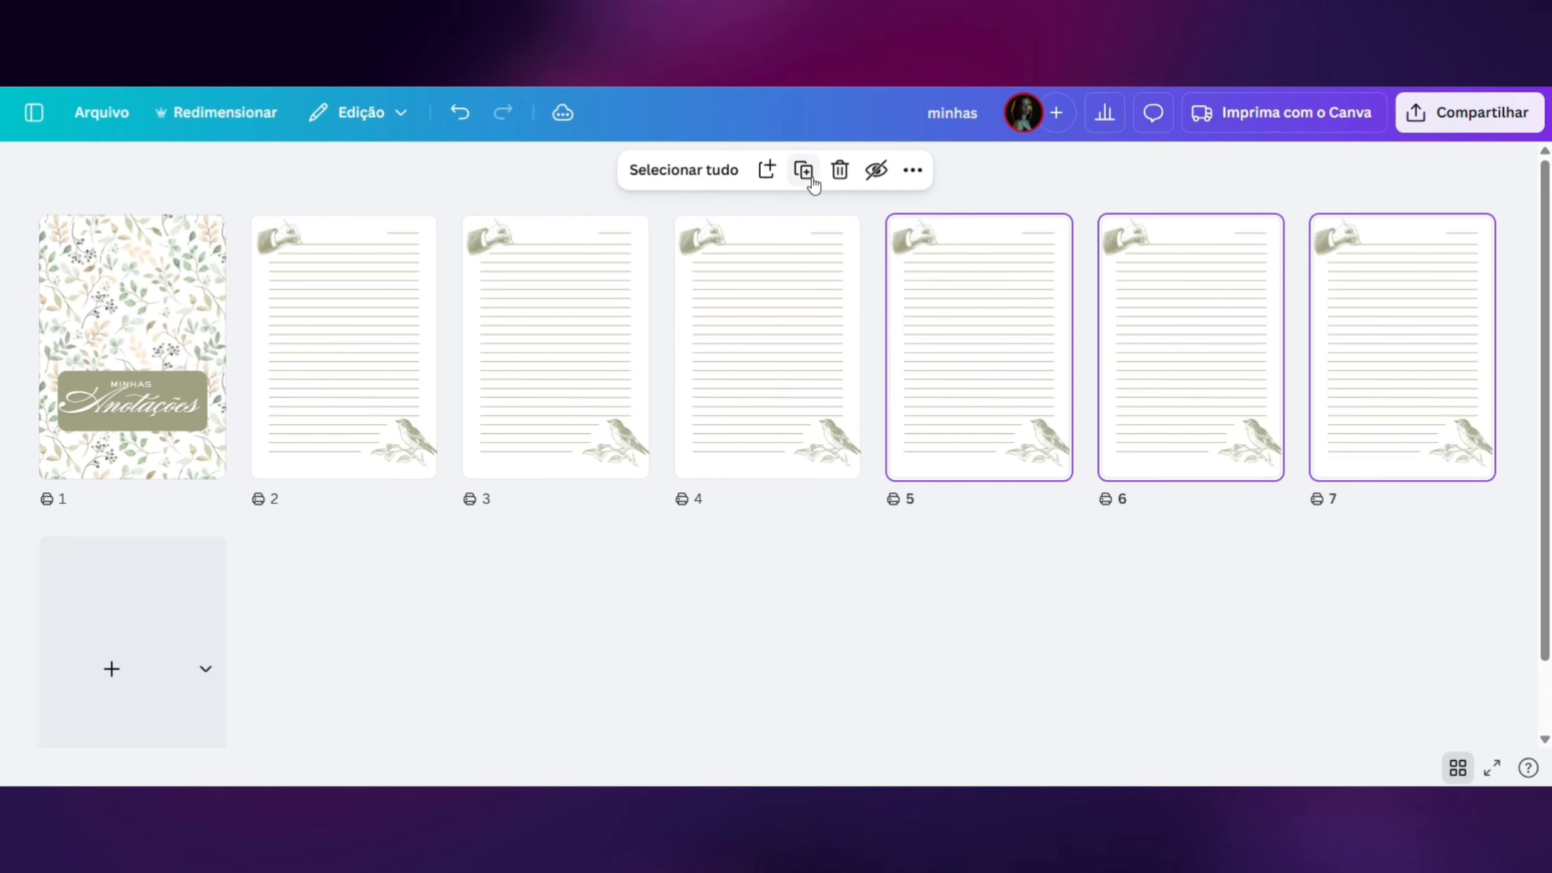
click(811, 178)
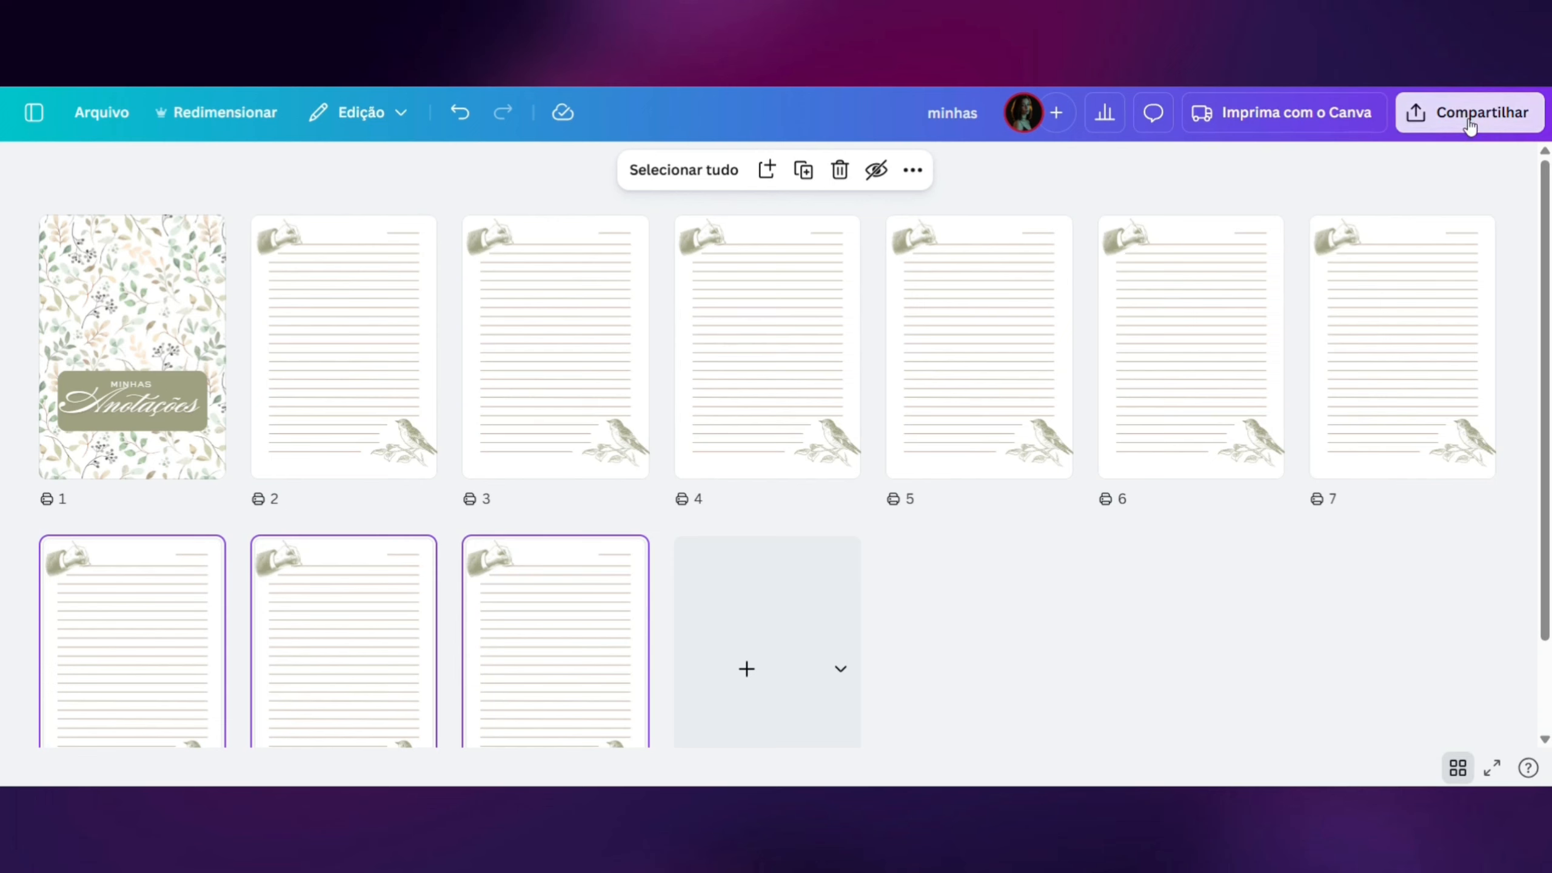
- Set the notebook's download format to PDF para impressão and open the colour profile choices
click(1470, 122)
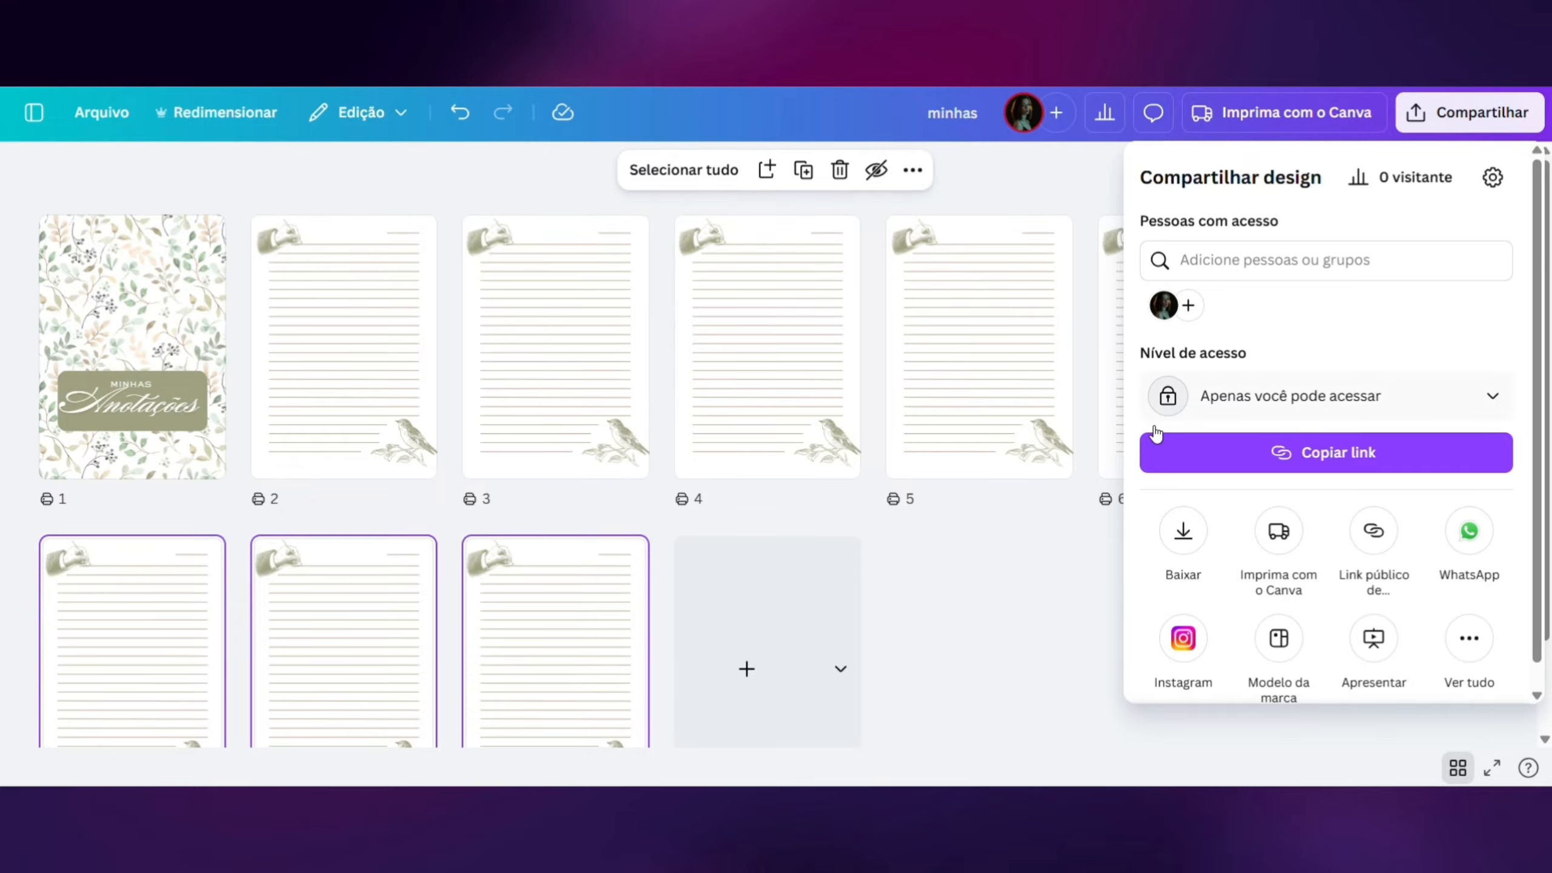
click(1186, 532)
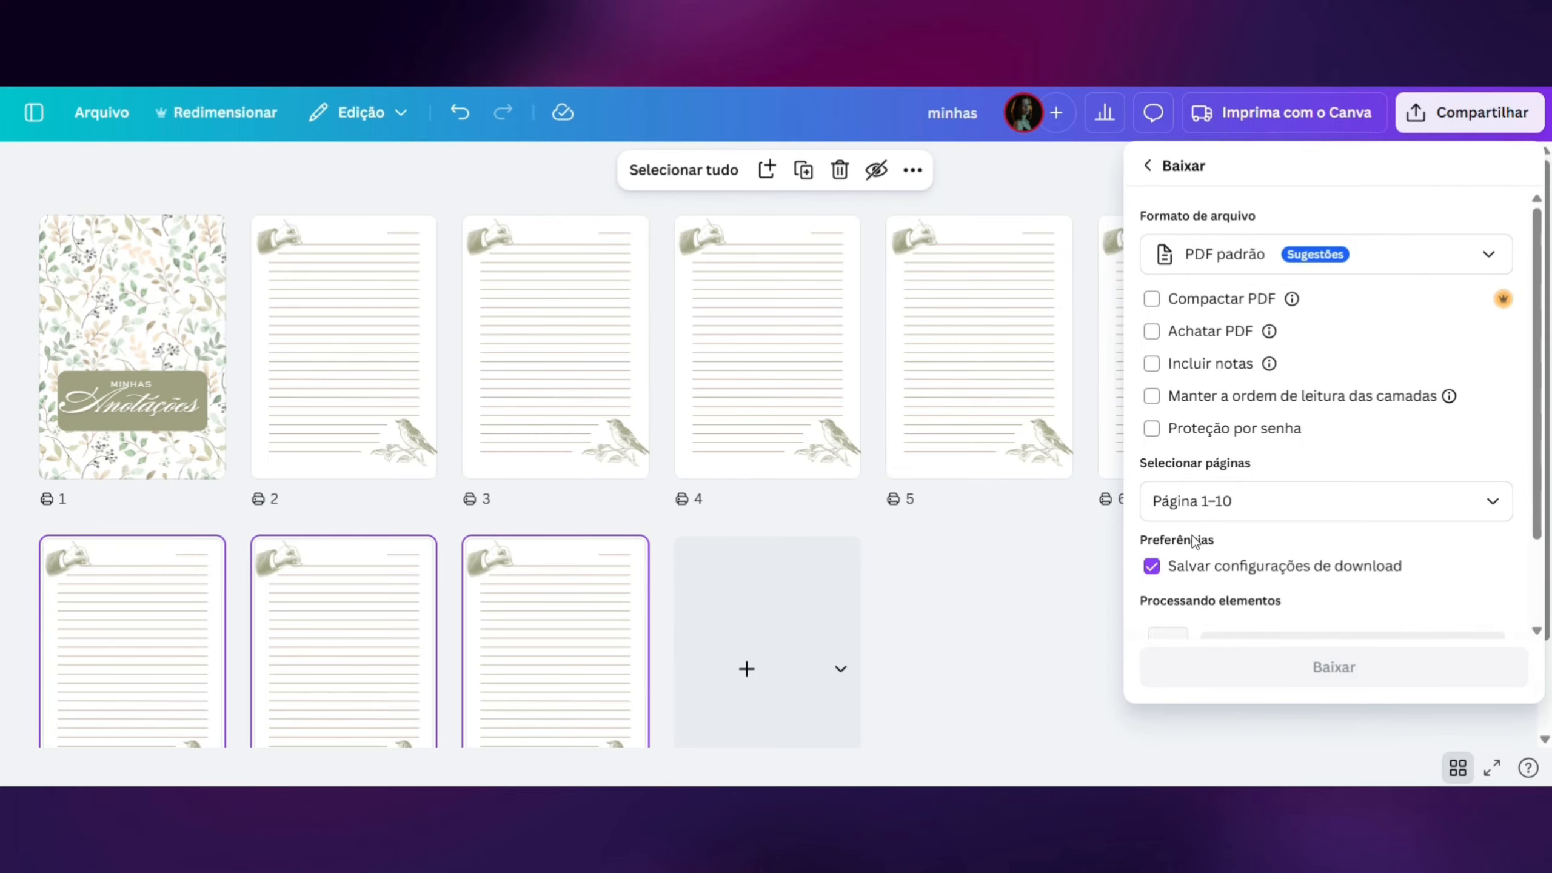
scroll(1310, 406, down, 1)
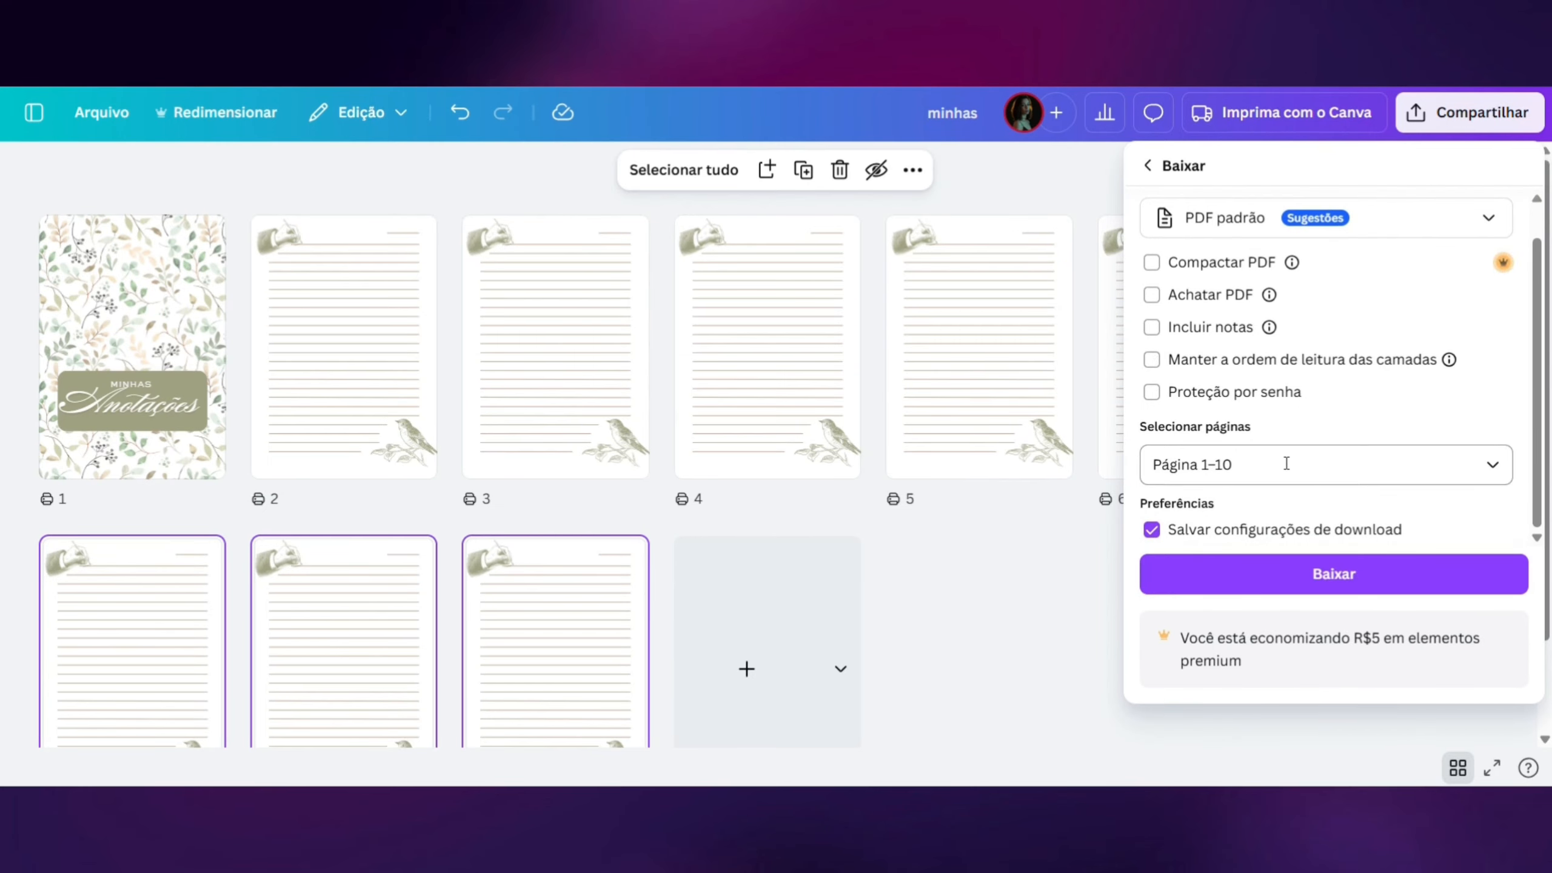
click(1357, 235)
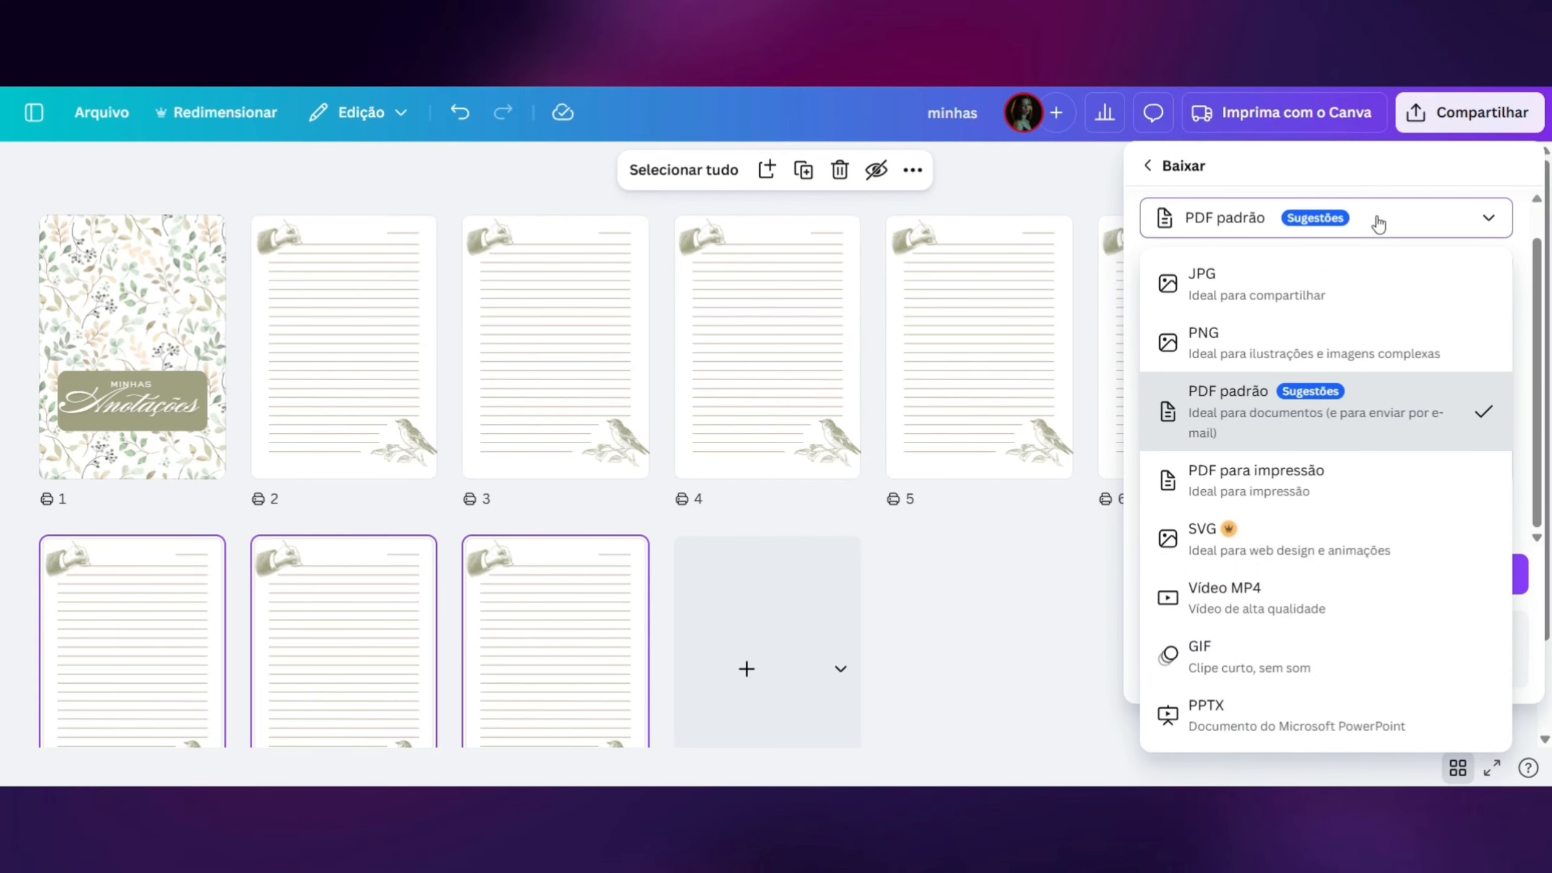
click(1283, 487)
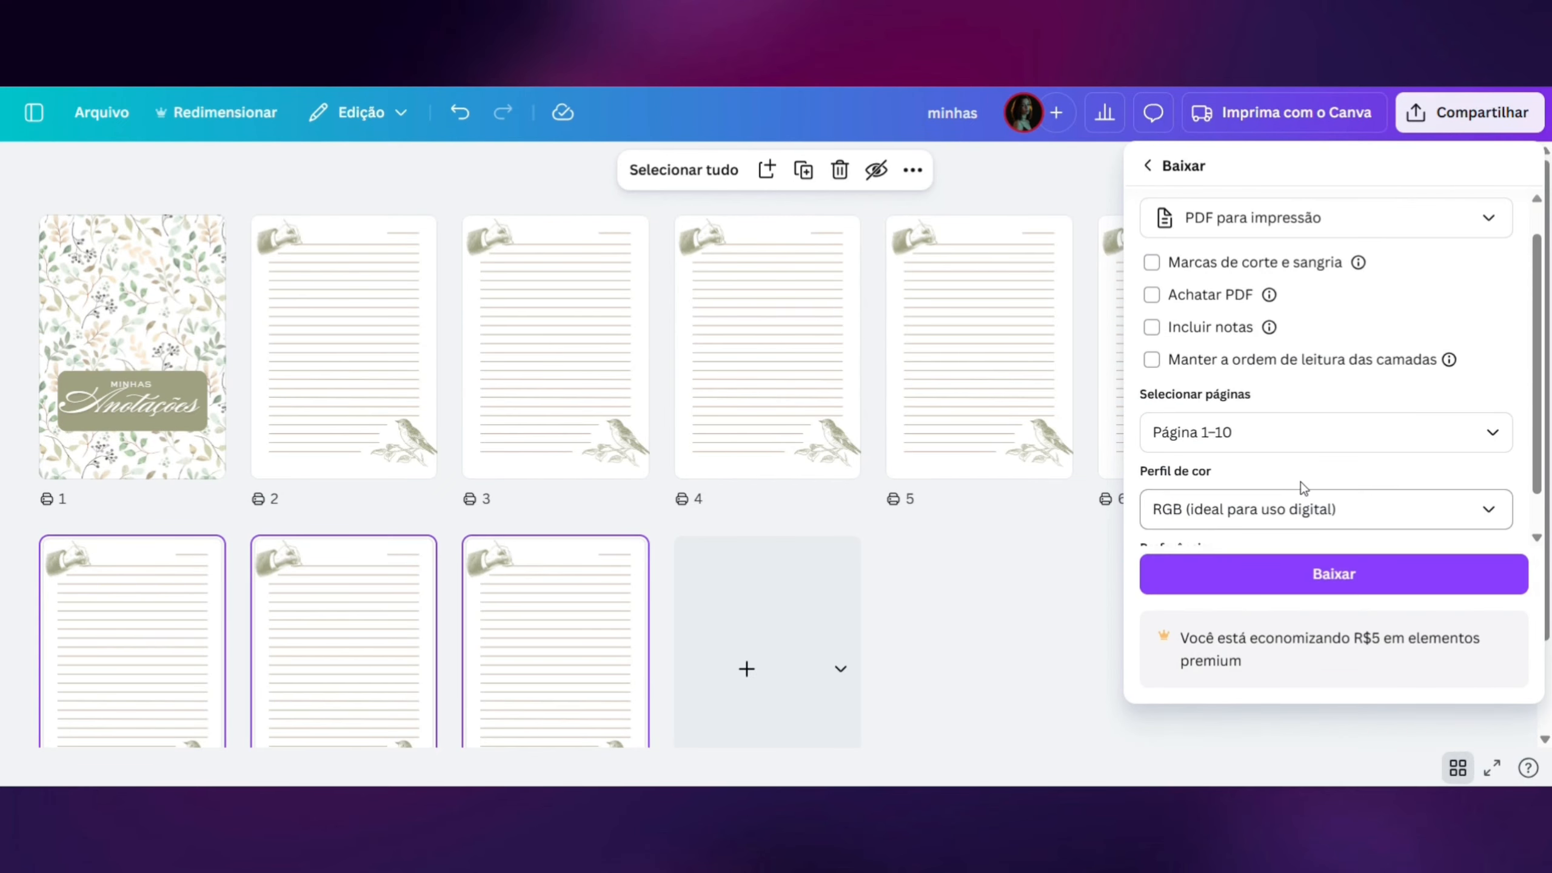
click(1324, 514)
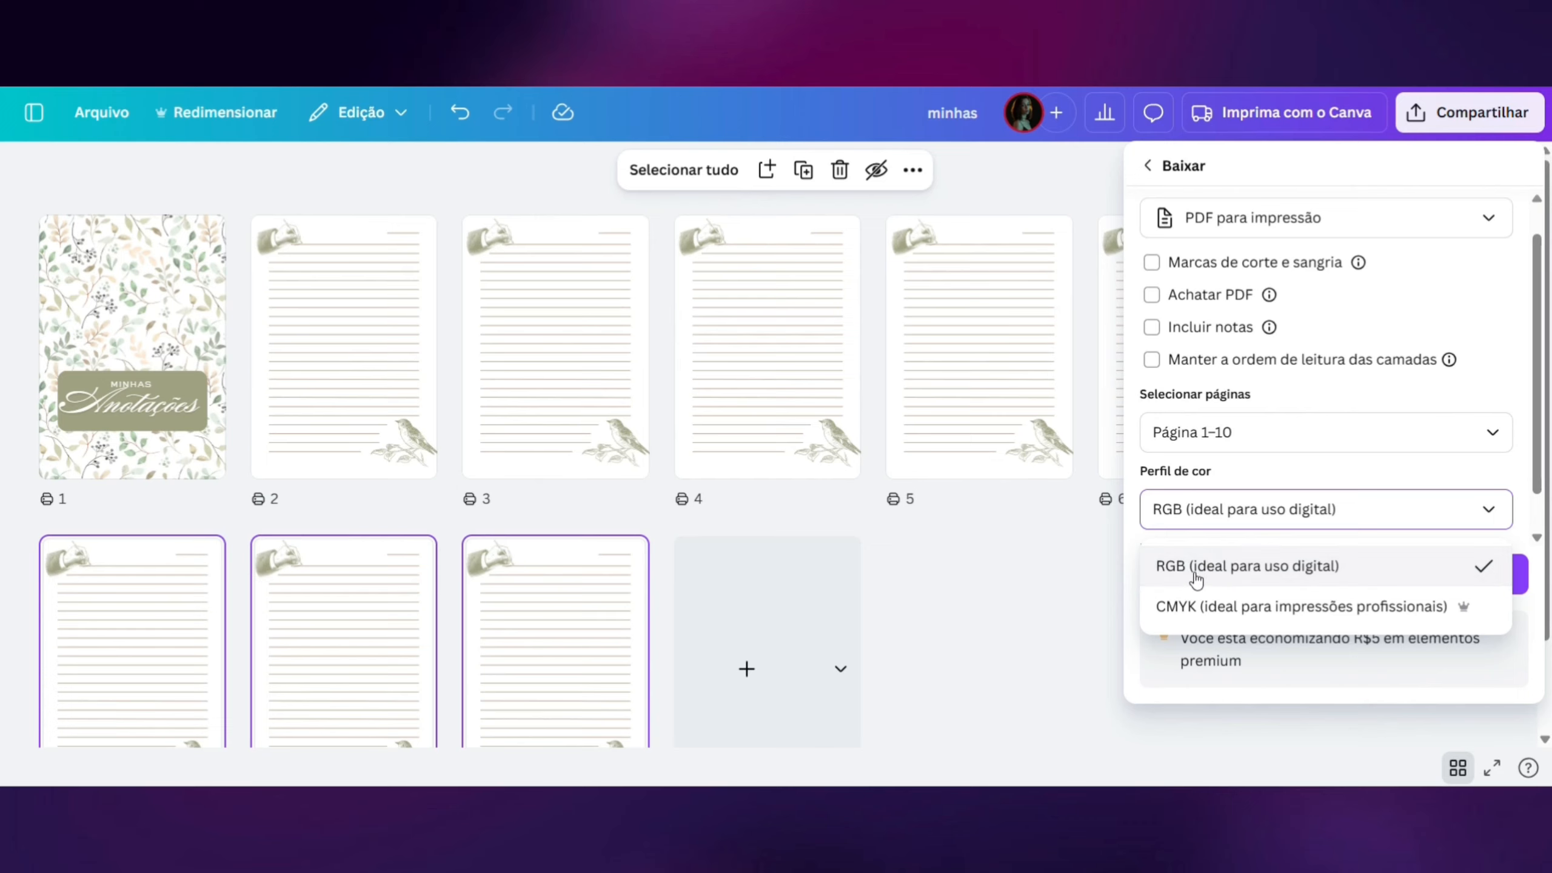